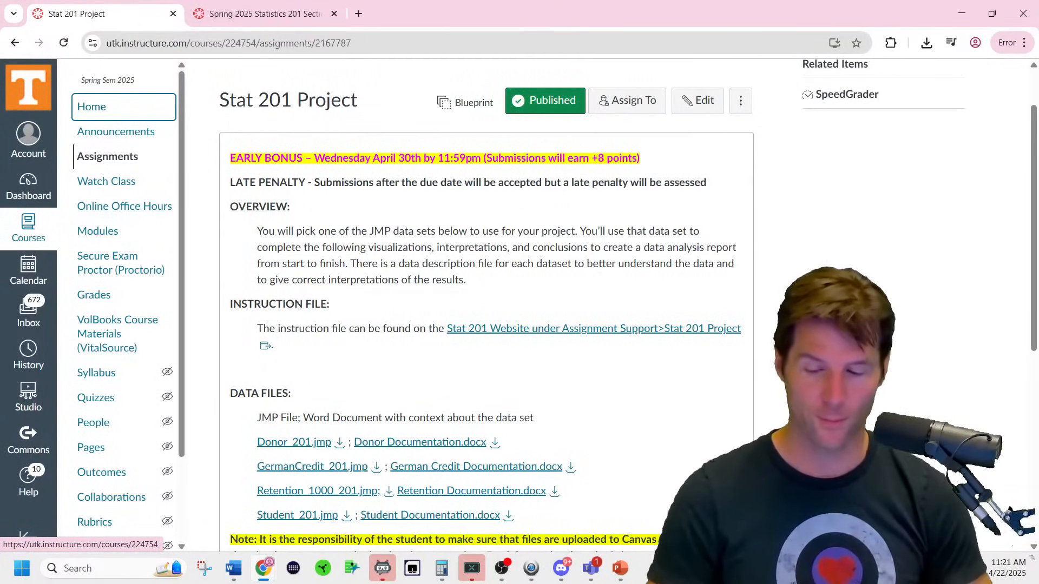
Look over the Stat 201 Project's DATA FILES list, then launch JMP Pro.
scroll(445, 414, "down", 3)
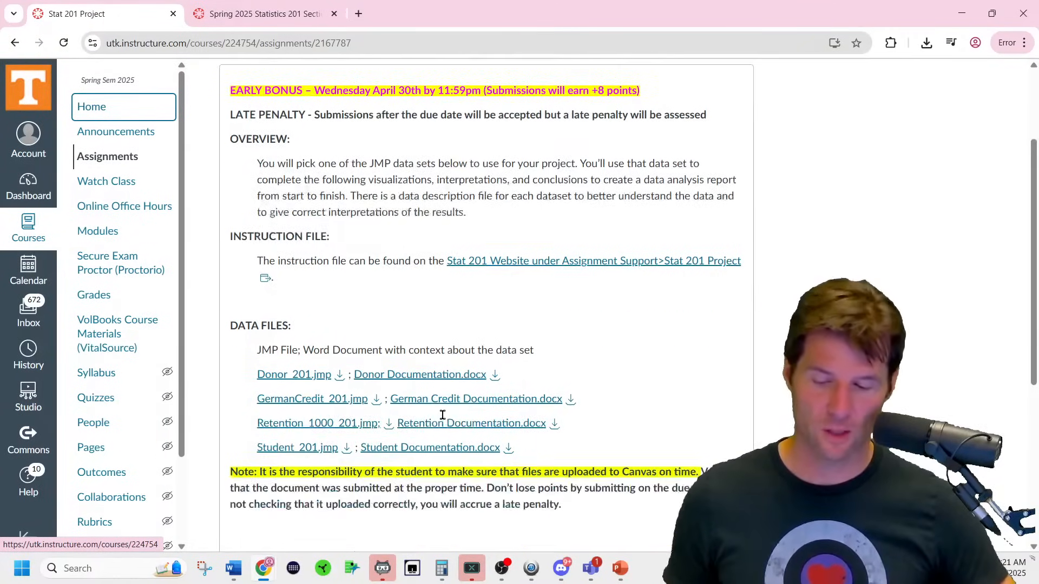
scroll(442, 417, "up", 3)
scroll(443, 420, "down", 1)
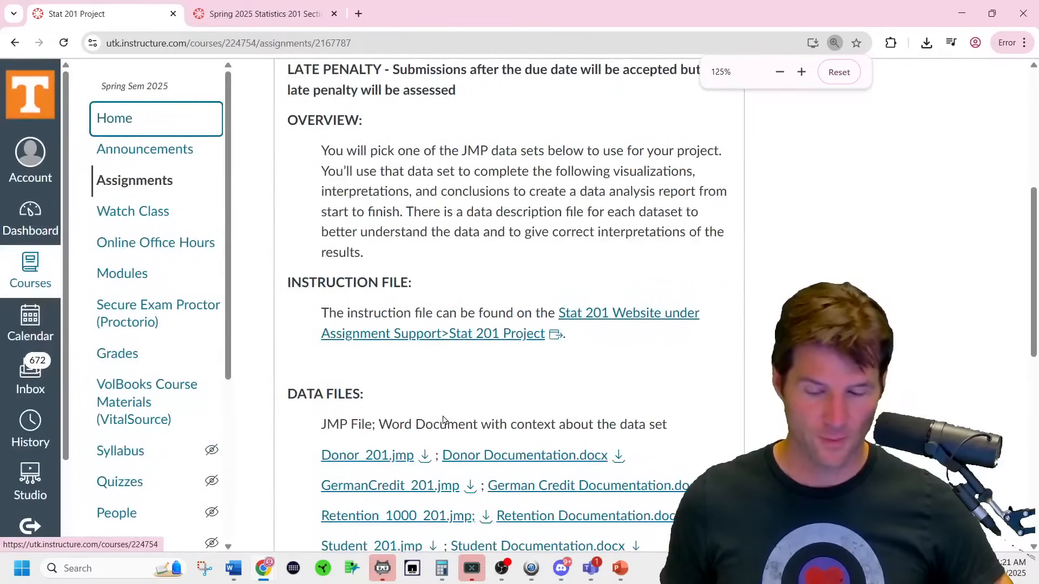
scroll(442, 420, "down", 4)
scroll(443, 420, "up", 1)
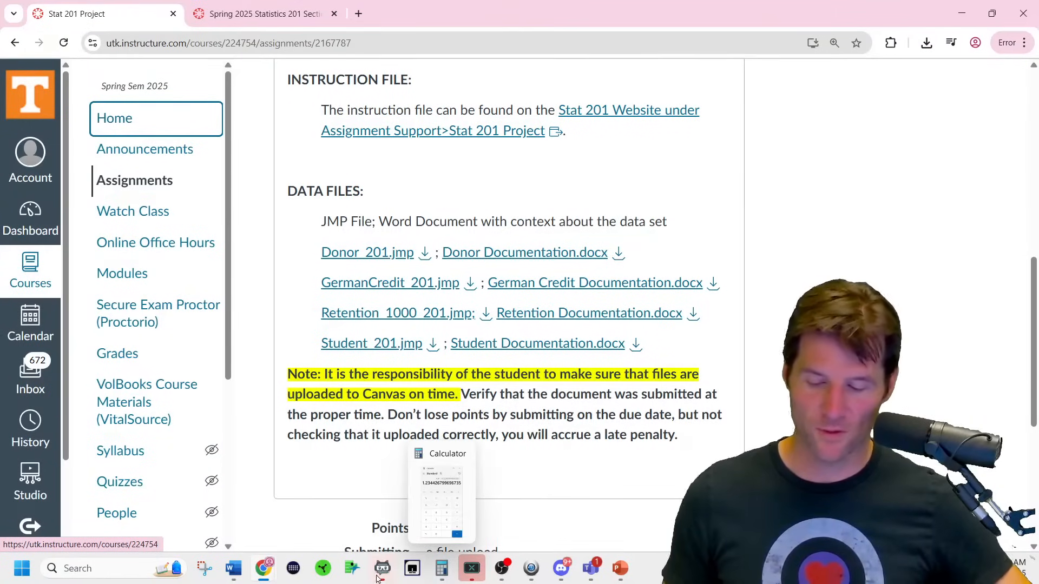
left_click(354, 568)
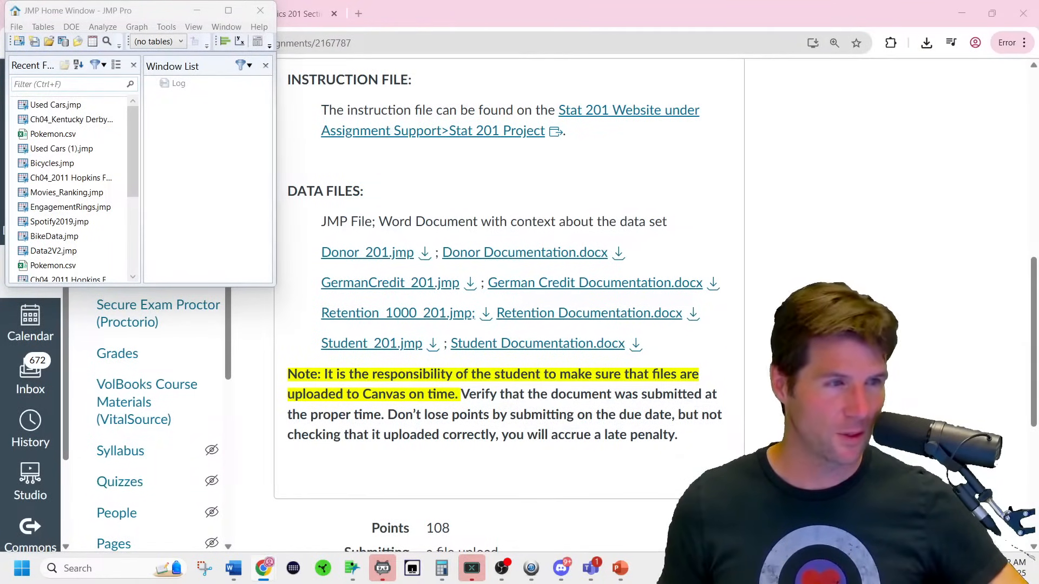
Open Pokemon.csv full-screen in JMP, then preview Donor Documentation.docx on the Canvas page.
left_click(228, 10)
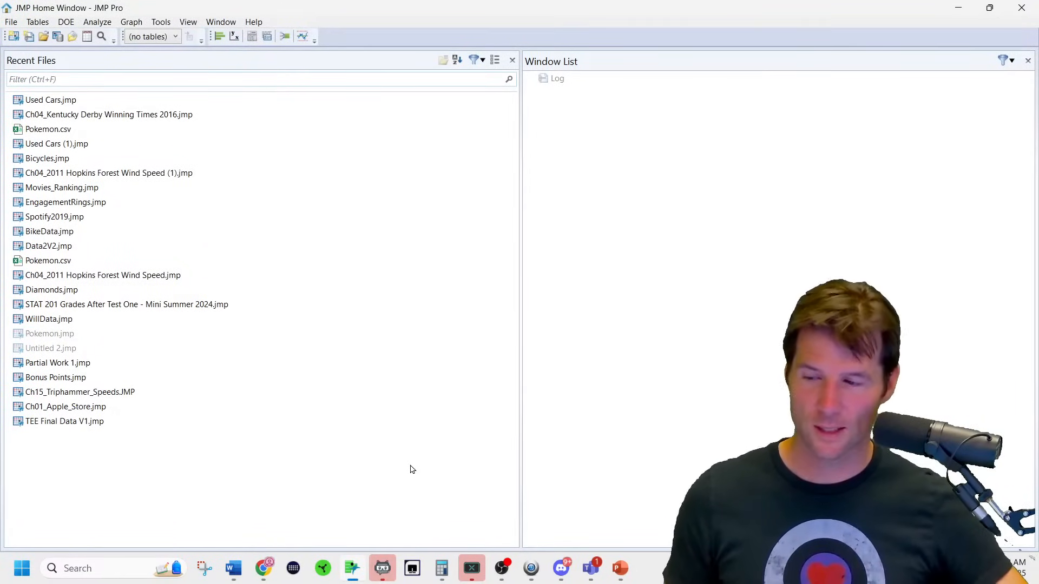
double_click(62, 133)
left_click(508, 35)
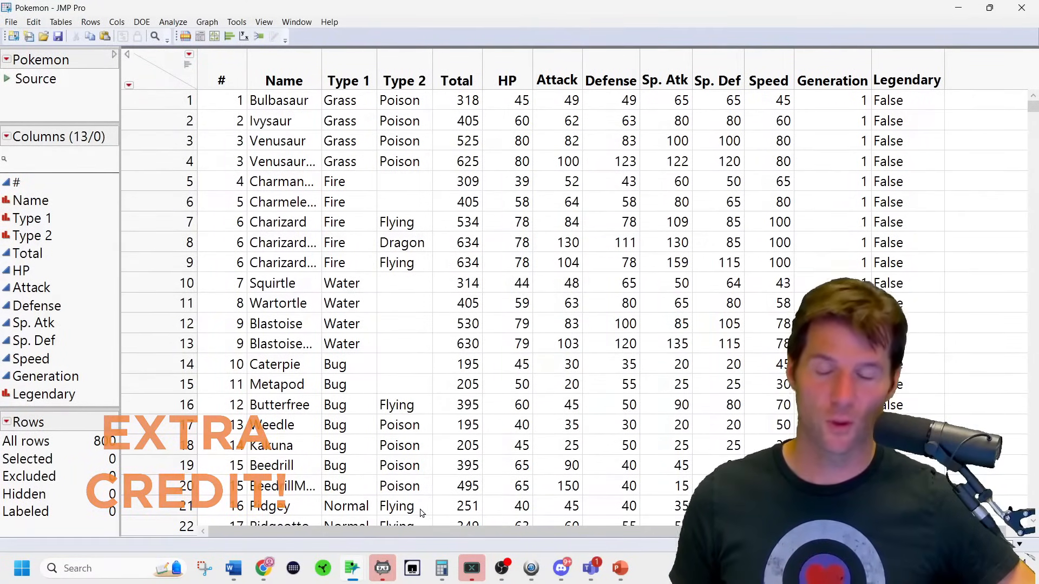
left_click(274, 576)
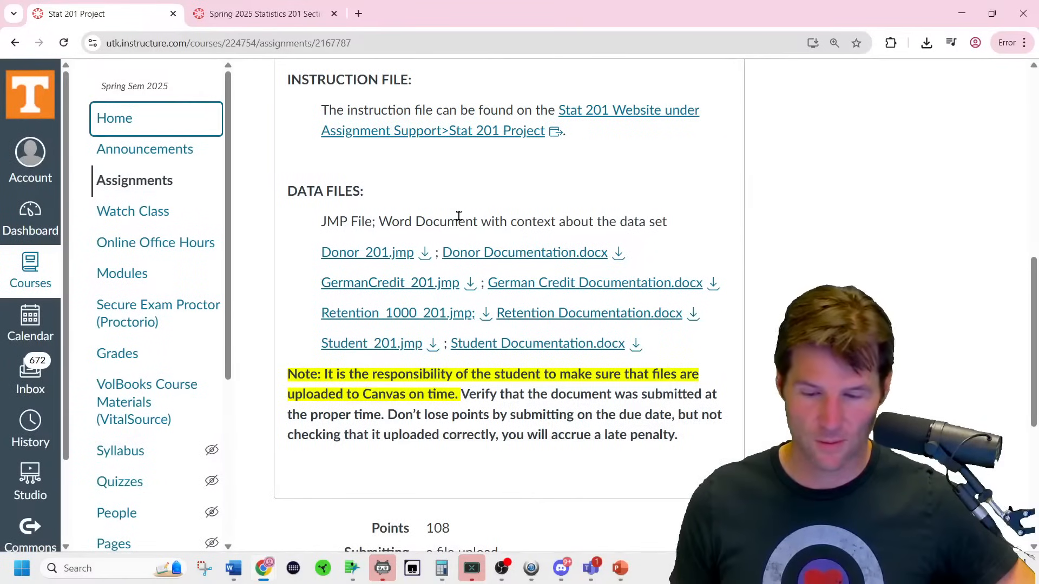
left_click(521, 262)
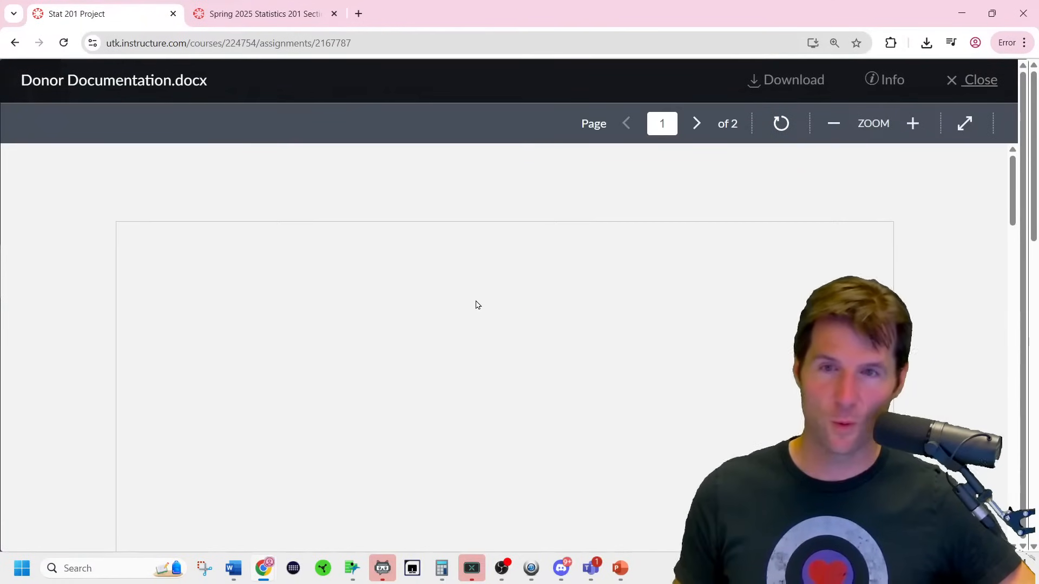
Skim the Donor and Student Documentation previews, closing each afterwards.
scroll(487, 314, "down", 20)
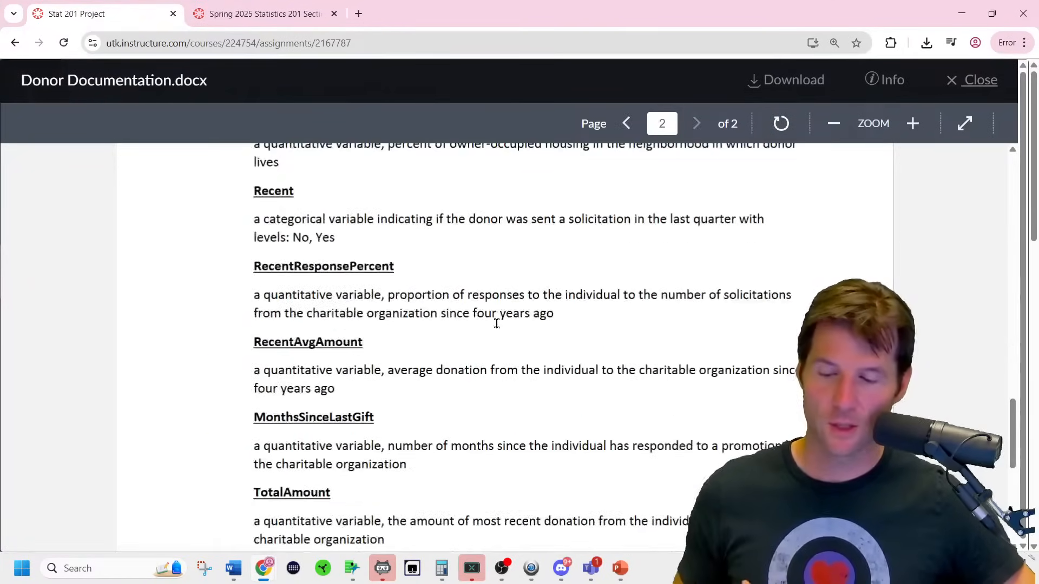
left_click(980, 81)
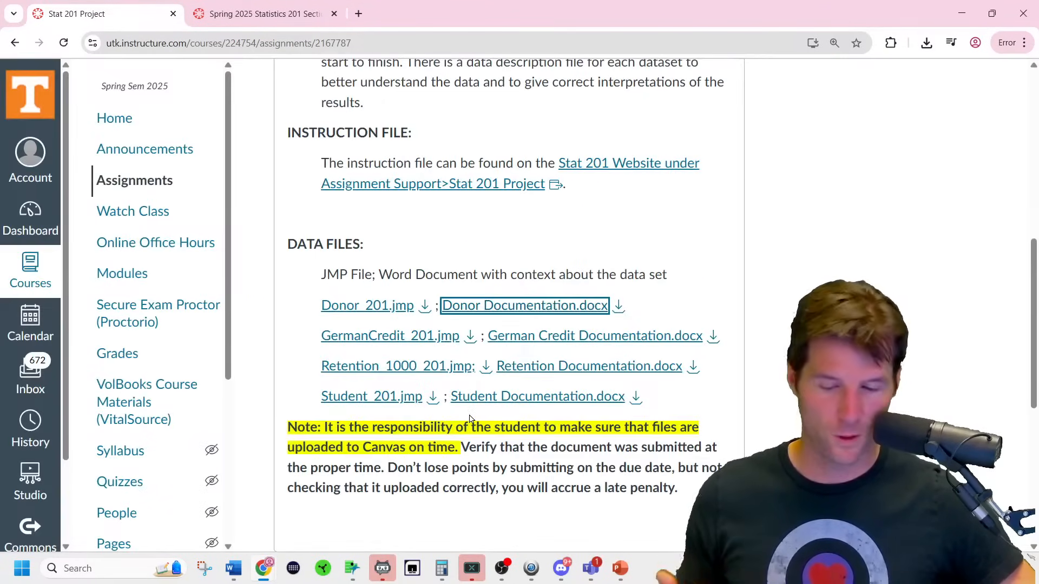
left_click(600, 398)
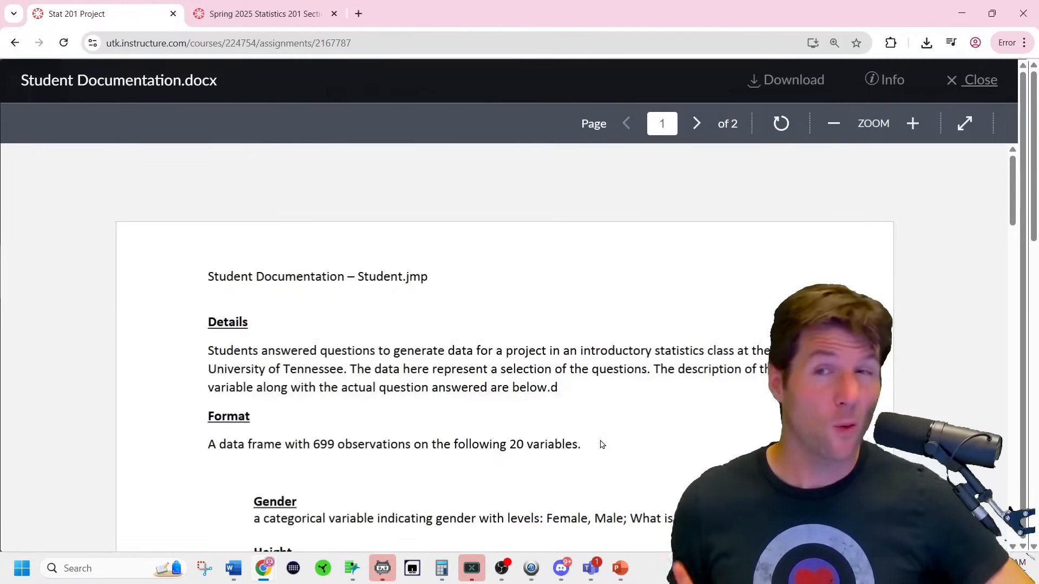
scroll(450, 441, "down", 15)
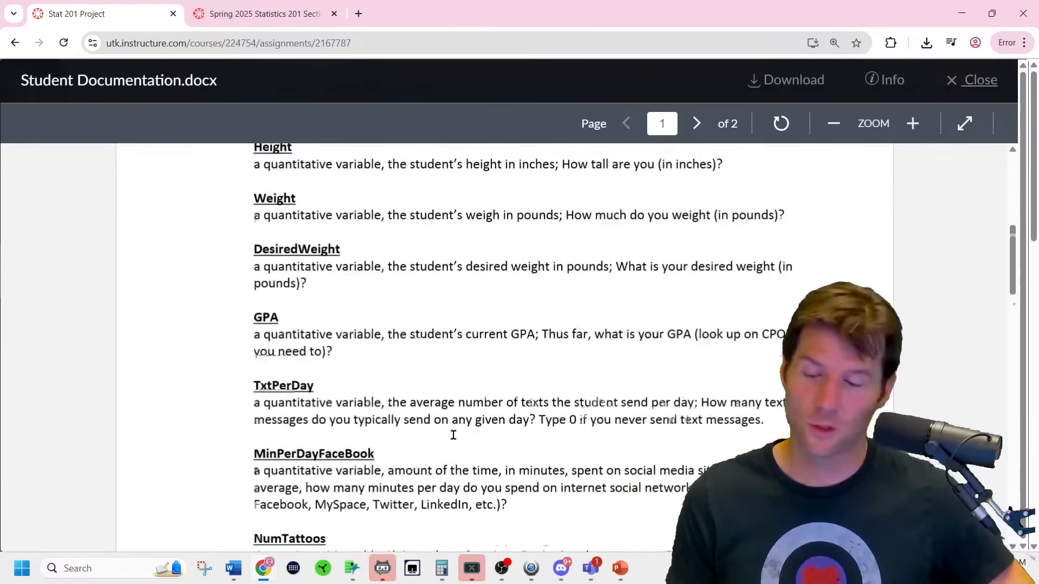
left_click(949, 90)
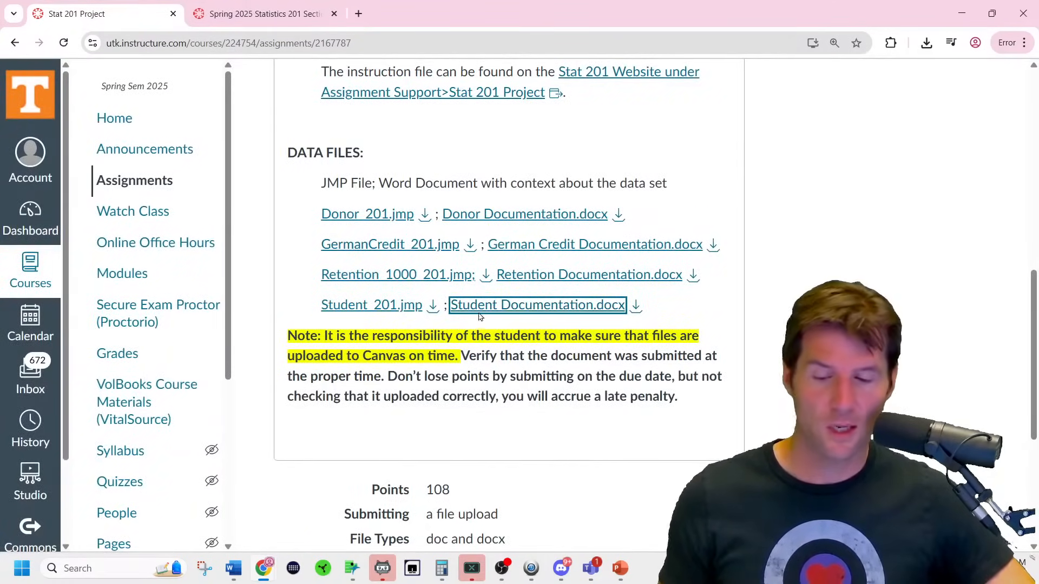
Download Retention_1000_201.jmp, open it in JMP, and return to the Pokemon table.
left_click(486, 274)
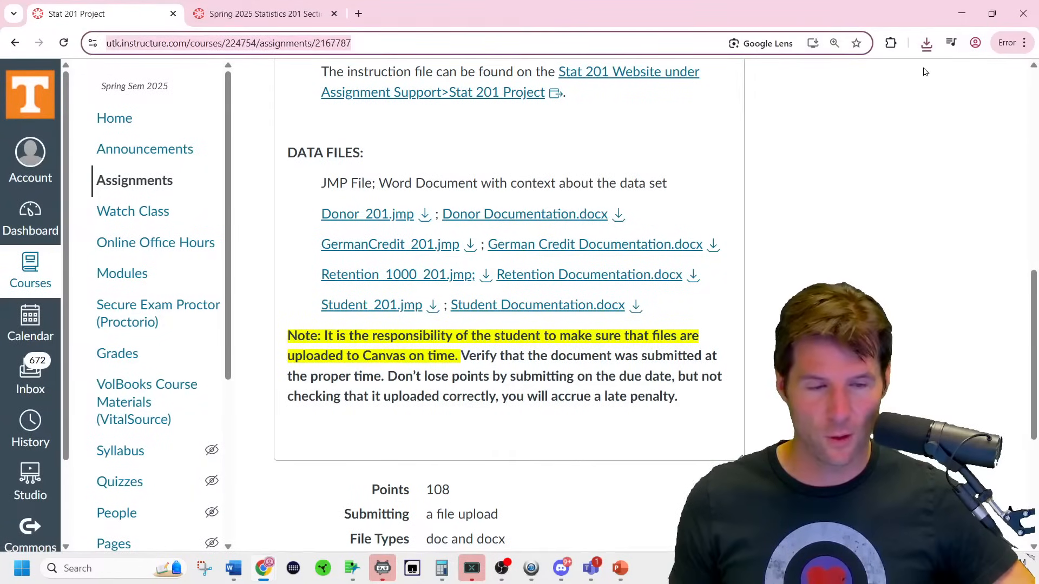
left_click(925, 44)
left_click(827, 103)
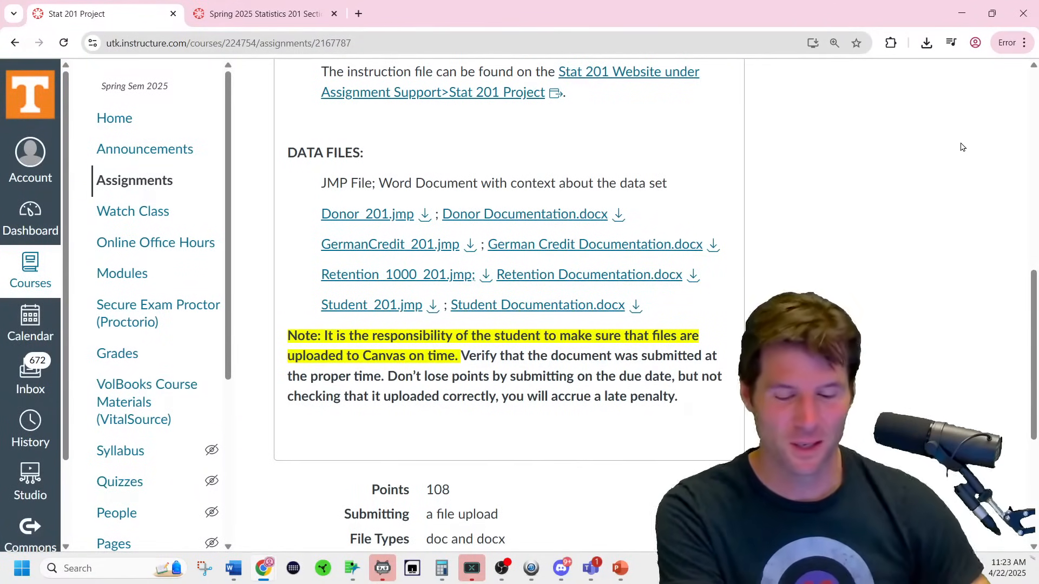
mouse_move(355, 567)
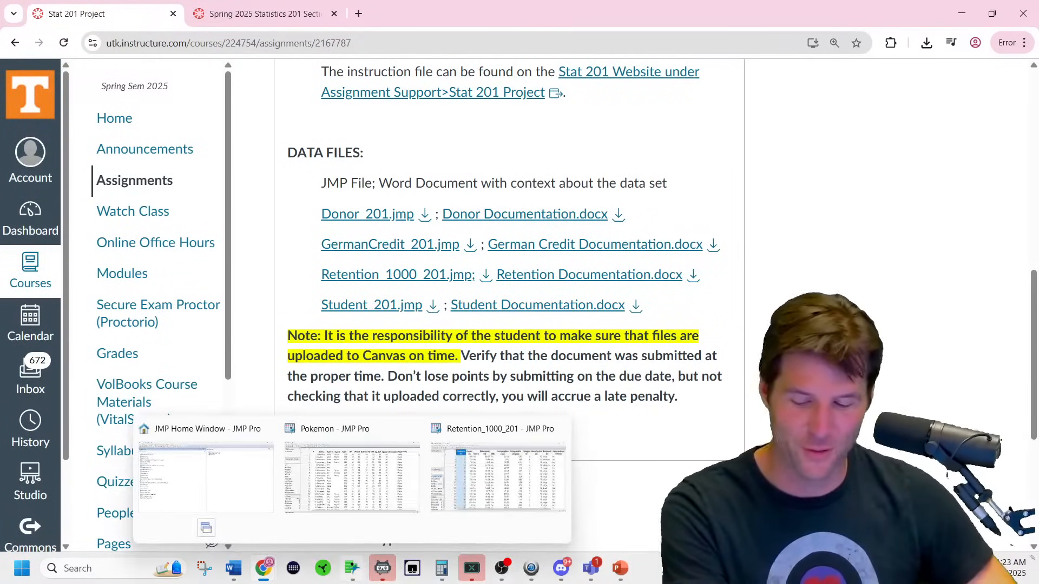
left_click(378, 508)
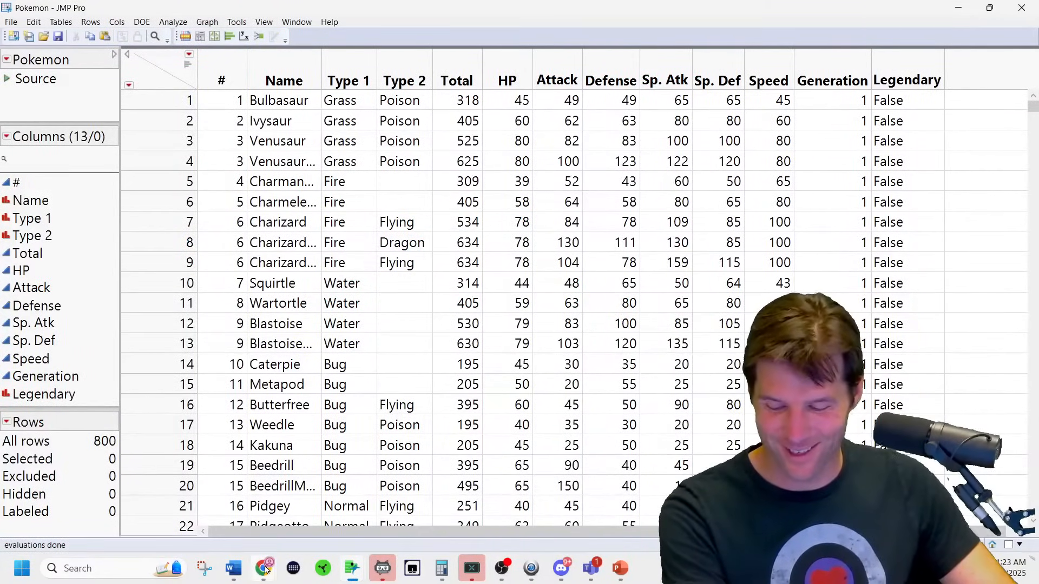
mouse_move(266, 570)
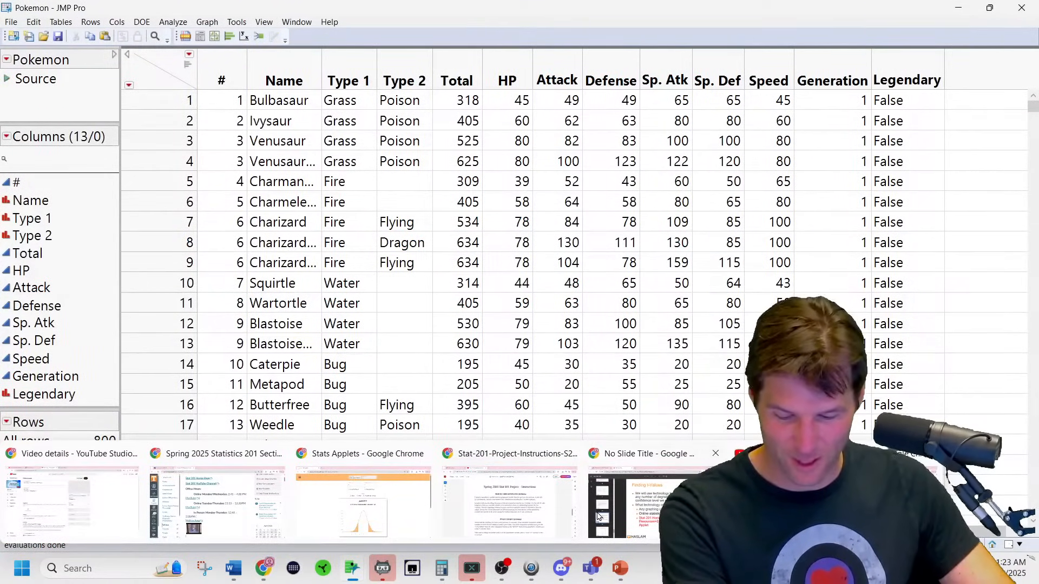
Bring up the Stat 201 instructions PDF and scroll to the top of page 1.
left_click(507, 530)
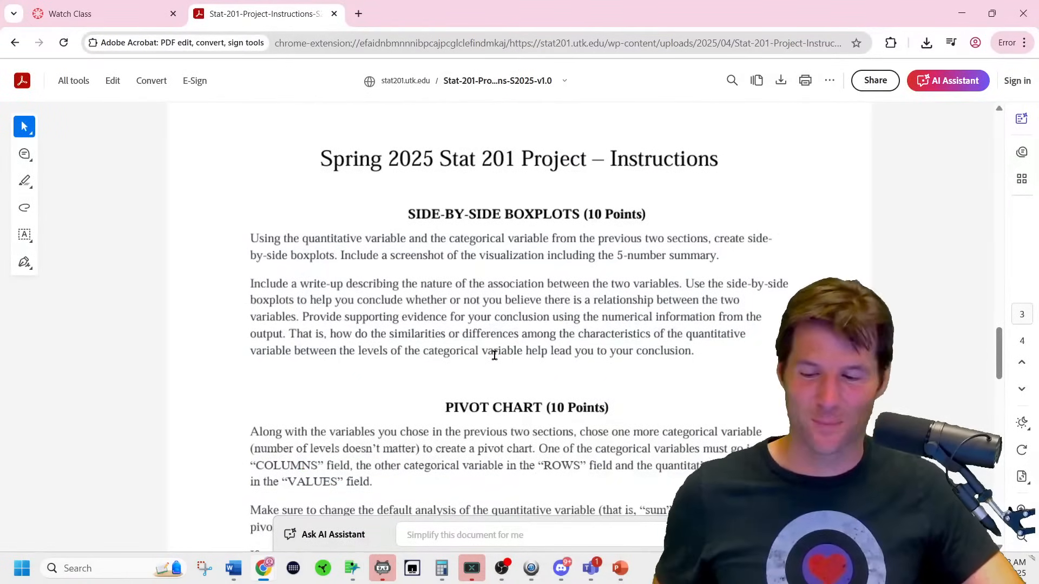
scroll(494, 356, "up", 1, "ctrl")
scroll(494, 357, "up", 4)
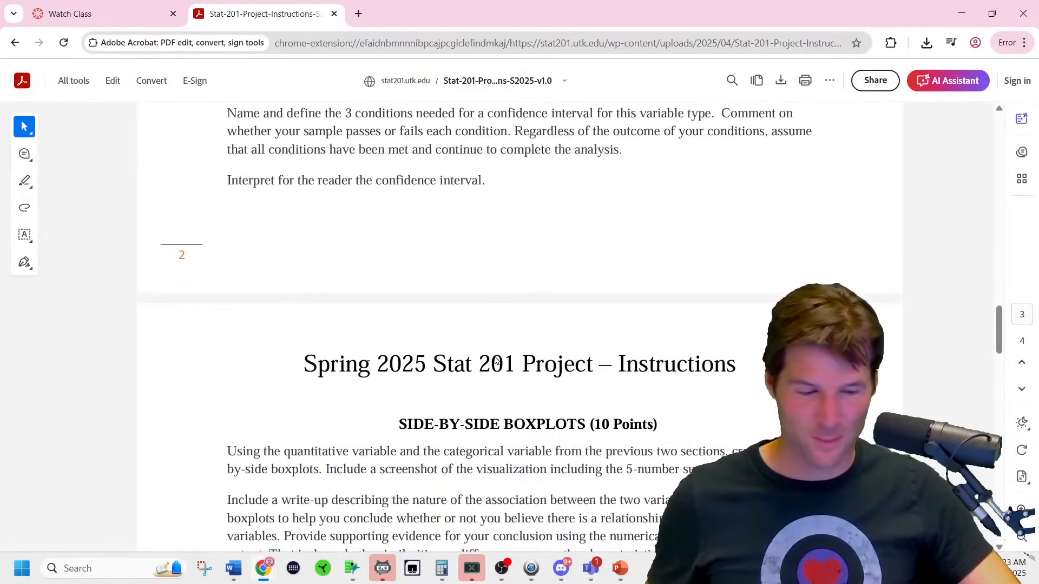
scroll(496, 361, "up", 20)
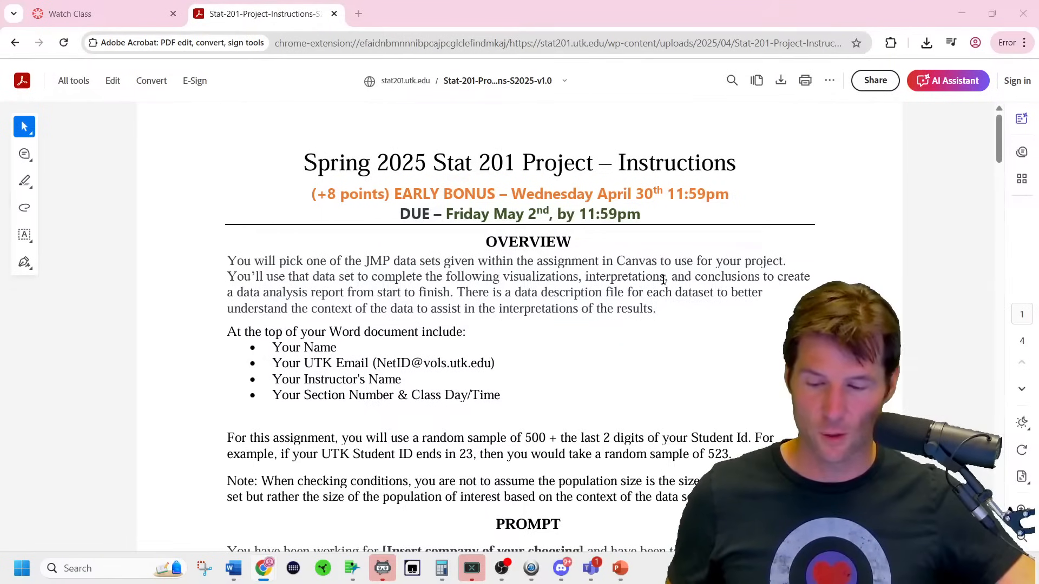
scroll(589, 328, "down", 1)
Select the four header lines, from Your Name through Class Day/Time.
left_click(501, 333)
double_click(503, 332)
left_click(505, 329)
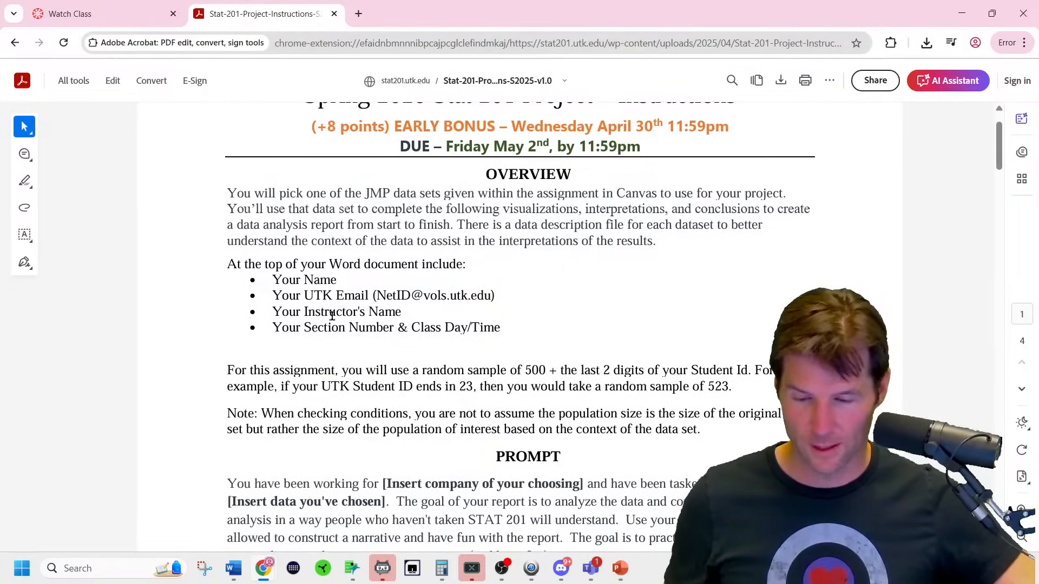
left_click_drag(273, 278, 505, 328)
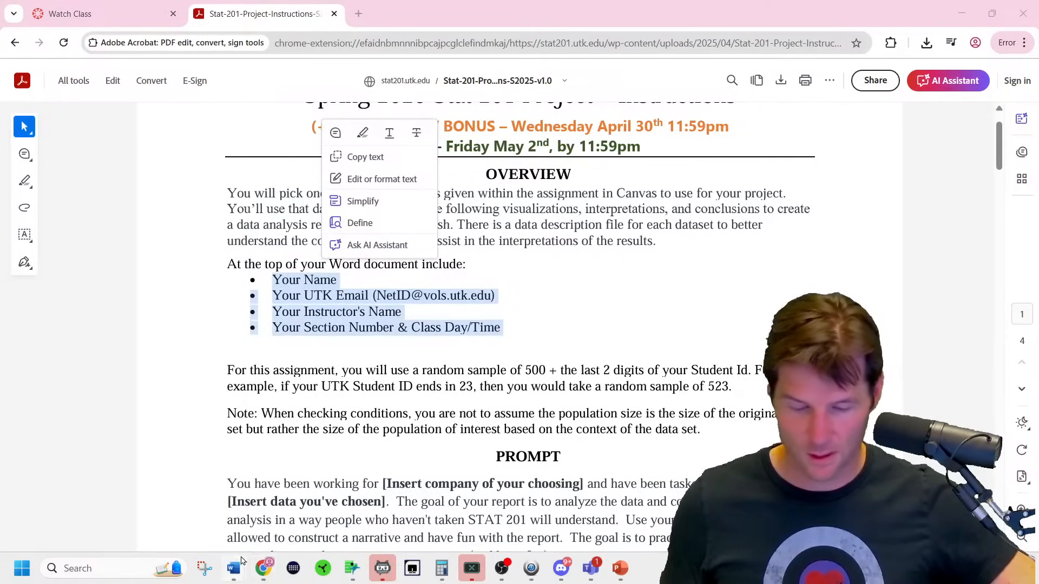
Paste the copied header lines into a new blank Word document.
mouse_move(241, 561)
left_click(130, 517)
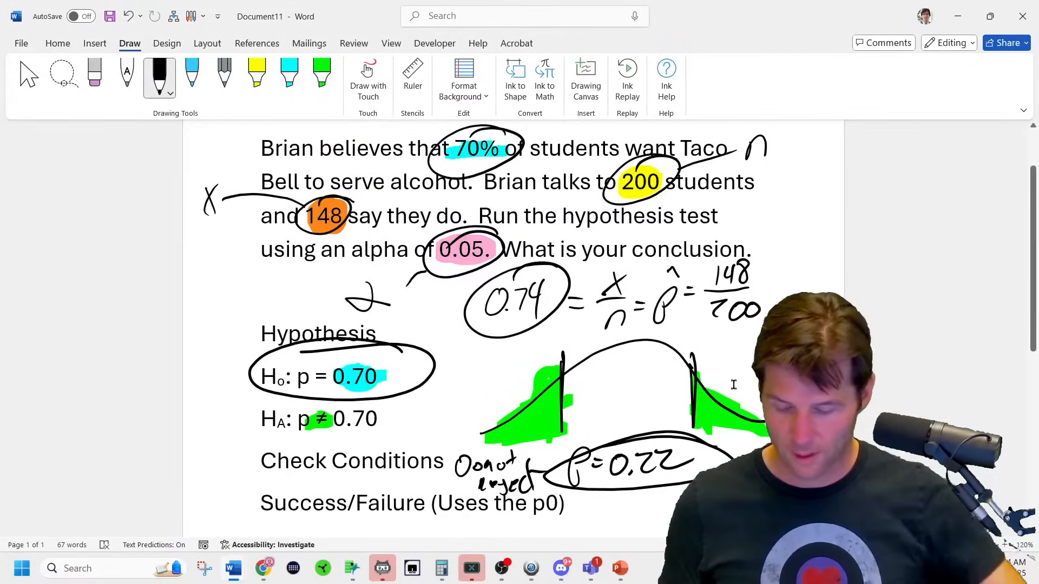
key("ctrl+n")
key("ctrl+v")
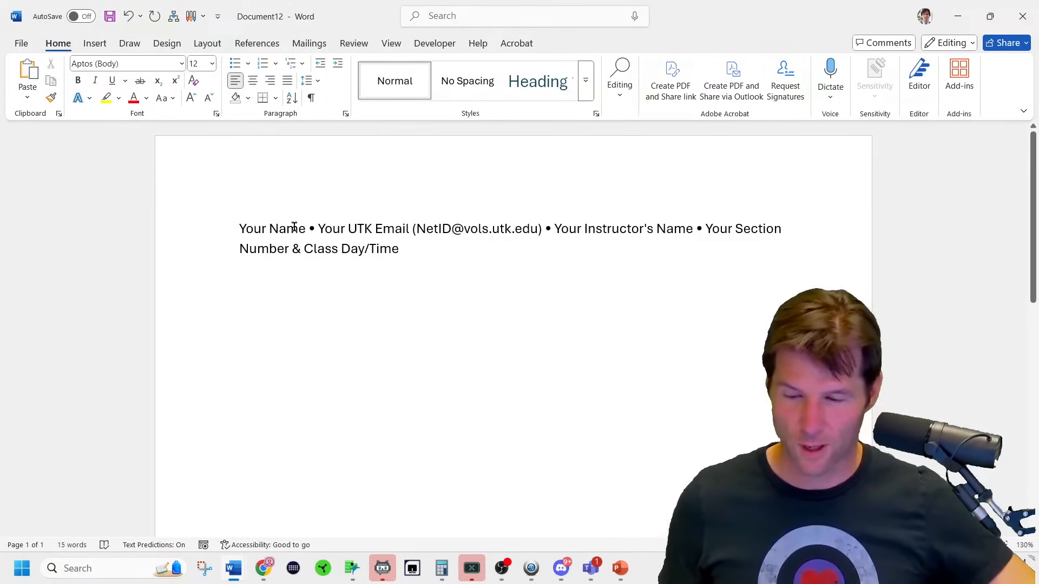
Put each header item (e-mail, instructor, section) on its own line.
left_click(316, 229)
key("BackSpace")
key("BackSpace")
key("Return")
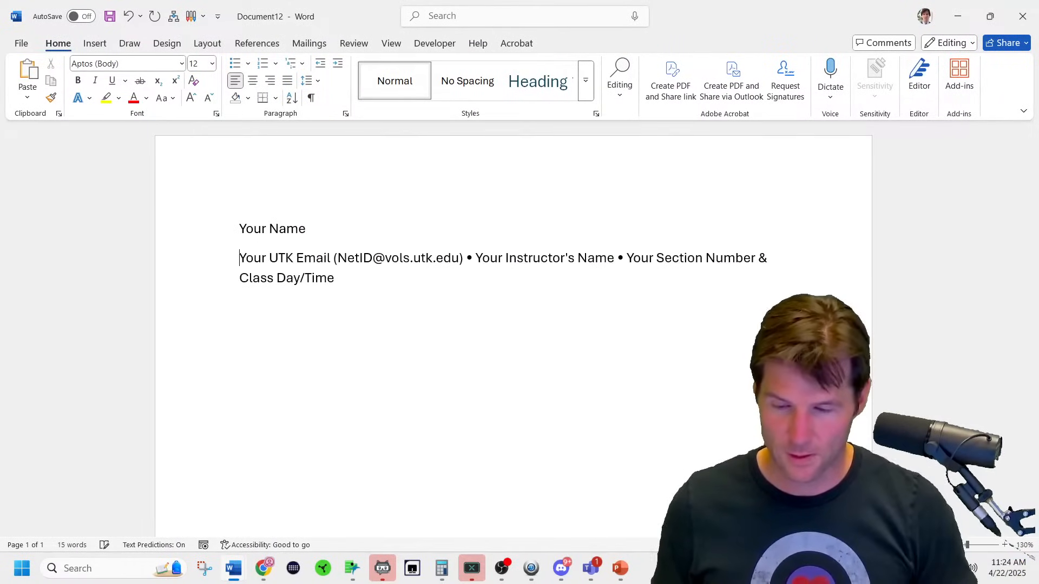
left_click(474, 258)
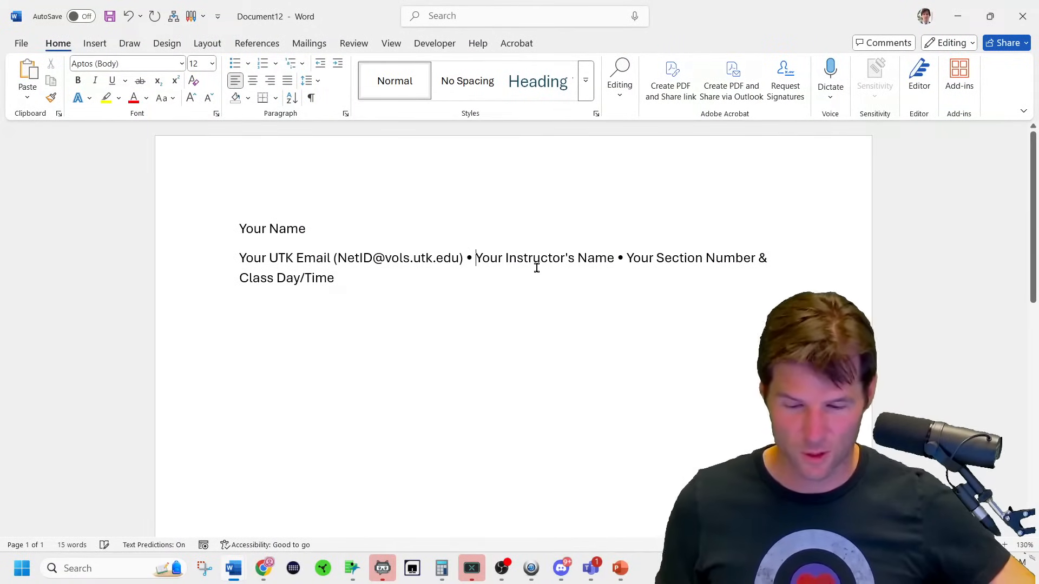
key("BackSpace")
key("BackSpace")
key("BackSpace")
key("Return")
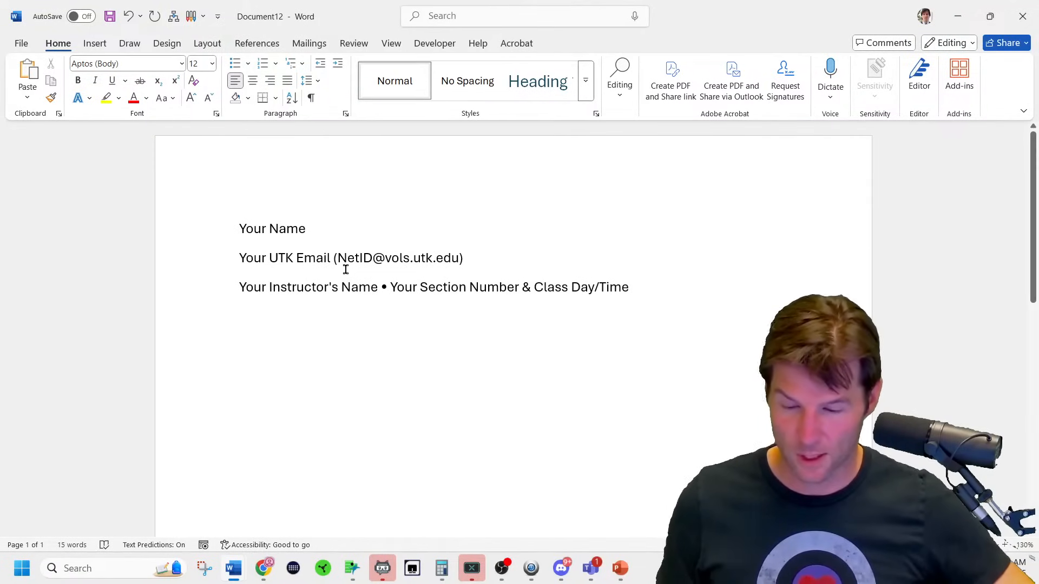
left_click(397, 289)
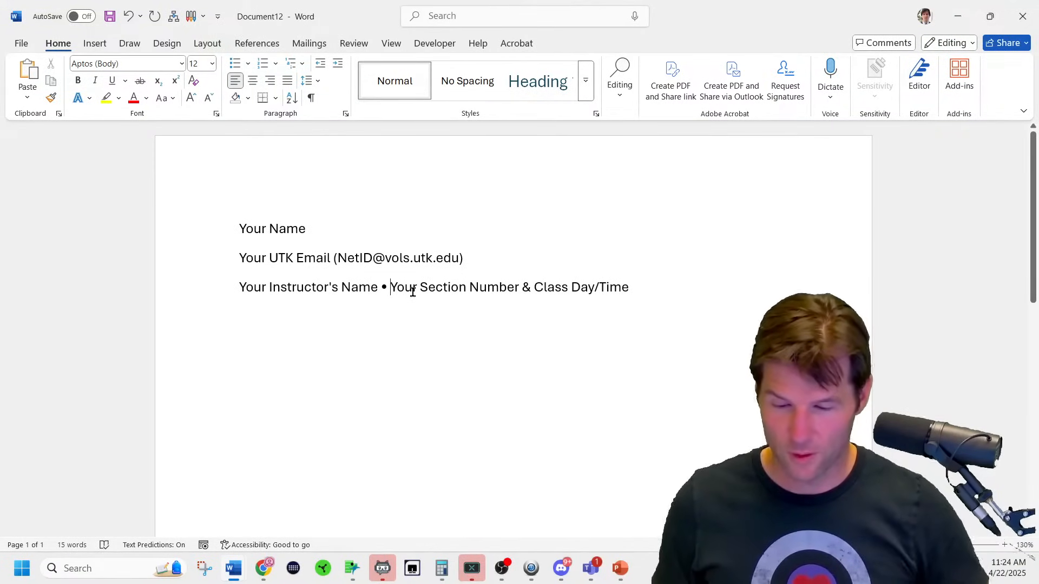
key("Return")
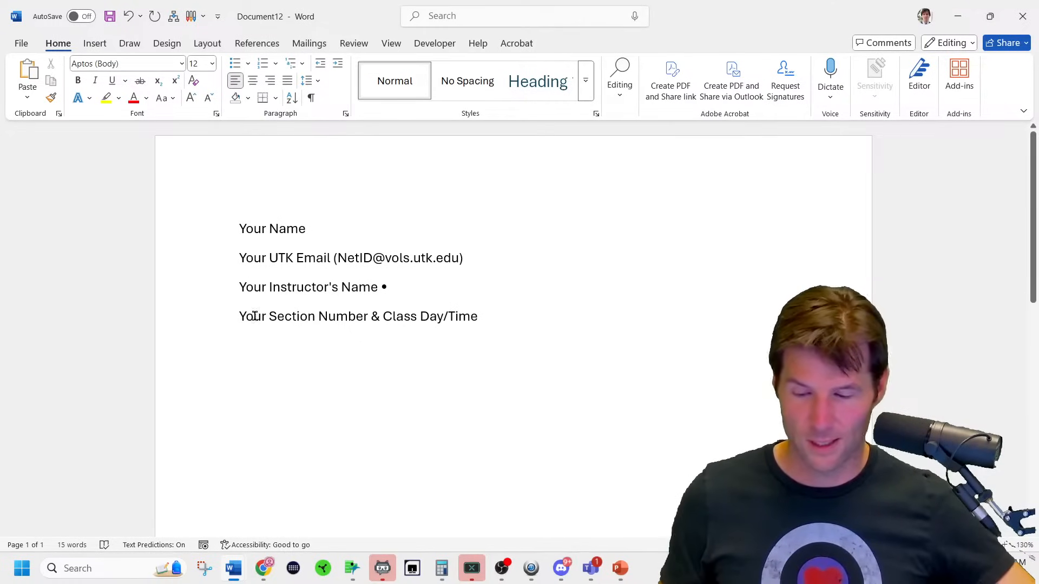
Replace the section placeholder with the section name and the instructor placeholder with the instructor's name plus '(If you're my student)'.
left_click_drag(242, 315, 478, 327)
type("Brian's YouTube Section")
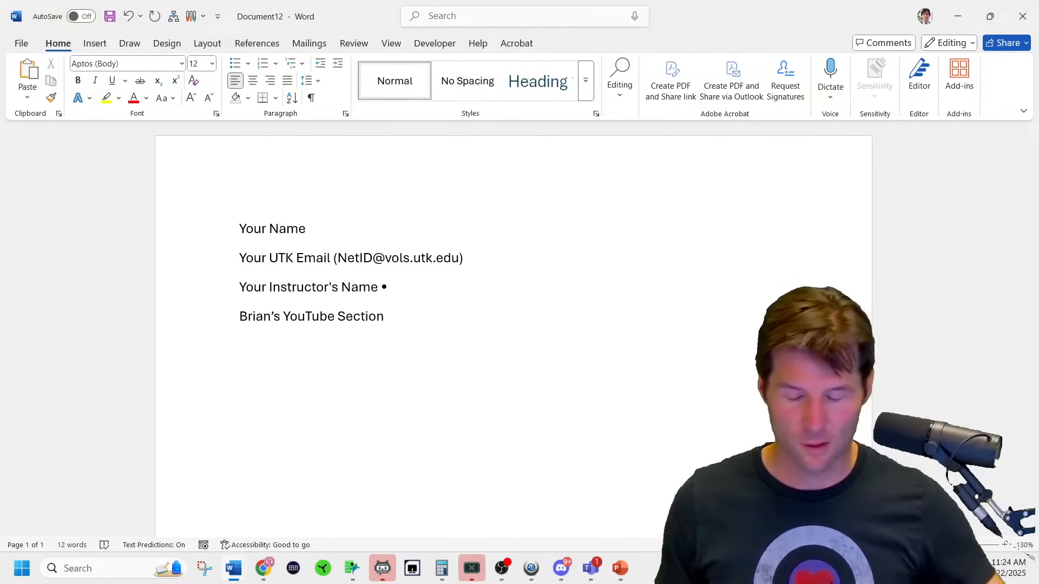
left_click_drag(400, 293, 243, 288)
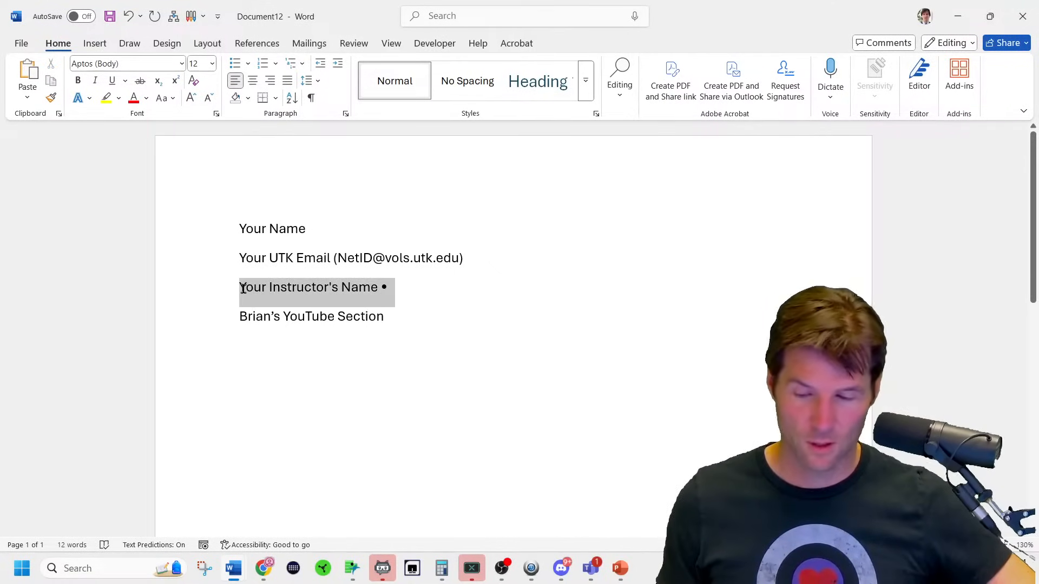
type("Brian Steve")
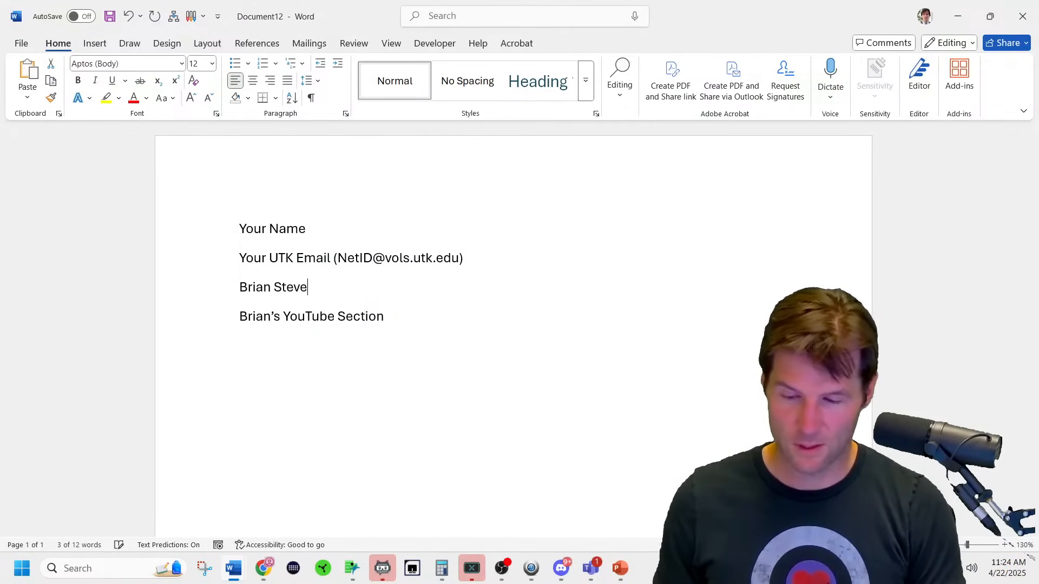
type("ns (If your'e my")
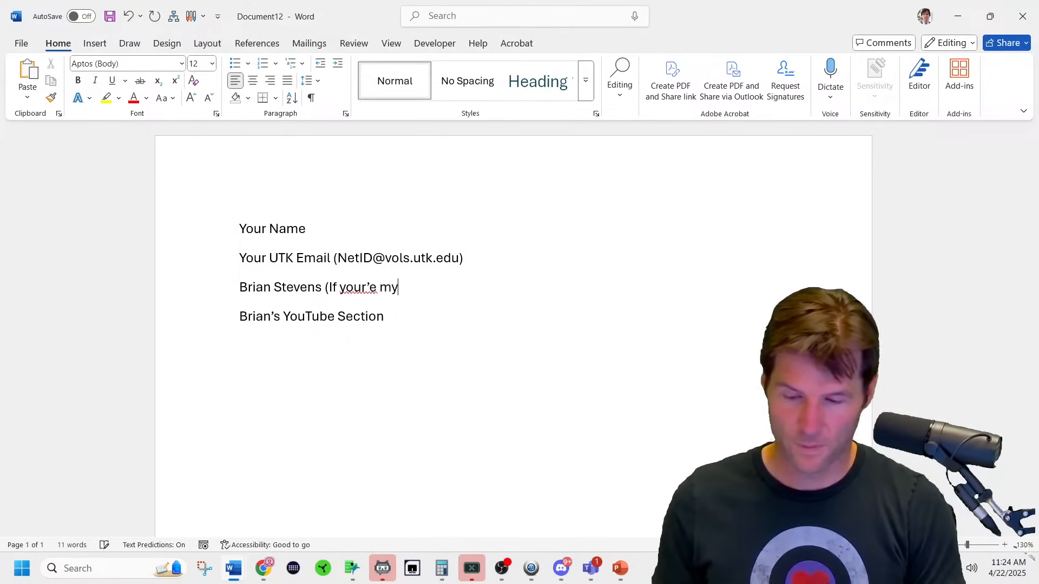
key("BackSpace")
key("BackSpace")
key("BackSpace")
key("BackSpace")
key("BackSpace")
key("BackSpace")
type("'re y")
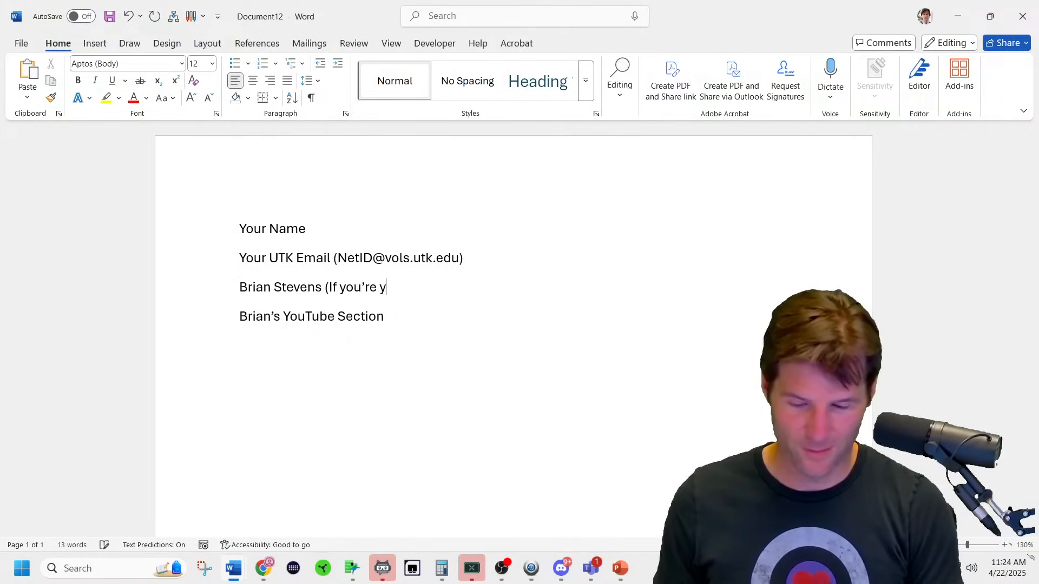
key("BackSpace")
type("my student)")
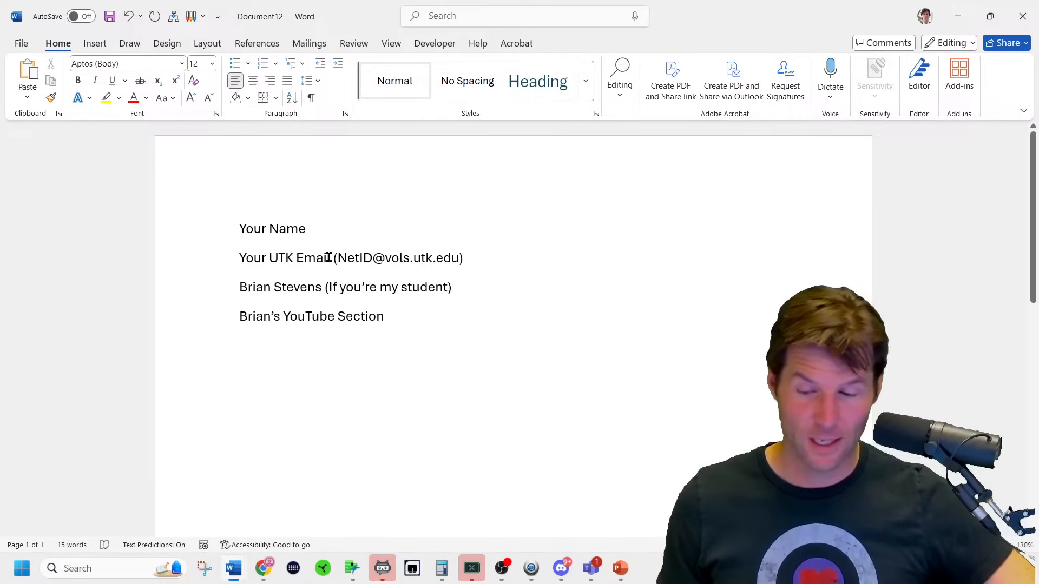
Enter the student's UTK e-mail address and delete the NetID example.
left_click_drag(329, 257, 246, 269)
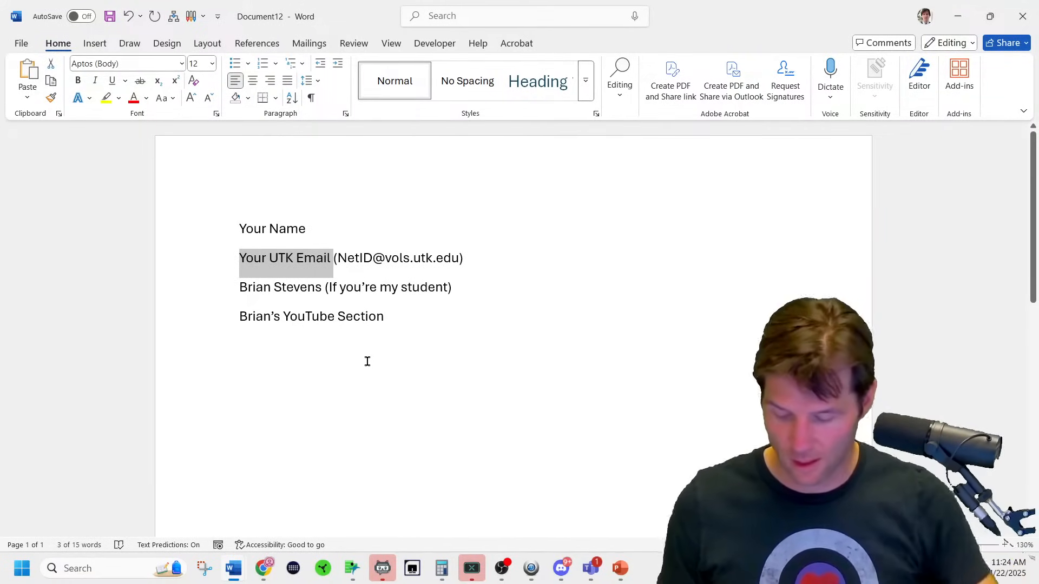
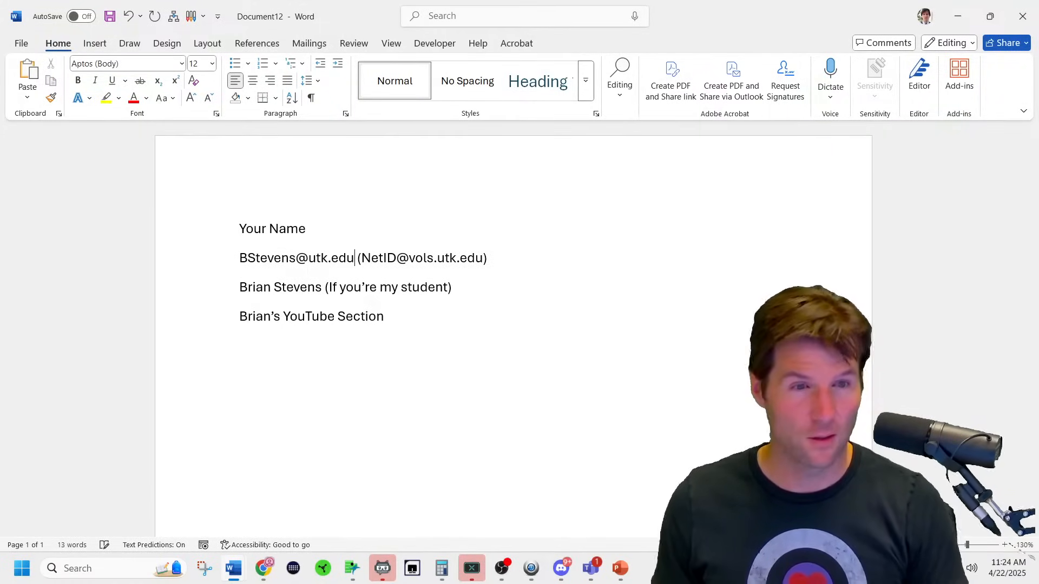
left_click_drag(487, 259, 356, 261)
key("BackSpace")
Replace Your Name with the student's full name, then return to the Canvas page.
left_click(177, 216)
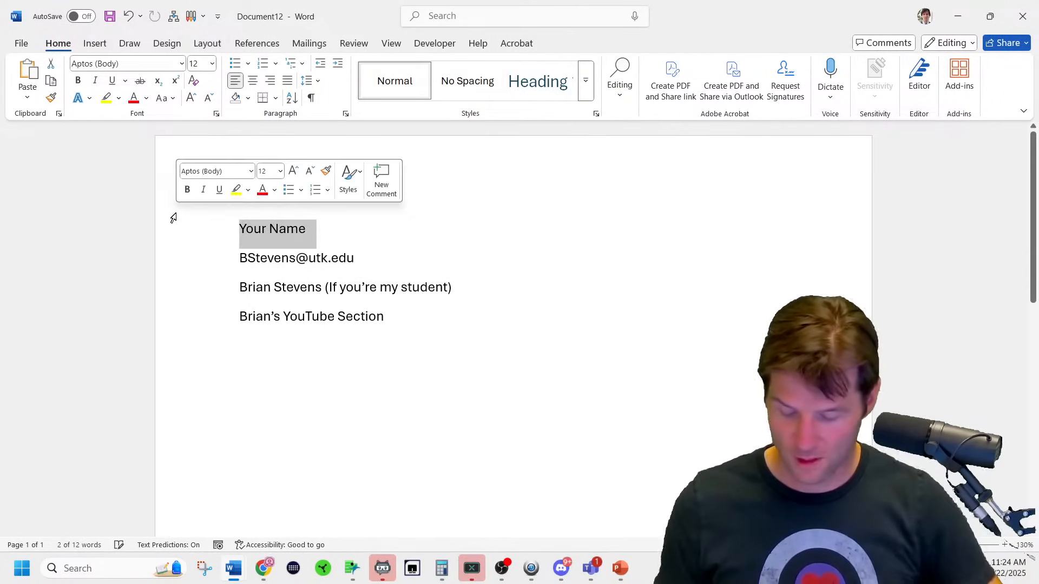
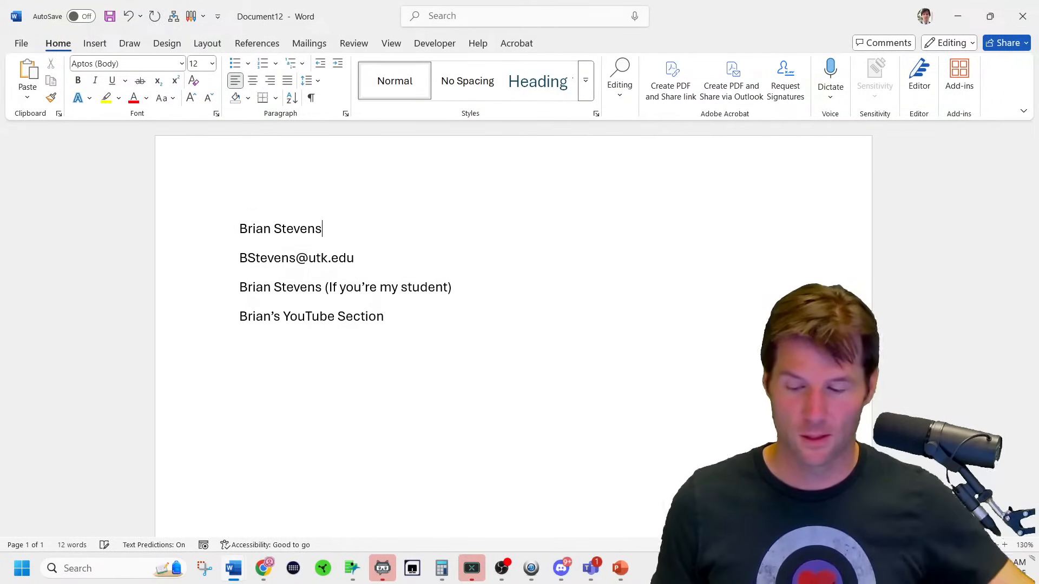
mouse_move(263, 568)
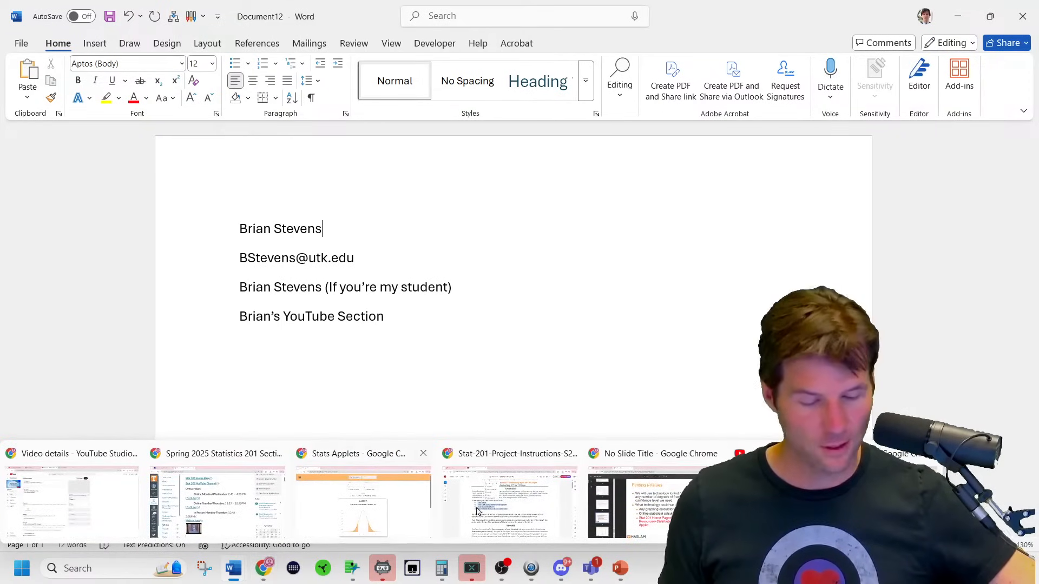
left_click(849, 496)
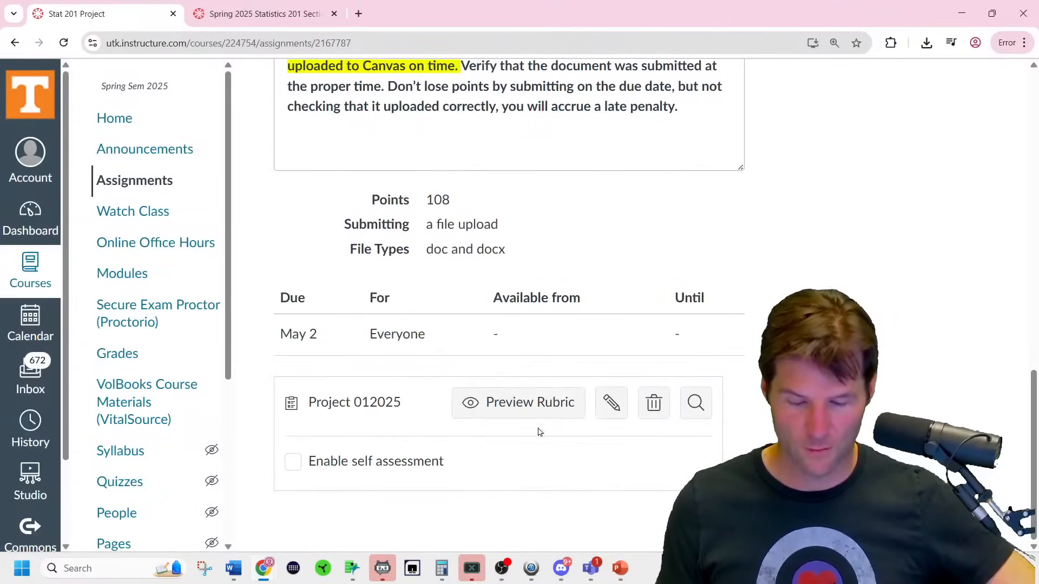
left_click(544, 416)
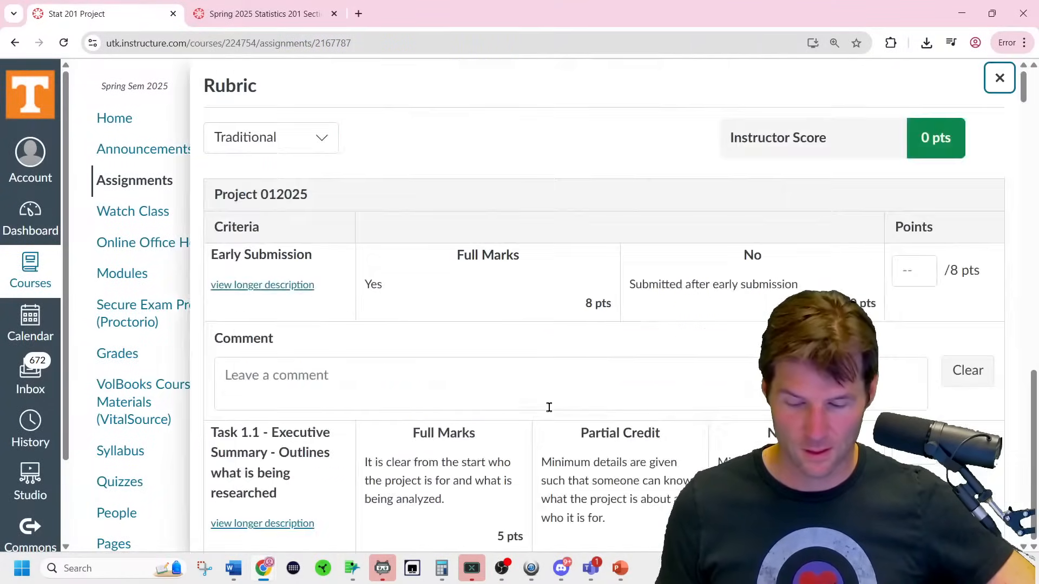
scroll(714, 303, "down", 5)
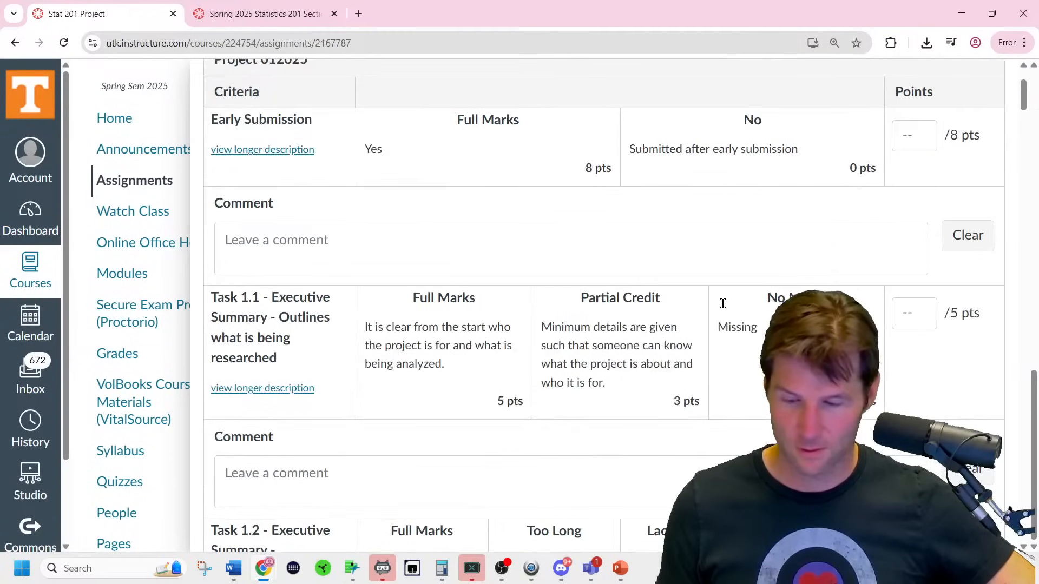
scroll(723, 304, "up", 4)
scroll(723, 304, "up", 1)
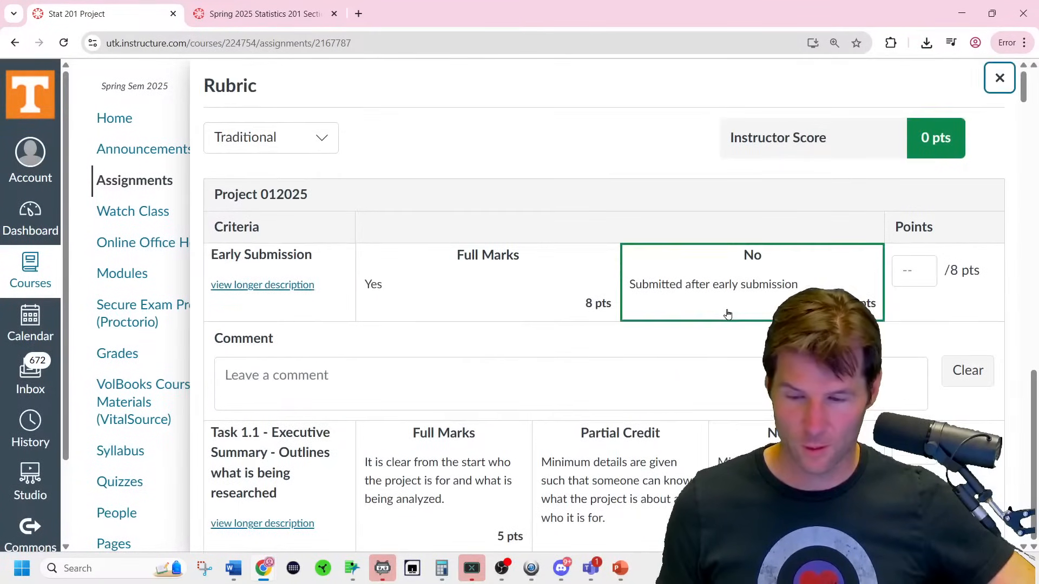
scroll(726, 313, "down", 2)
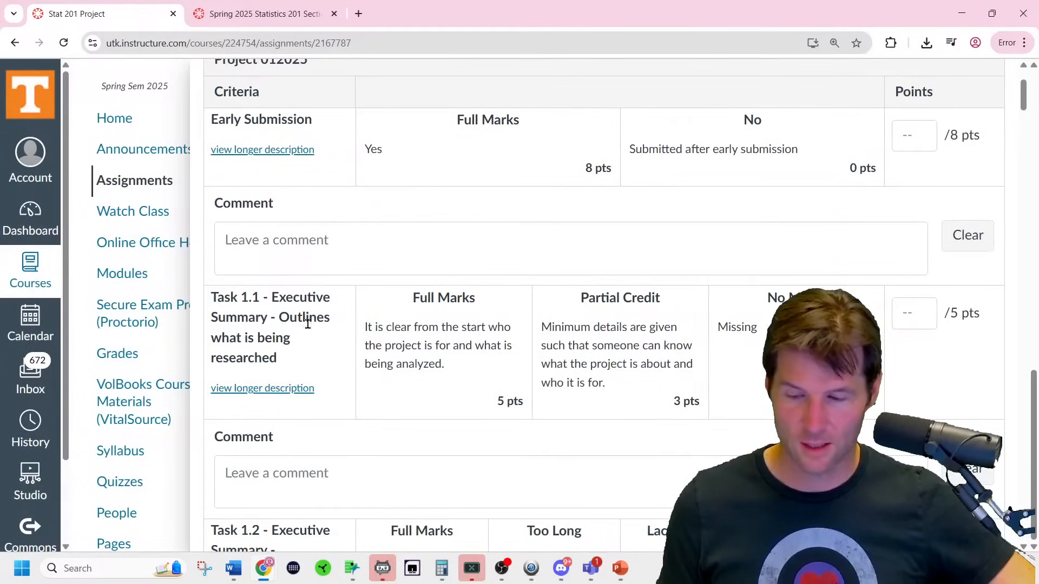
scroll(336, 348, "down", 8)
scroll(456, 393, "down", 20)
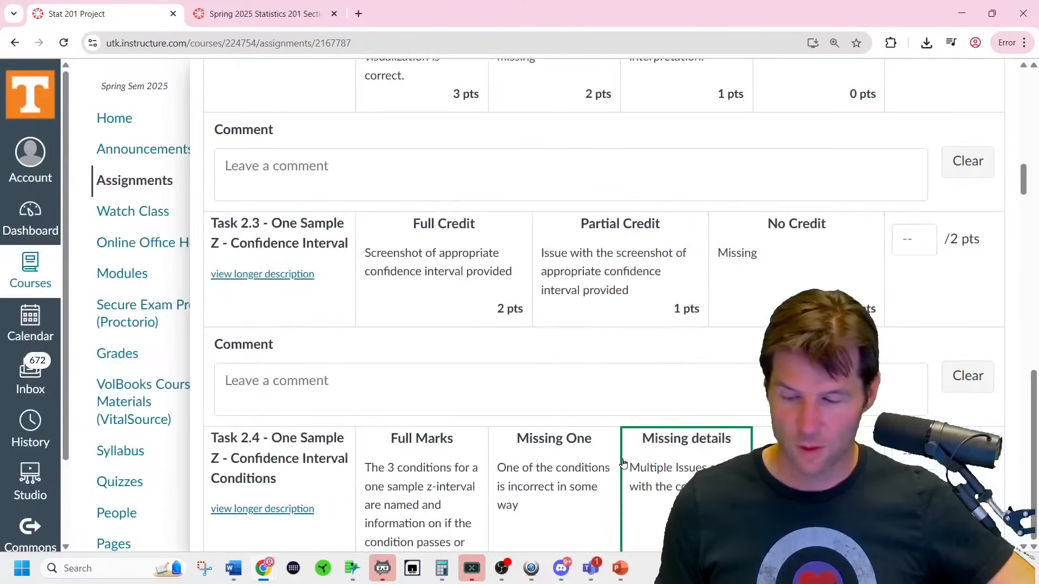
scroll(908, 456, "down", 20)
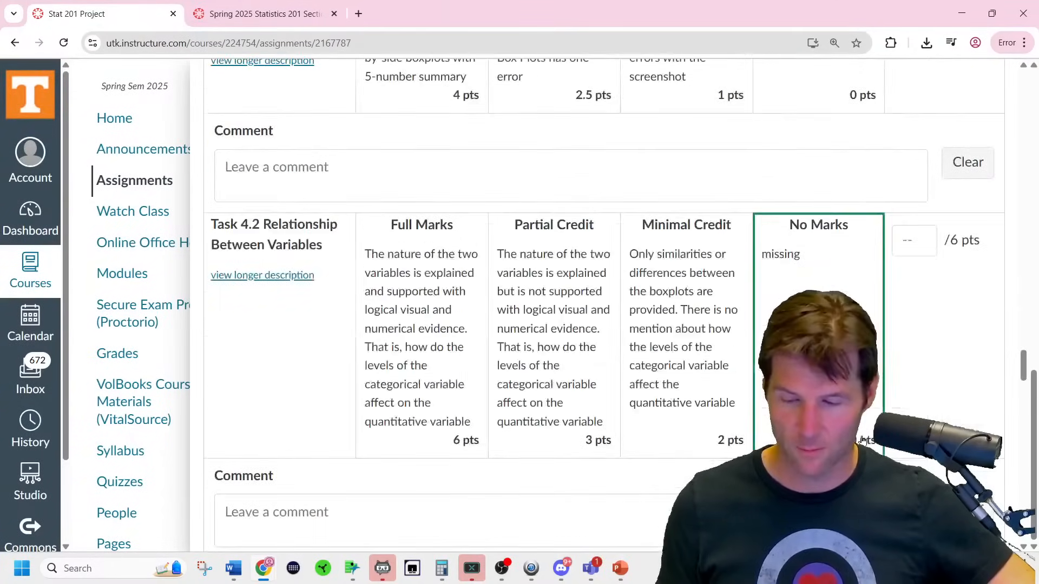
scroll(908, 456, "down", 8)
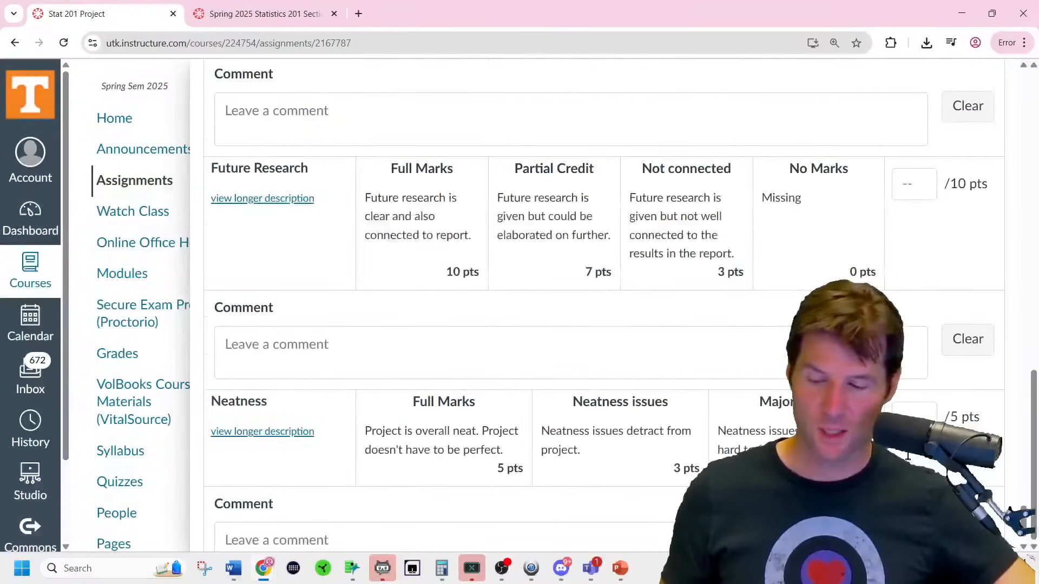
scroll(908, 461, "up", 6)
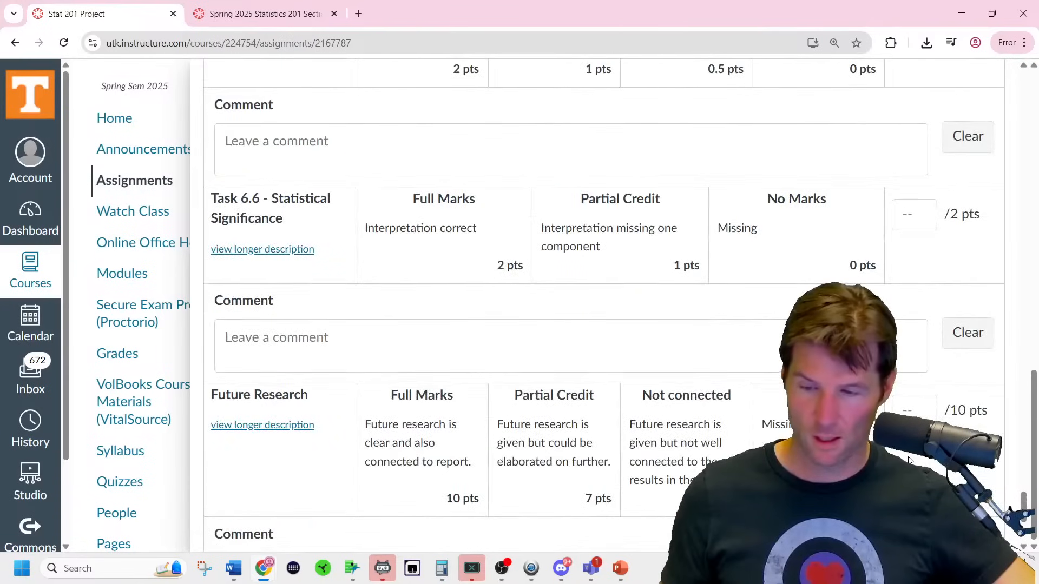
key("ctrl+f")
type("random")
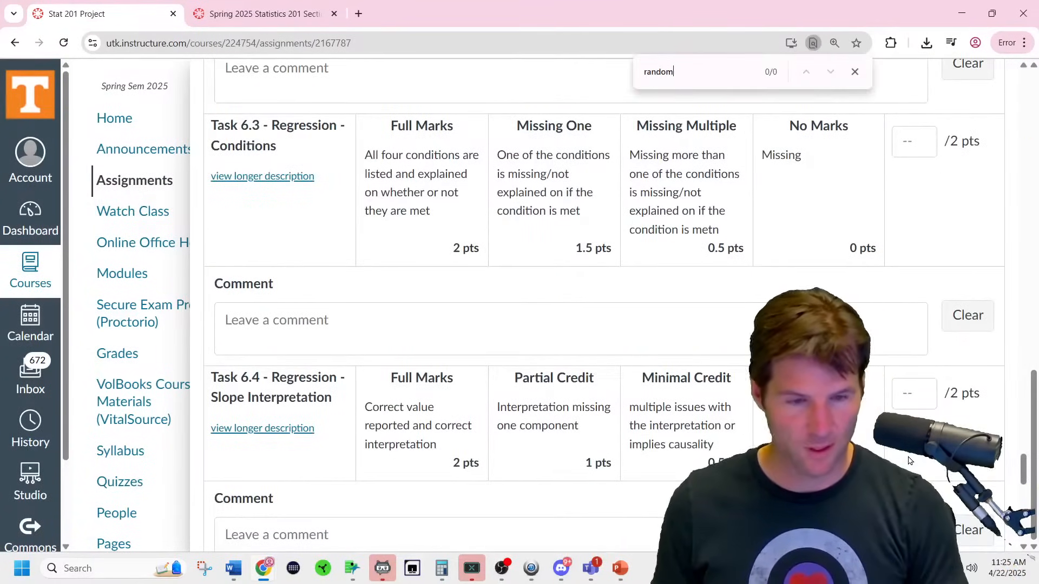
left_click_drag(1024, 475, 1024, 81)
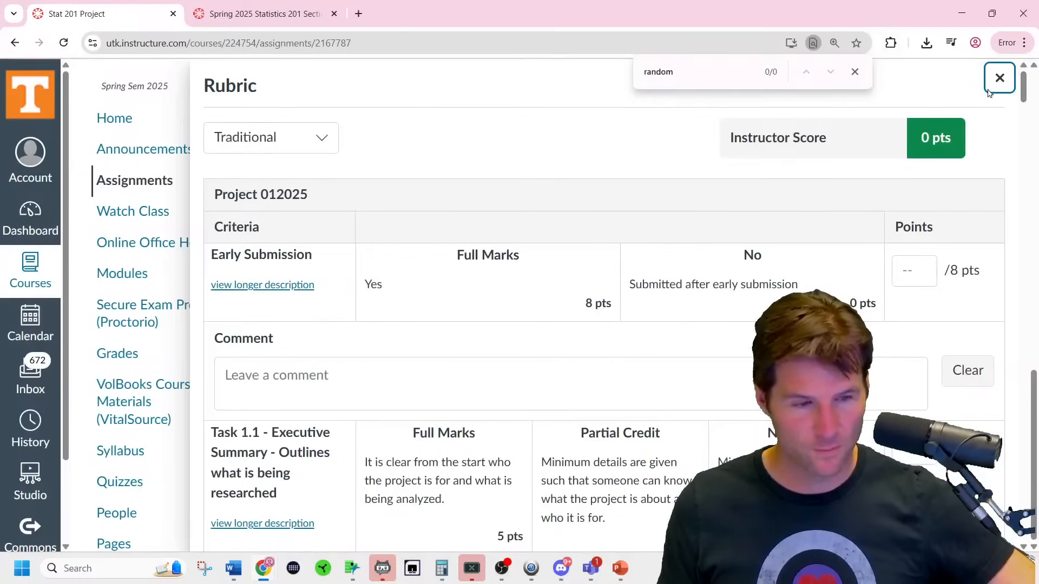
left_click(998, 77)
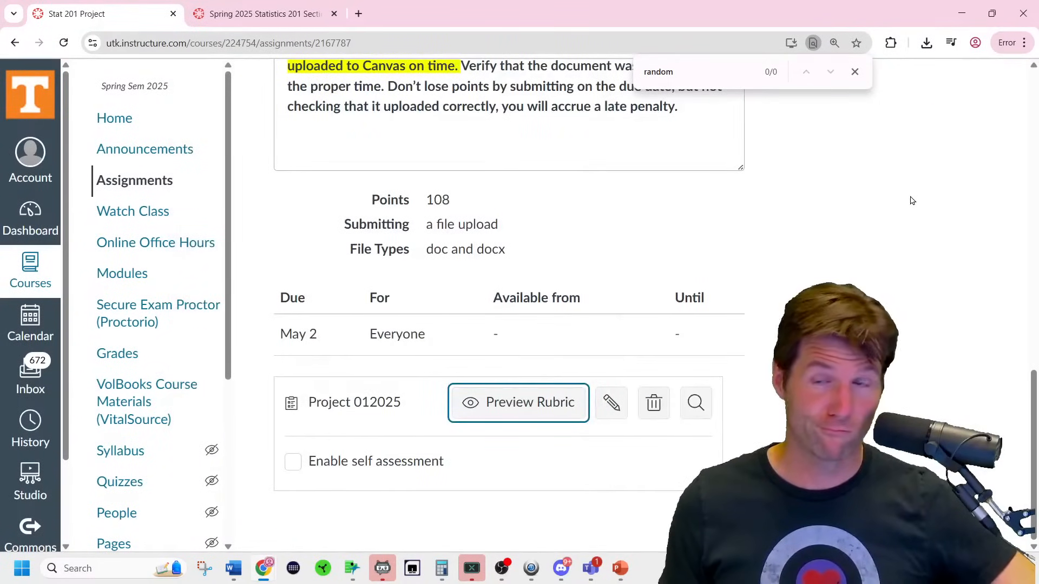
mouse_move(265, 575)
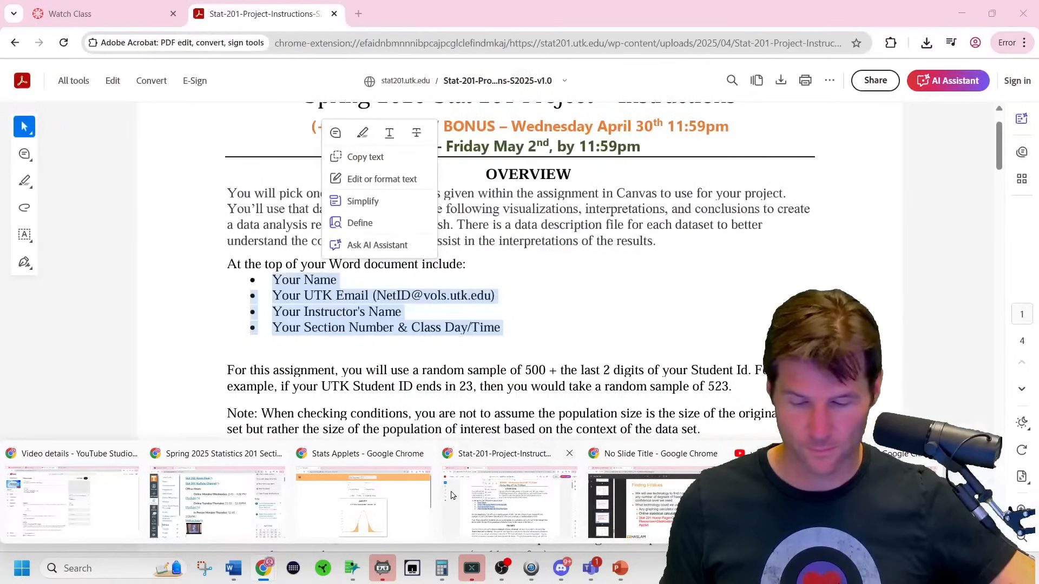
Review the instructions PDF down to the sample-size prompt.
left_click(475, 497)
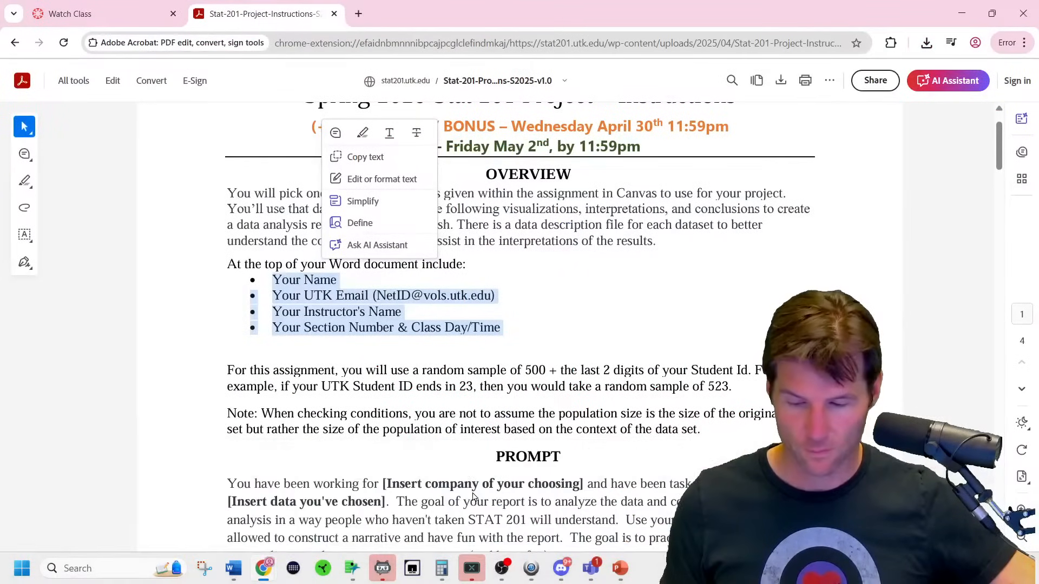
left_click(383, 388)
scroll(448, 388, "down", 2)
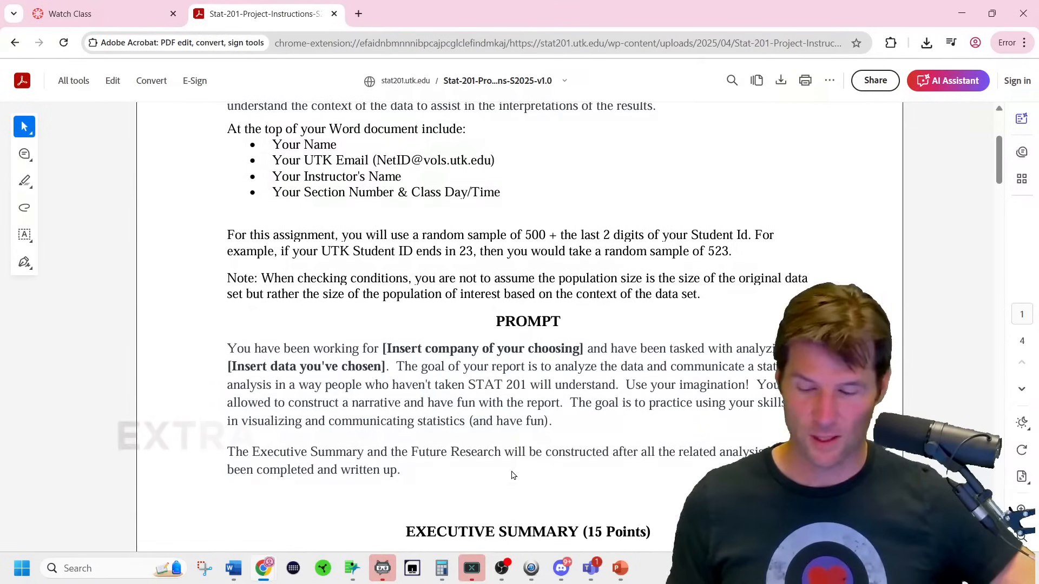
Bring the Pokemon data table forward in JMP Pro, setting the Retention table aside.
mouse_move(358, 566)
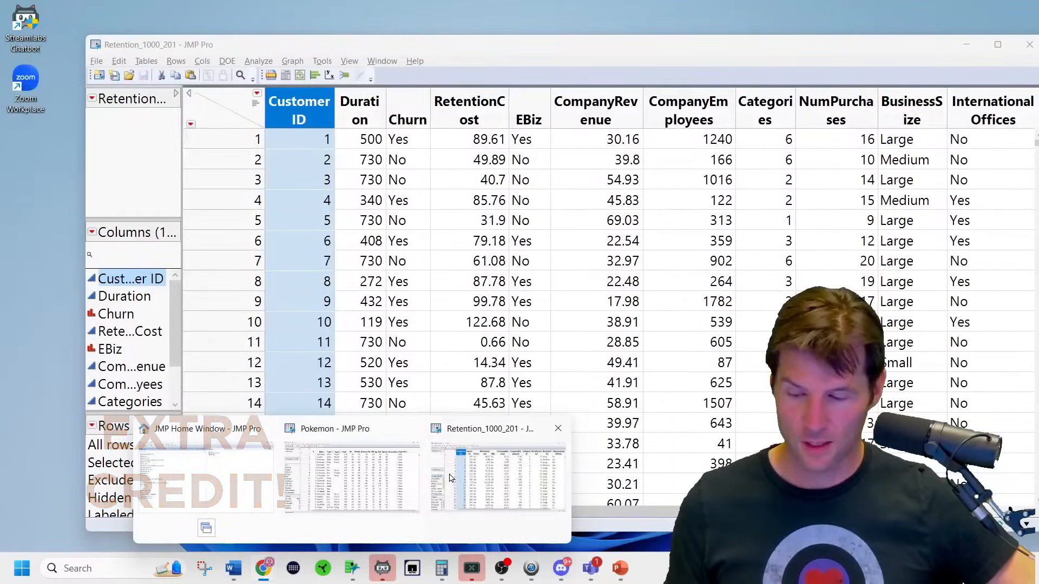
left_click(433, 483)
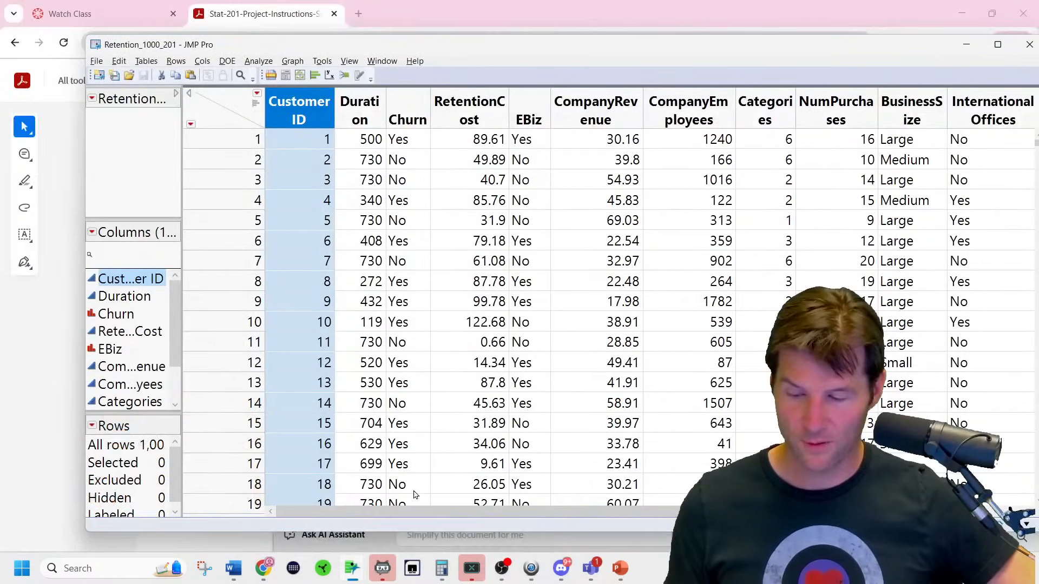
left_click(966, 44)
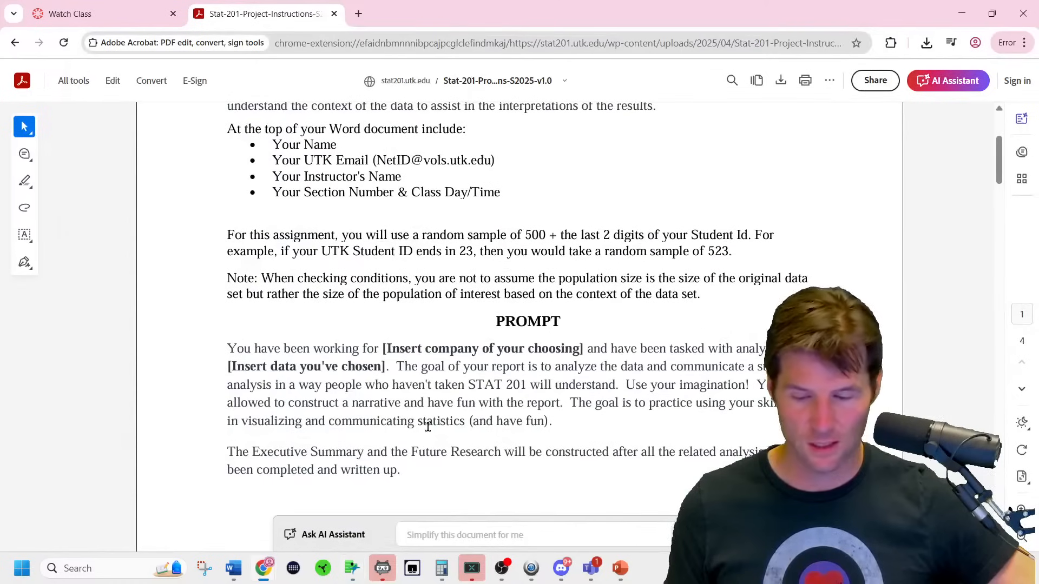
mouse_move(352, 580)
left_click(355, 469)
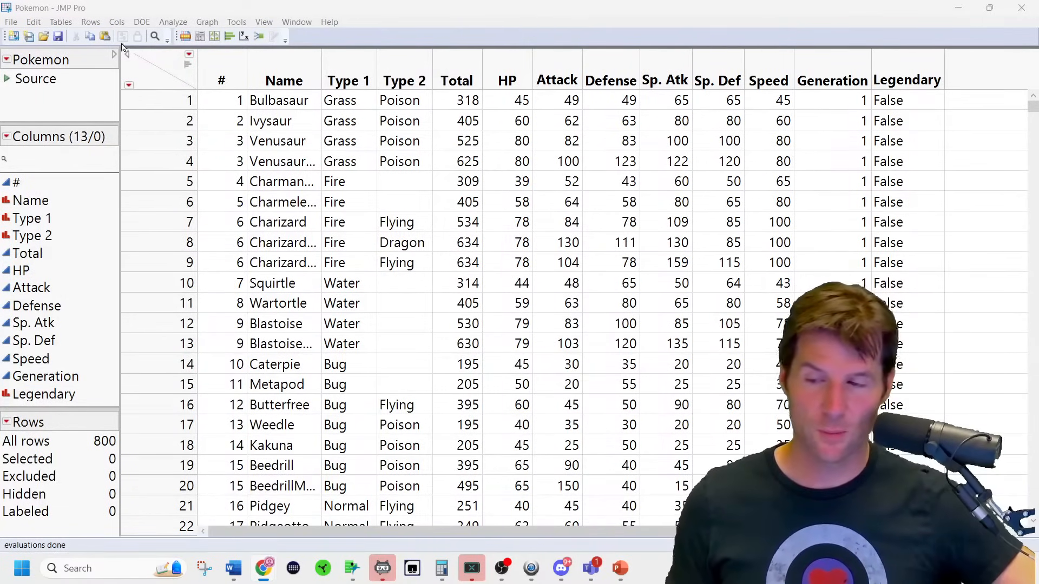
Start a random subset with sample size 523, then cancel it.
left_click(103, 29)
left_click(102, 29)
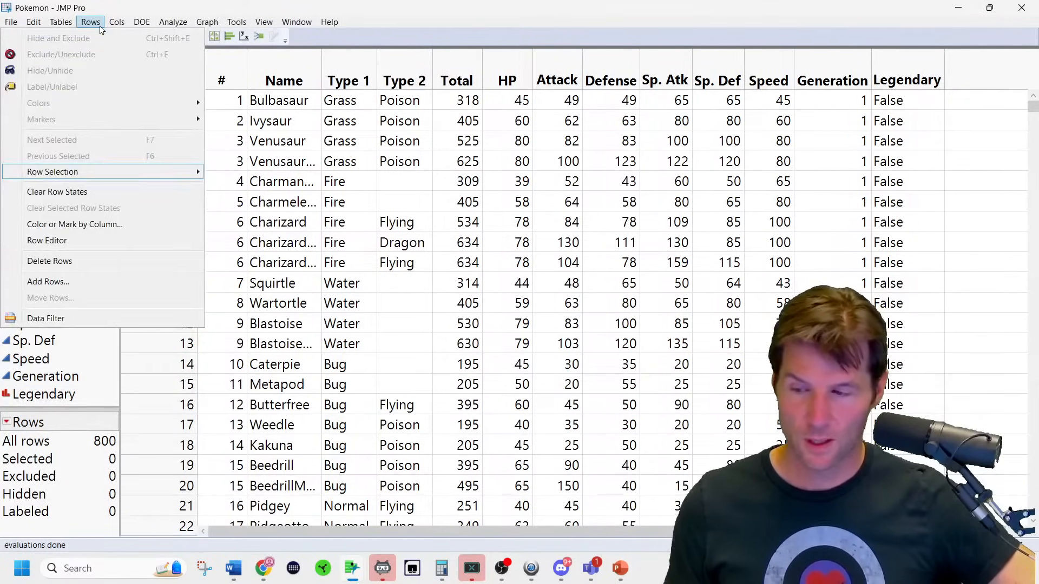
left_click(62, 22)
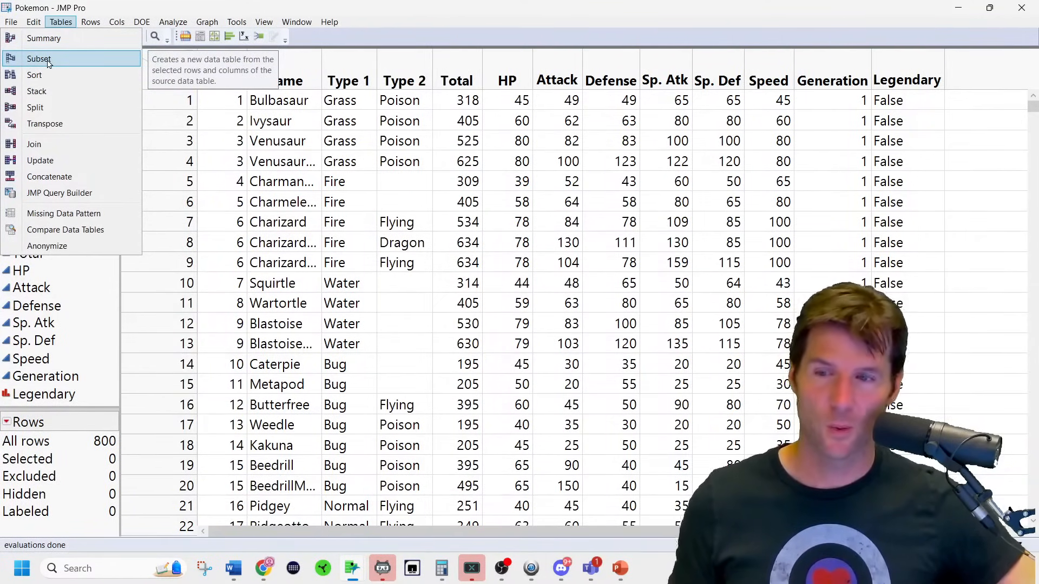
left_click(48, 63)
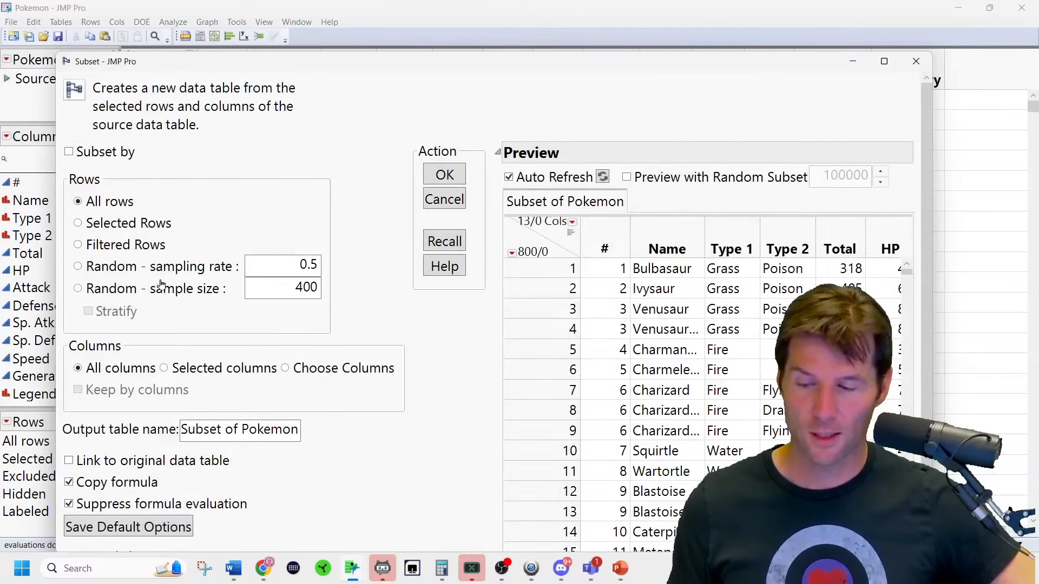
left_click(164, 288)
double_click(271, 287)
type("523")
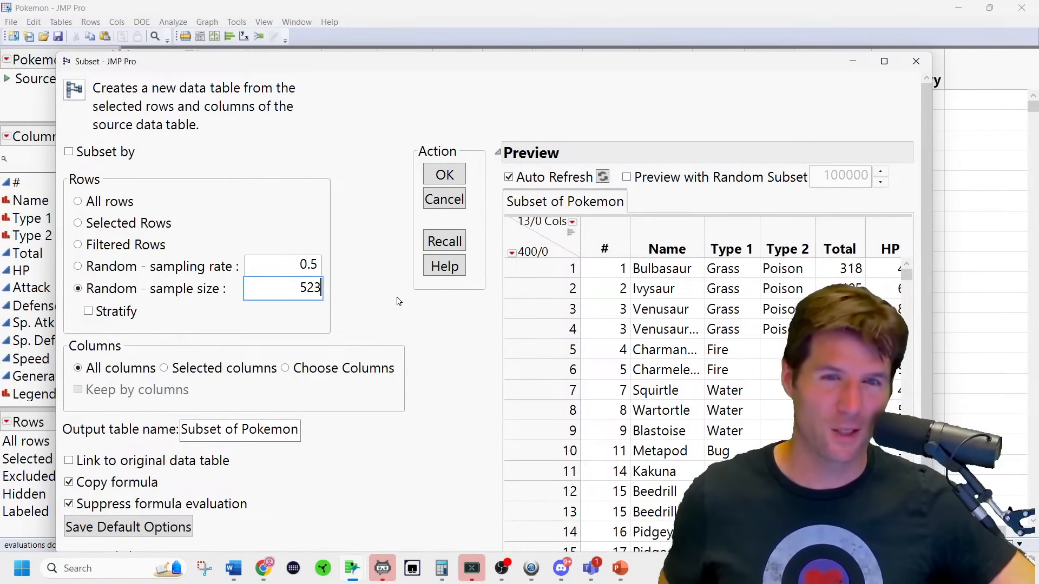
left_click(433, 200)
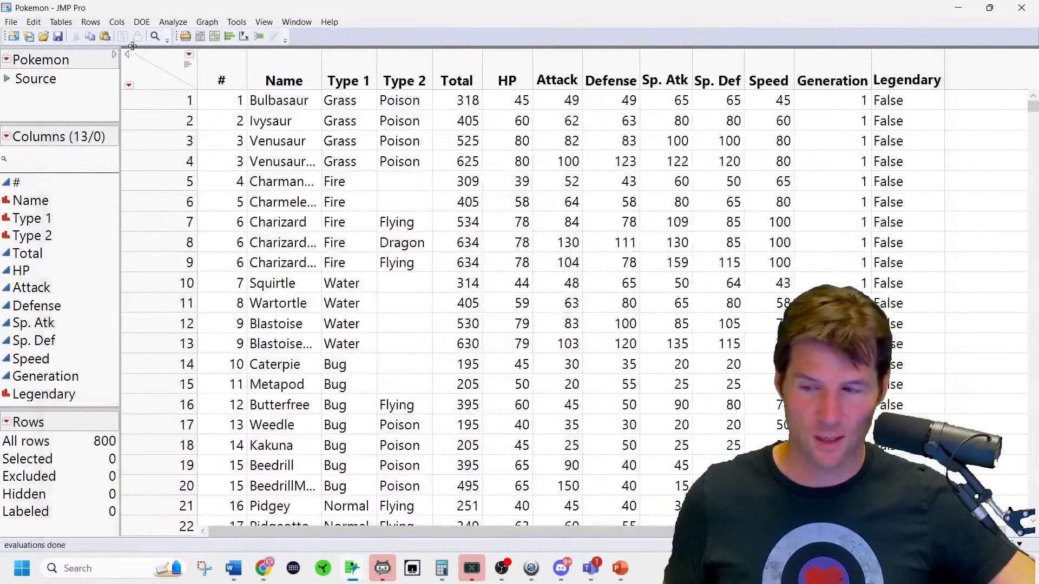
Create a Subset of Pokemon table using a random sample size of 523.
left_click(56, 27)
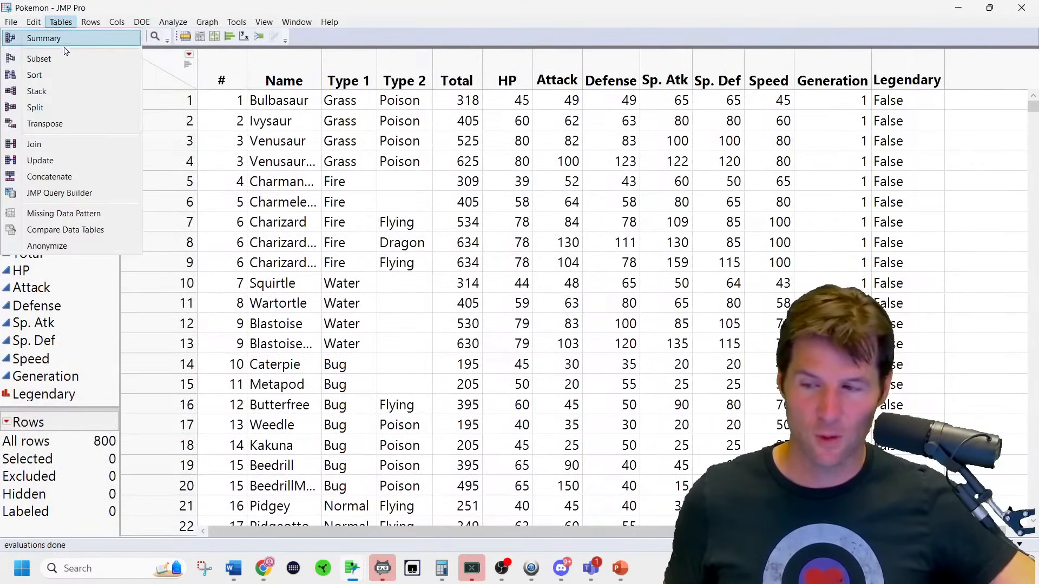
left_click(69, 56)
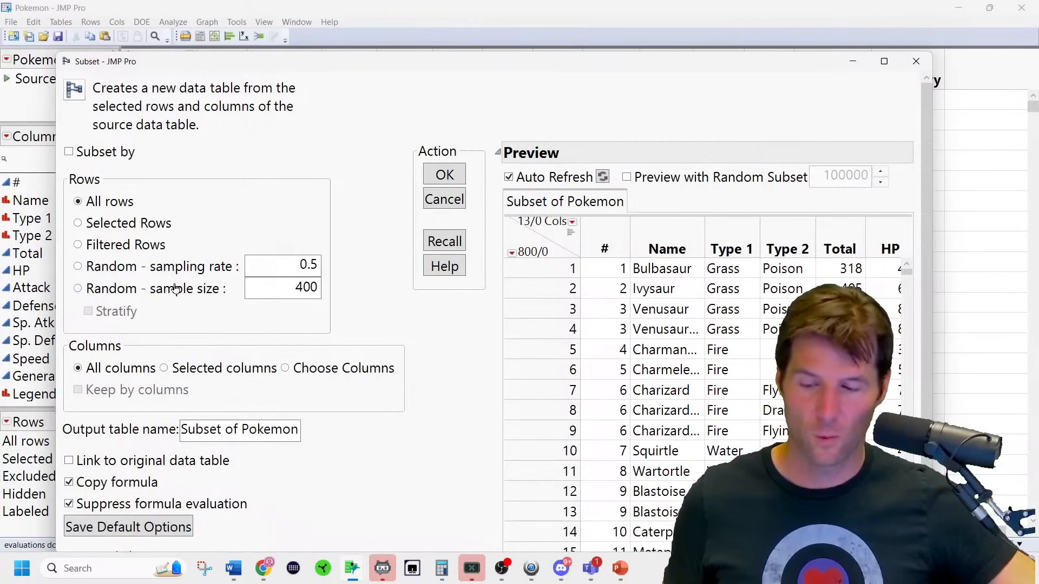
left_click(174, 289)
left_click(264, 289)
type("523")
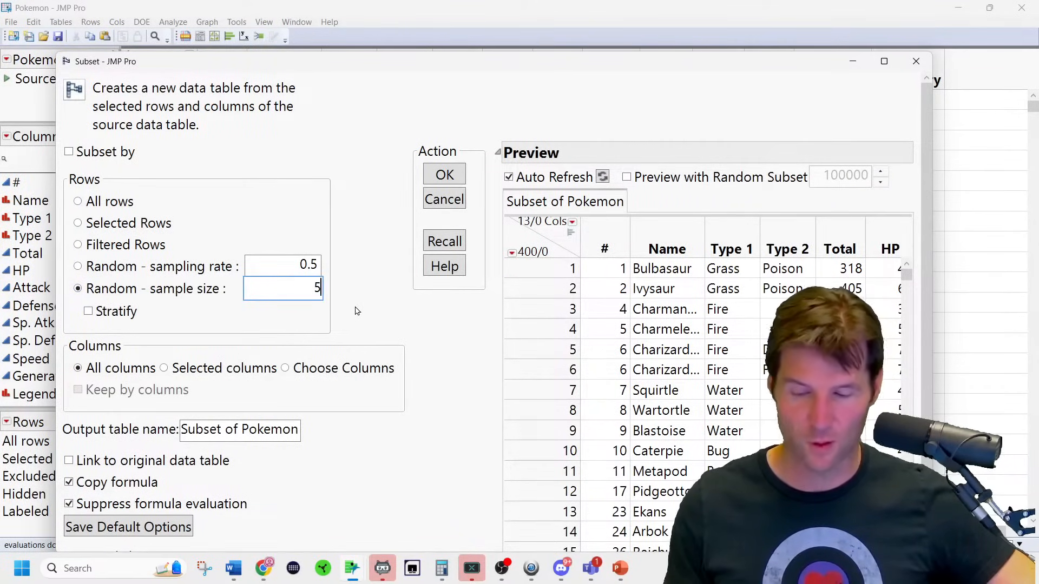
left_click(445, 174)
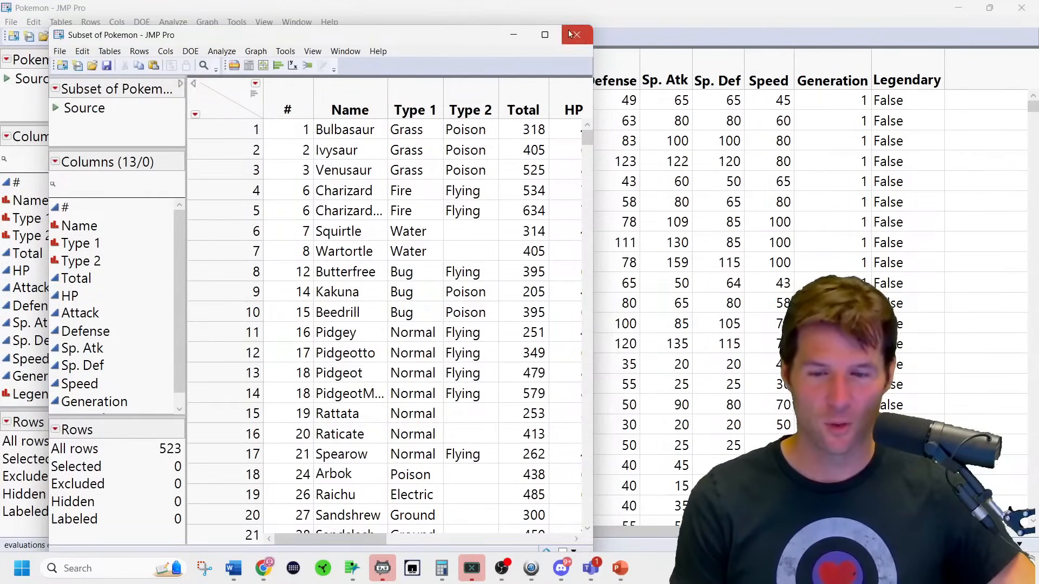
Maximize the Subset of Pokemon window, closing the File menu without saving.
left_click(546, 36)
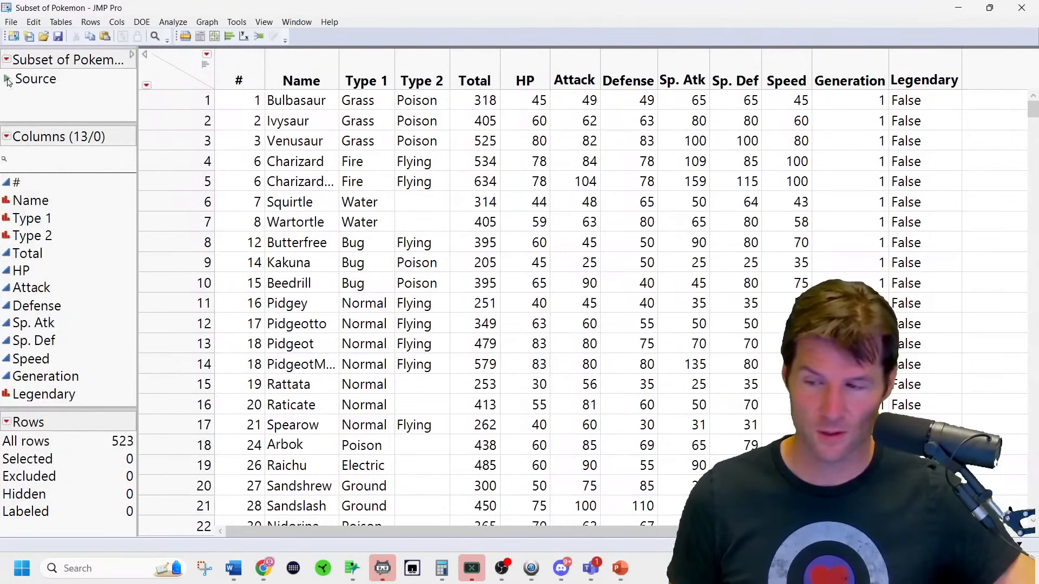
left_click(11, 22)
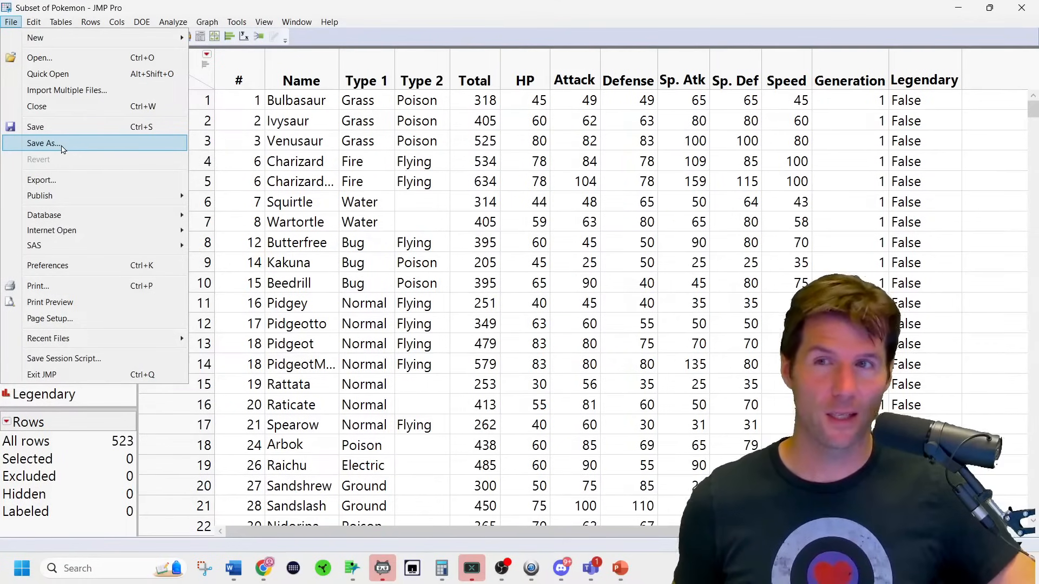
left_click(371, 26)
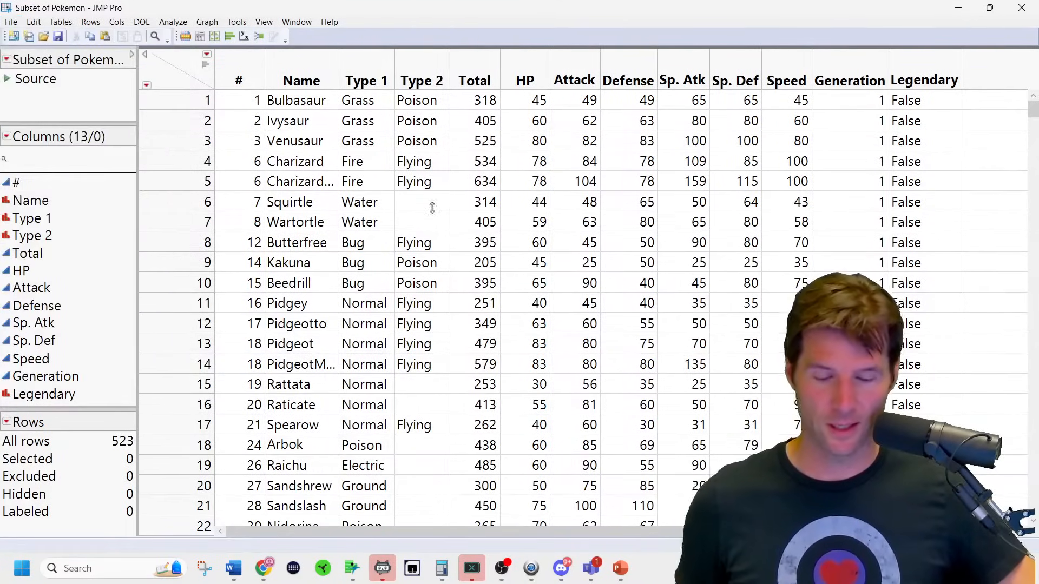
mouse_move(553, 580)
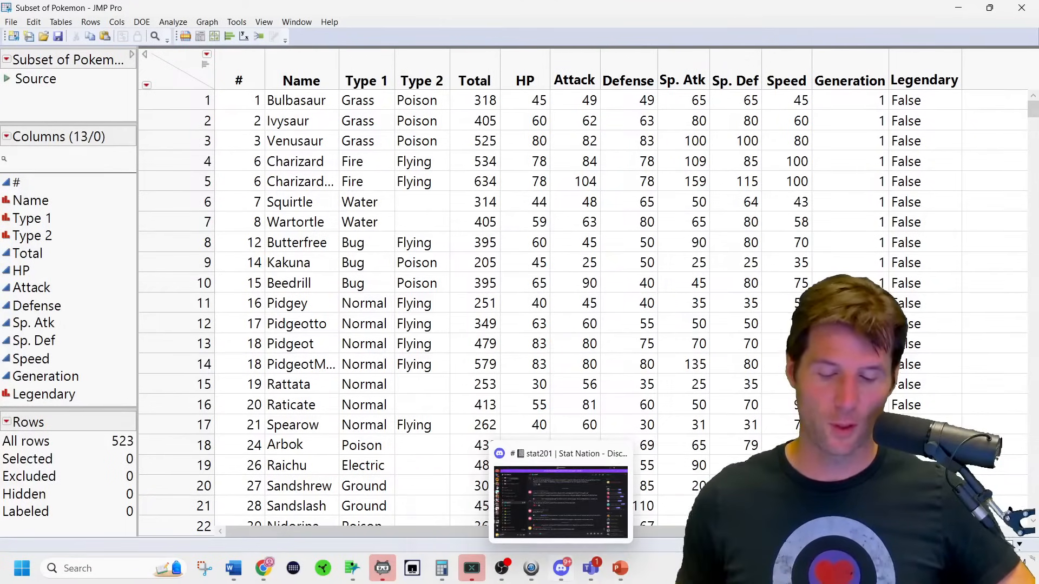
mouse_move(231, 575)
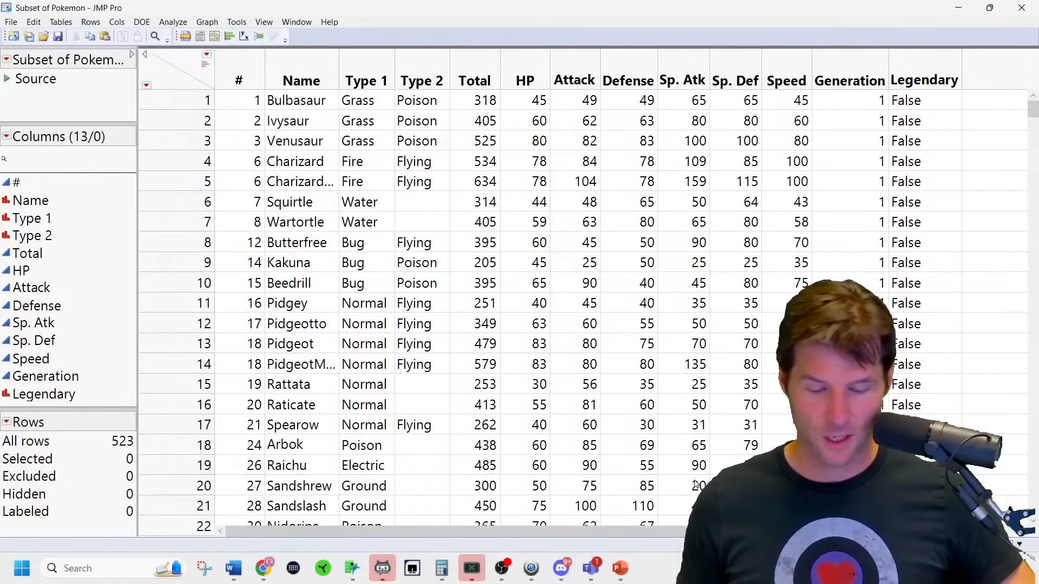
Scroll the instructions PDF down to the ONE SAMPLE Z task page.
mouse_move(263, 569)
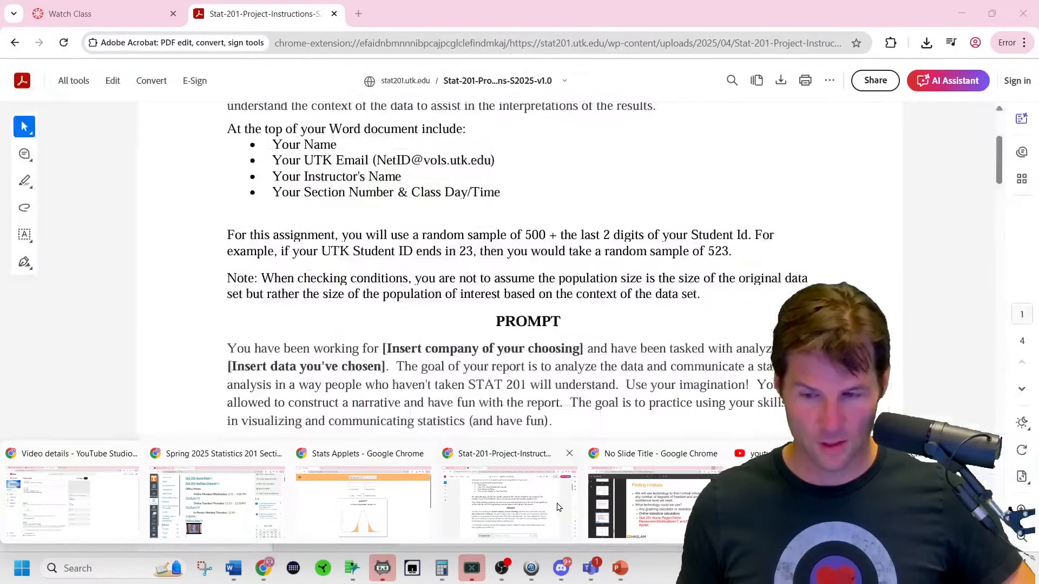
left_click(559, 507)
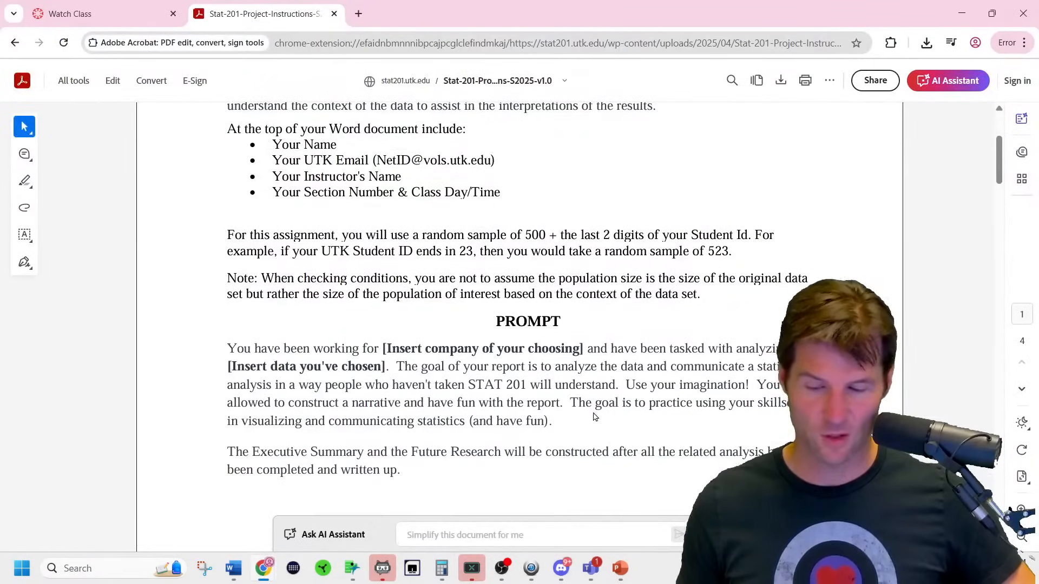
scroll(594, 410, "down", 4)
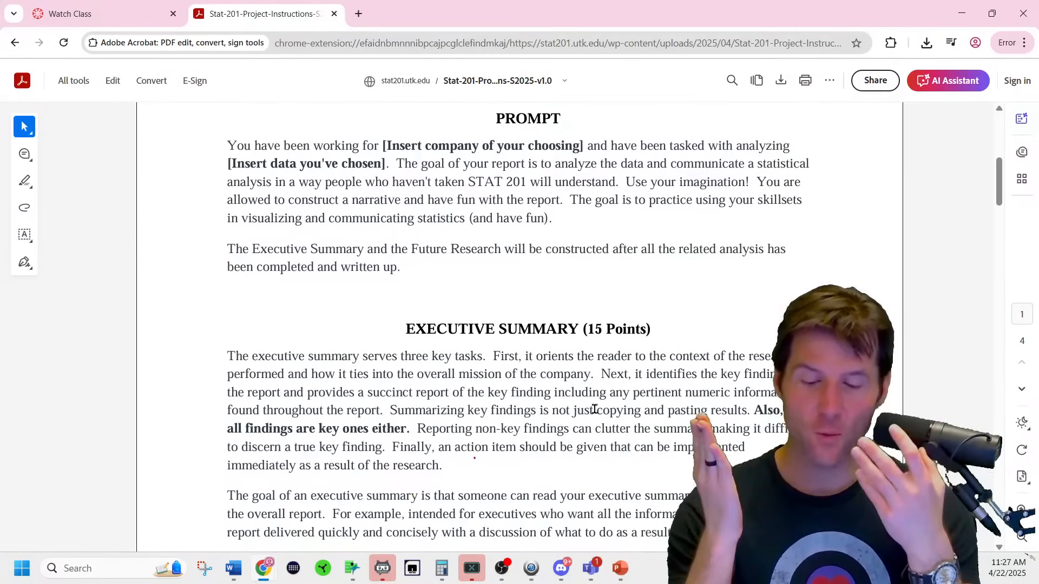
scroll(581, 426, "down", 4)
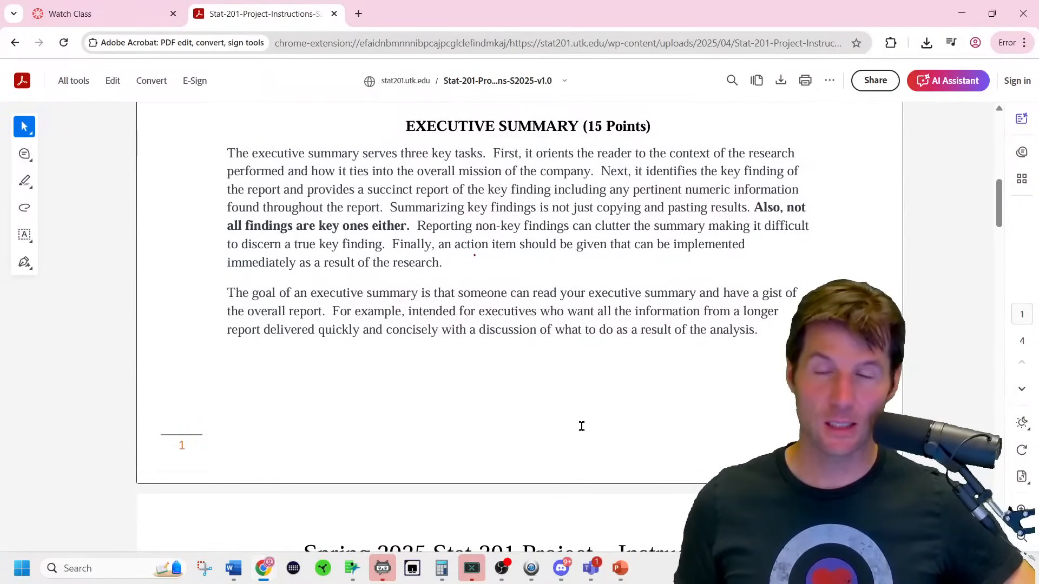
scroll(582, 427, "down", 1)
scroll(582, 427, "up", 1)
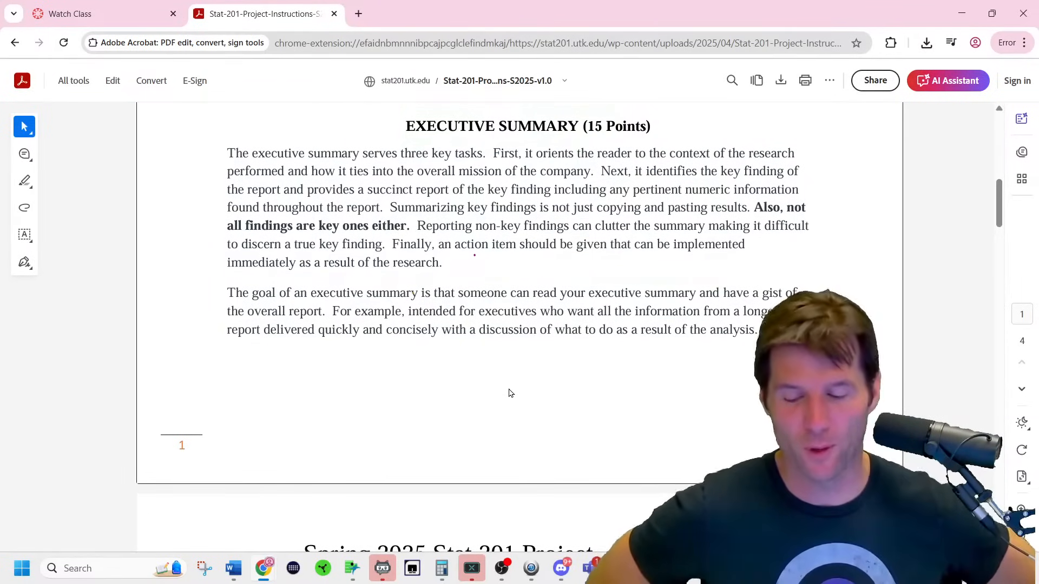
scroll(508, 393, "down", 5)
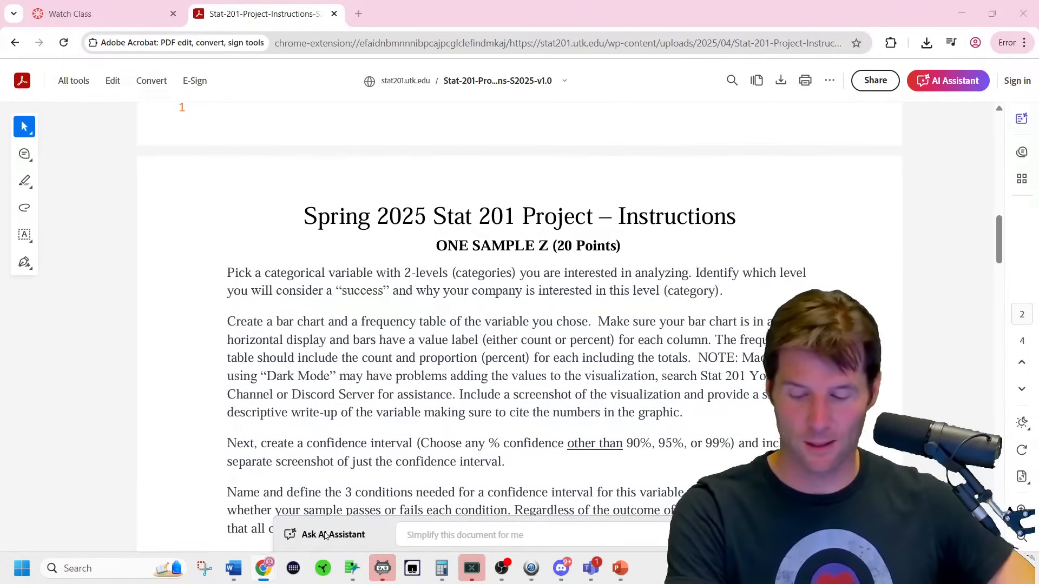
Turn on Header Graphs in the Subset of Pokemon table, showing histograms for every column.
mouse_move(349, 573)
left_click(514, 491)
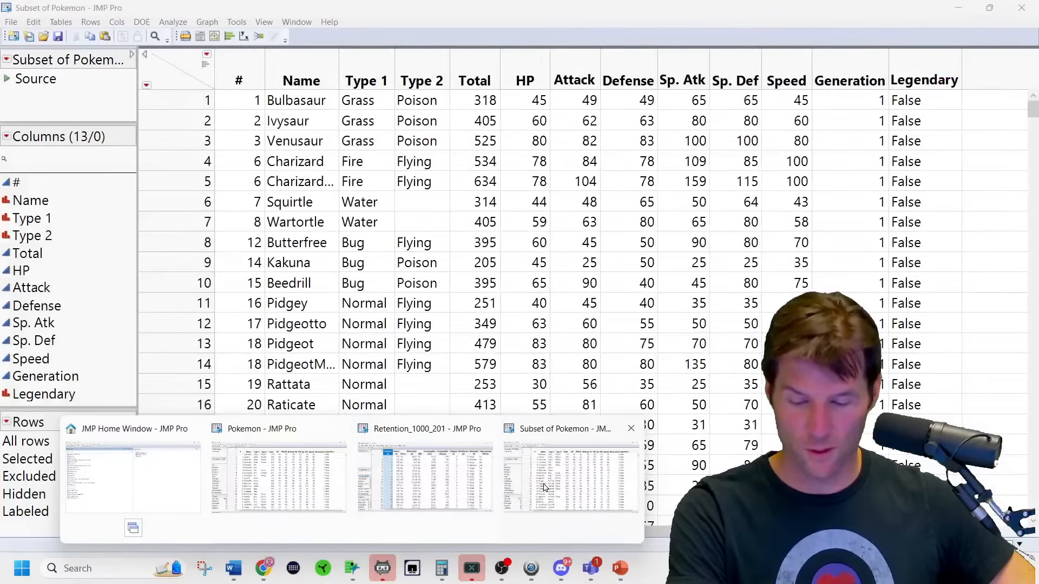
left_click(65, 395)
left_click(75, 376)
left_click(55, 360)
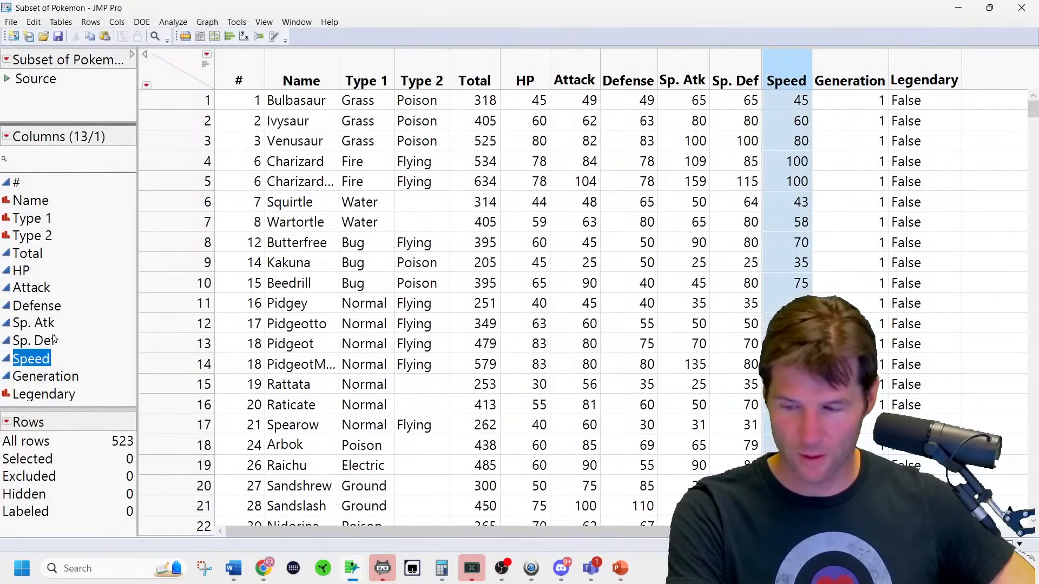
left_click(55, 340)
left_click(32, 325)
left_click(33, 307)
left_click(34, 288)
left_click(30, 257)
left_click(31, 219)
left_click(32, 236)
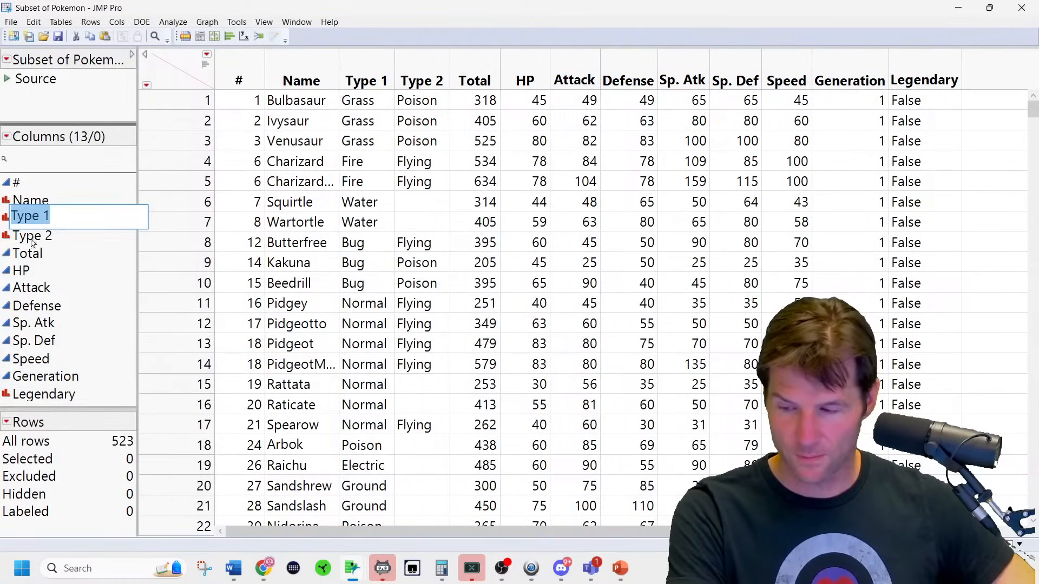
left_click(23, 270)
left_click(205, 65)
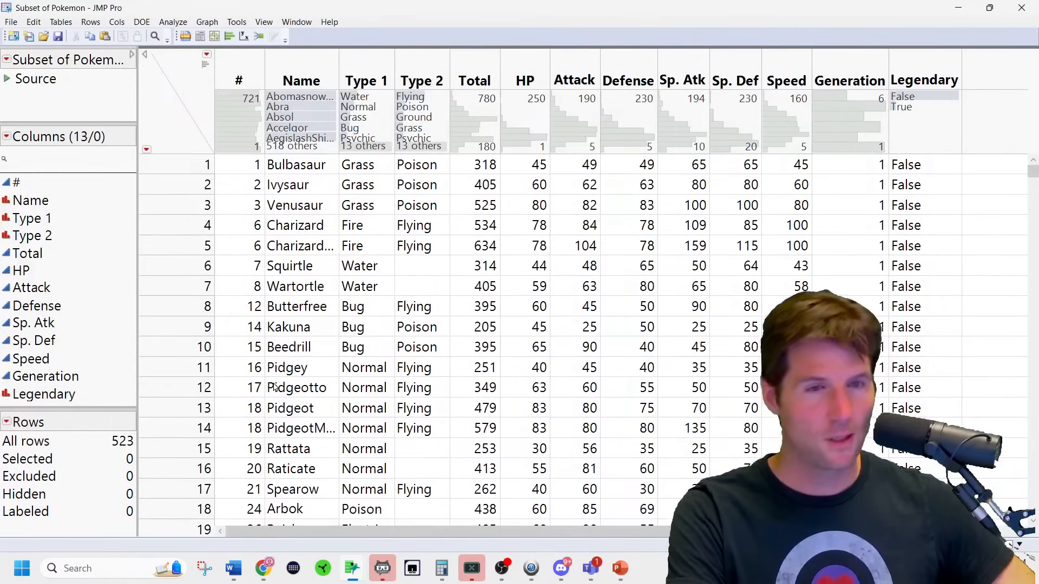
Check the Legendary bars (481 False, 42 True), then clear the row and column selection.
left_click(55, 401)
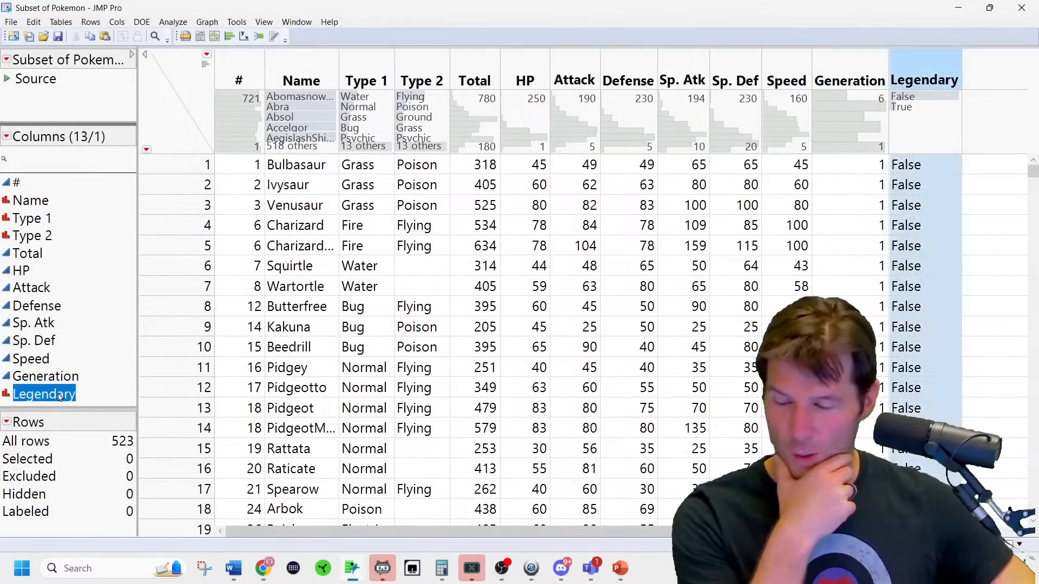
left_click(49, 360)
left_click(45, 349)
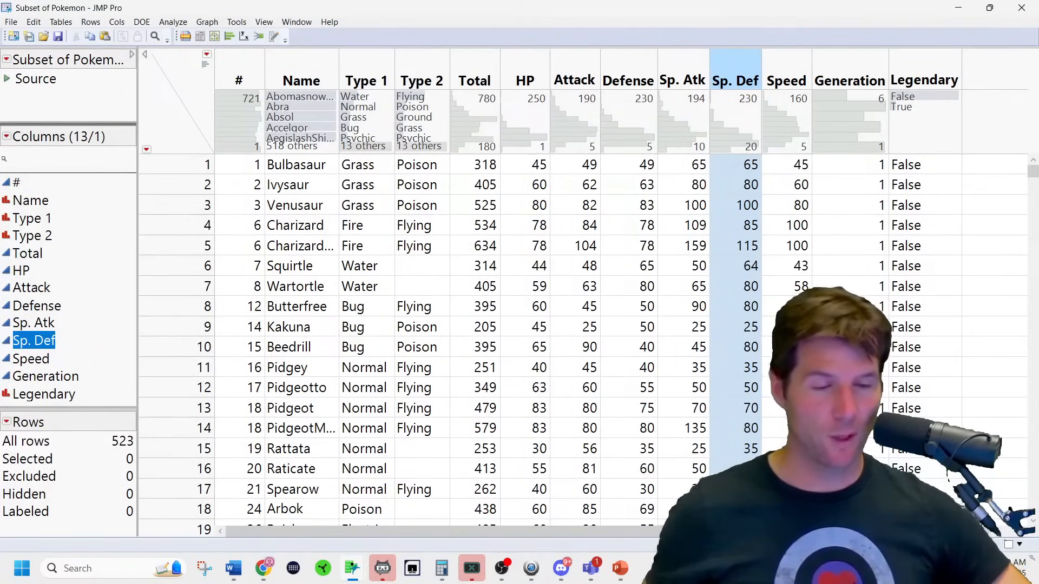
left_click(900, 101)
left_click(896, 108)
left_click(903, 98)
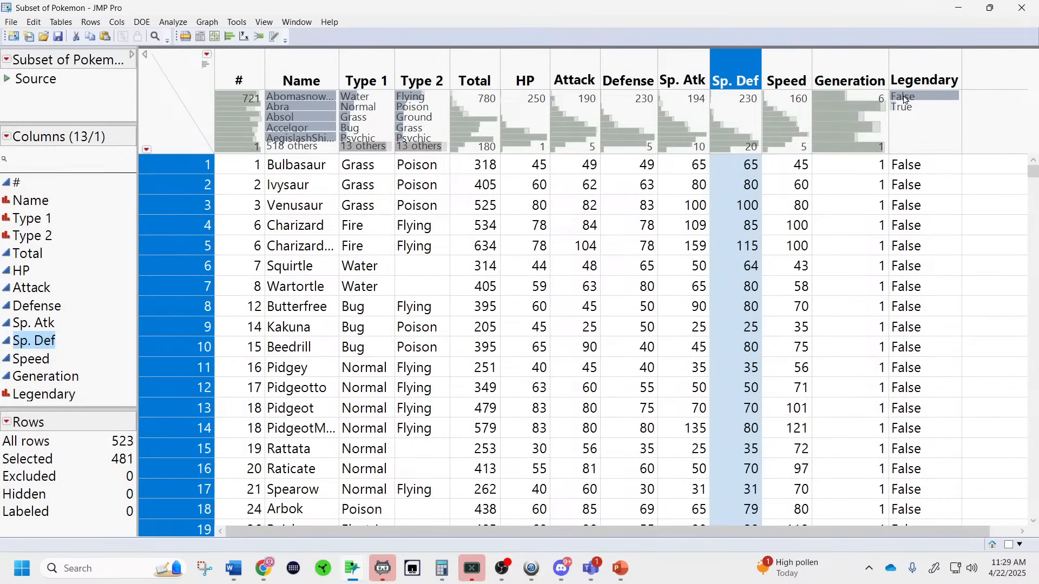
left_click(179, 93)
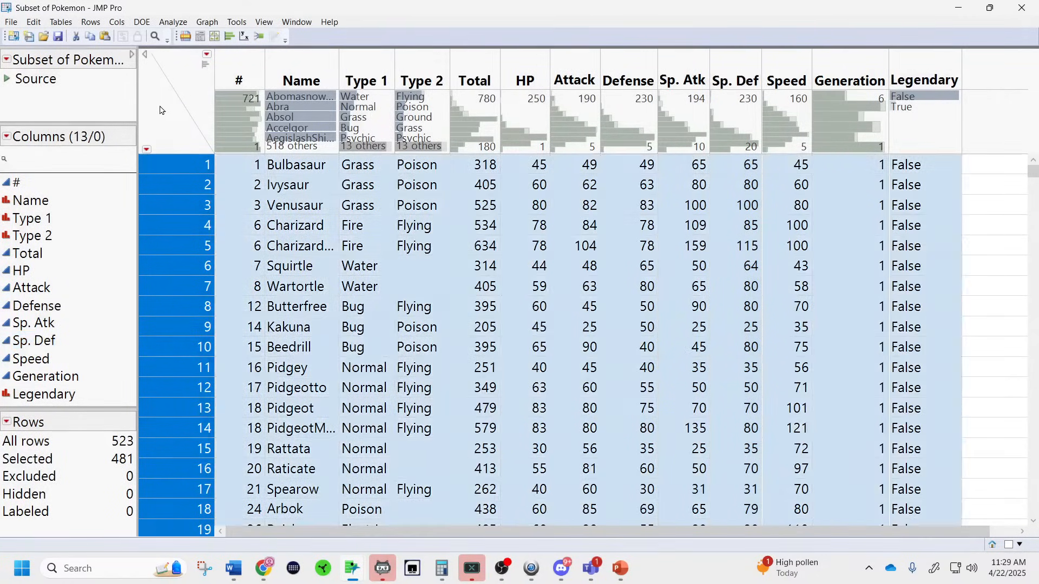
left_click(160, 110)
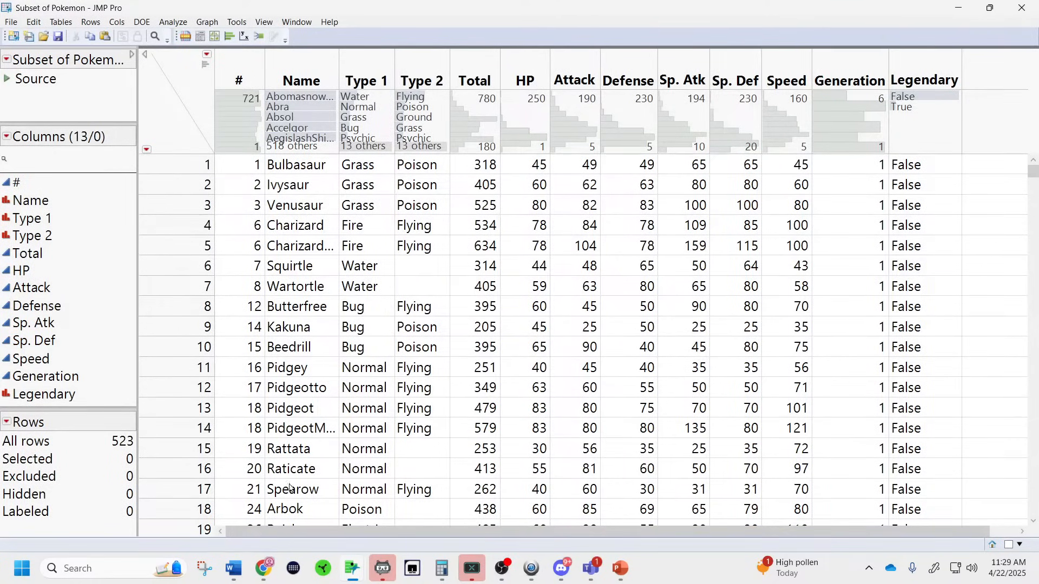
Bring Chrome's Stat 201 Project Instructions PDF to the front at the One Sample Z section.
mouse_move(263, 568)
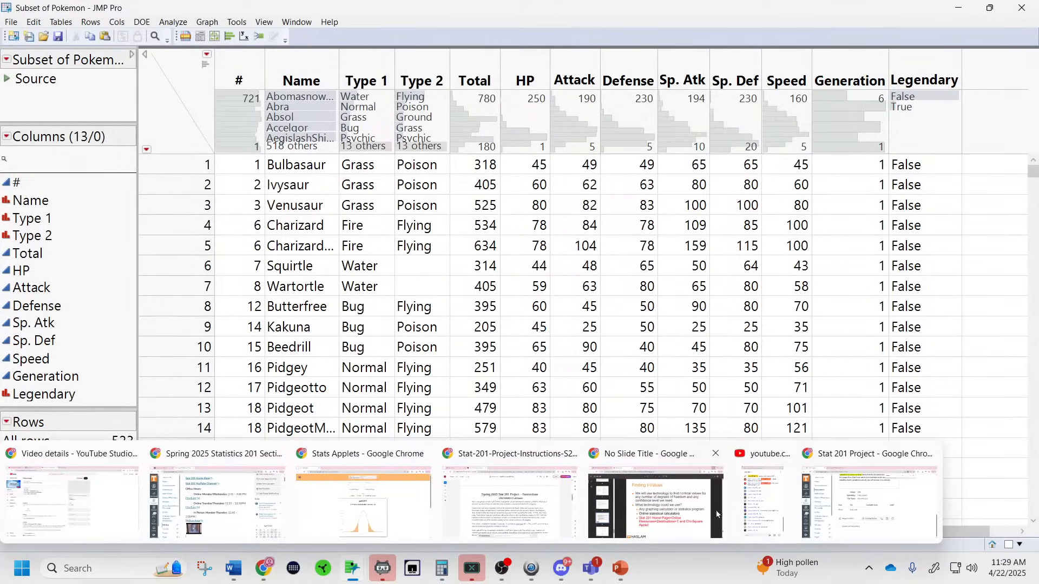
left_click(507, 508)
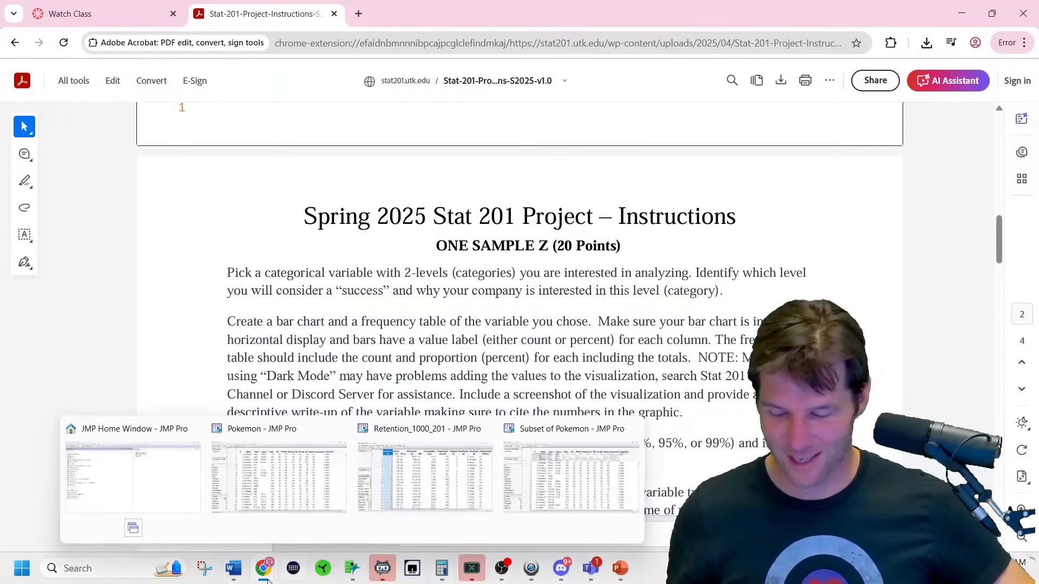
At the end of the Word report, type a warning not to copy the instructor's exact wording and 'USE YOUR OWN WORDS'.
mouse_move(233, 567)
left_click(1000, 509)
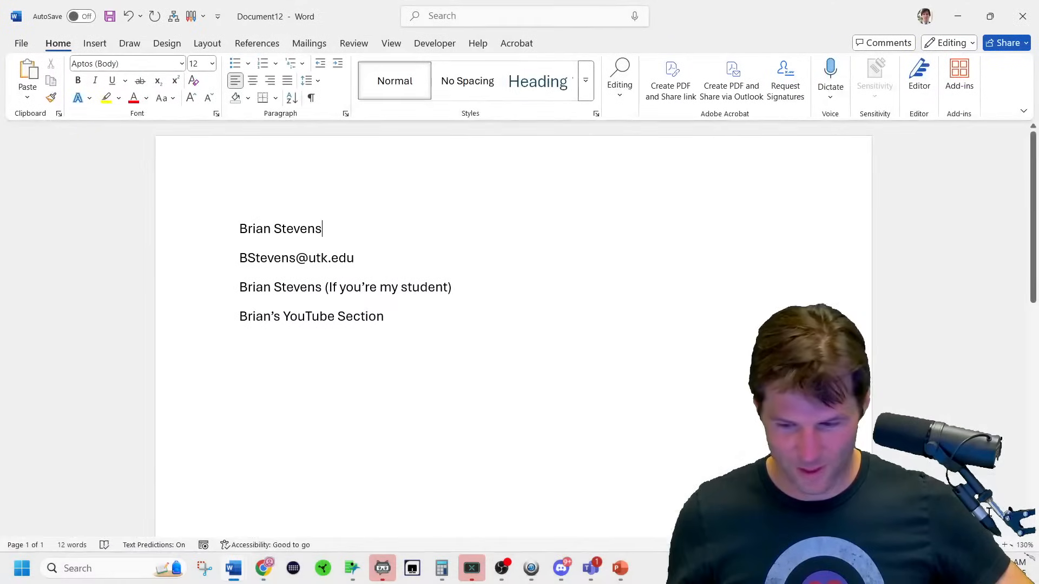
key("ctrl+End")
type("DO ")
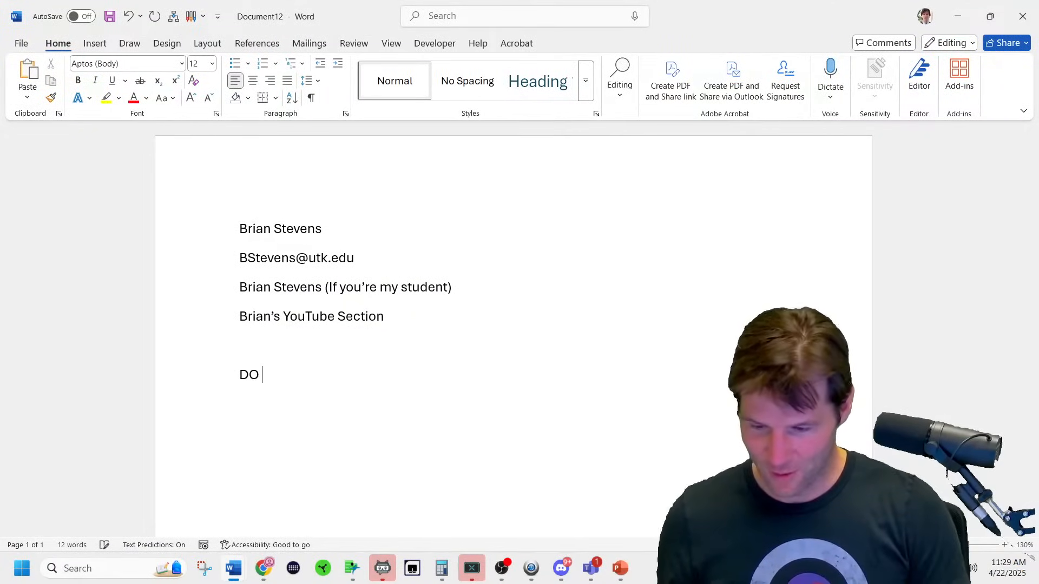
type("NOT SAY EXACTLY WHAT BRIAN SYA")
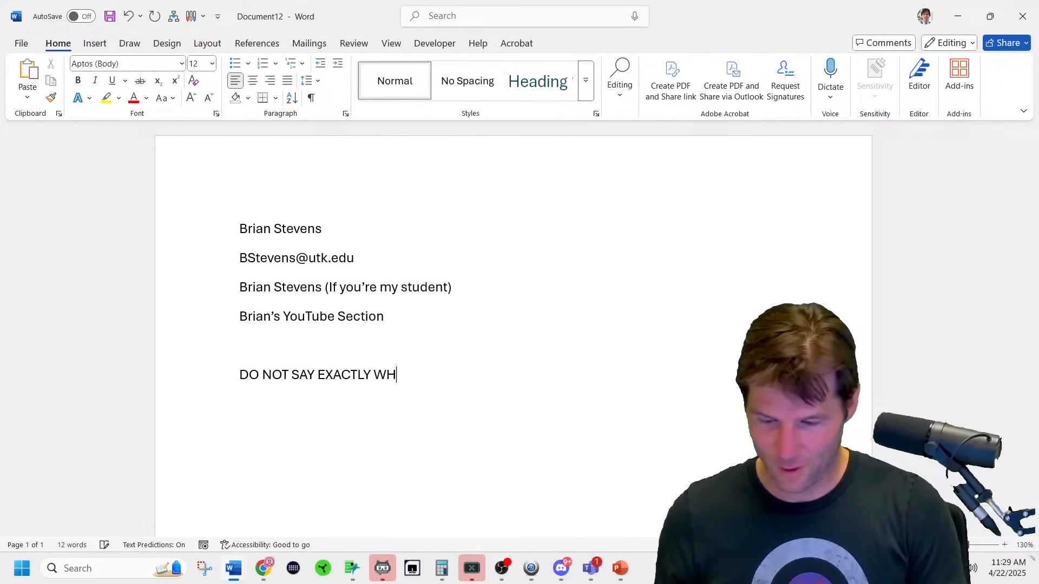
key("BackSpace")
key("BackSpace")
type("AYS! USE YOU")
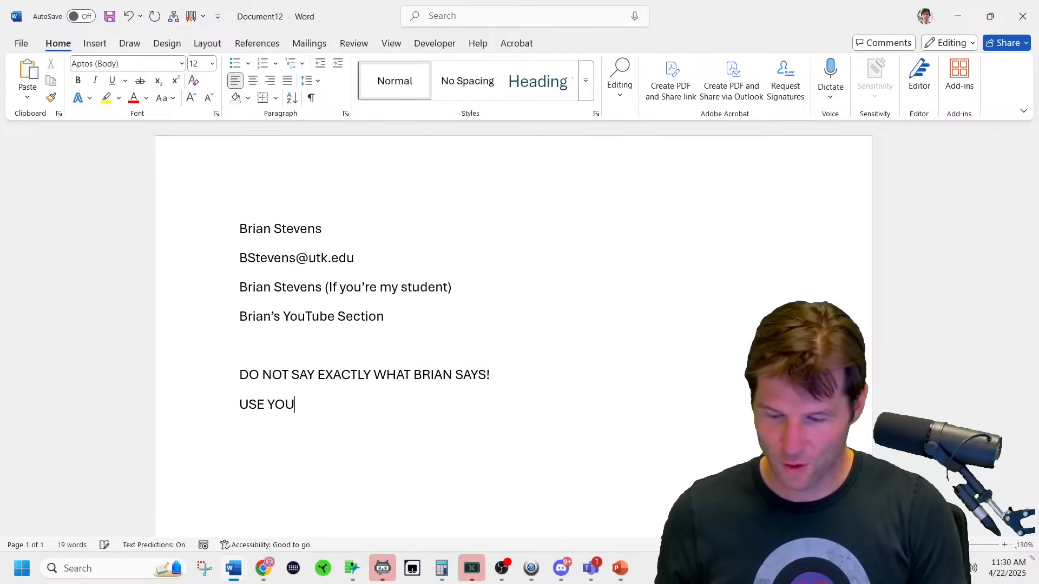
type("R OWN WORDS")
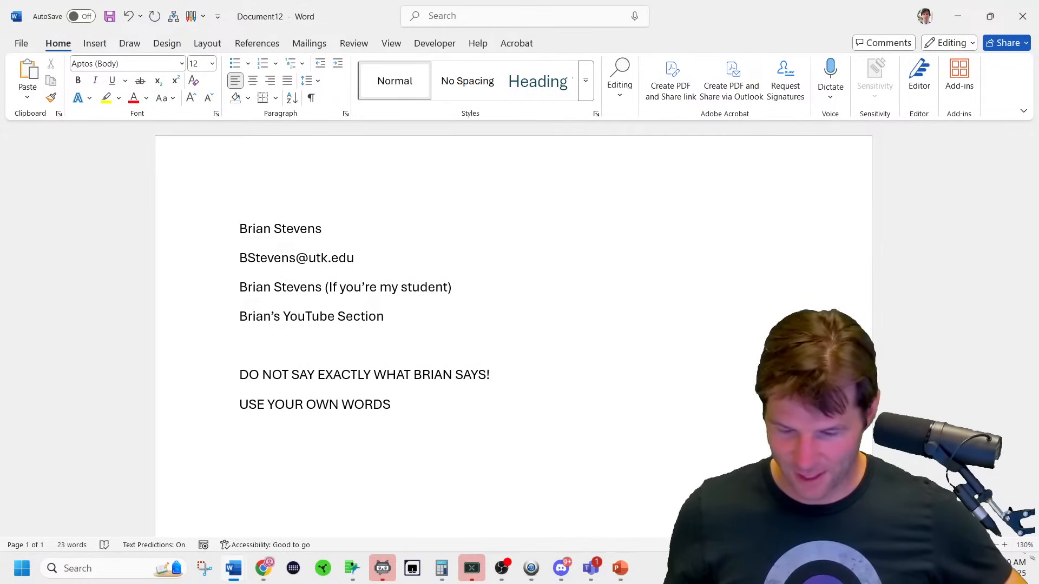
Copy the two warning lines into a new blank document and select all of it.
left_click_drag(401, 412, 16, 376)
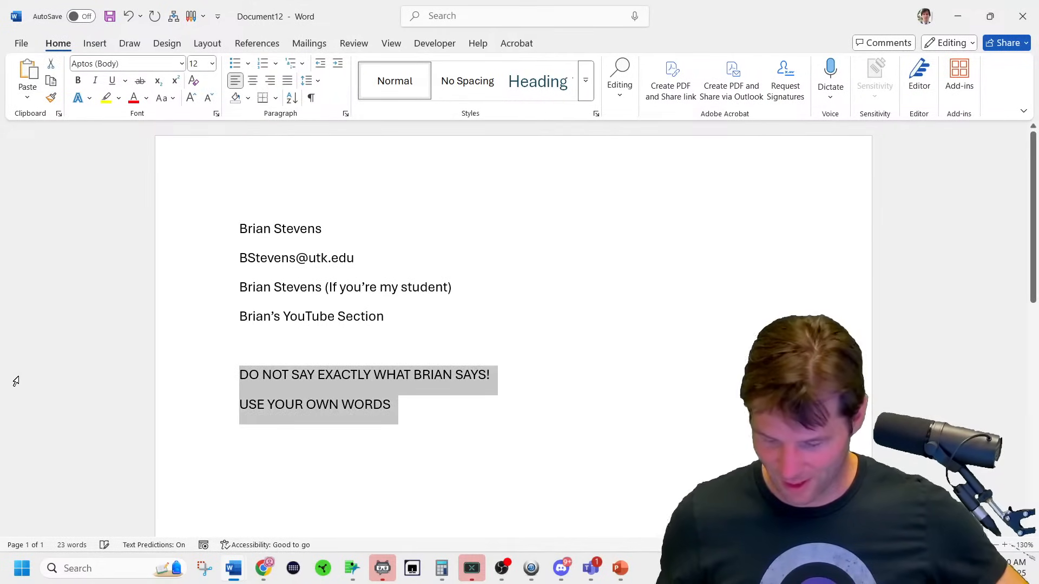
key("ctrl+c")
key("ctrl+n")
key("ctrl+v")
key("ctrl")
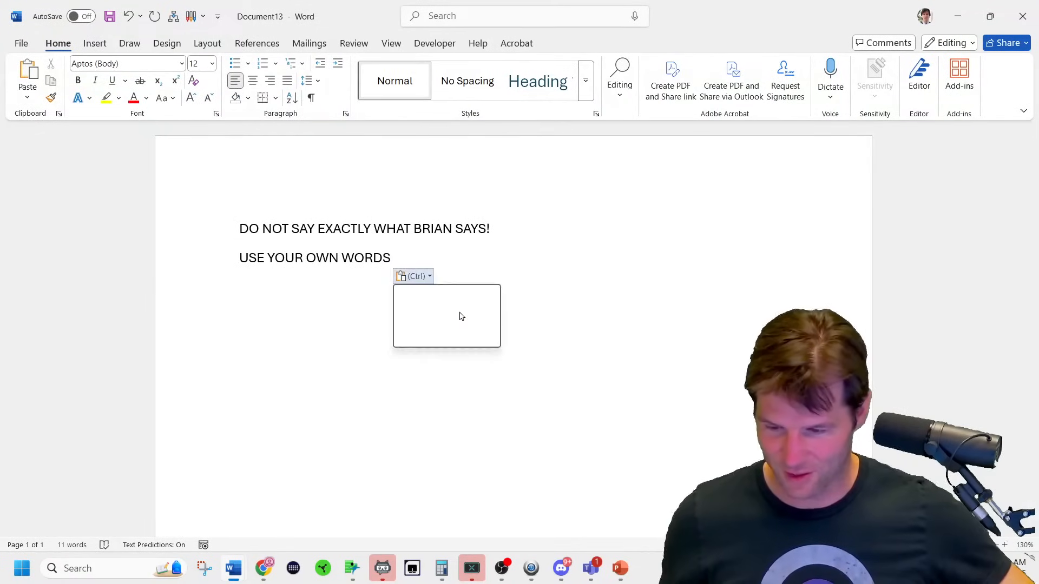
key("Escape")
key("ctrl+a")
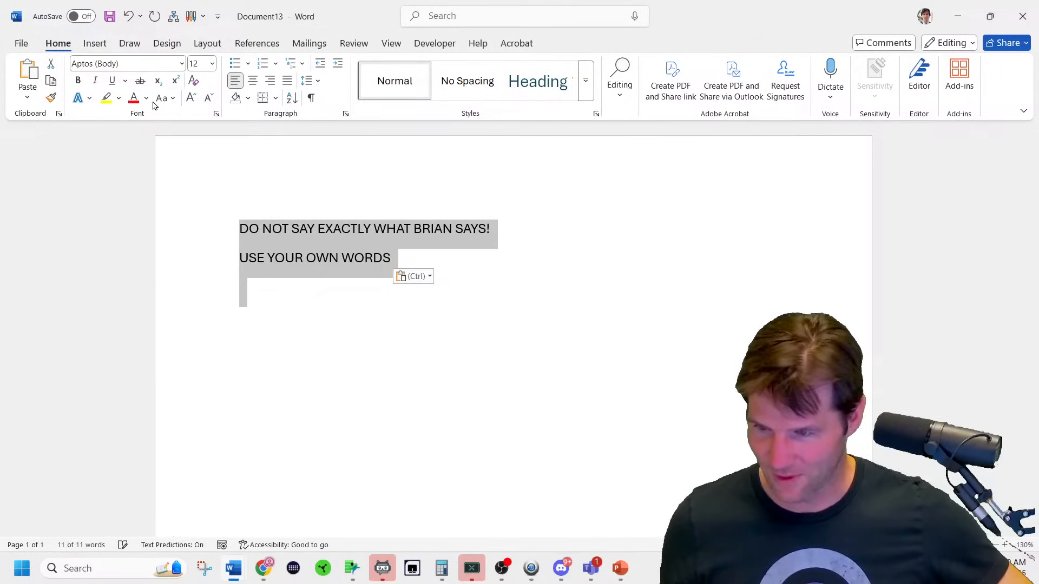
Make the warning text red and 24 pt, and centre both lines on the page.
left_click(137, 103)
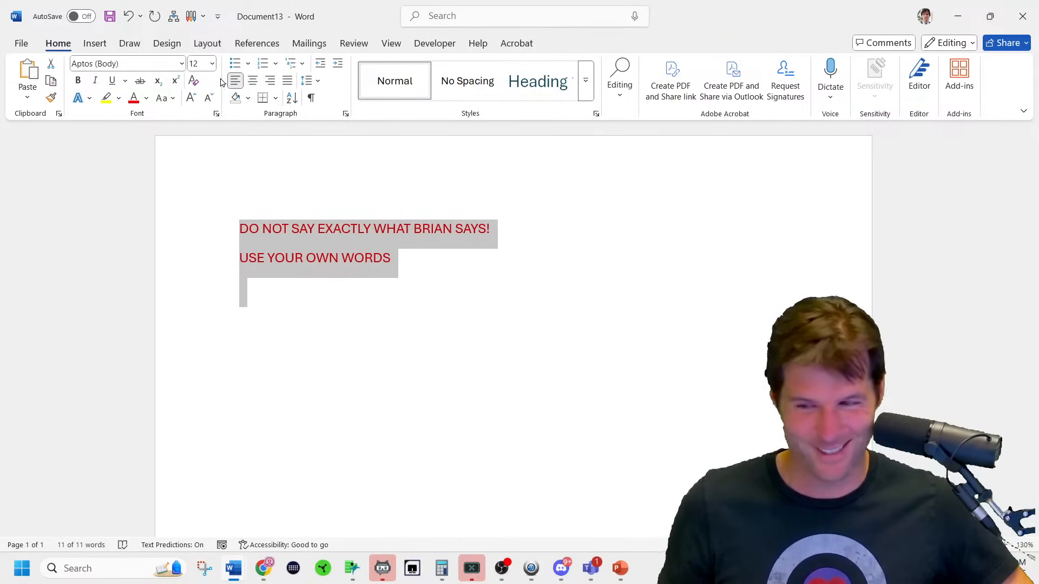
left_click(191, 99)
left_click(191, 98)
left_click(190, 98)
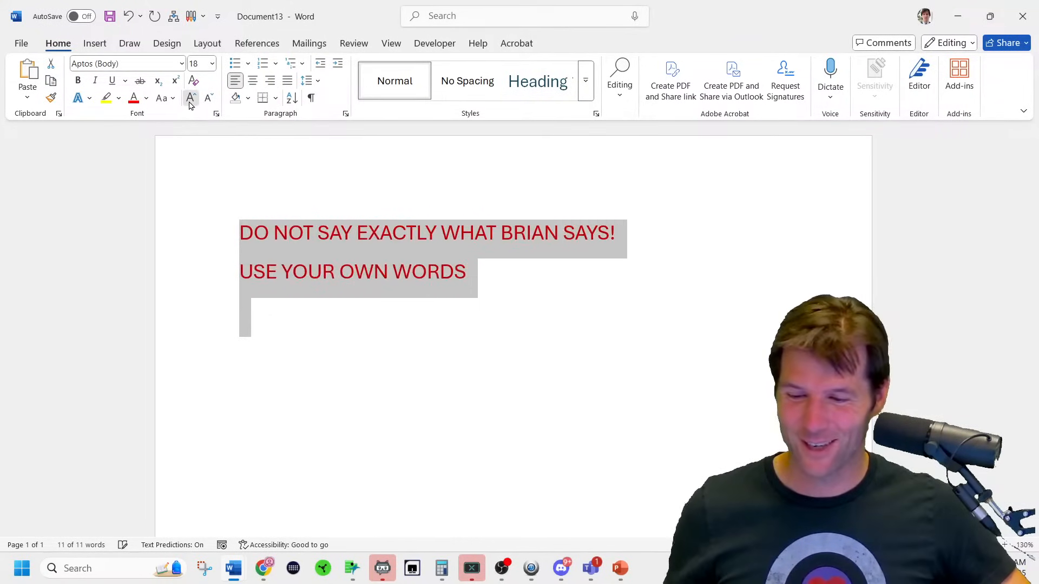
left_click(191, 99)
left_click(190, 99)
left_click(191, 98)
scroll(386, 342, "up", 4)
scroll(386, 342, "up", 2)
left_click_drag(735, 433, 3, 20)
left_click(253, 81)
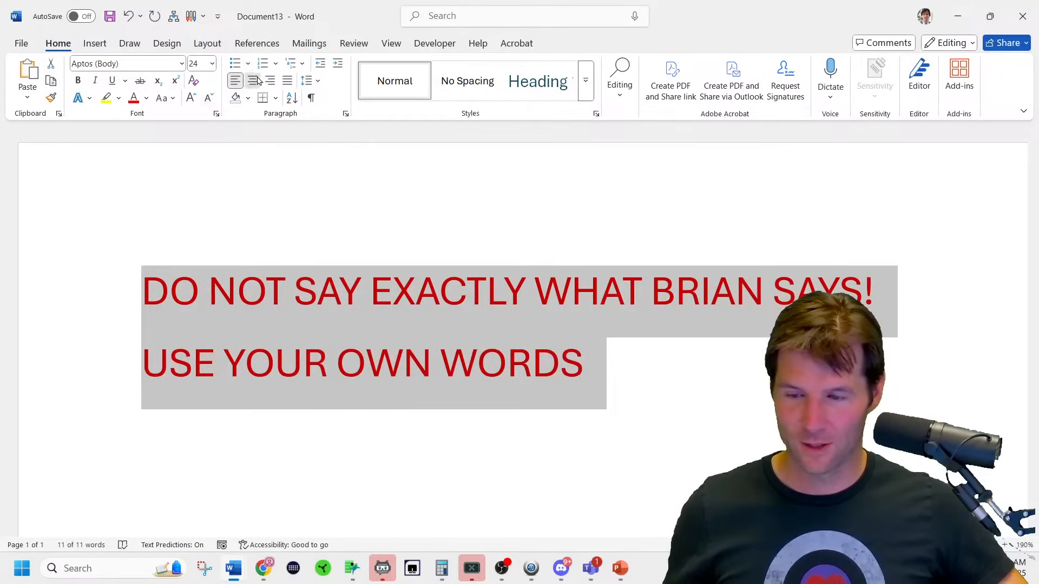
left_click(568, 290)
scroll(613, 322, "down", 2)
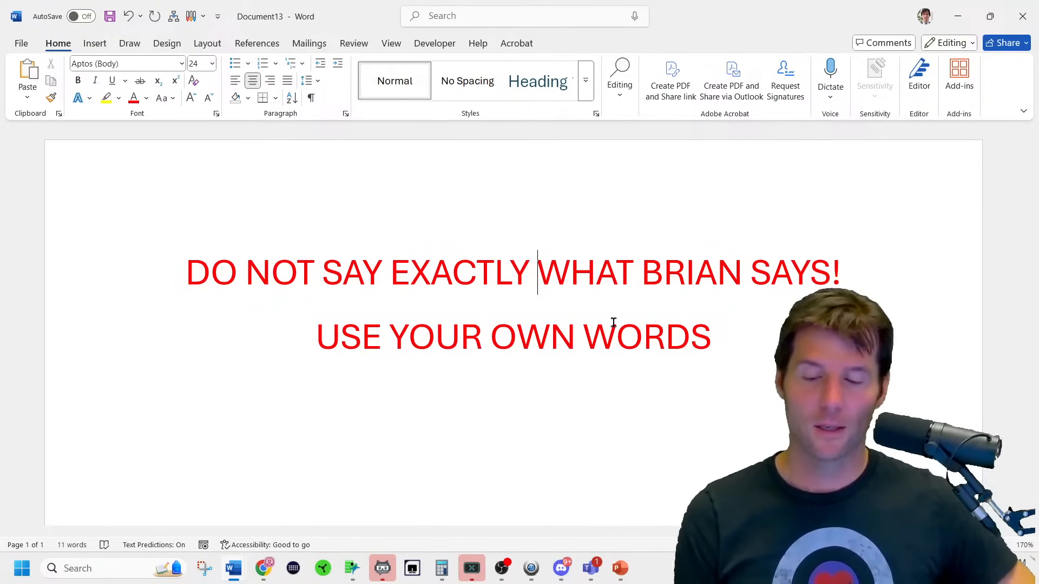
mouse_move(250, 580)
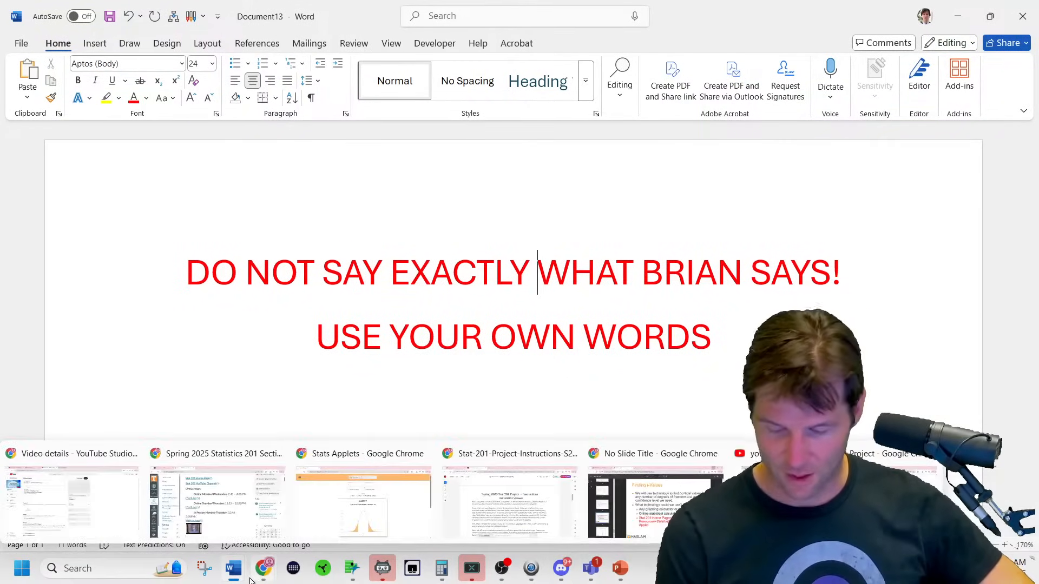
Read the One Sample Z instructions, then bring the 523-row Subset of Pokemon table forward in JMP.
left_click(478, 487)
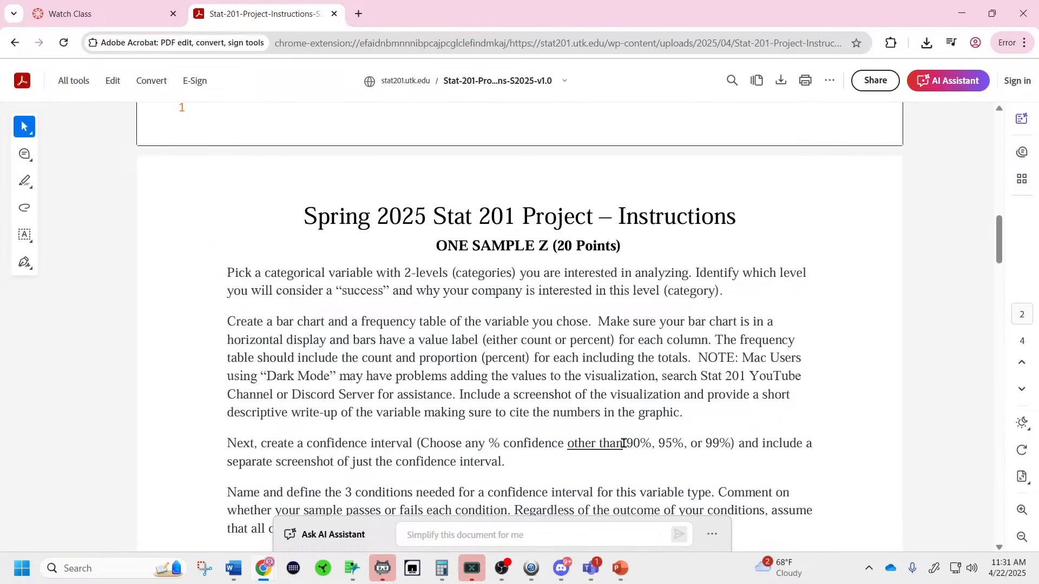
mouse_move(362, 574)
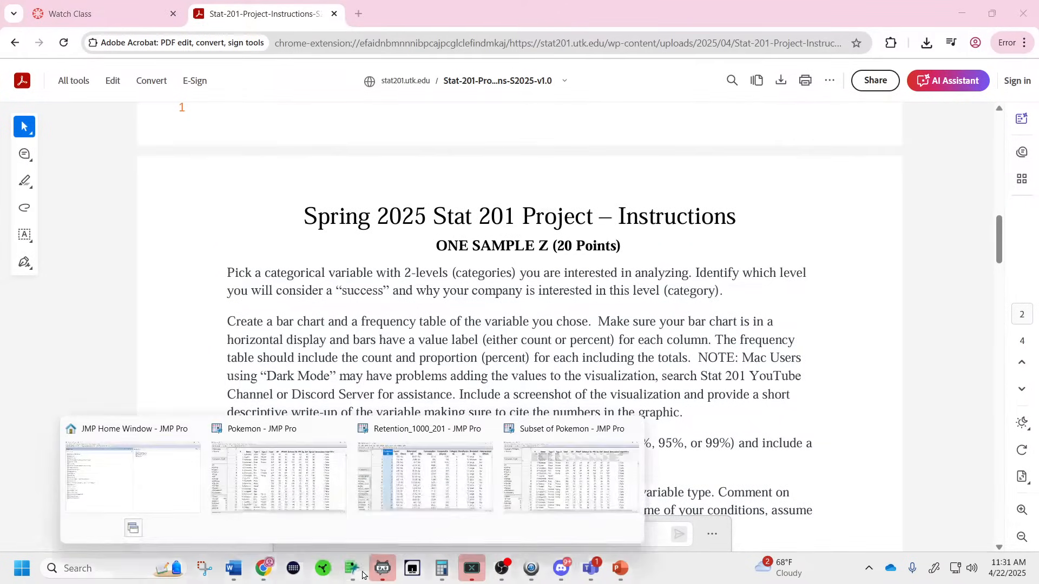
left_click(539, 482)
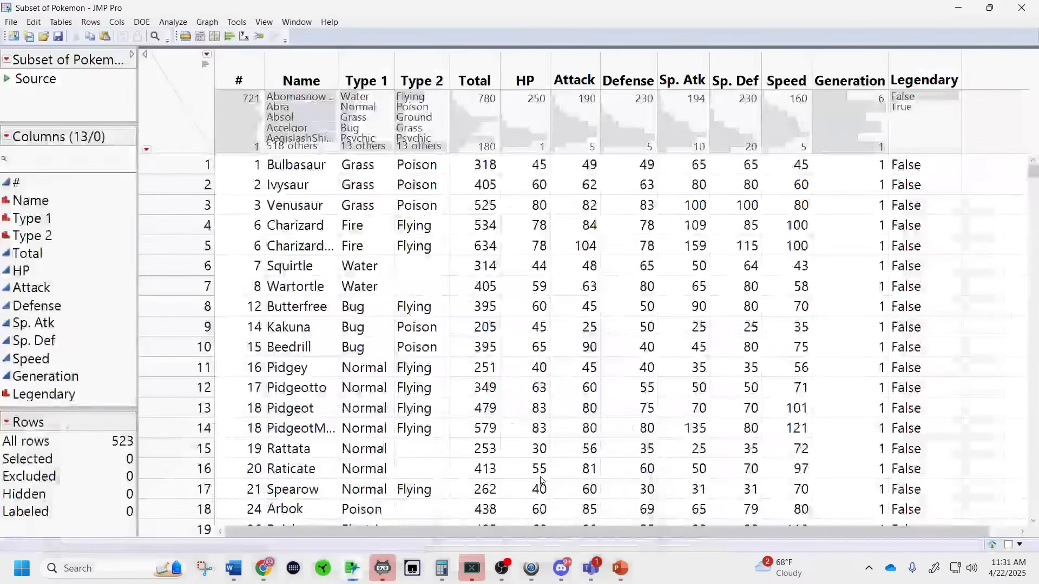
Run a Distribution of Legendary, giving 481 False and 42 True out of 523.
left_click(174, 22)
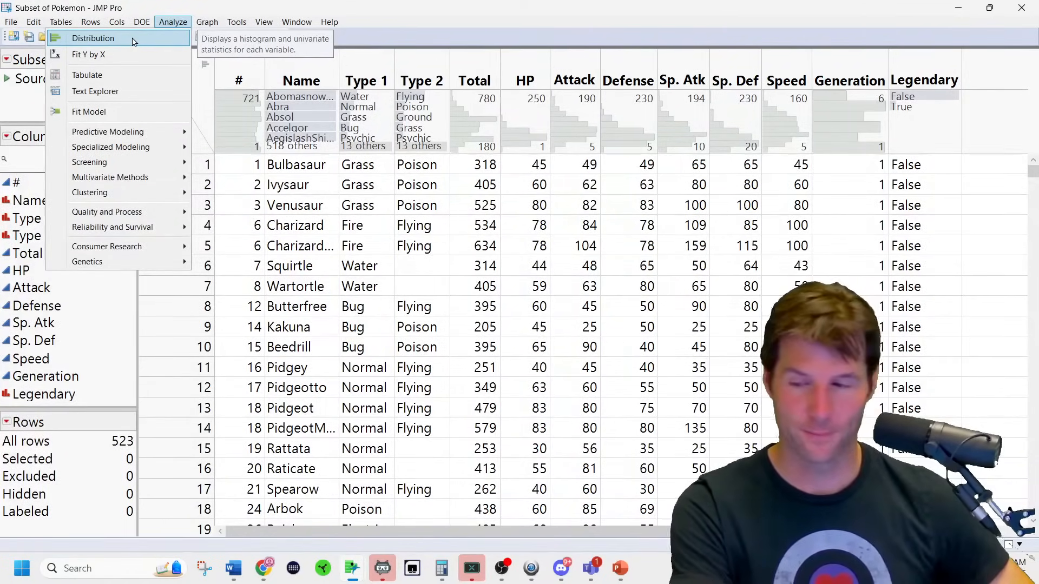
left_click(134, 42)
left_click(166, 393)
left_click(310, 156)
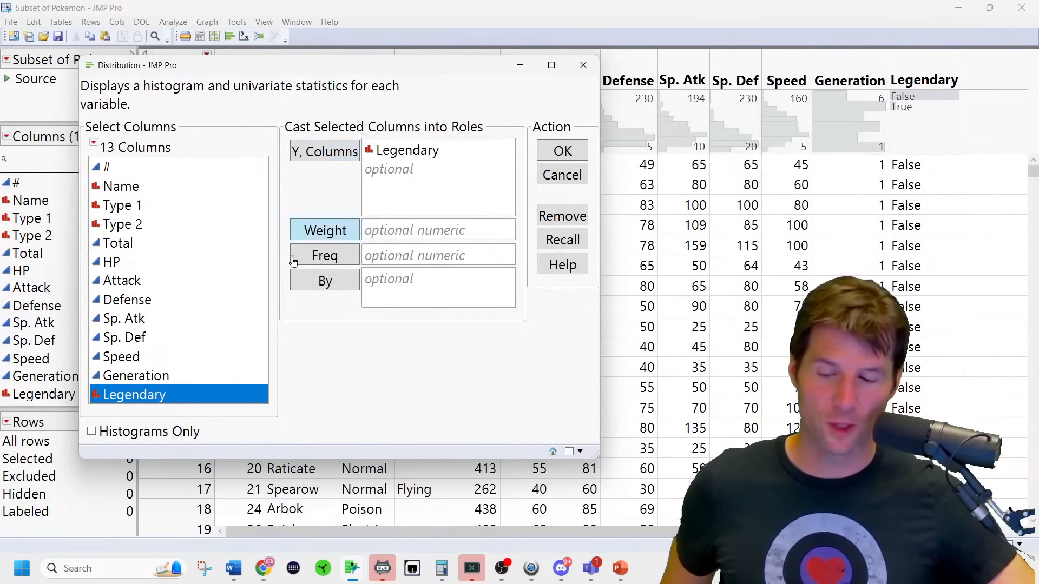
left_click(563, 152)
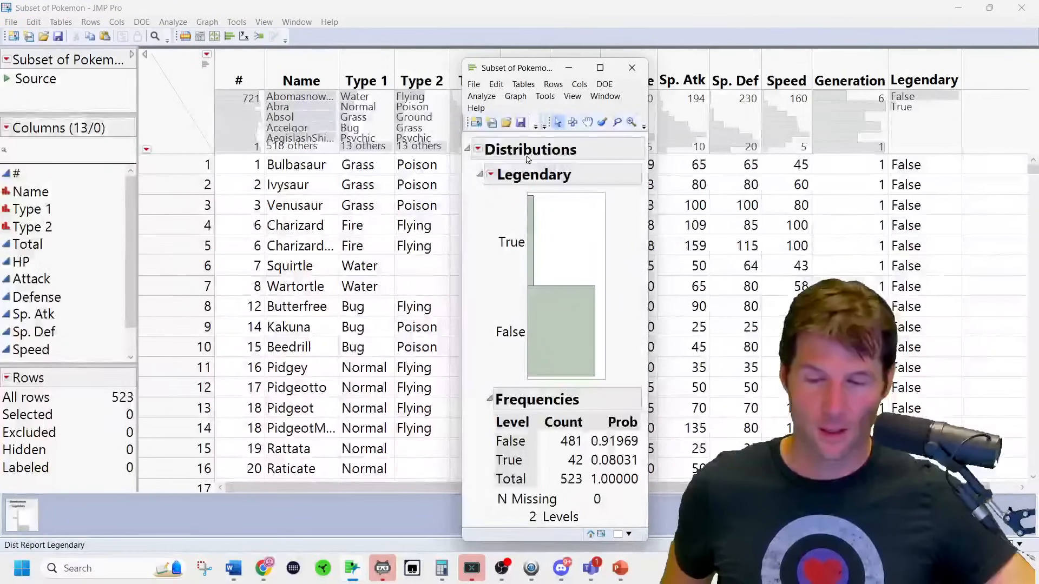
Stack the Distributions report horizontally and add a count axis to the Legendary bar chart.
left_click(478, 151)
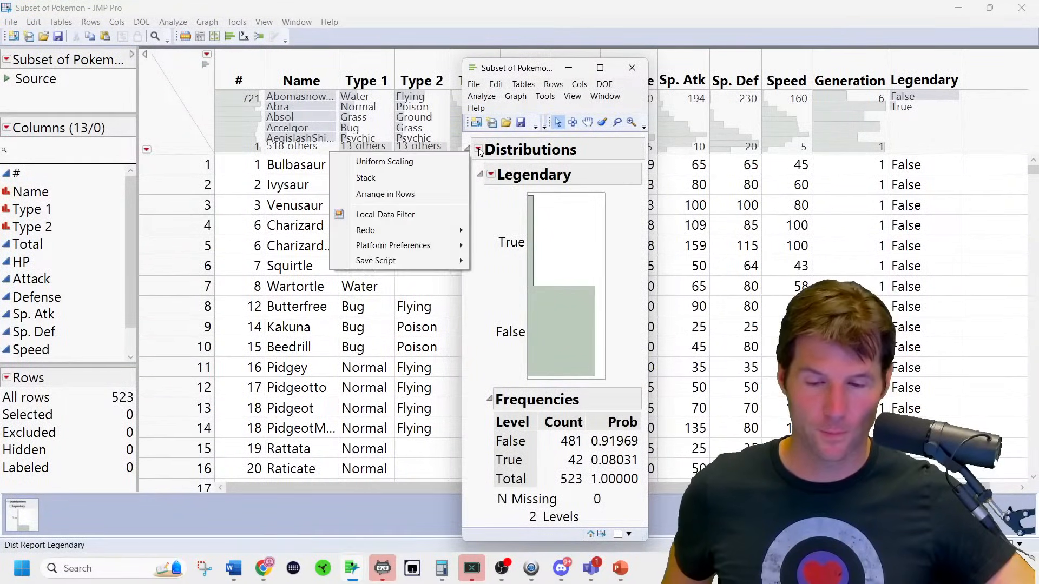
left_click(425, 176)
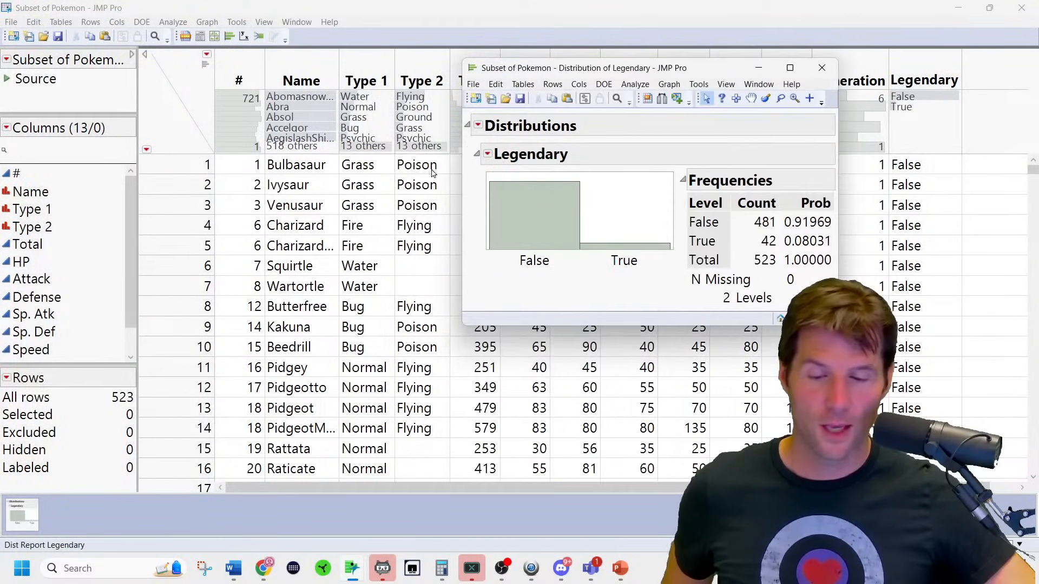
left_click(487, 155)
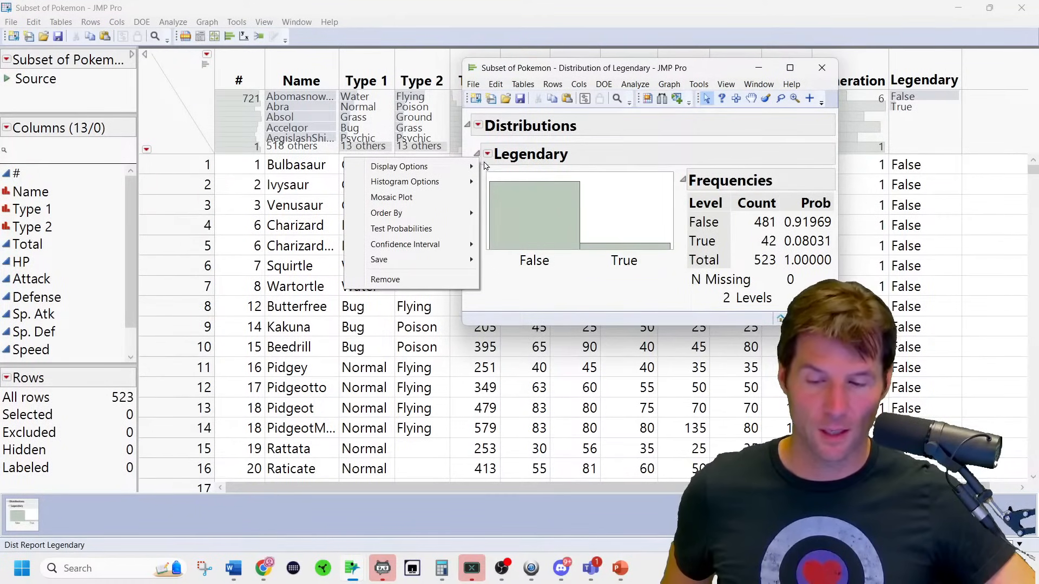
mouse_move(449, 171)
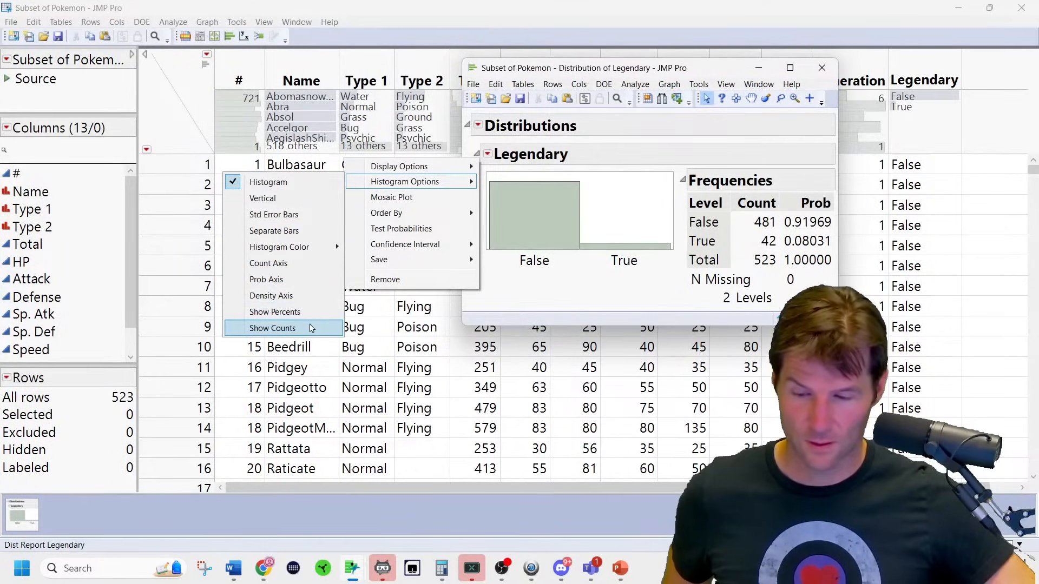
left_click(314, 264)
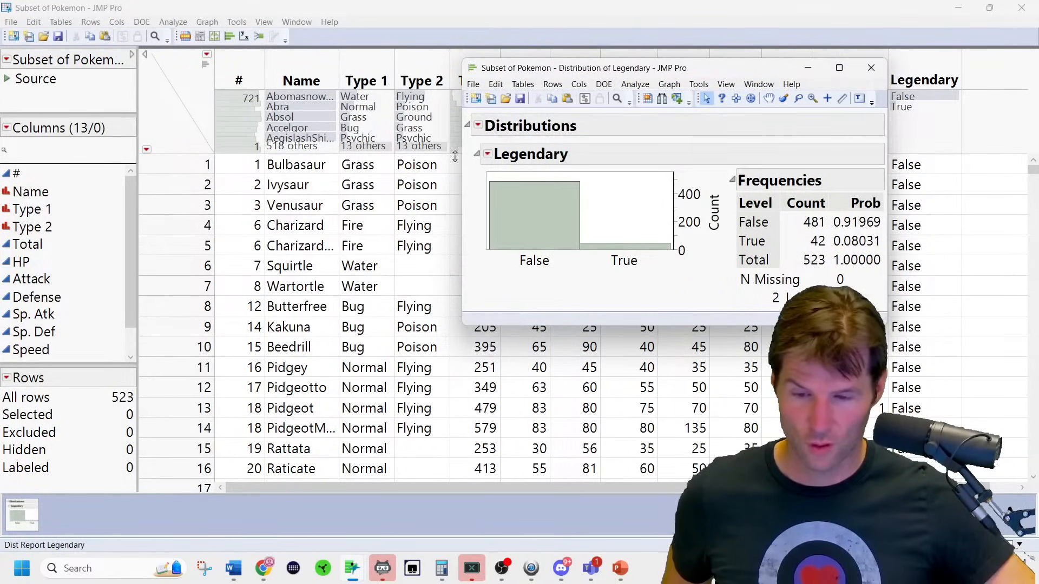
Label the Legendary bars with percentages (92% and 8%), then return to the instructions PDF.
left_click(488, 156)
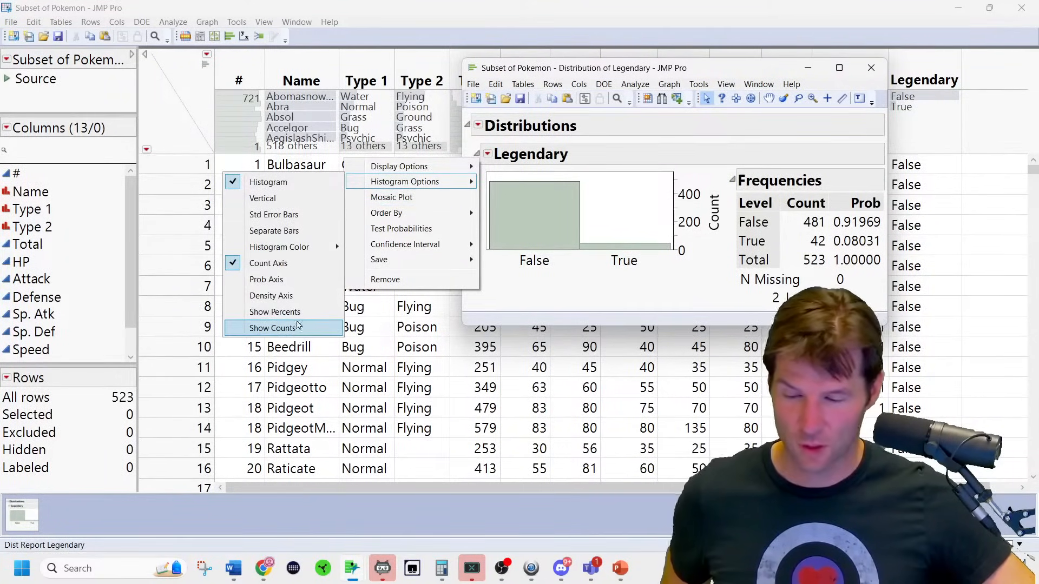
left_click(301, 313)
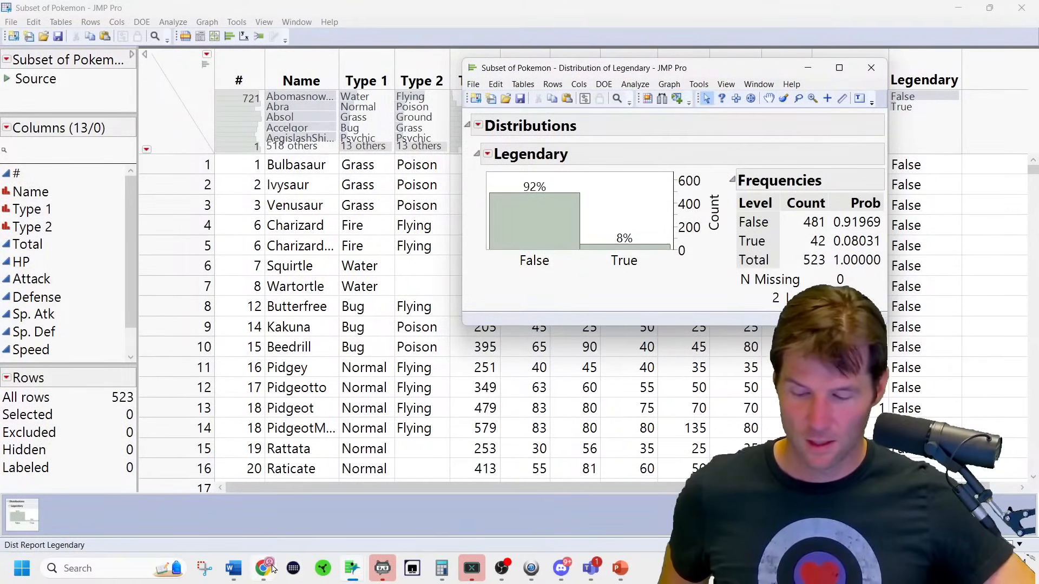
mouse_move(272, 570)
left_click(482, 463)
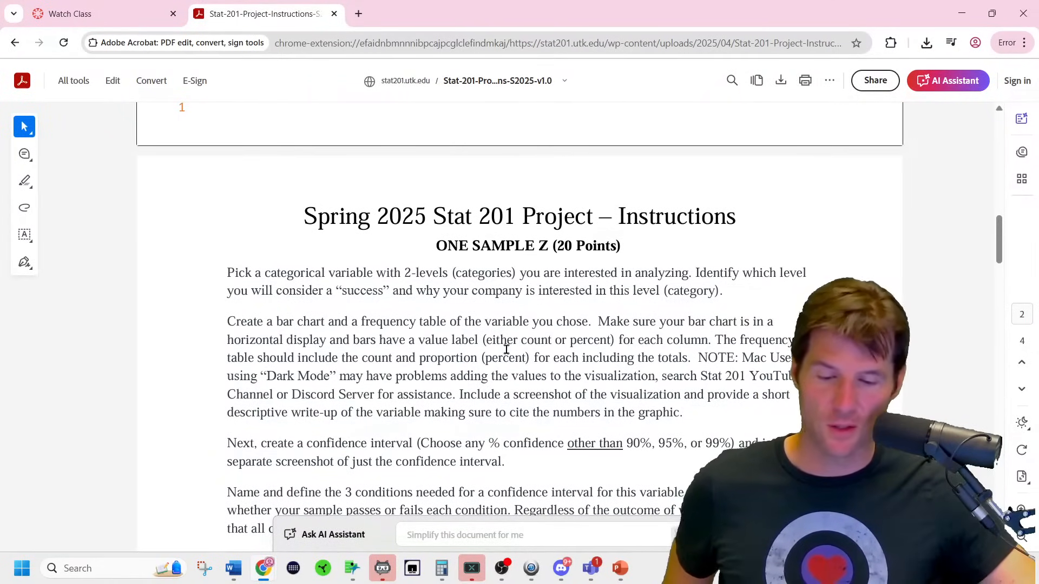
Snip the Legendary bar chart and frequency table with Snipping Tool, then bring up the Word report.
left_click(962, 13)
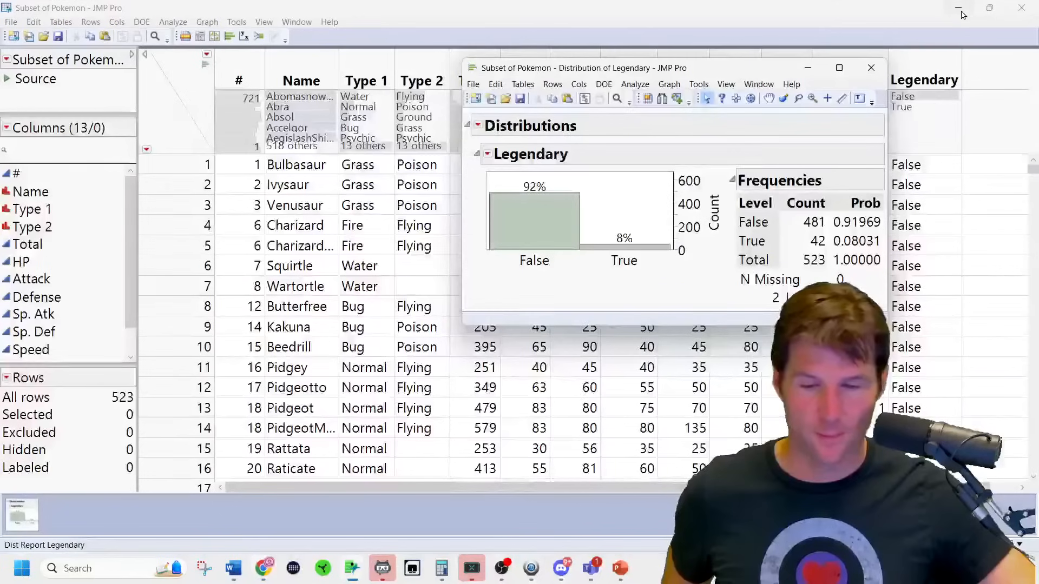
left_click_drag(605, 68, 301, 130)
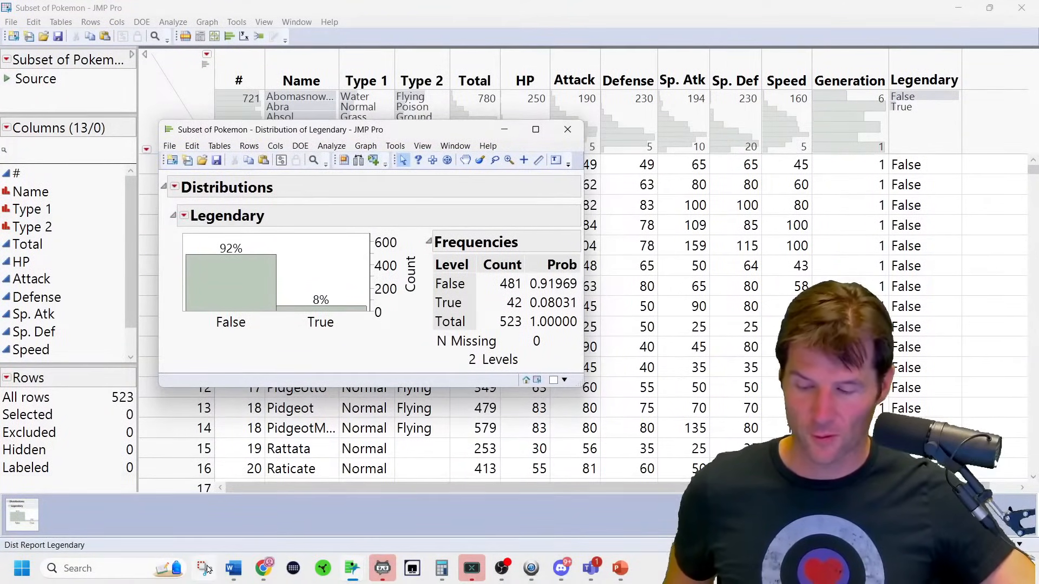
left_click(204, 568)
left_click(160, 305)
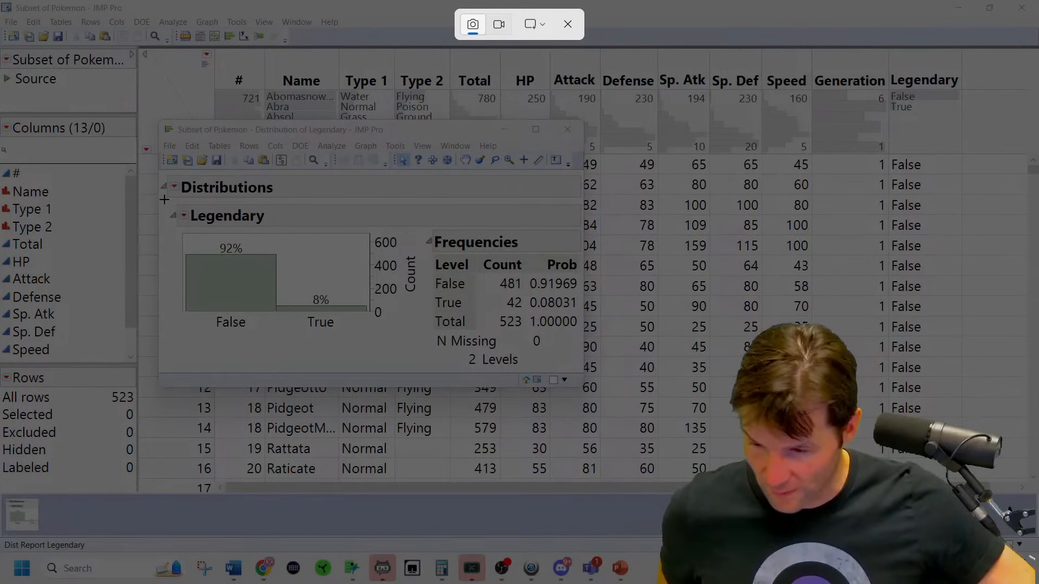
left_click_drag(167, 202, 577, 386)
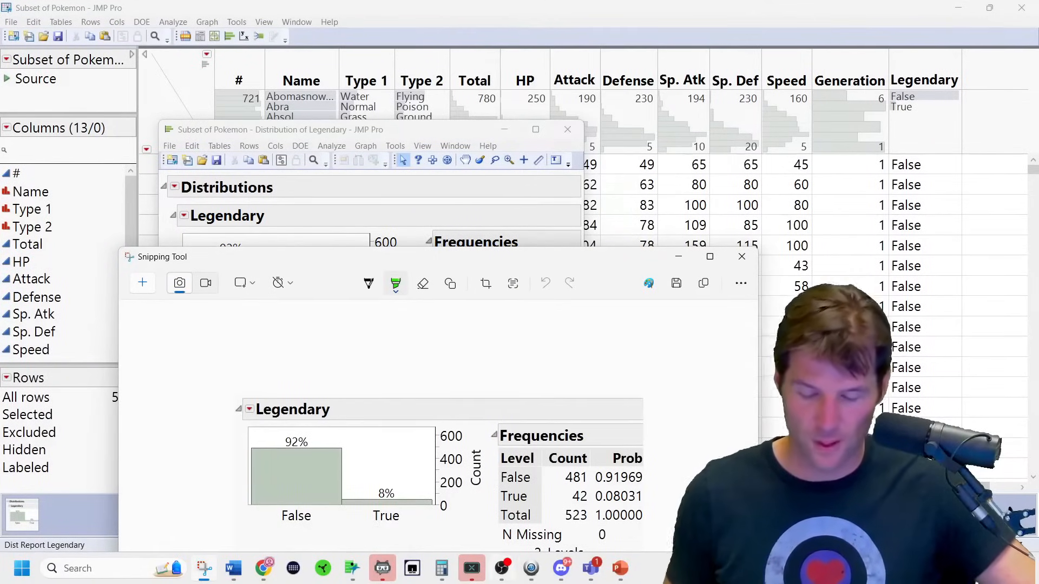
left_click(238, 568)
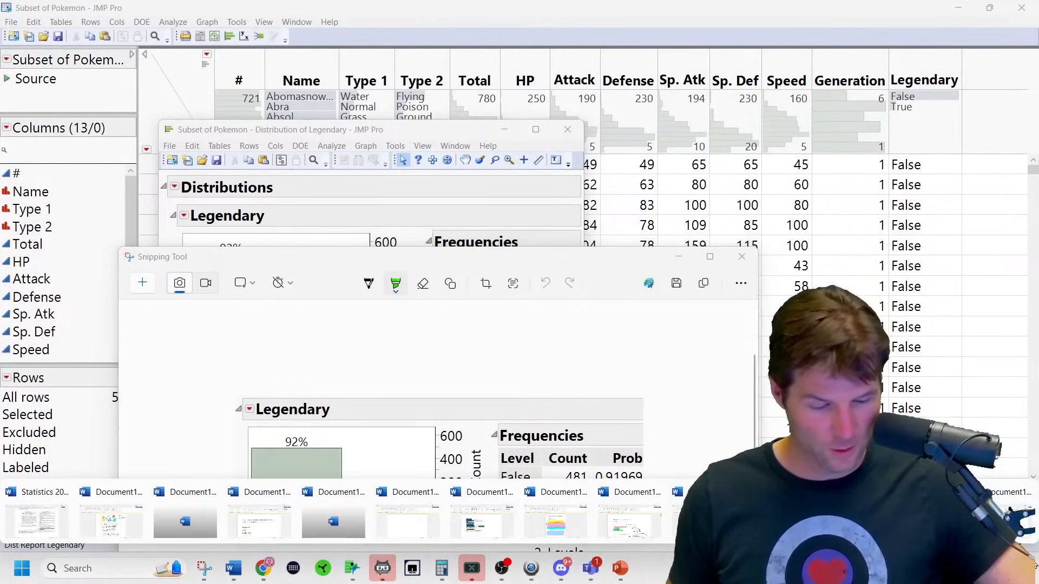
left_click(704, 521)
Replace the two warning lines in Document12 with the captured Legendary chart image.
left_click(654, 372)
left_click_drag(522, 418, 168, 385)
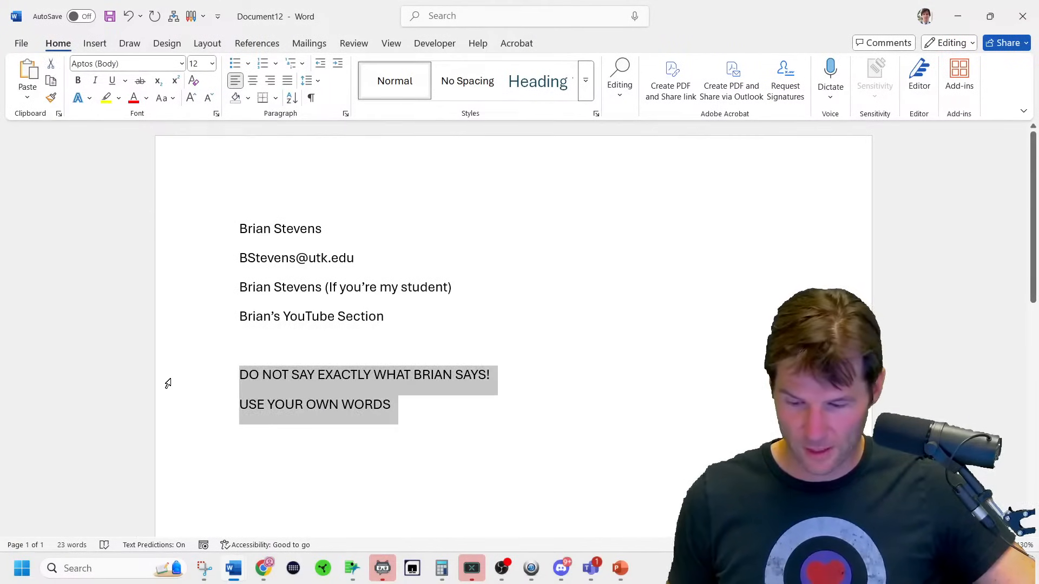
key("ctrl+v")
Crop the empty grey strip off the bottom of the pasted chart picture.
left_click(449, 428)
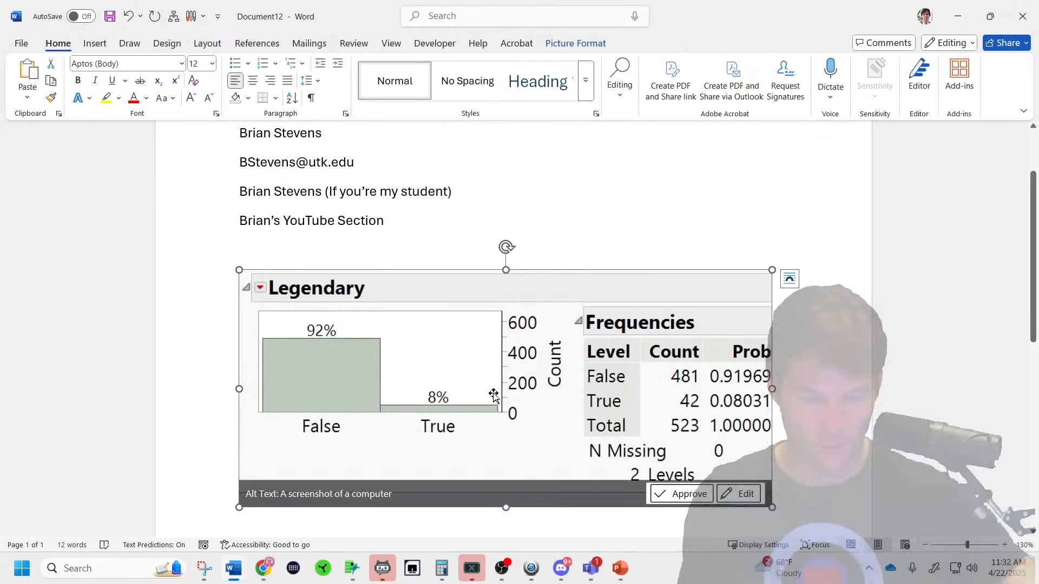
left_click(575, 43)
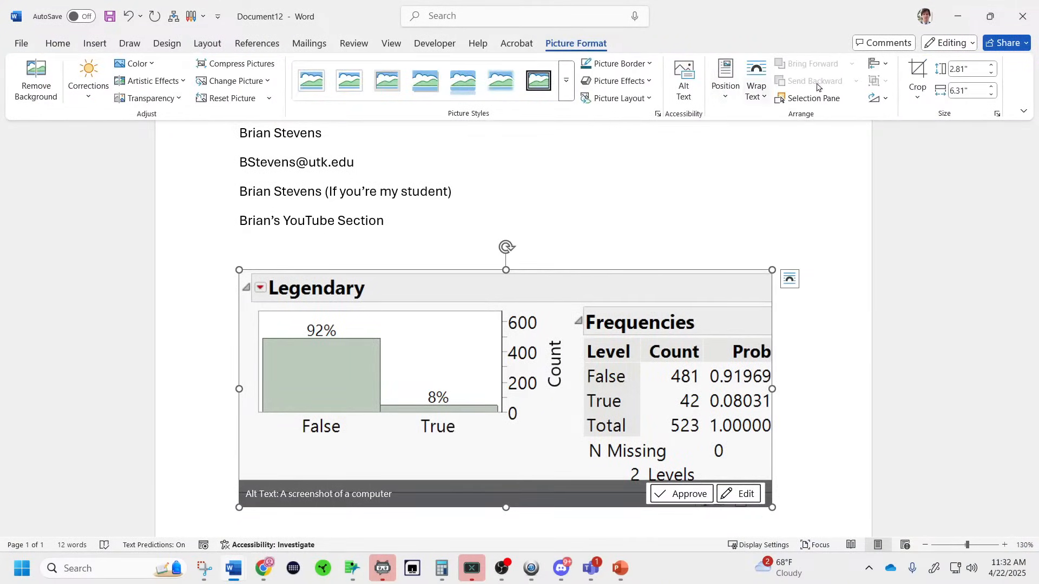
left_click(923, 79)
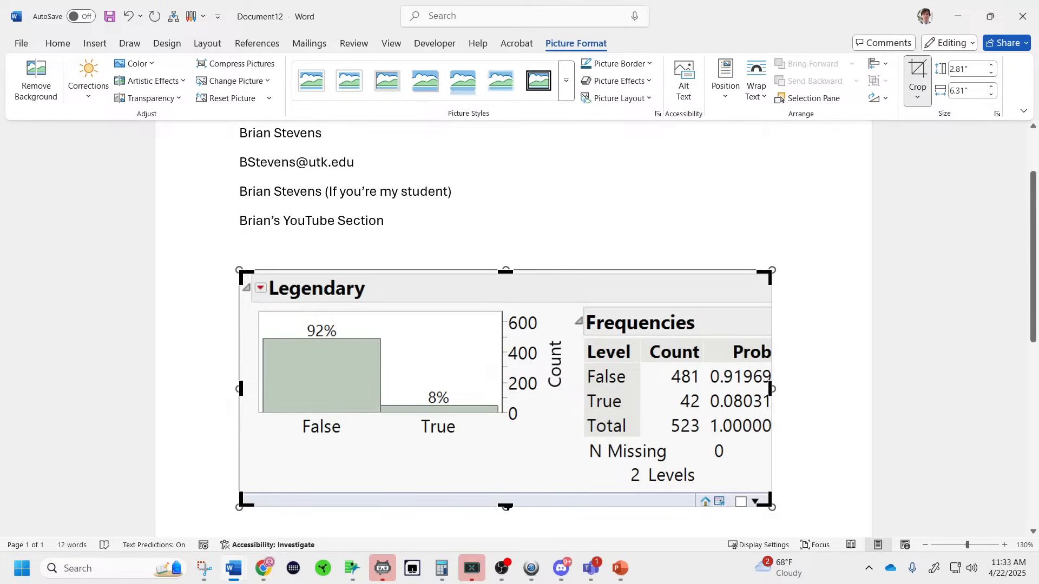
left_click_drag(506, 507, 511, 483)
Resize the chart picture to 2.07" by 5.17" and give it a thick black frame style.
left_click(857, 383)
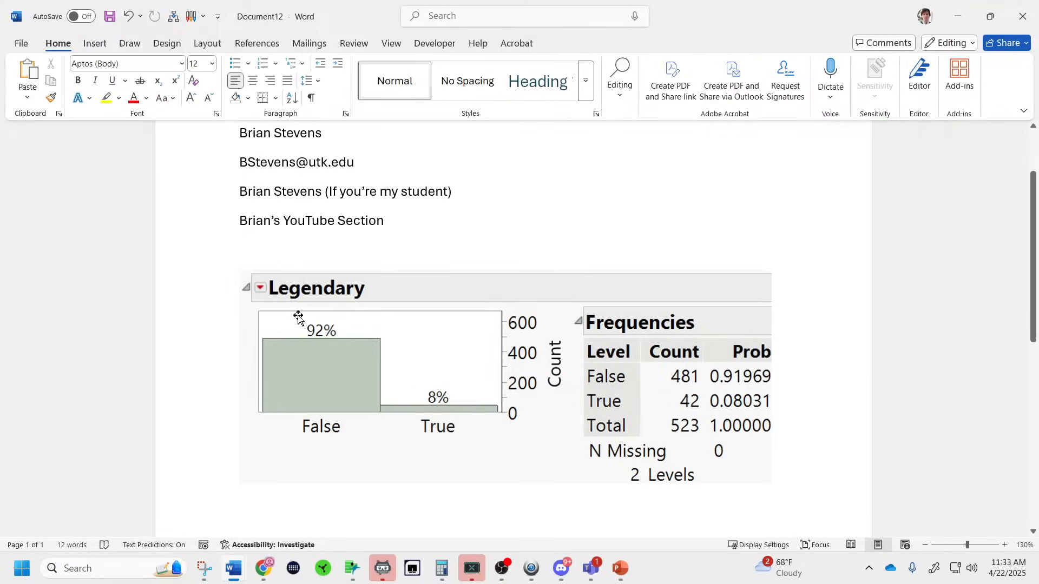
left_click(482, 356)
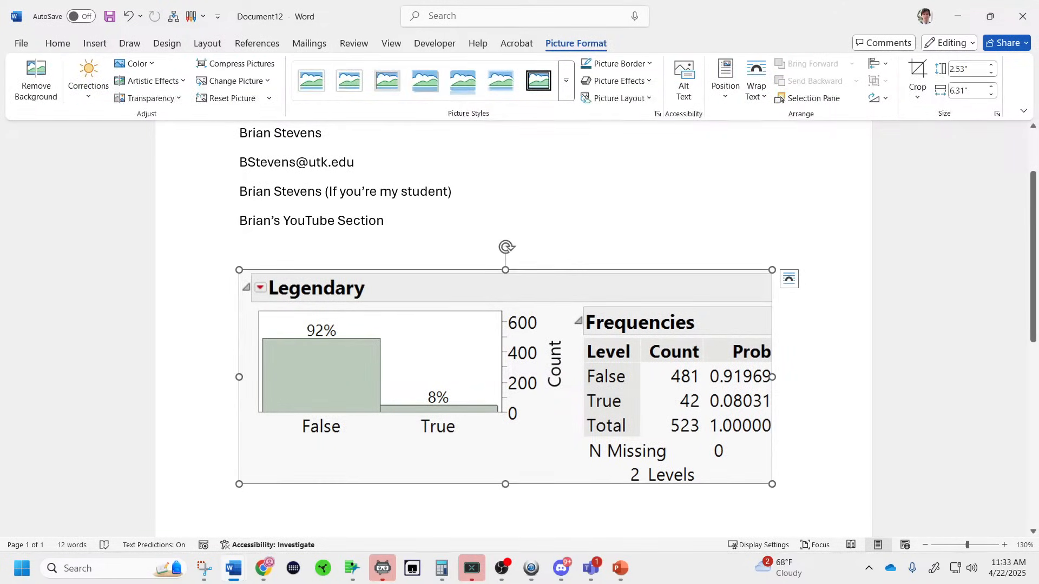
left_click_drag(773, 484, 676, 445)
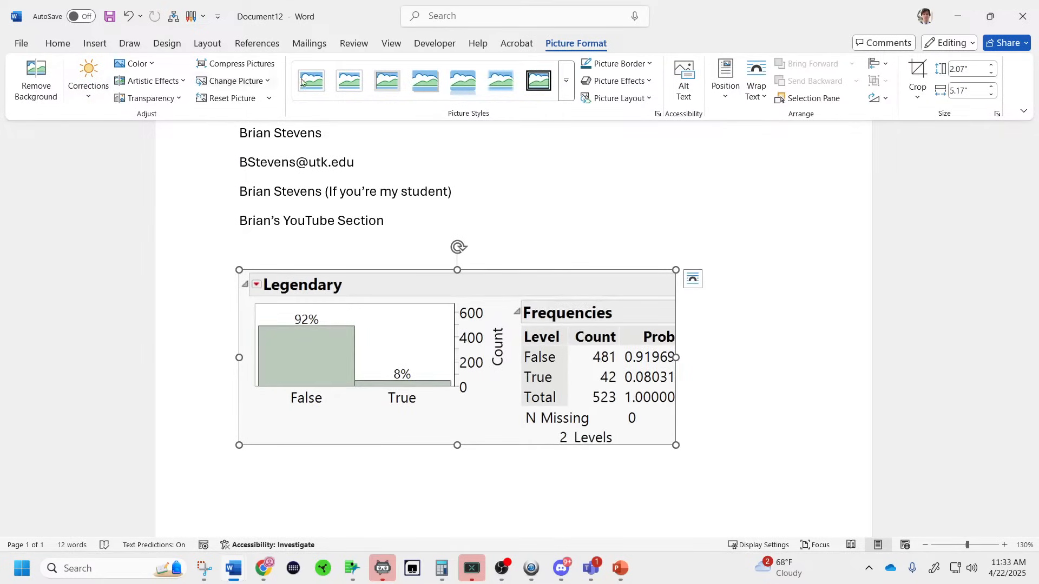
left_click(566, 80)
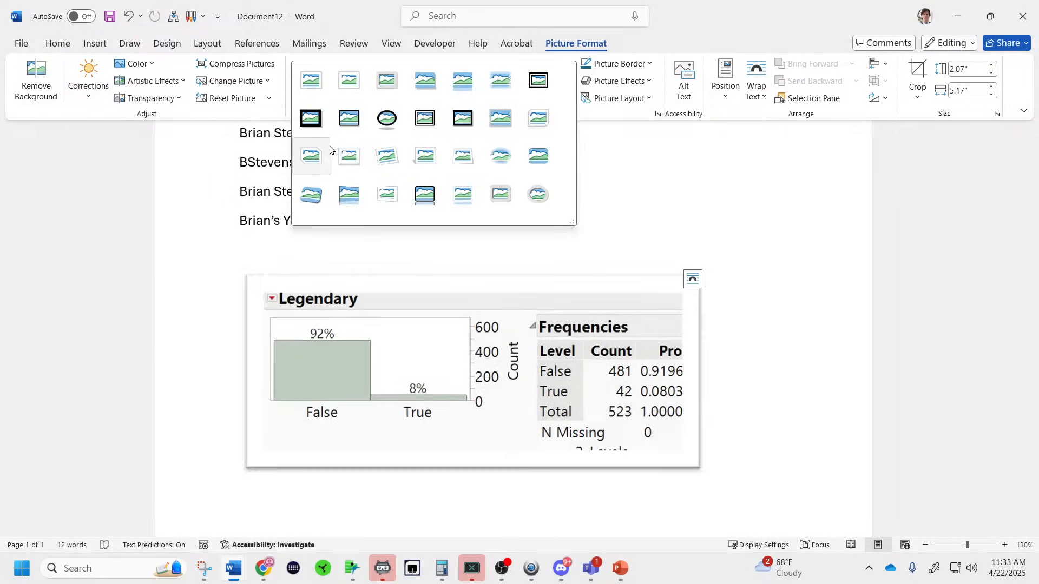
left_click(353, 124)
Centre the framed chart picture on the page.
left_click(712, 399)
left_click(536, 366)
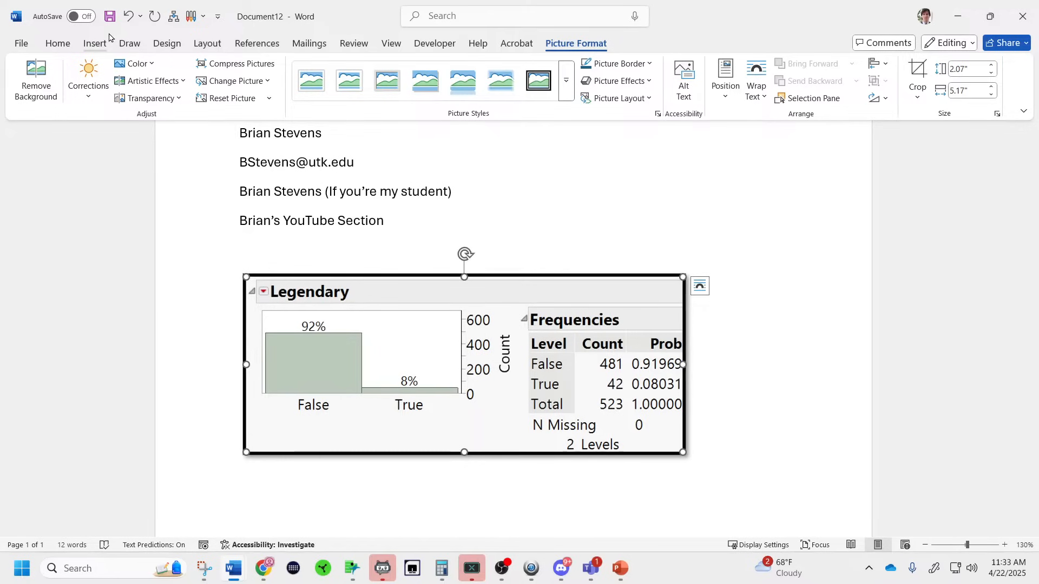
left_click(58, 43)
left_click(252, 81)
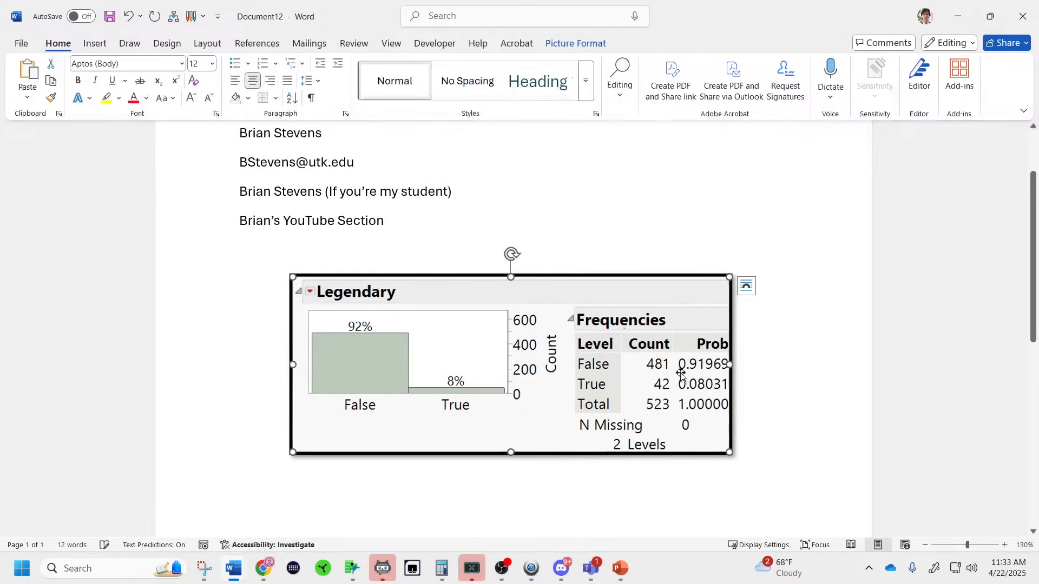
left_click(814, 471)
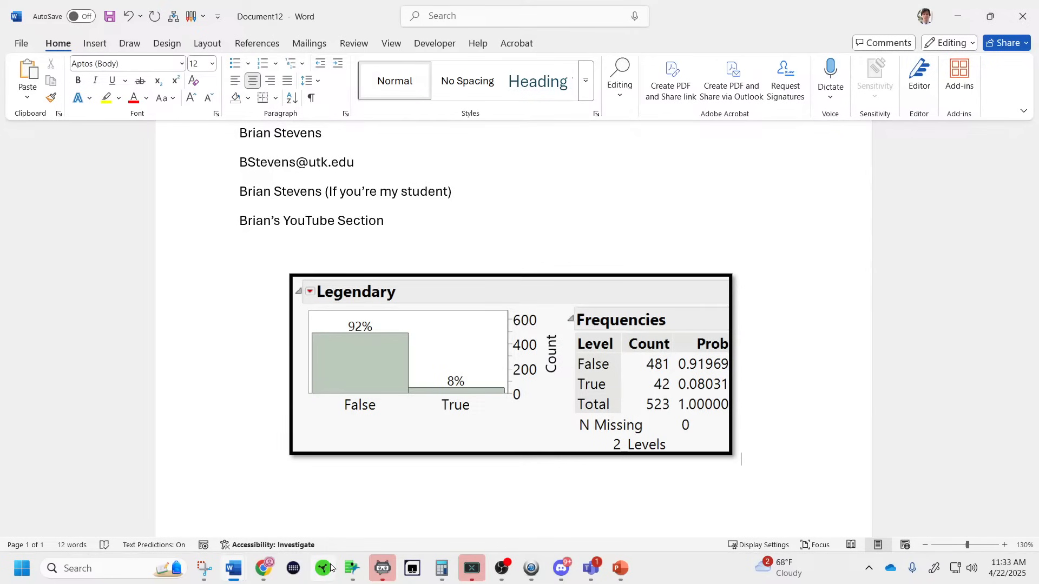
mouse_move(350, 575)
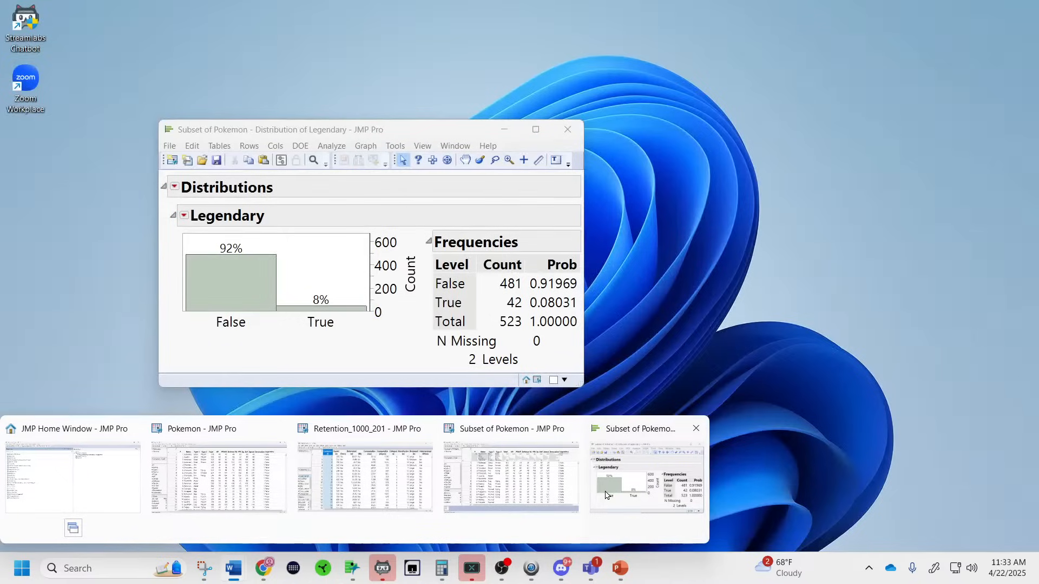
Add a Legendary confidence interval table via Confidence Interval > Other, keeping the 0.95 level.
left_click(606, 494)
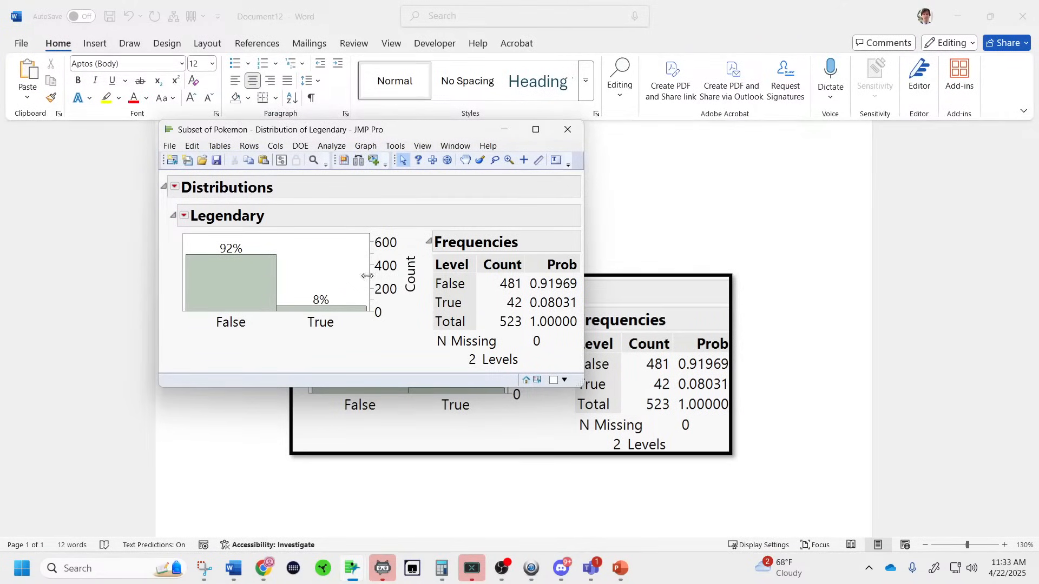
left_click(185, 216)
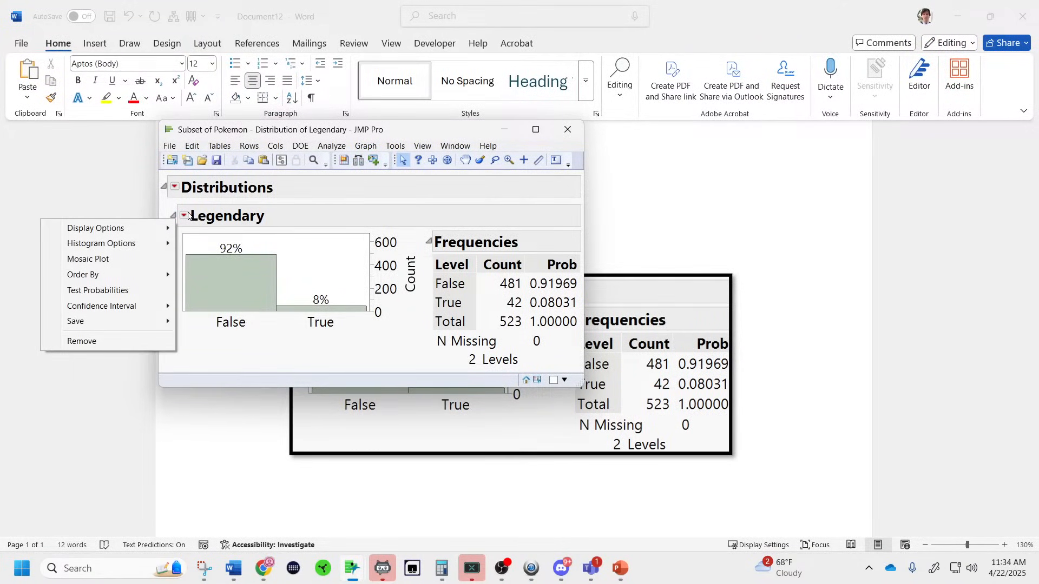
mouse_move(163, 306)
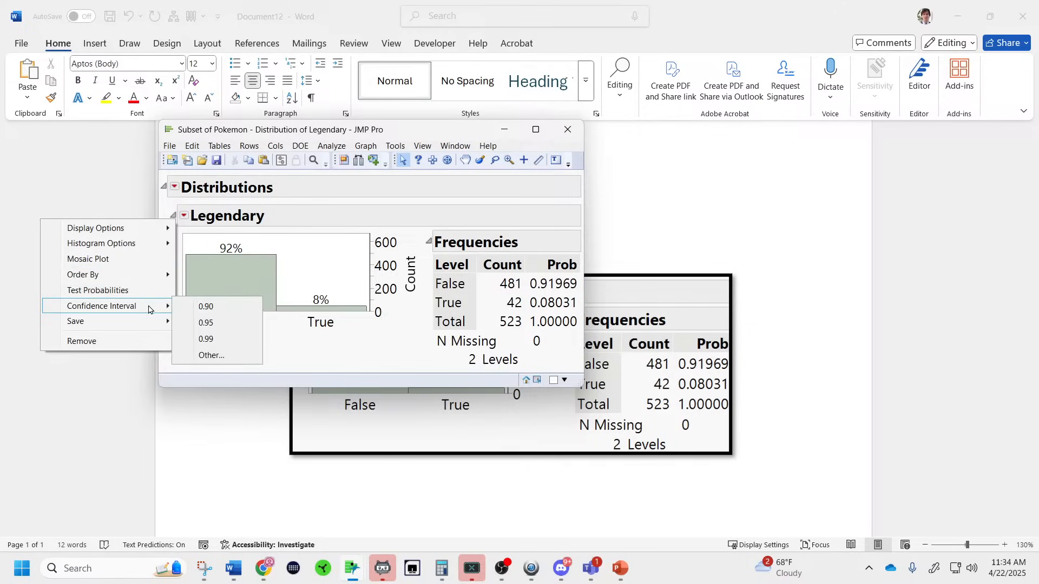
left_click(211, 356)
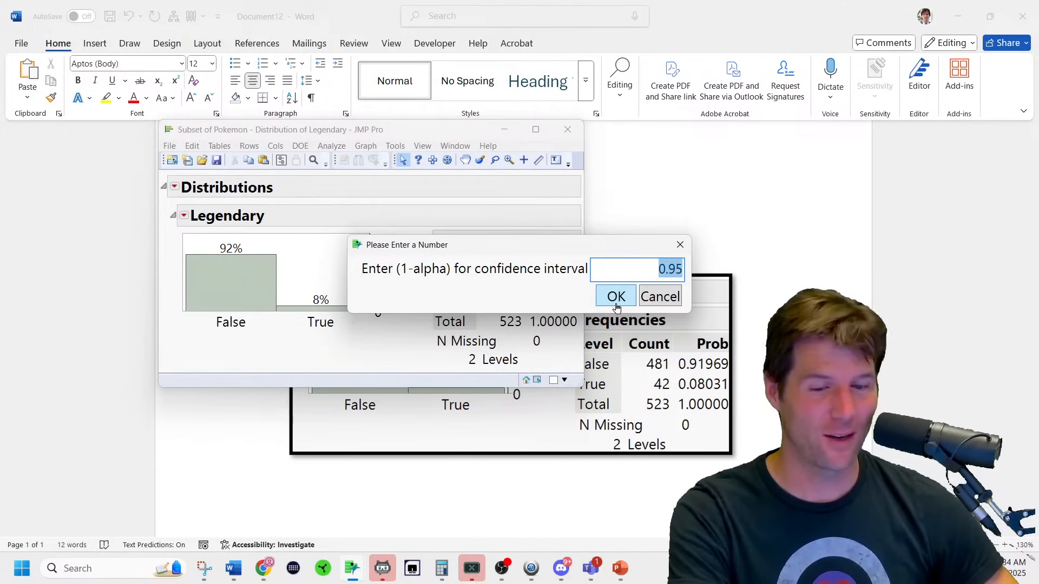
left_click(617, 297)
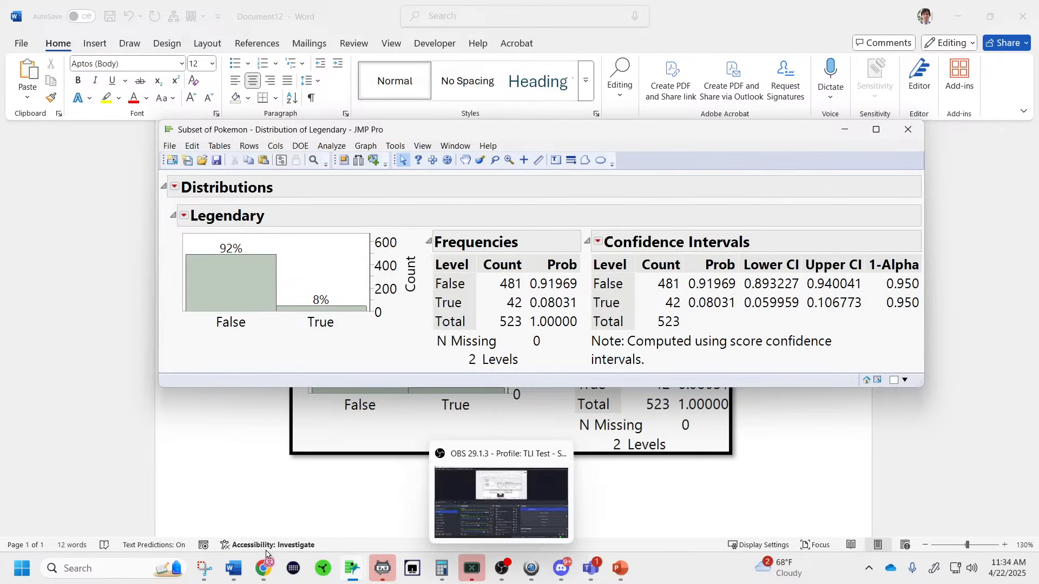
Snip the Confidence Intervals table (False 0.893227–0.940041) and paste it below the chart in Word.
left_click(203, 570)
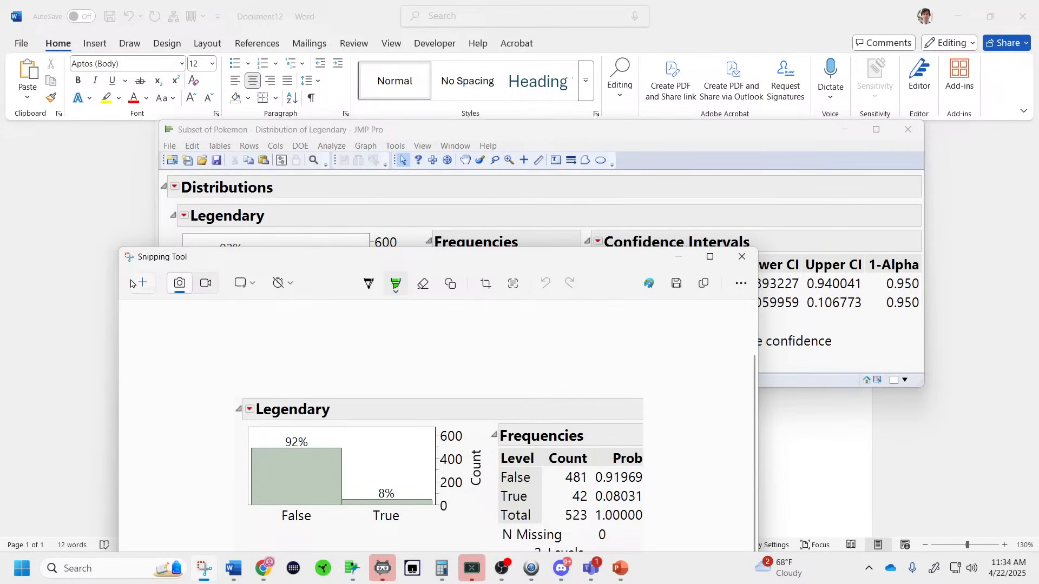
left_click(135, 283)
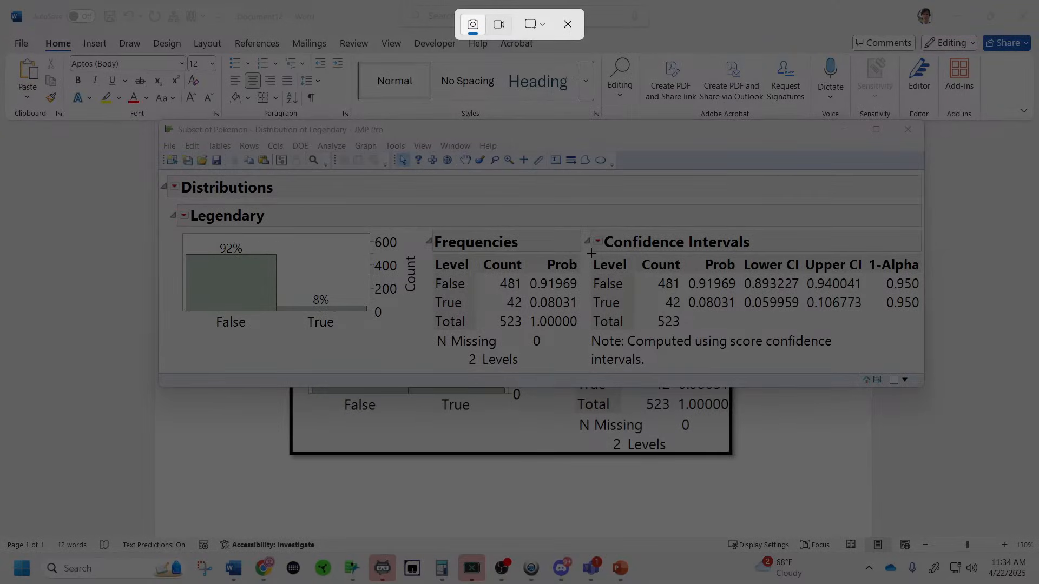
left_click_drag(592, 253, 920, 330)
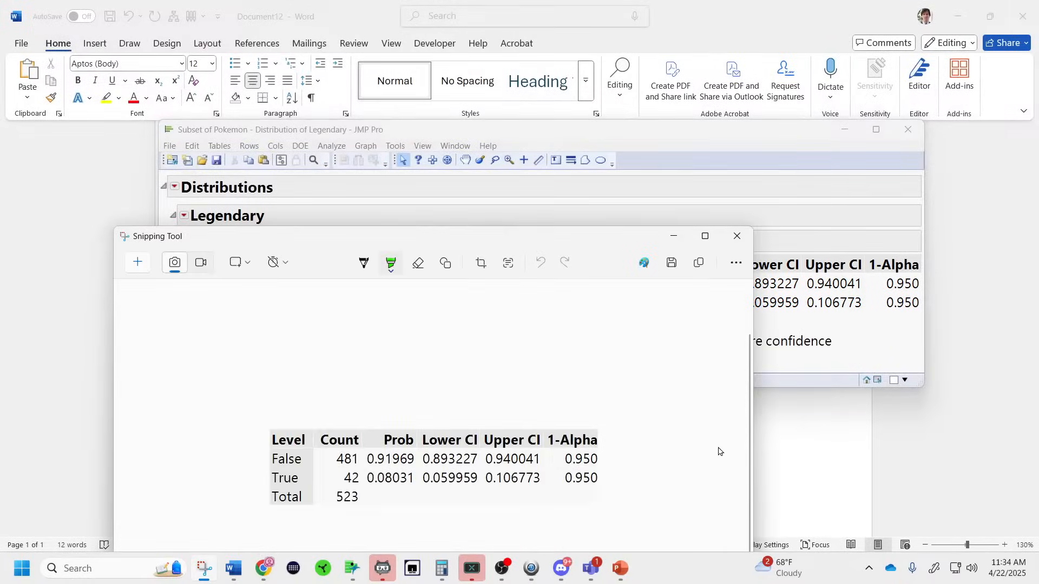
left_click(779, 457)
key("ctrl+v")
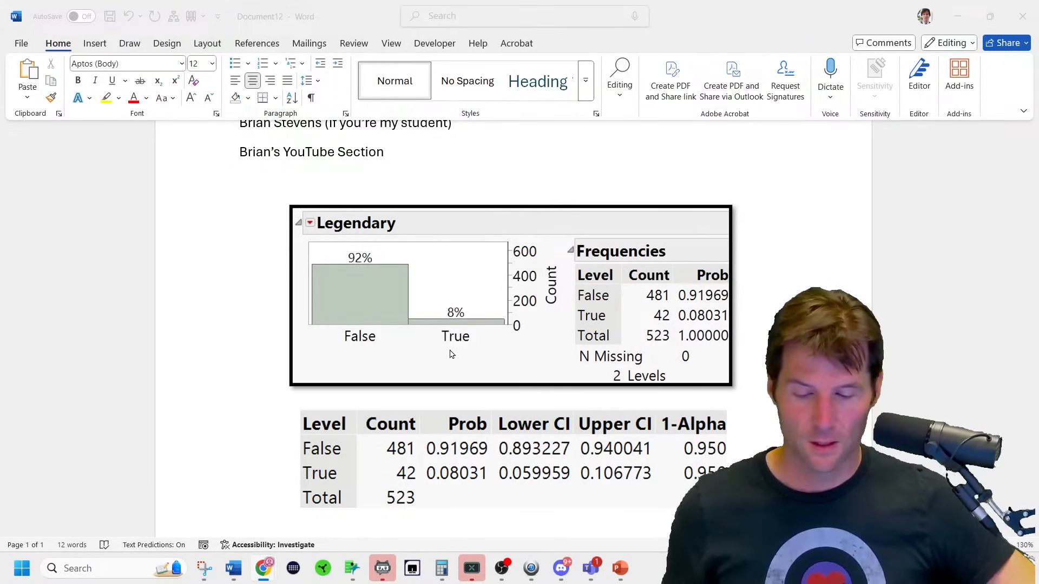
Apply the Simple Frame, Black picture style to the confidence interval table picture.
left_click(545, 487)
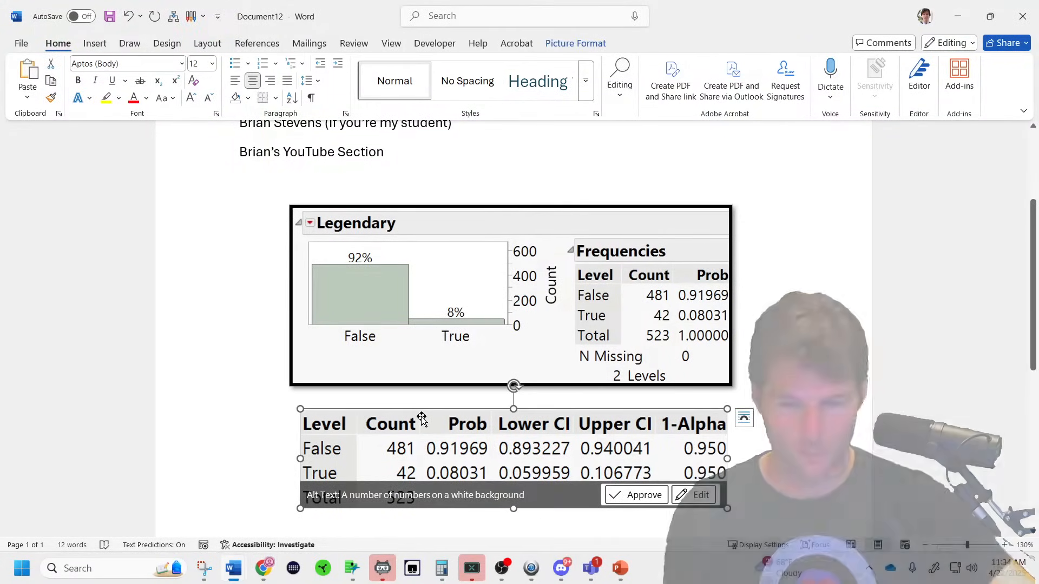
left_click(573, 47)
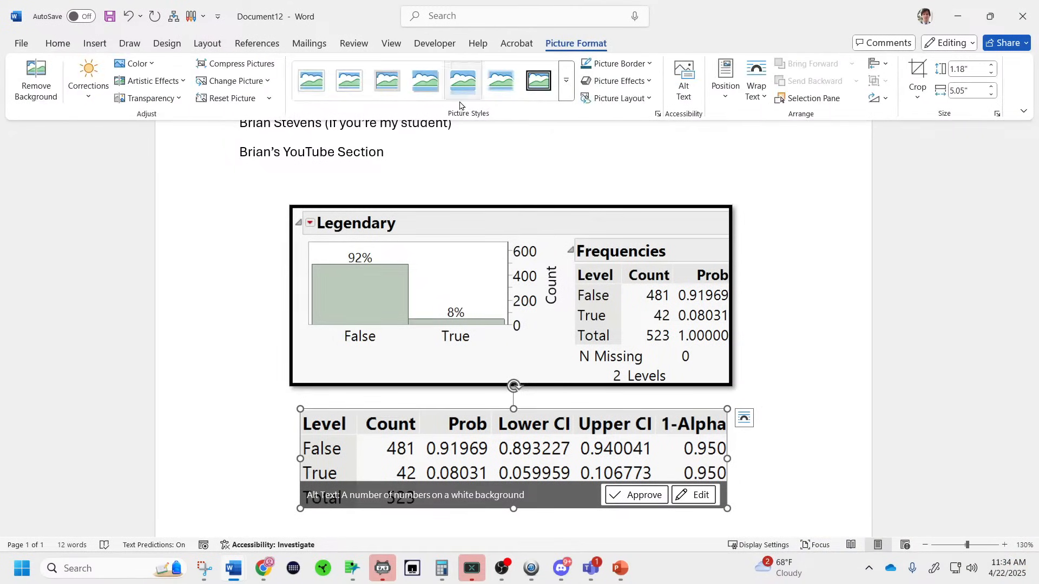
left_click(566, 97)
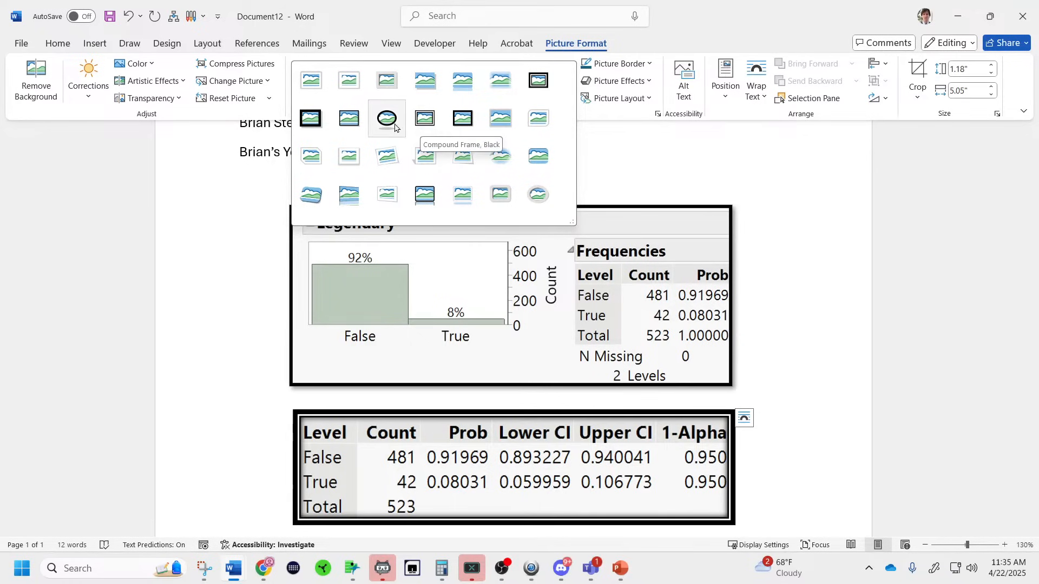
left_click(355, 124)
left_click(766, 402)
scroll(816, 461, "down", 4)
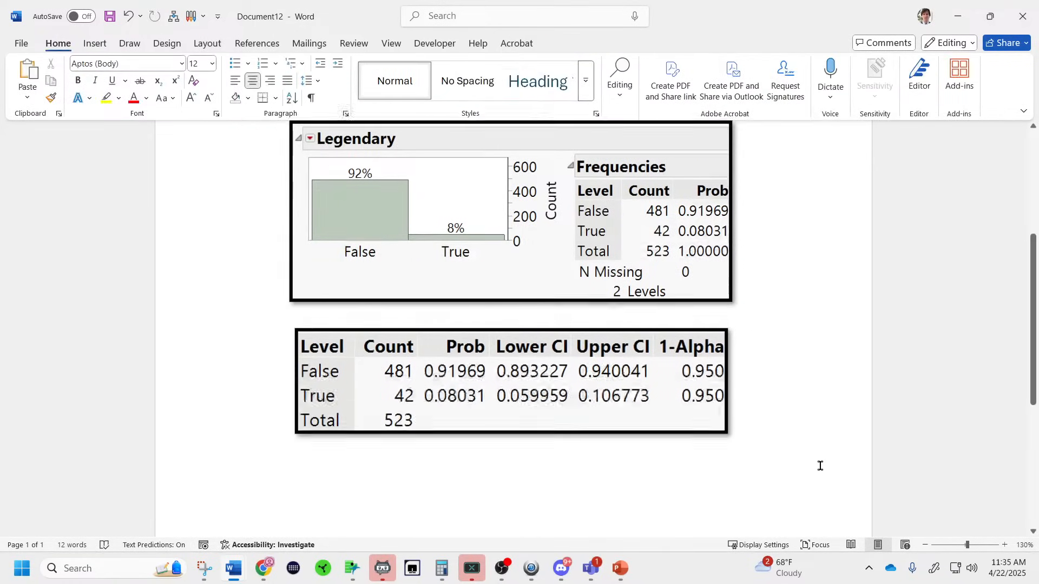
scroll(821, 469, "up", 2)
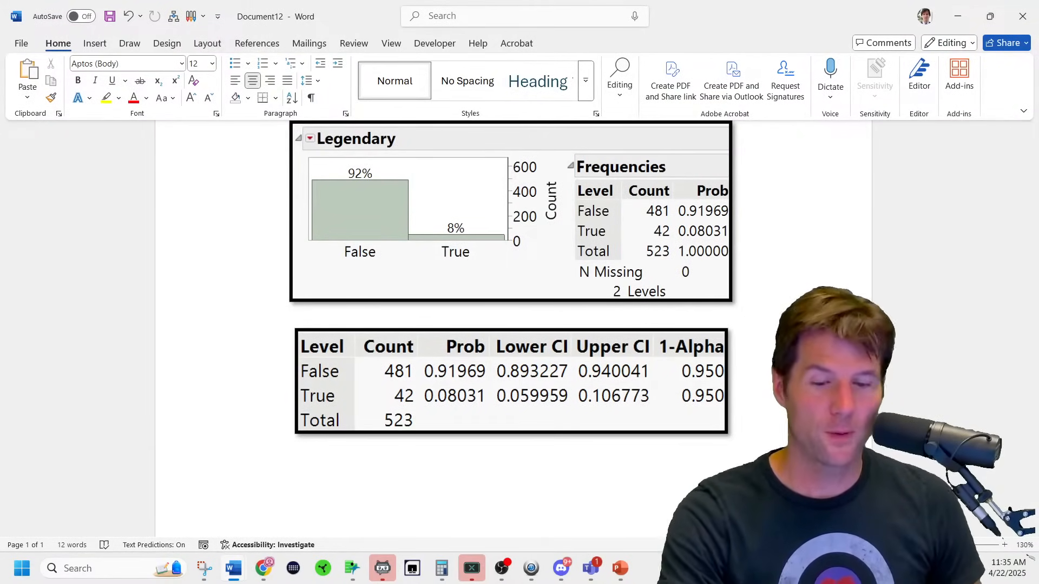
Highlight the True row's 0.950 and lower limit 0.059959 in yellow.
left_click(129, 43)
left_click(265, 72)
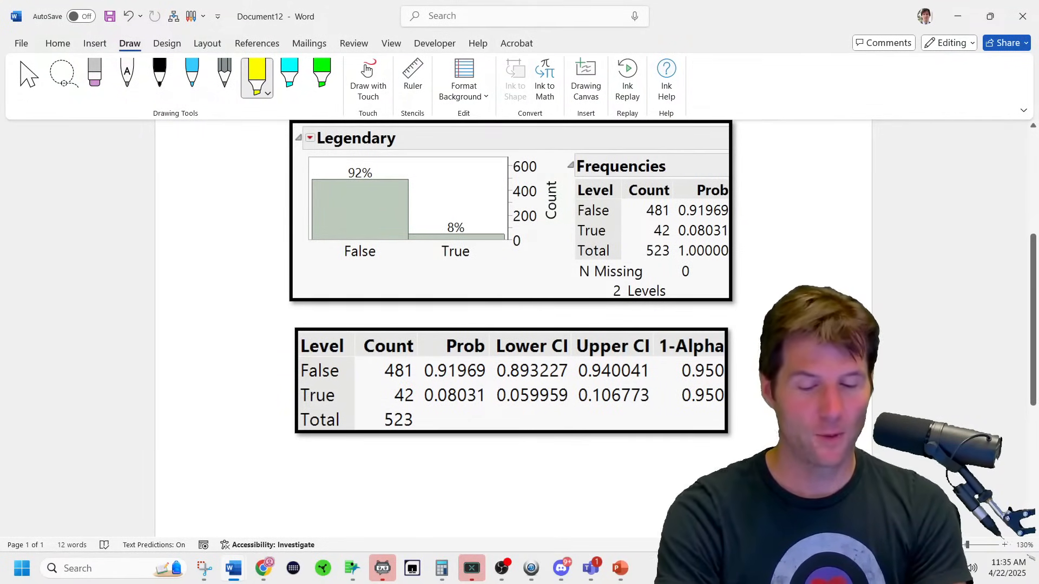
left_click_drag(672, 410, 733, 399)
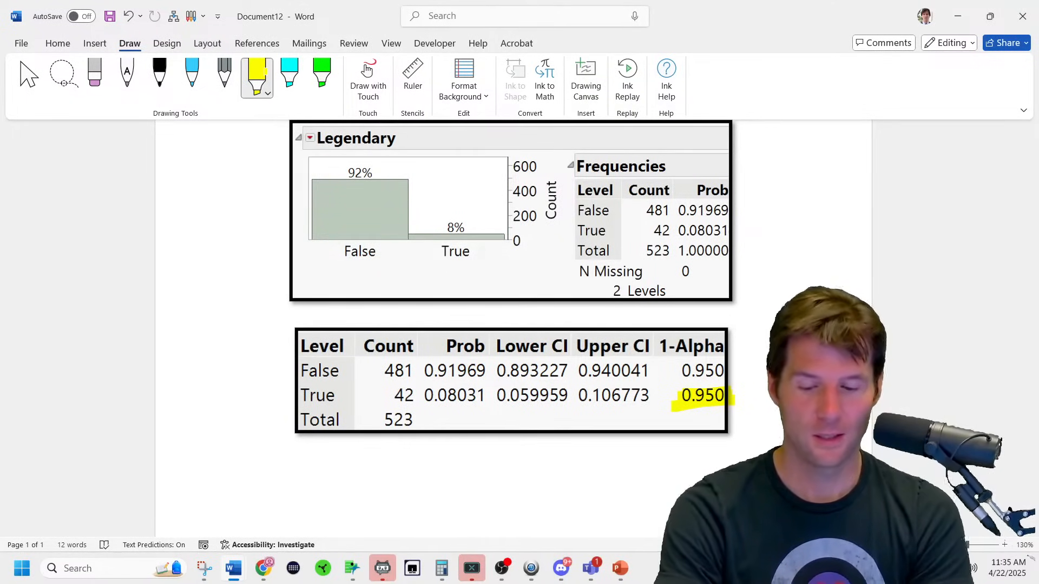
left_click_drag(494, 396, 653, 395)
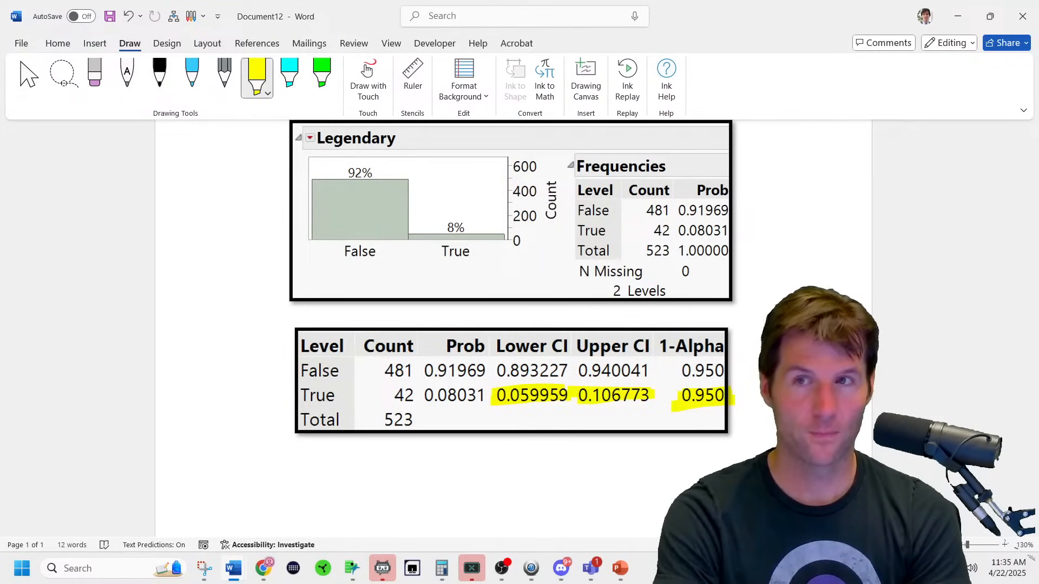
Handwrite the Lower and upper labels in black ink, then paste the 'I am ___ % confident' statement below the table.
left_click(160, 75)
mouse_move(517, 410)
left_mouse_down()
mouse_move(526, 422)
mouse_move(561, 414)
left_mouse_up()
mouse_move(562, 421)
left_mouse_down()
mouse_move(643, 414)
mouse_move(713, 424)
left_mouse_up()
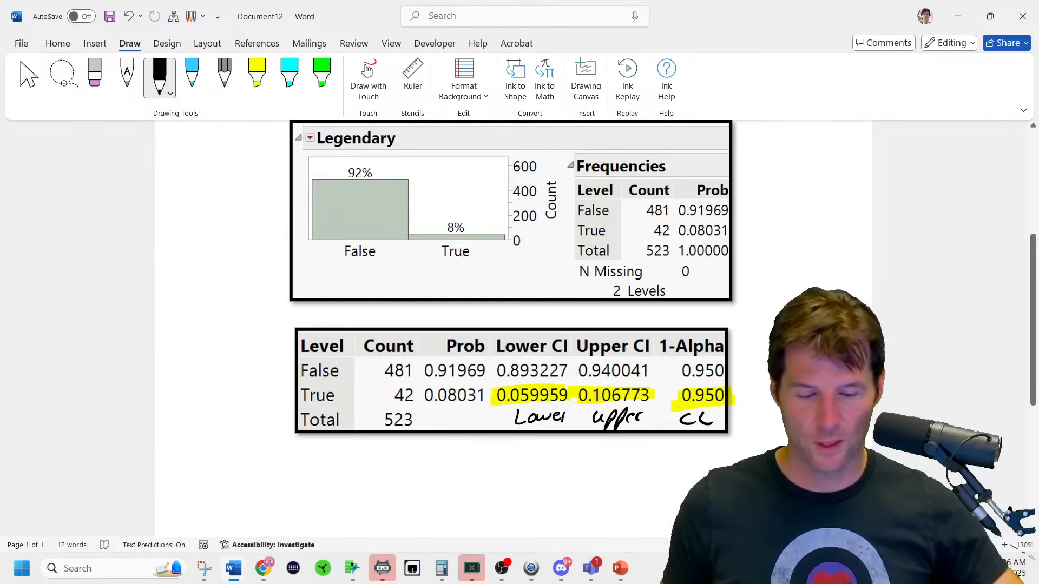
key("ctrl+v")
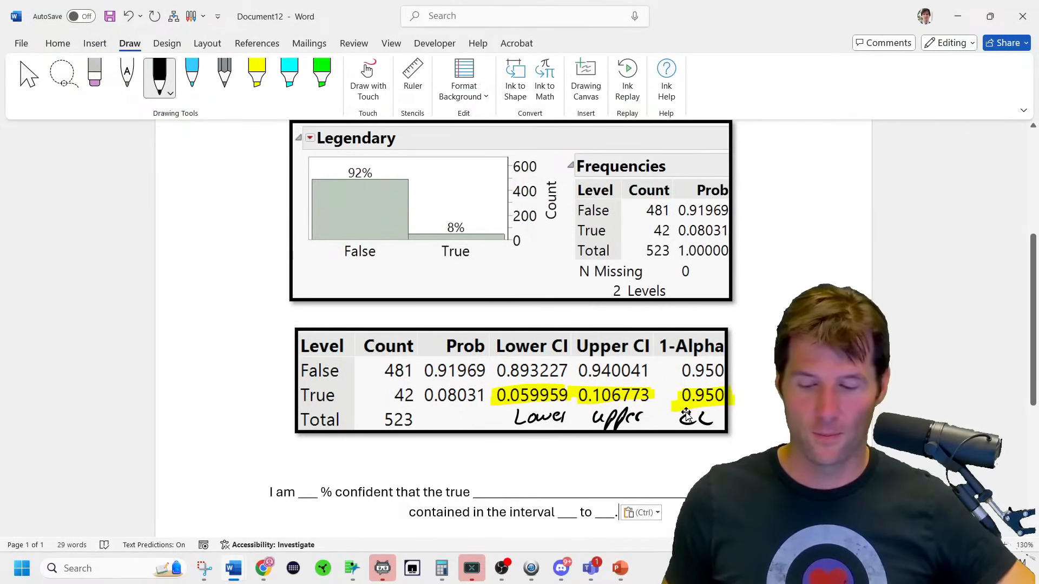
Left-align the pasted confidence sentence and grow its font to 18 pt.
scroll(686, 414, "down", 1)
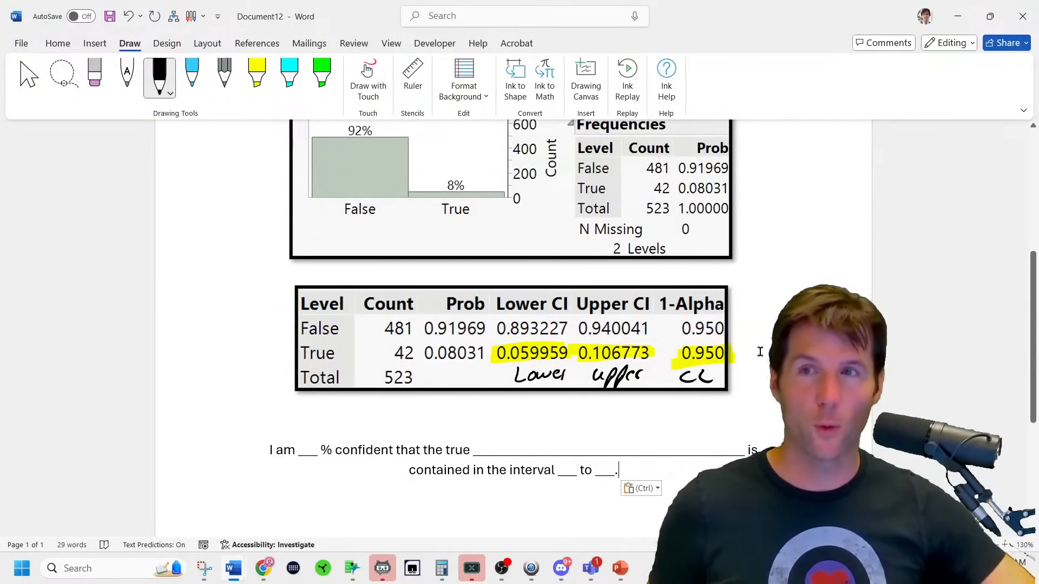
scroll(760, 352, "down", 3)
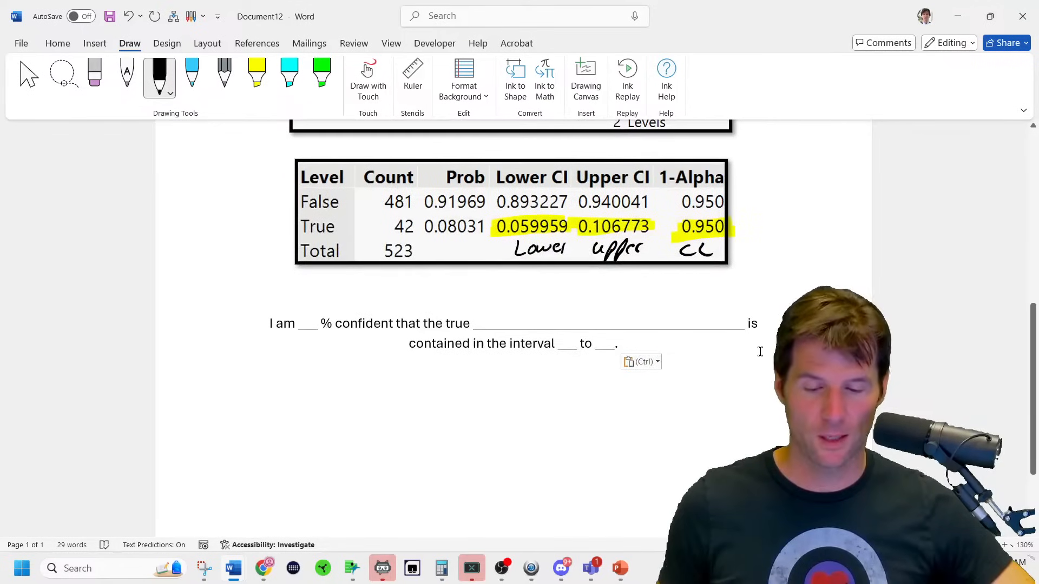
left_click_drag(747, 348, 54, 313)
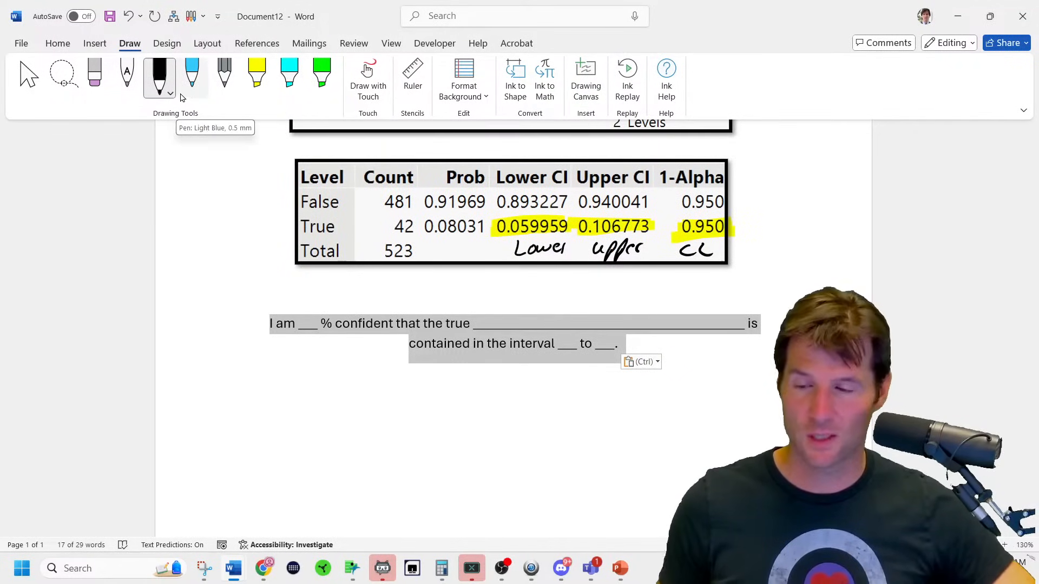
left_click(58, 43)
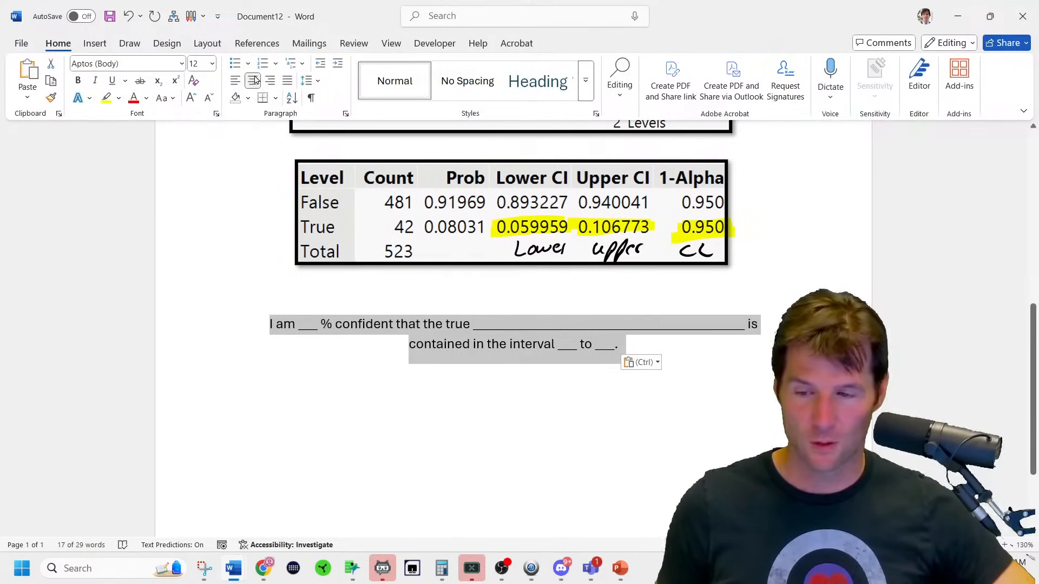
left_click(235, 80)
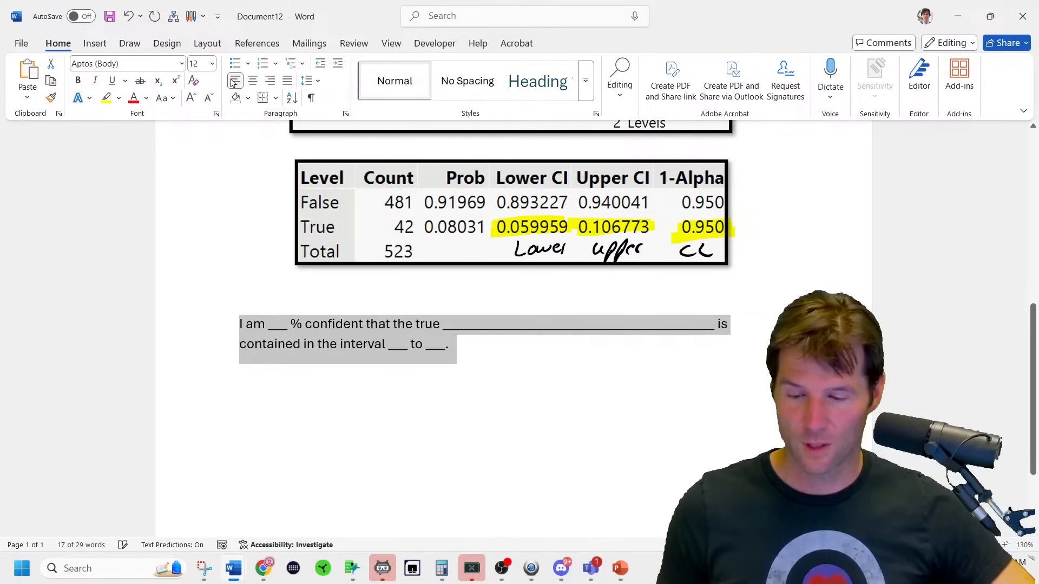
left_click(190, 97)
left_click(191, 97)
left_click(190, 98)
left_click(460, 335)
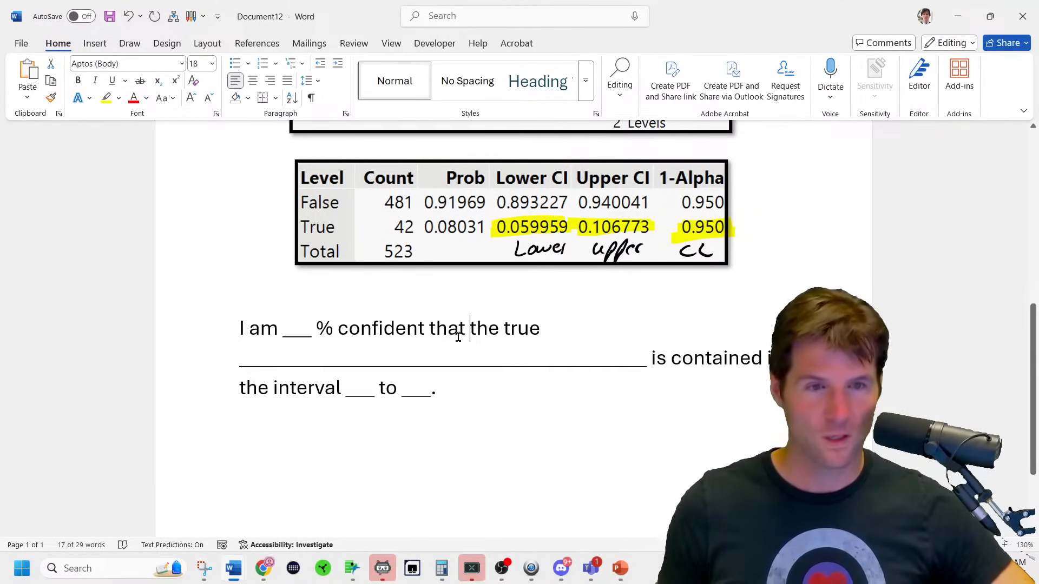
Bring up the instructions PDF in Chrome and move the JMP tutorial YouTube tab into its window.
mouse_move(269, 569)
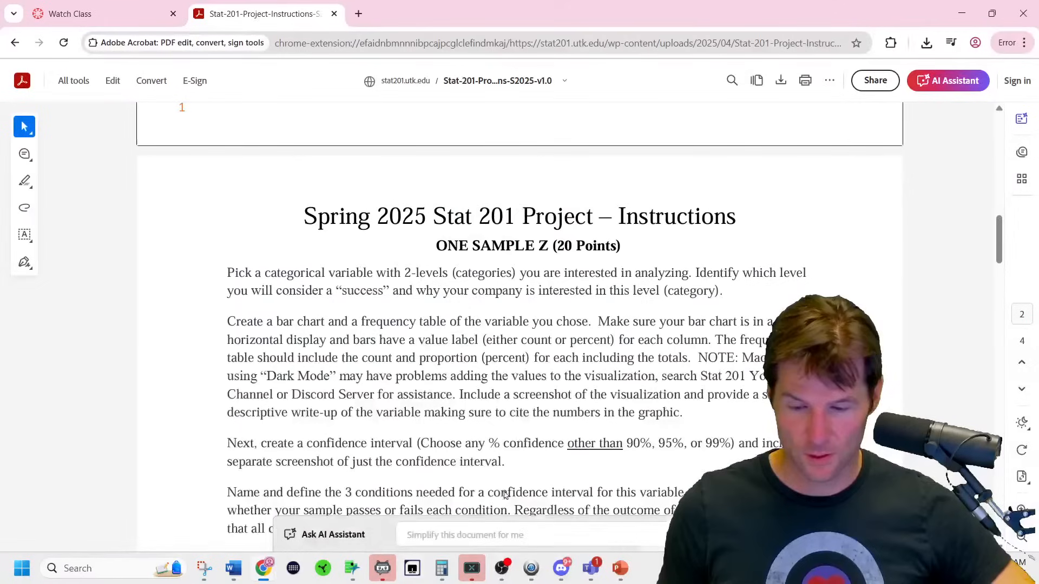
left_click(506, 495)
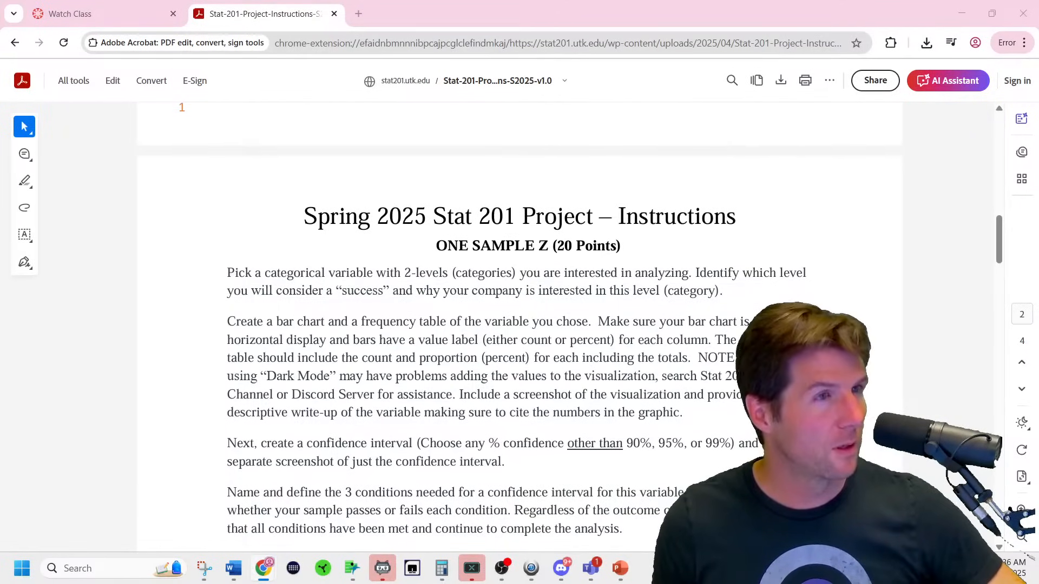
left_click_drag(524, 239, 425, 15)
Play the fourth playlist video, Making Numbers Appear over Bars (Dark Mode Issues), then pause it.
scroll(533, 257, "down", 3)
key("ctrl+plus")
key("ctrl+plus")
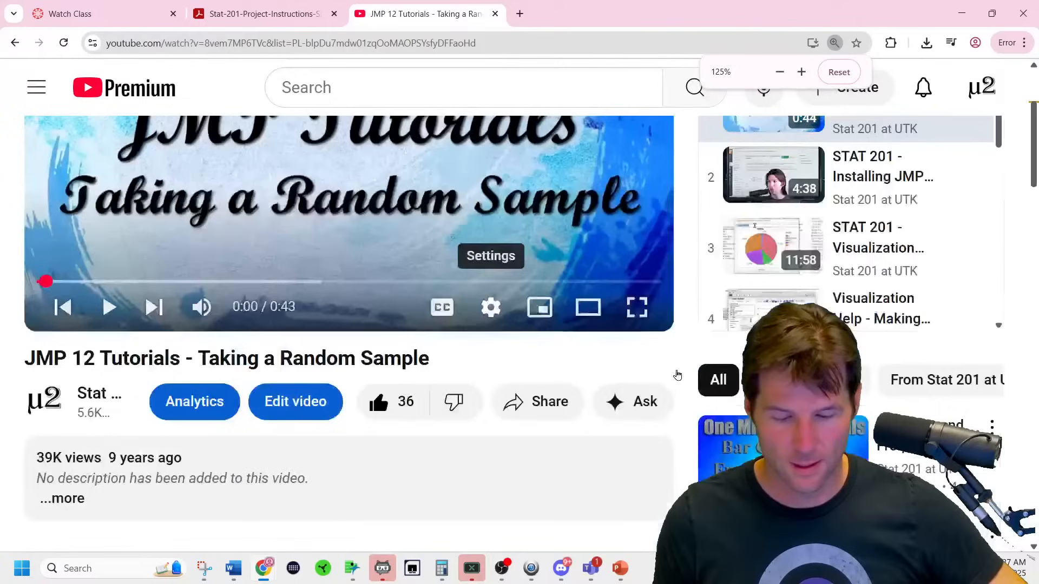
key("ctrl+minus")
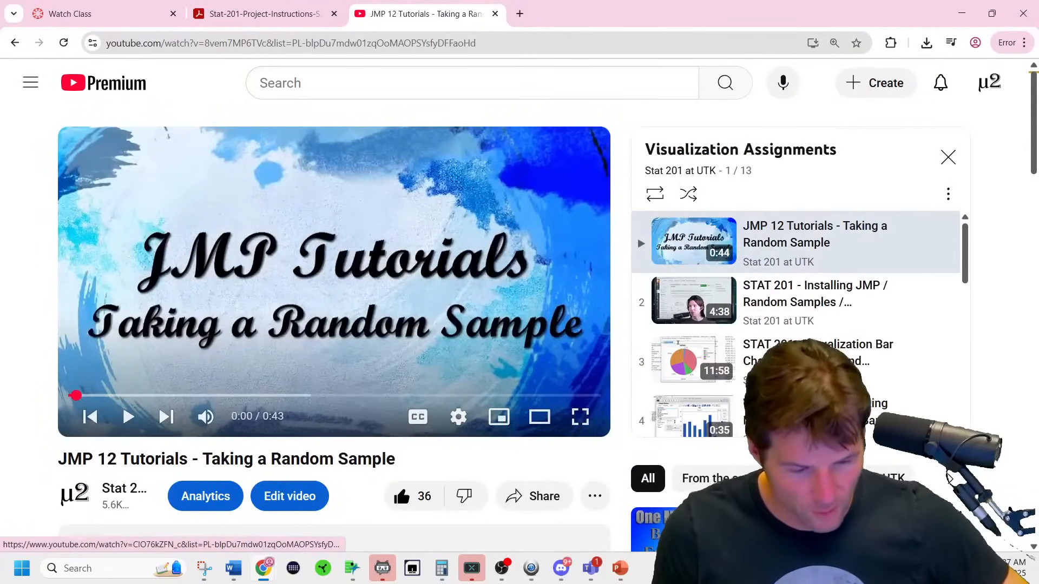
scroll(801, 360, "down", 1)
left_click(801, 359)
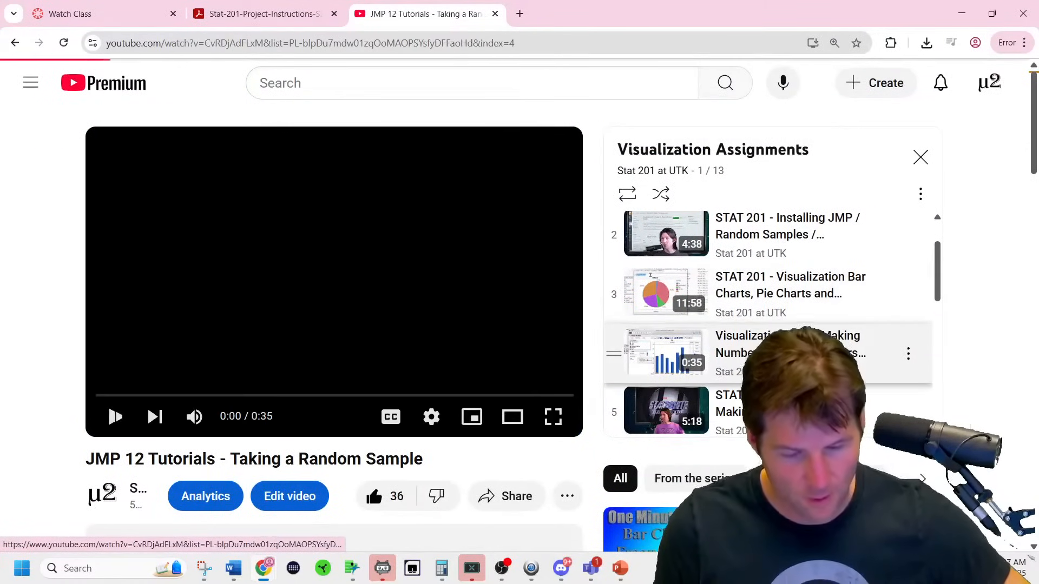
left_click(411, 42)
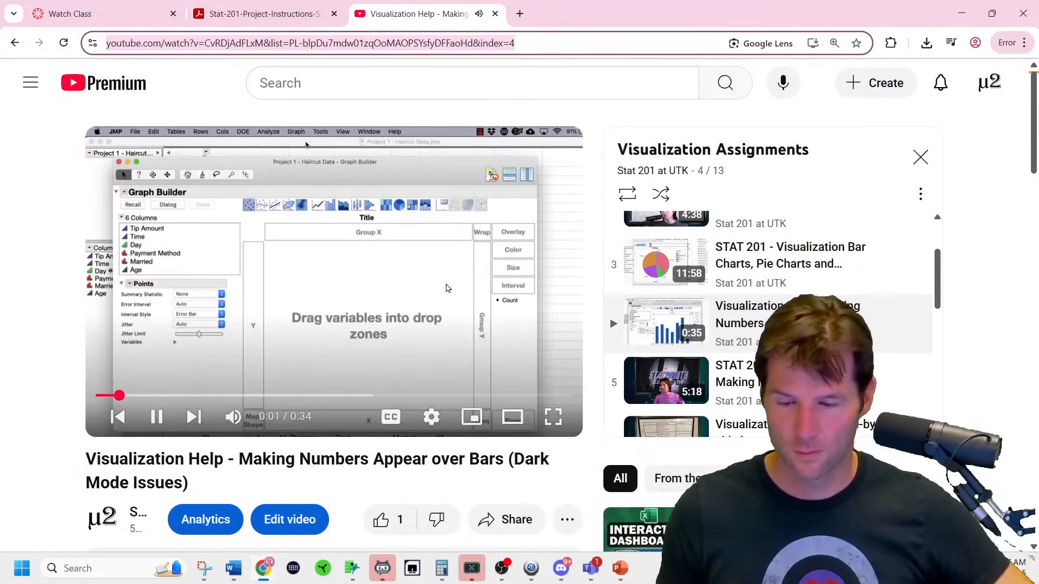
left_click(447, 291)
Enlarge the page, resume the video, and skip ahead to the System Preferences dark mode part.
scroll(292, 422, "down", 2)
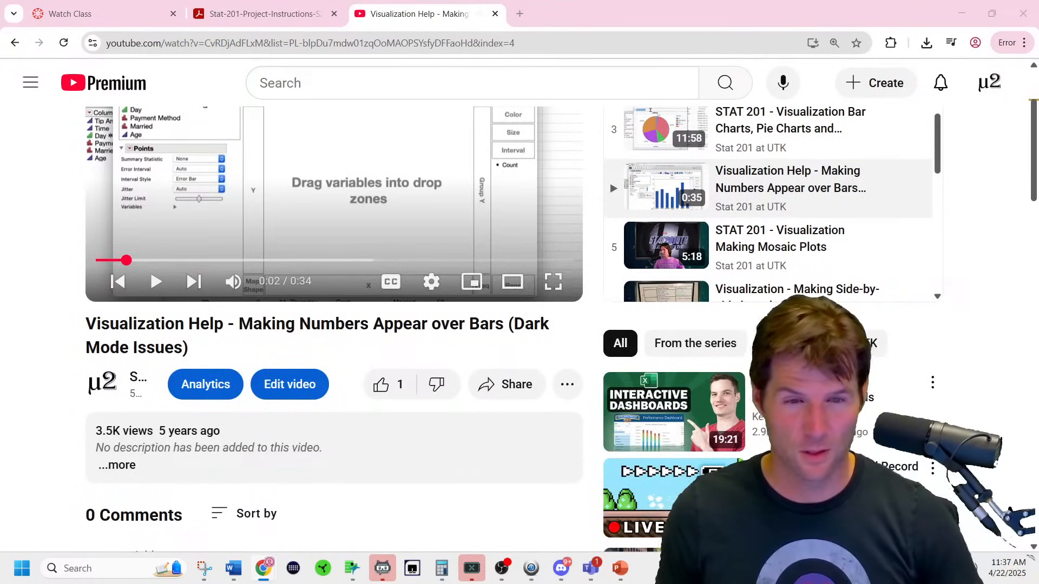
scroll(524, 310, "up", 2)
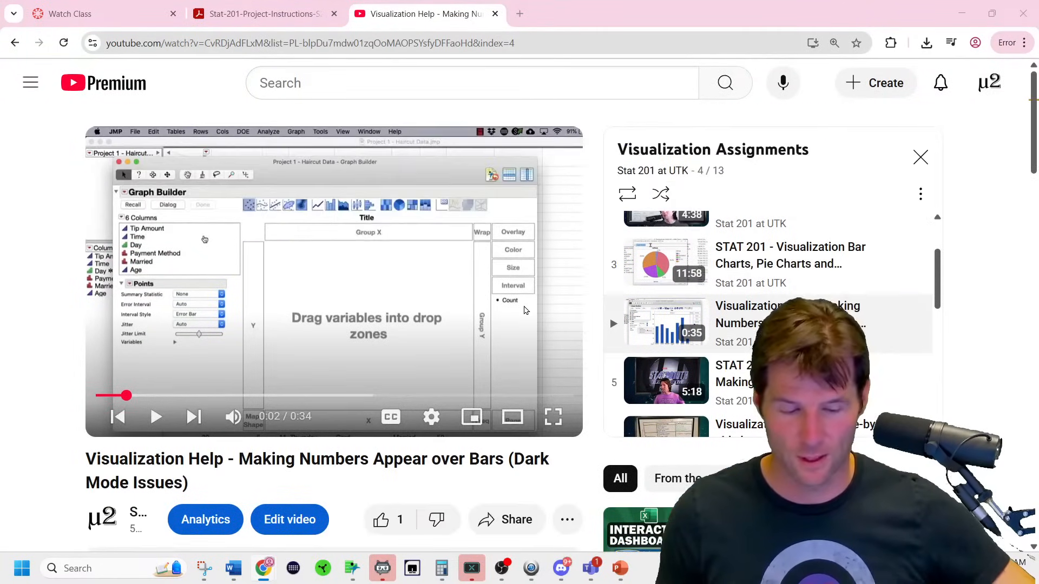
key("ctrl+plus")
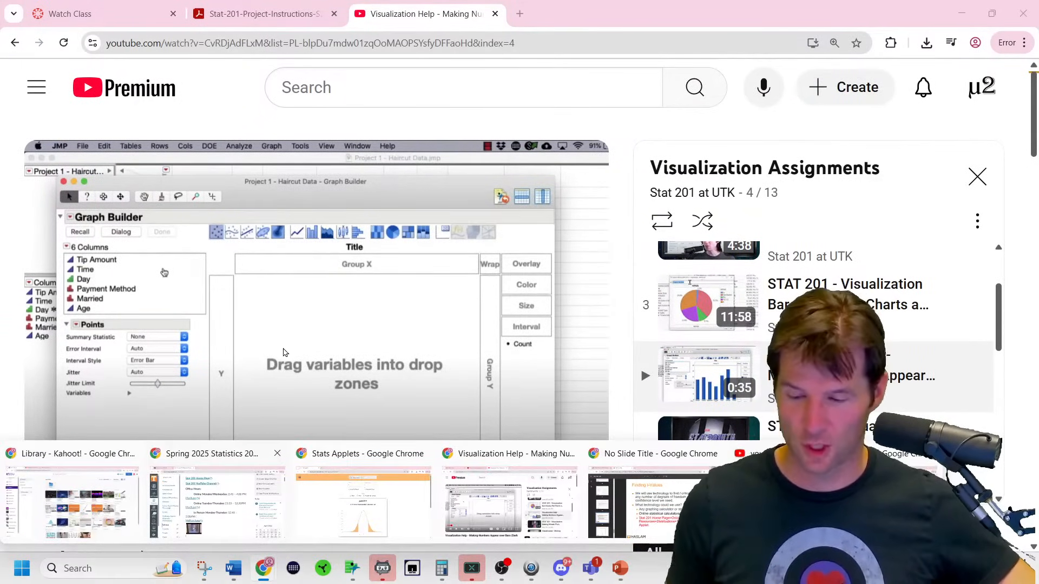
left_click(281, 368)
left_click(133, 456)
left_click(169, 456)
left_click(200, 455)
left_click(254, 455)
left_click(380, 455)
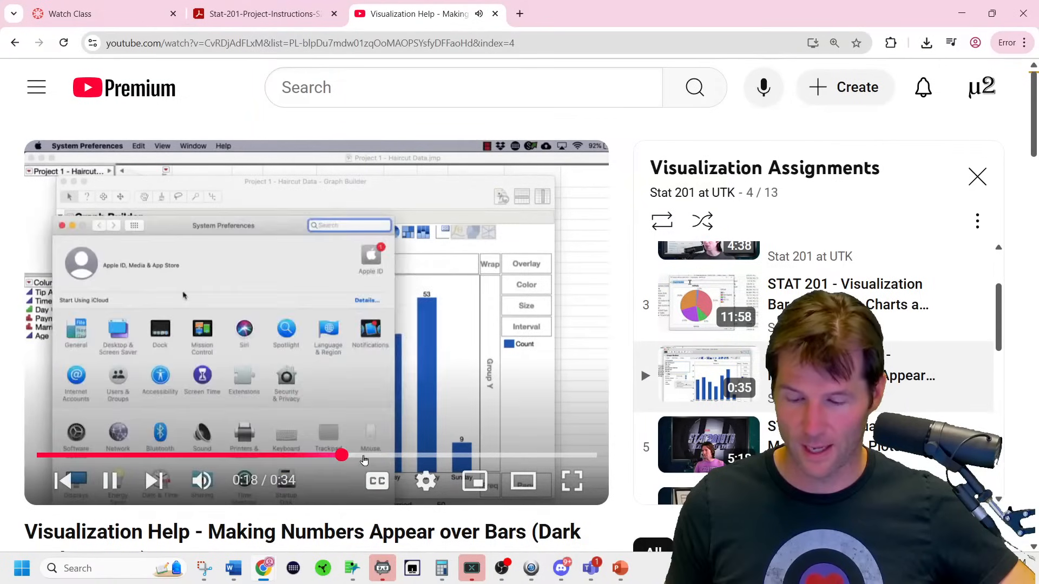
left_click(424, 456)
left_click(462, 349)
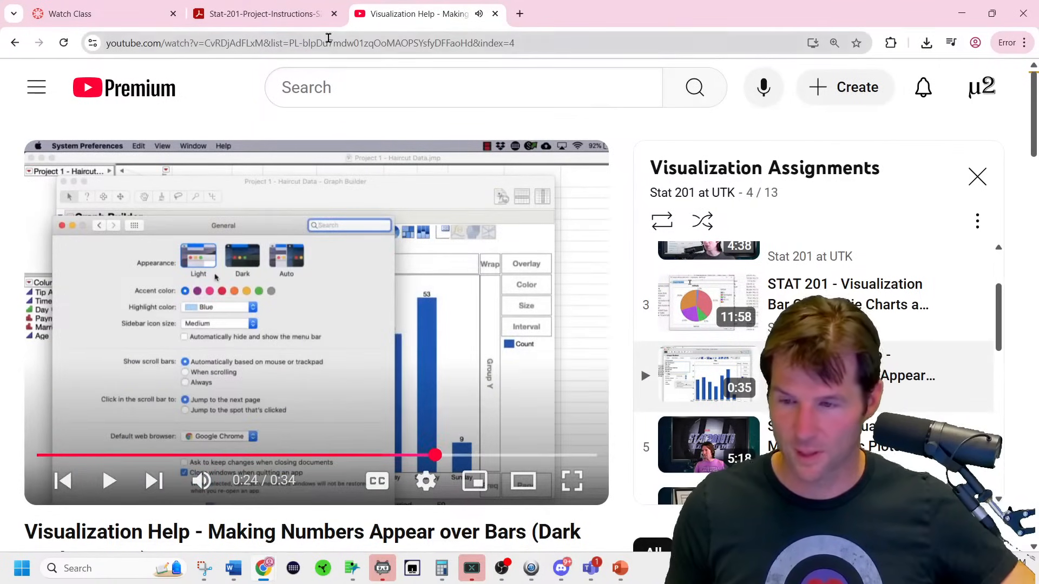
left_click(291, 12)
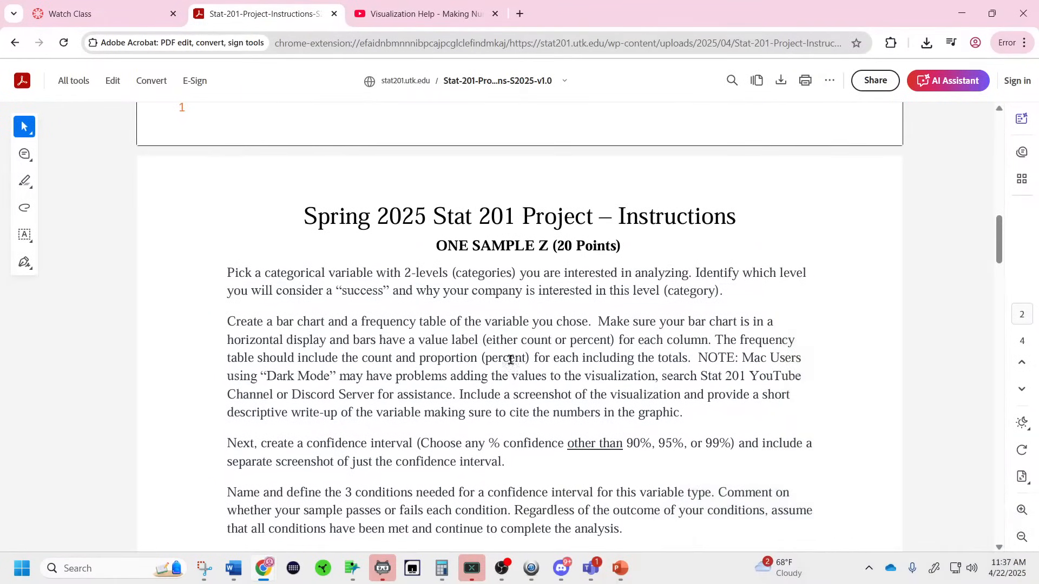
scroll(565, 410, "down", 2)
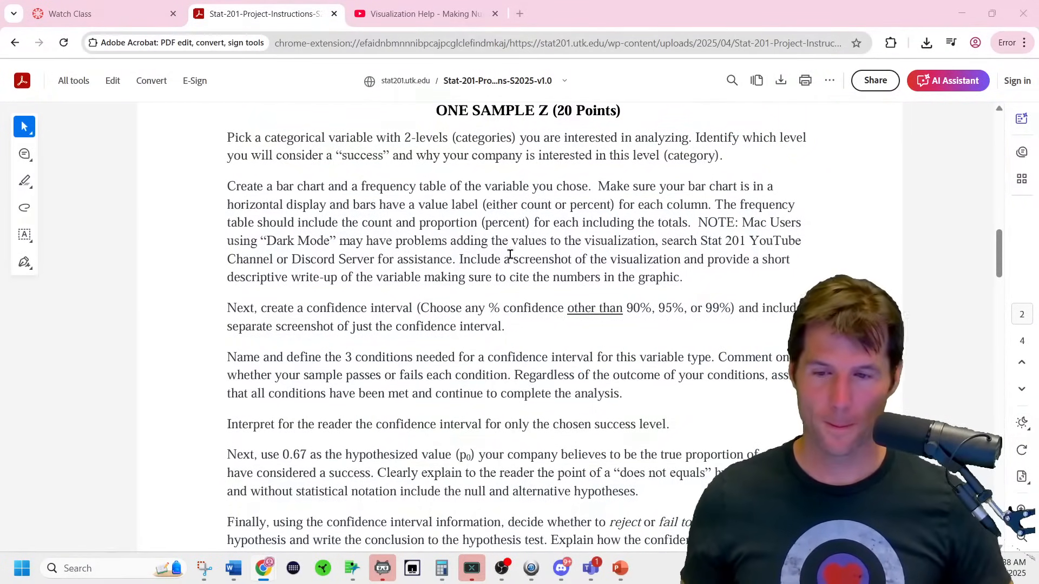
left_click(425, 13)
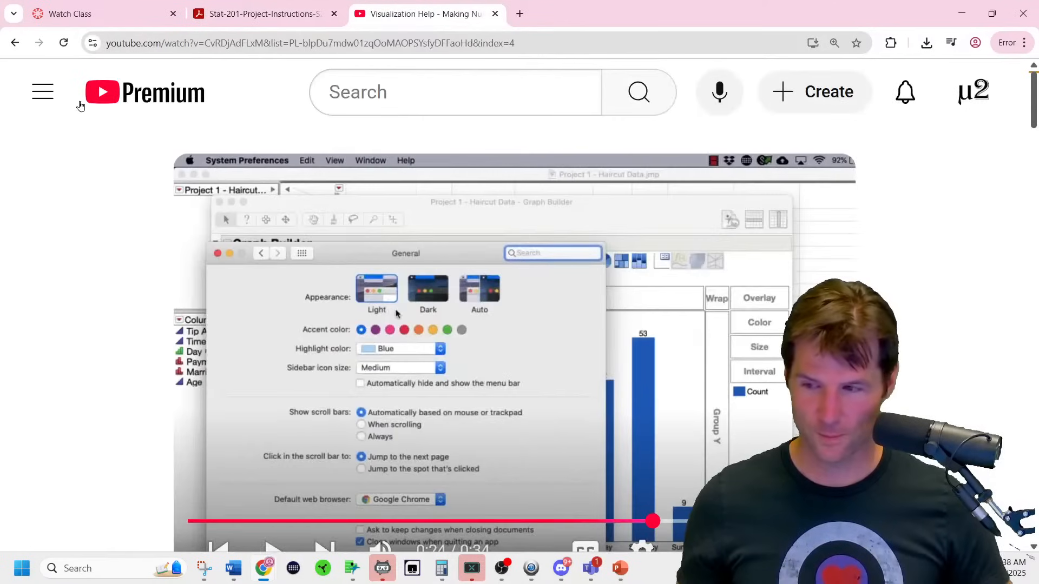
Go back to the channel's Playlists page, close the miniplayer and reduce the zoom to 125%.
left_click(14, 45)
left_click(14, 46)
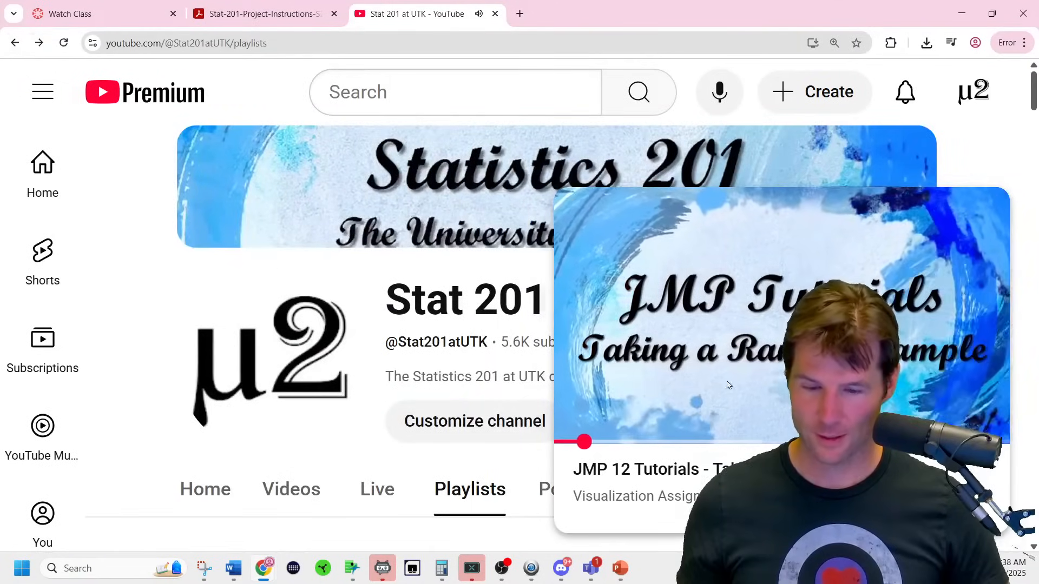
left_click(983, 211)
key("ctrl+minus")
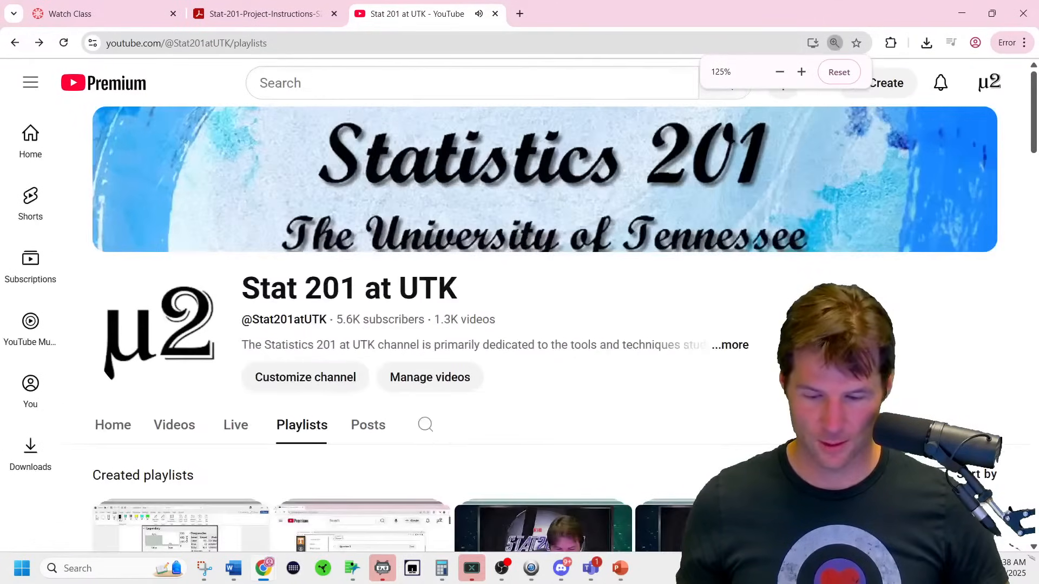
scroll(541, 324, "down", 5)
scroll(630, 458, "down", 15)
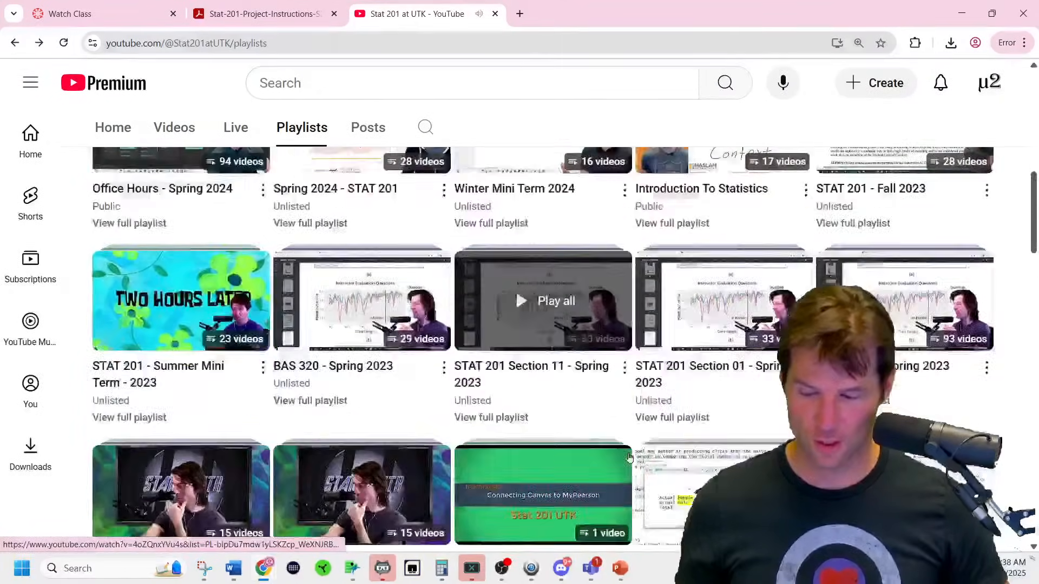
scroll(629, 459, "down", 5)
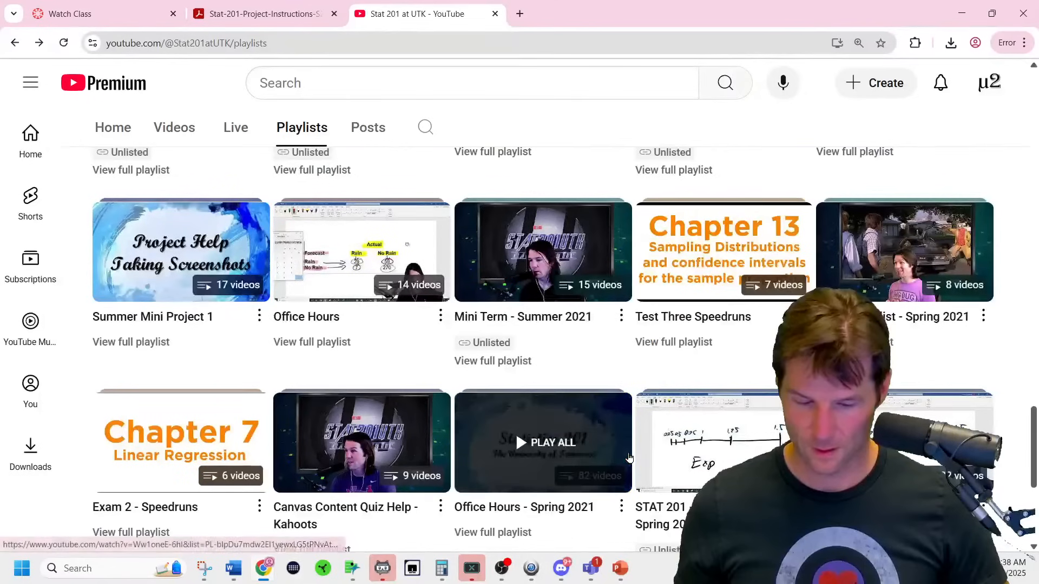
Find 'test' on the page and open the Test 3 Concept Review playlist.
key("ctrl+f")
type("exam")
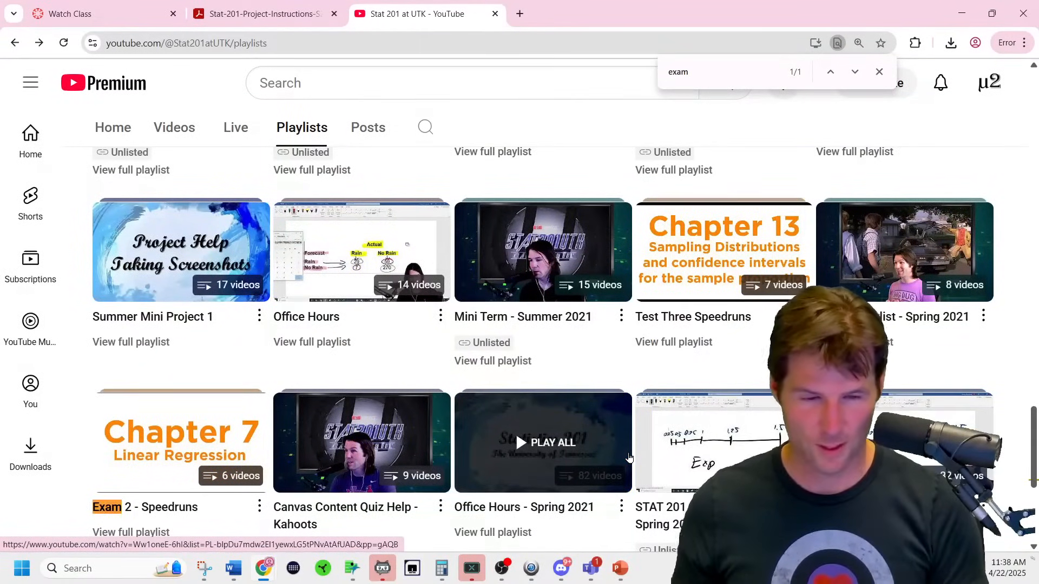
key("BackSpace")
key("BackSpace")
key("BackSpace")
key("BackSpace")
type("test")
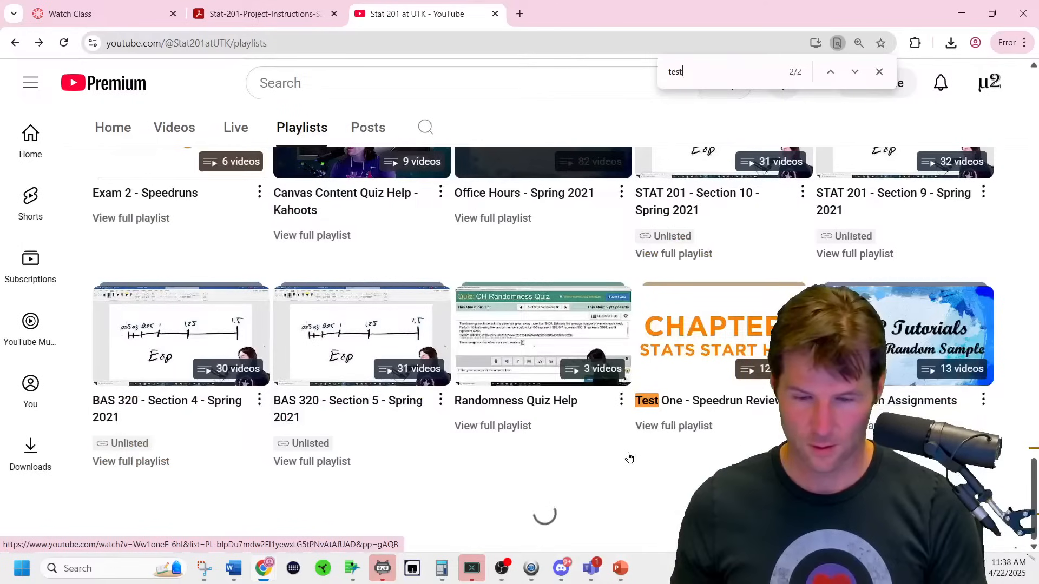
key("Return")
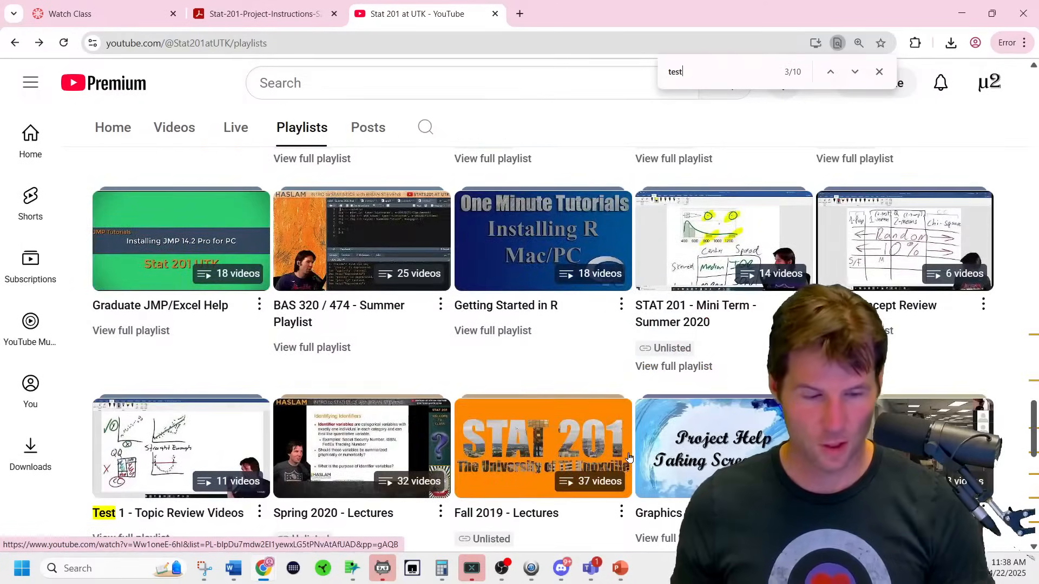
left_click(905, 241)
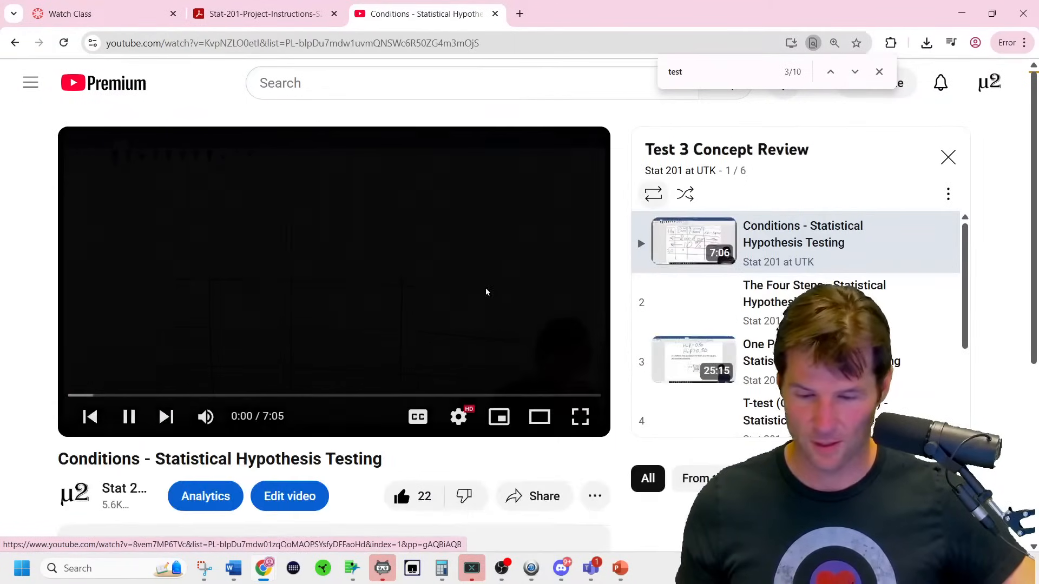
Scrub the Conditions video to 6:05 in full screen, showing the Random, 10% and Normal conditions chart.
double_click(477, 309)
left_click_drag(639, 536, 734, 535)
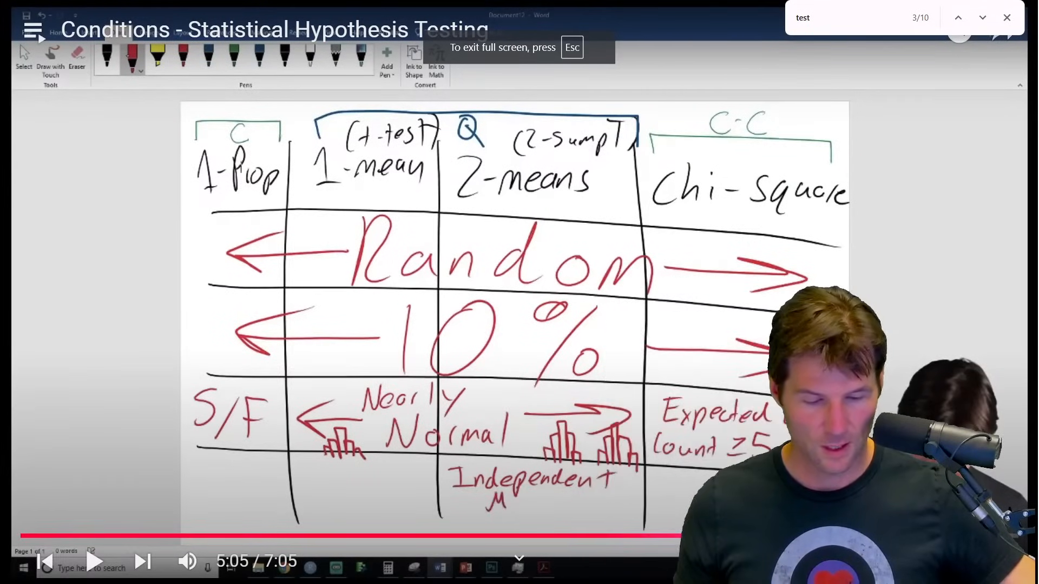
left_click(876, 536)
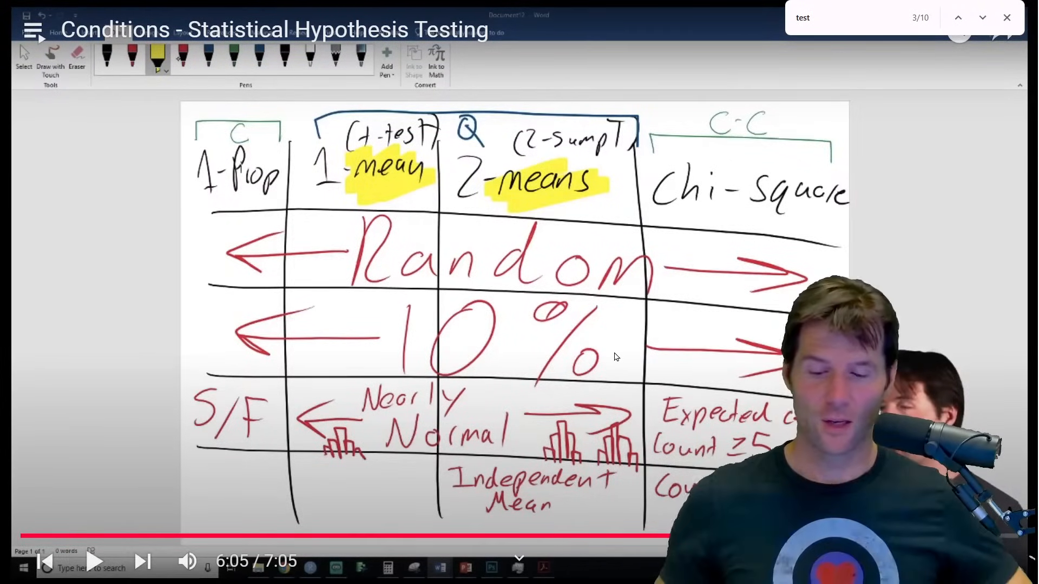
key("Escape")
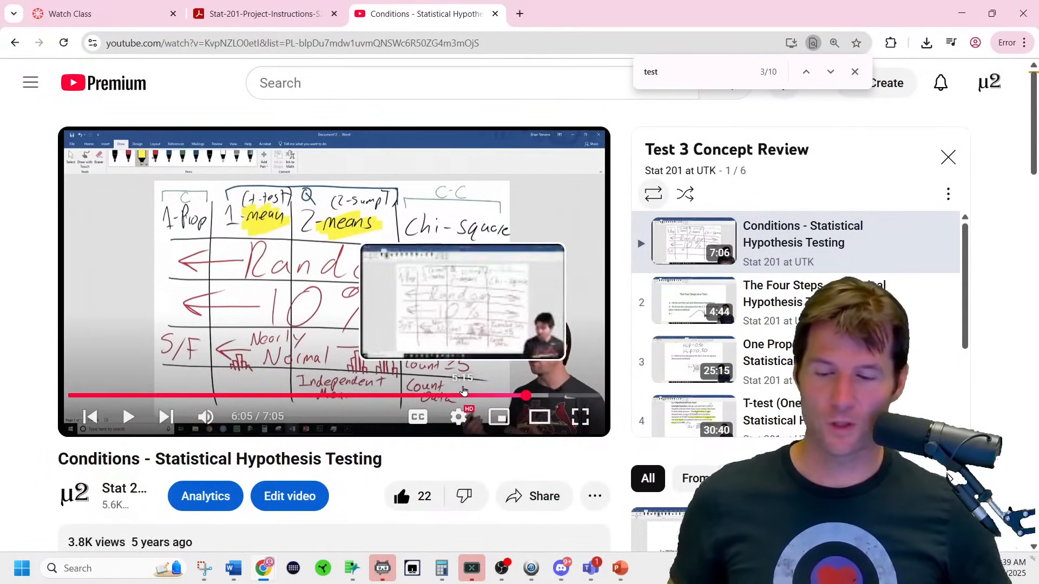
left_click(582, 421)
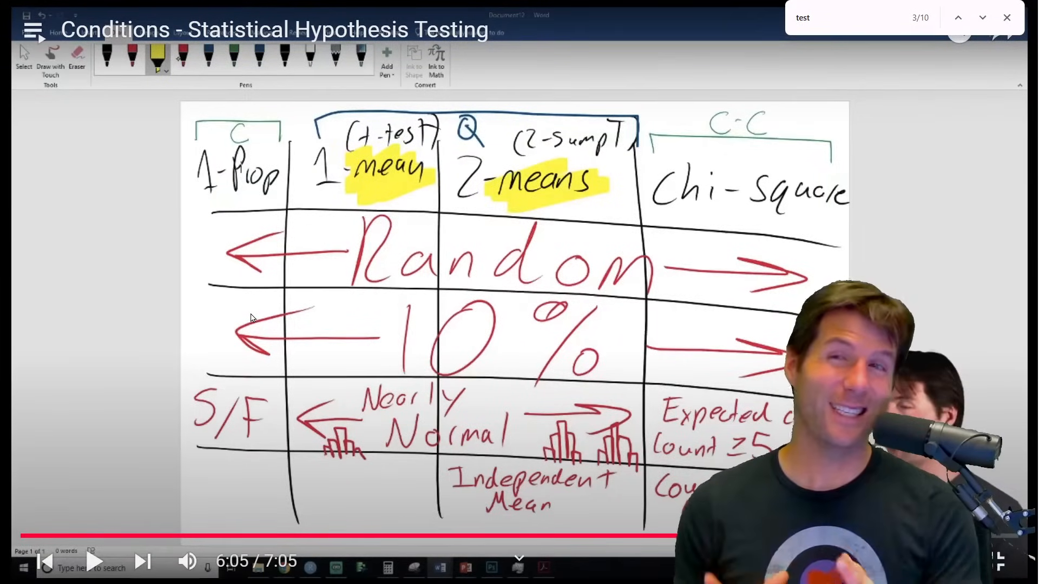
key("Escape")
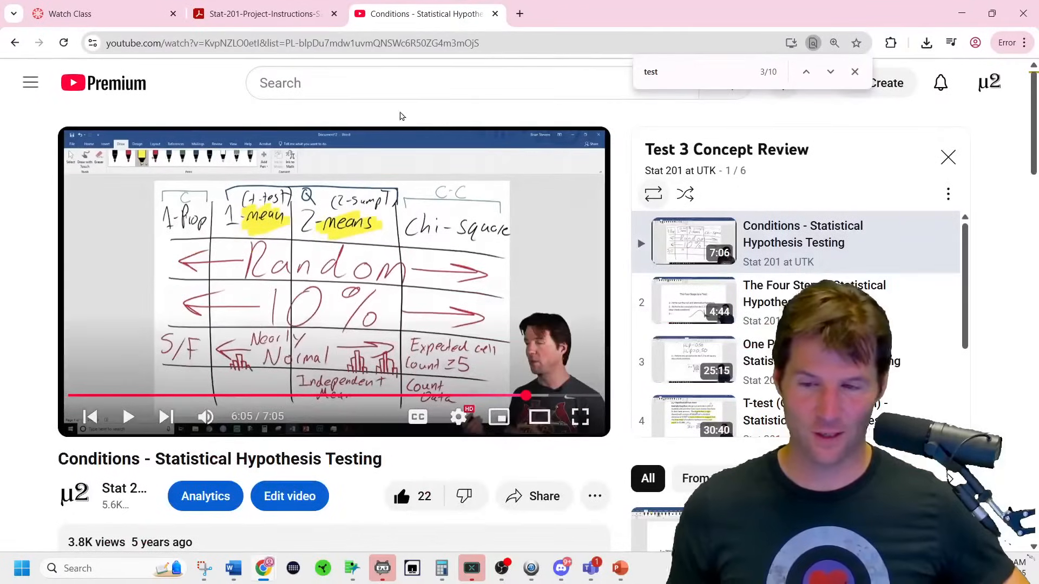
Return to the Word report and pick the green highlighter from the Draw tools.
key("alt+Tab")
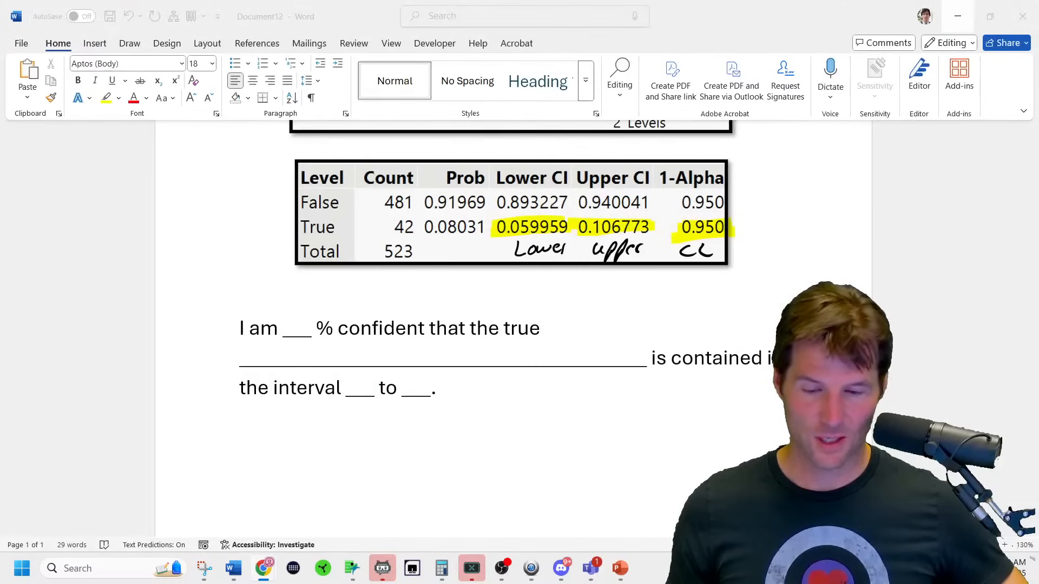
scroll(841, 259, "up", 5)
scroll(738, 456, "up", 8, "ctrl")
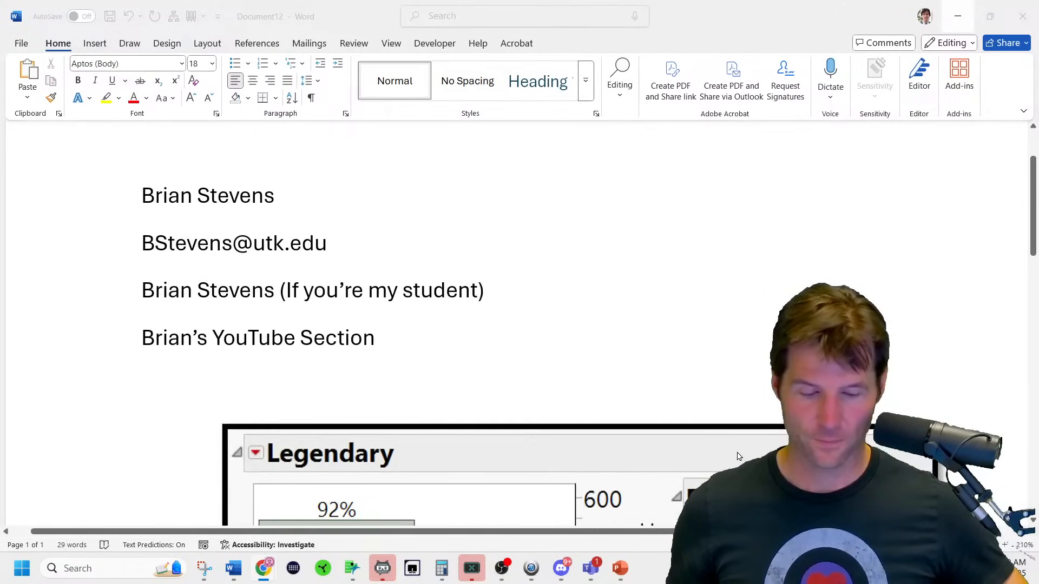
scroll(738, 457, "down", 1, "ctrl")
scroll(739, 456, "down", 3)
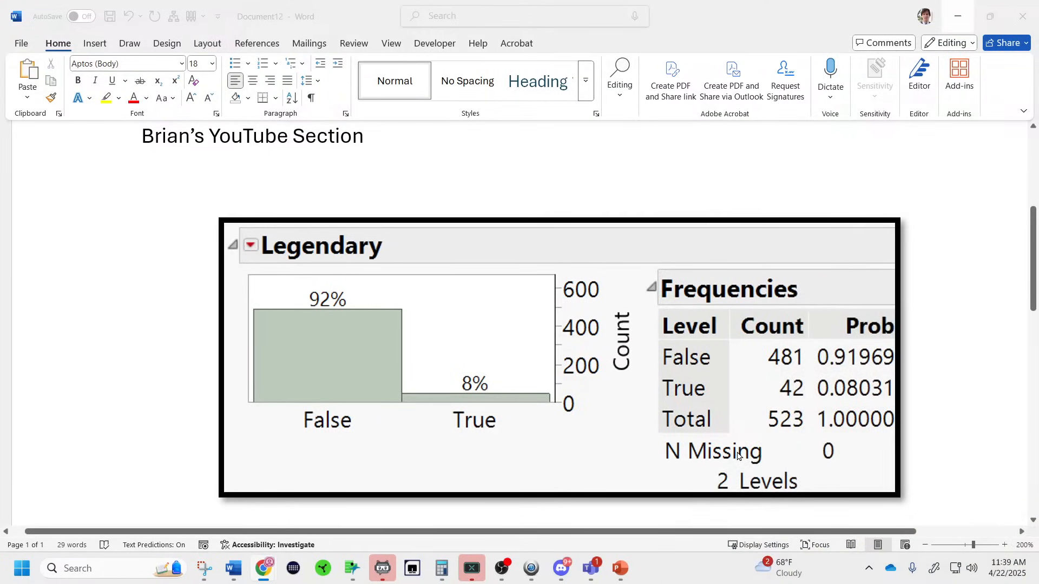
left_click(129, 43)
left_click(199, 63)
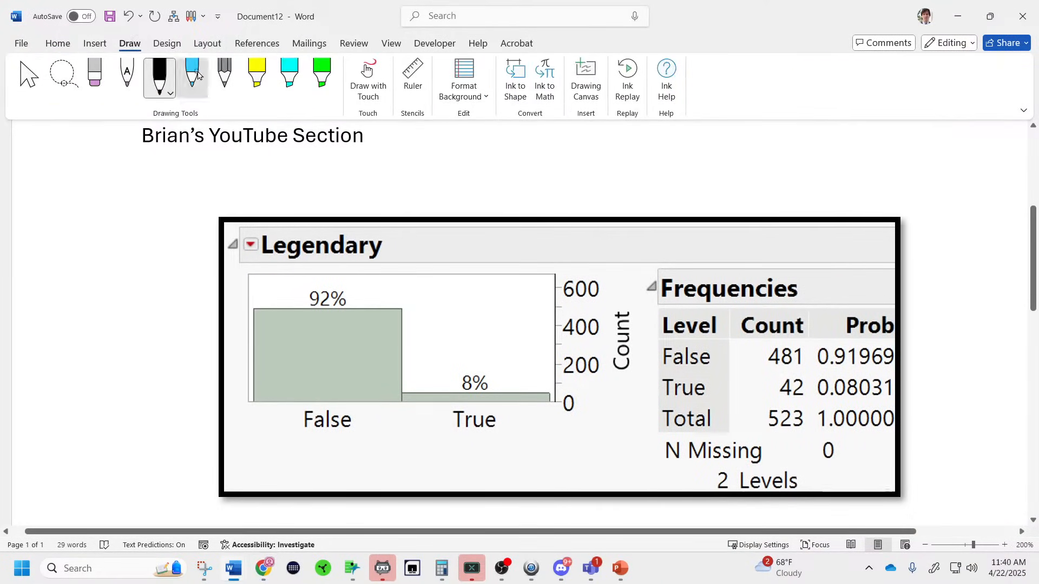
left_click(317, 68)
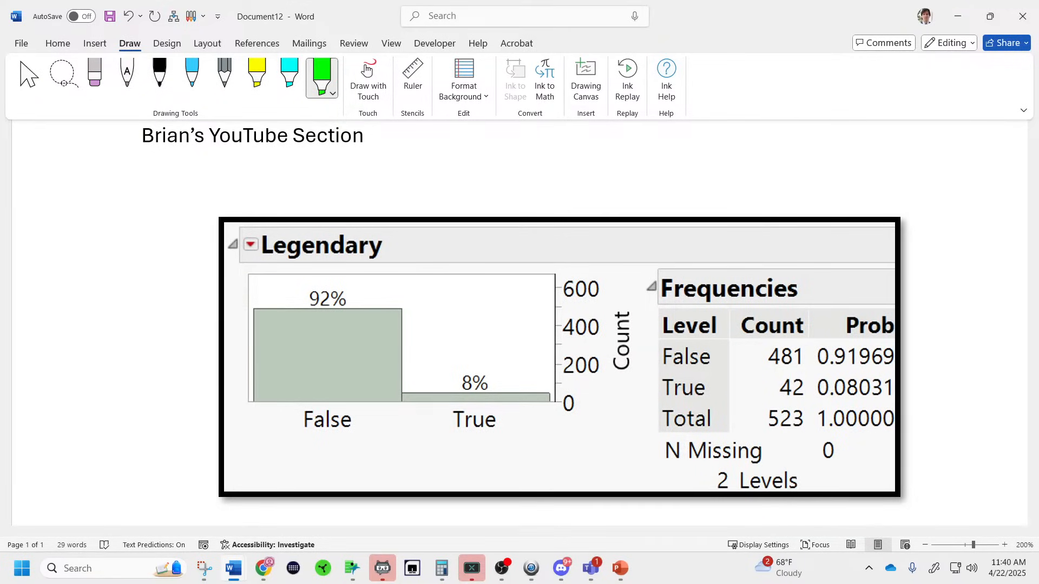
key("alt+Tab")
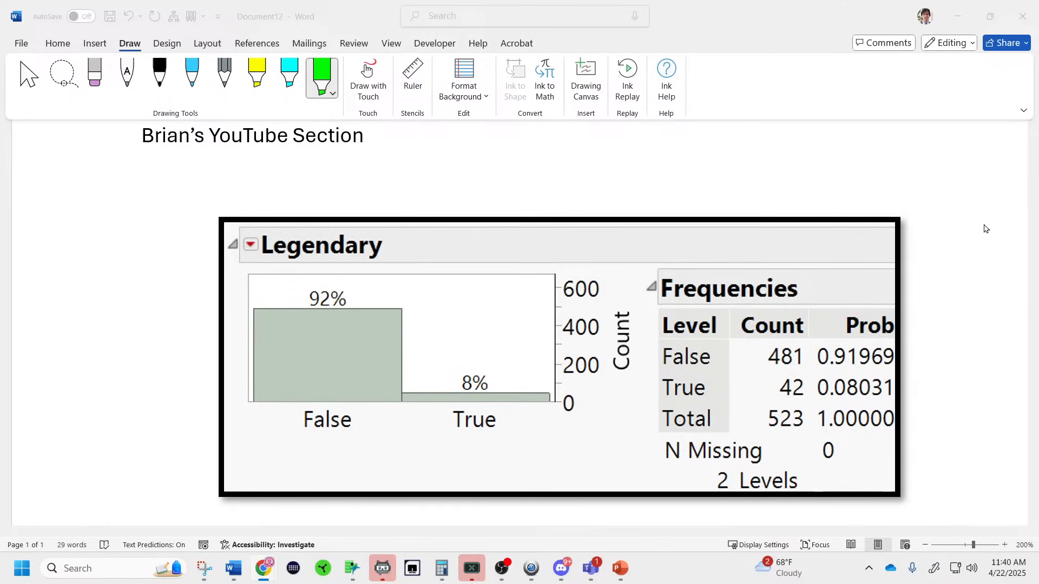
Highlight 481 and 42 in green, label them F and S, and check Frequencies.
left_click_drag(780, 383, 809, 387)
left_click_drag(761, 353, 805, 351)
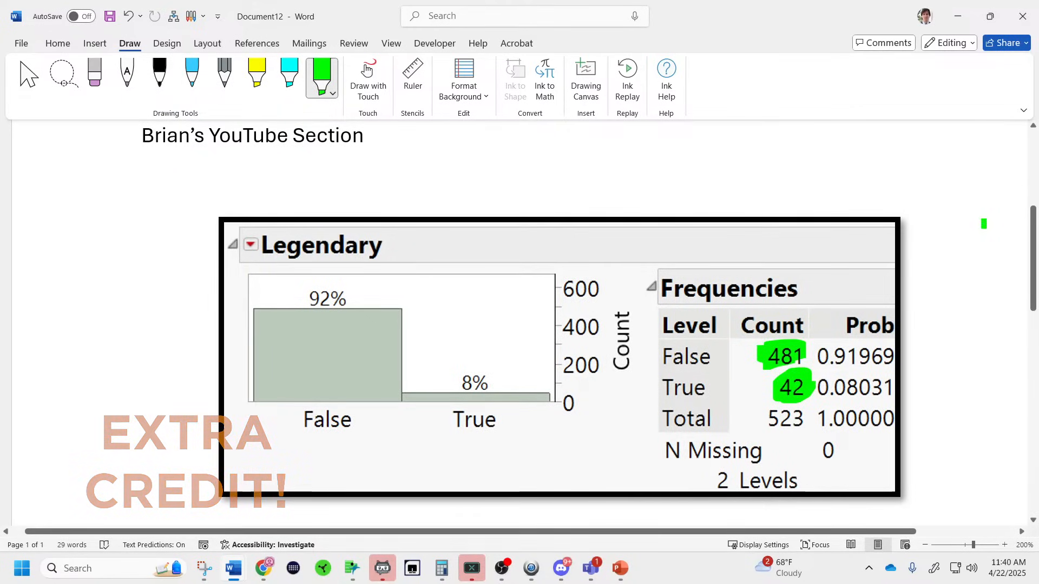
left_click(160, 76)
left_click_drag(751, 382, 732, 399)
mouse_move(737, 346)
left_mouse_down()
mouse_move(732, 370)
mouse_move(751, 345)
left_mouse_up()
left_click_drag(734, 359, 749, 356)
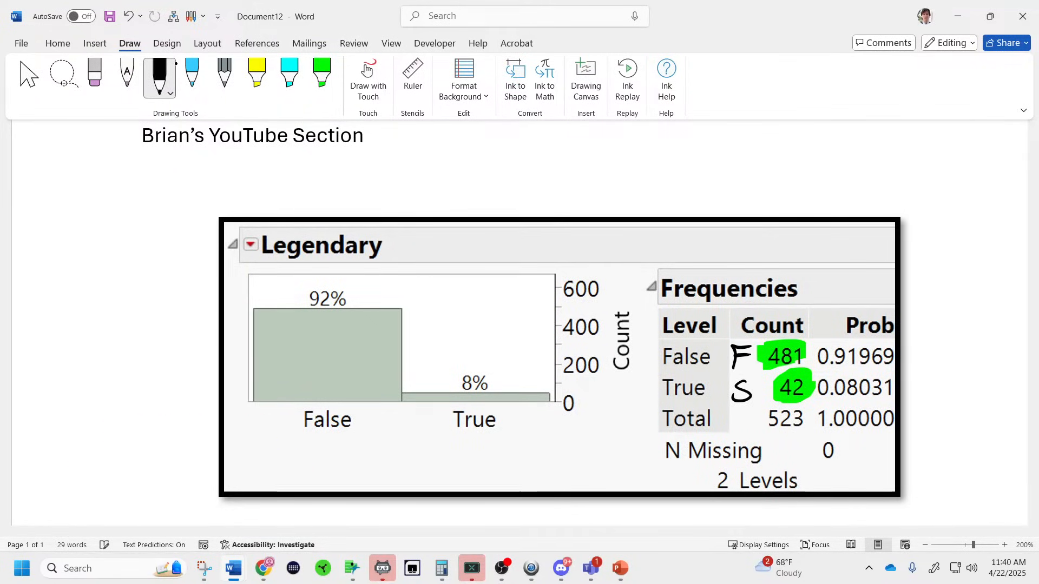
left_click_drag(818, 270, 875, 235)
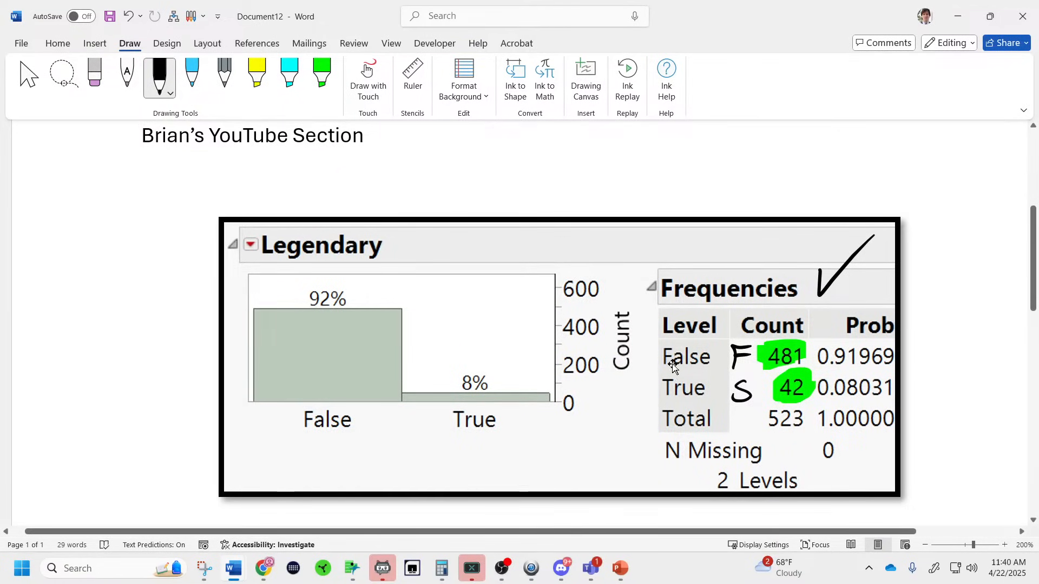
Handwrite np̂ and a second hatted term to the right of the frequency table.
scroll(681, 362, "down", 2)
scroll(693, 359, "down", 1)
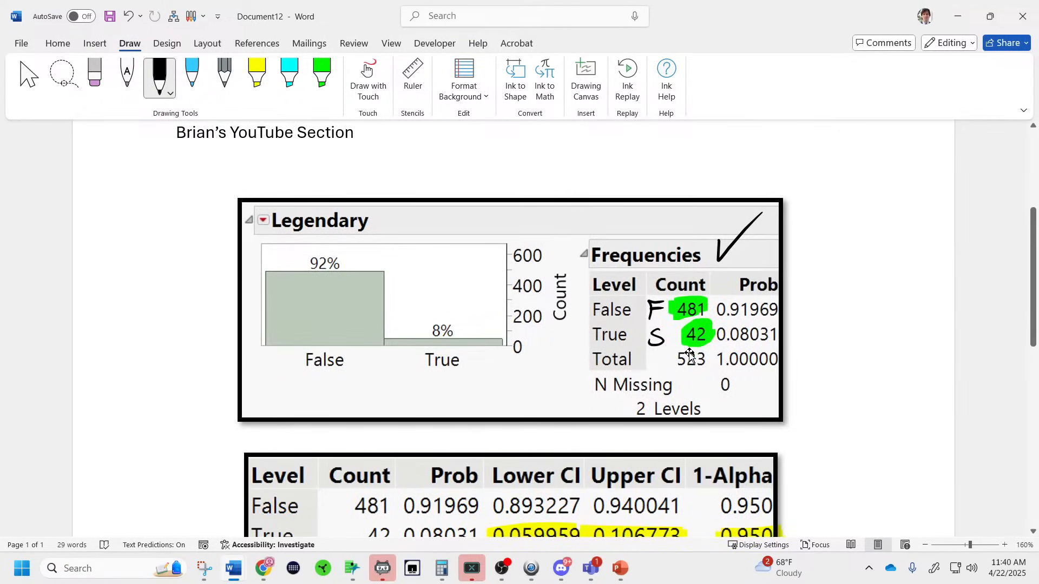
mouse_move(797, 280)
left_mouse_down()
mouse_move(818, 258)
mouse_move(828, 266)
left_mouse_up()
left_click_drag(831, 230, 846, 238)
mouse_move(801, 318)
left_mouse_down()
mouse_move(806, 304)
mouse_move(816, 313)
left_mouse_up()
mouse_move(821, 315)
left_mouse_down()
mouse_move(830, 306)
mouse_move(839, 340)
left_mouse_up()
left_click_drag(819, 298, 840, 297)
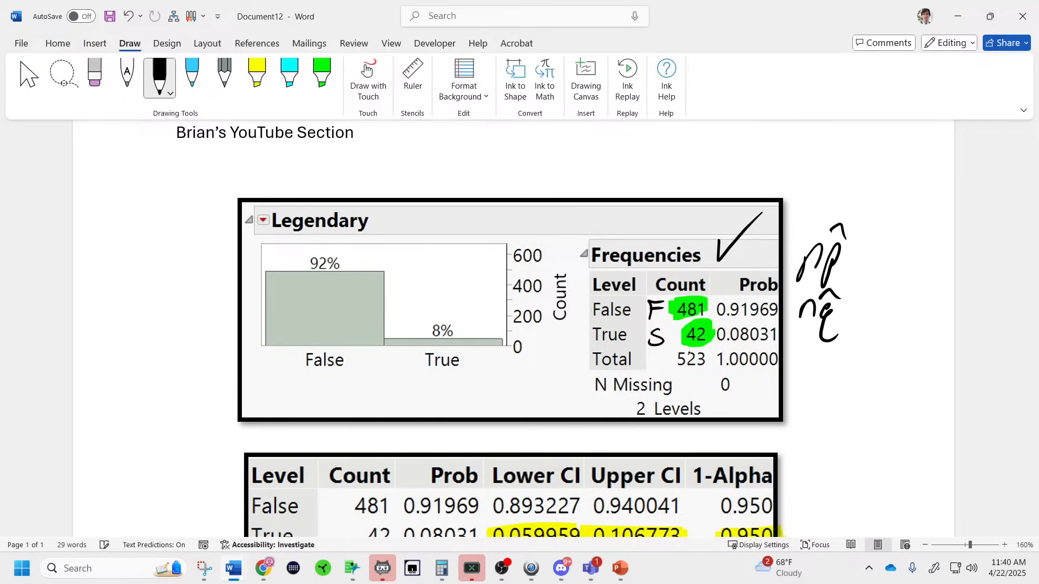
Handwrite the calculation 523·0.08031 = 42 above the table.
mouse_move(796, 158)
left_mouse_down()
mouse_move(781, 177)
mouse_move(842, 163)
mouse_move(869, 173)
mouse_move(877, 157)
mouse_move(885, 162)
left_mouse_up()
left_click(826, 169)
left_click_drag(890, 159, 893, 175)
left_click_drag(914, 158, 911, 175)
left_click_drag(845, 186, 857, 185)
left_click_drag(845, 194, 887, 194)
left_click_drag(885, 183, 882, 203)
left_click_drag(890, 187, 919, 200)
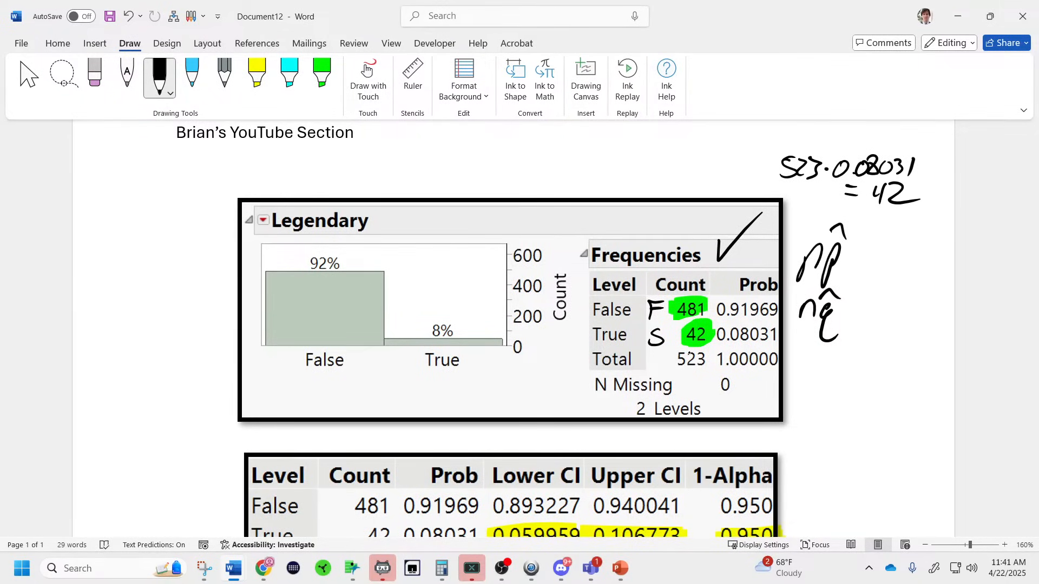
Write x/n = p̂ above the Legendary box, undoing a mistaken first attempt.
left_click_drag(572, 155, 577, 178)
mouse_move(587, 156)
left_mouse_down()
mouse_move(569, 177)
mouse_move(603, 159)
left_mouse_up()
left_click_drag(588, 169, 615, 158)
left_click_drag(620, 148, 617, 158)
key("ctrl+z")
key("ctrl+z")
key("ctrl+z")
key("ctrl+z")
key("ctrl+z")
key("ctrl+z")
left_click_drag(575, 139, 589, 160)
mouse_move(585, 147)
left_mouse_down()
mouse_move(567, 162)
mouse_move(590, 172)
left_mouse_up()
mouse_move(570, 199)
left_mouse_down()
mouse_move(586, 198)
mouse_move(608, 166)
left_mouse_up()
mouse_move(593, 178)
left_mouse_down()
mouse_move(608, 176)
mouse_move(622, 200)
left_mouse_up()
mouse_move(625, 169)
left_mouse_down()
mouse_move(623, 185)
mouse_move(647, 159)
left_mouse_up()
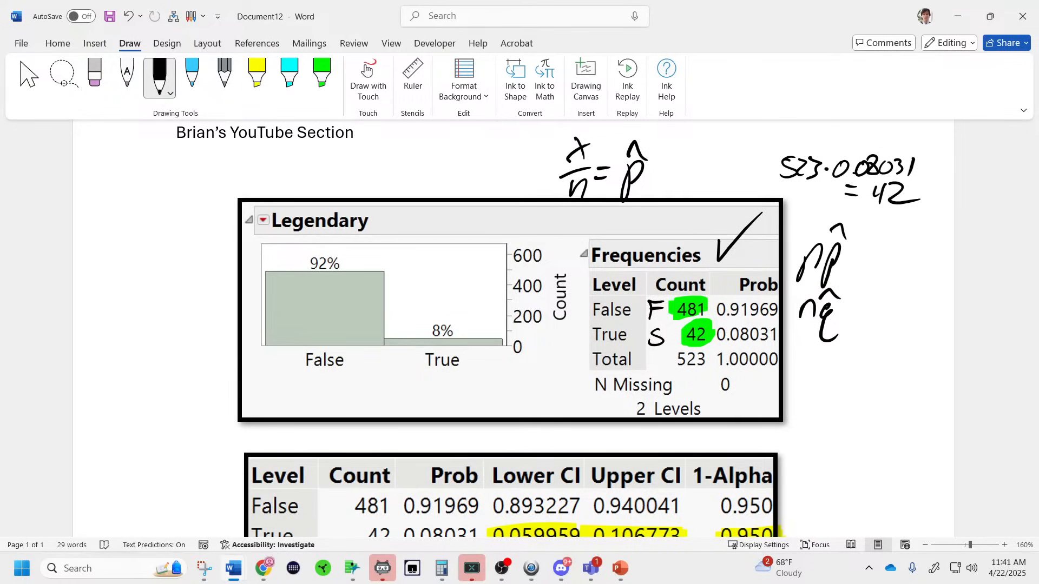
Write np̂ = x to its left and circle the True row of the frequency table.
mouse_move(409, 157)
left_mouse_down()
mouse_move(406, 189)
mouse_move(424, 188)
left_mouse_up()
mouse_move(431, 156)
left_mouse_down()
mouse_move(427, 203)
mouse_move(431, 184)
left_mouse_up()
left_click_drag(433, 141, 464, 157)
left_click_drag(457, 170, 478, 183)
left_click_drag(488, 141, 485, 179)
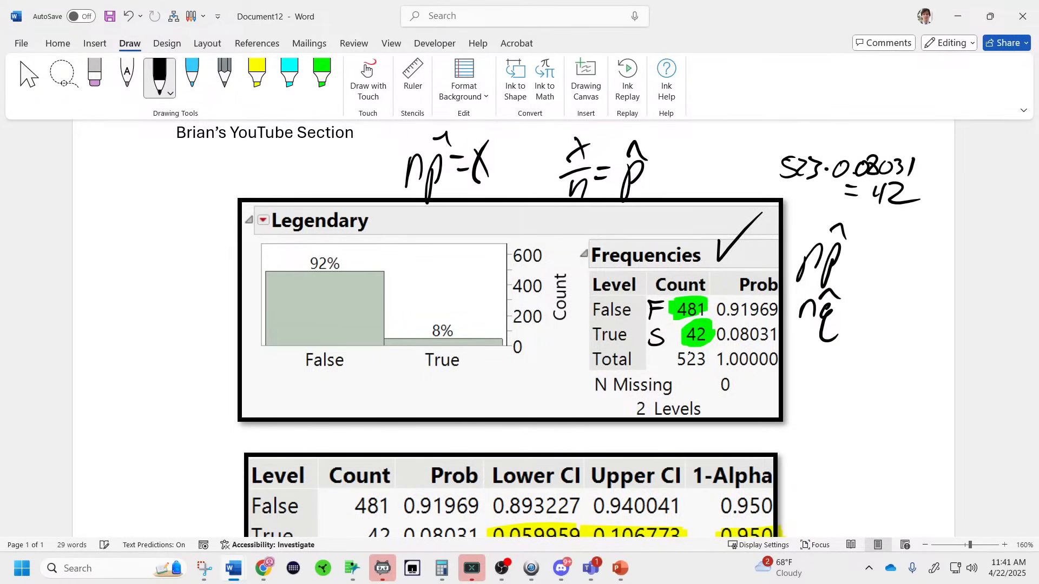
mouse_move(726, 325)
left_mouse_down()
mouse_move(667, 321)
mouse_move(757, 331)
left_mouse_up()
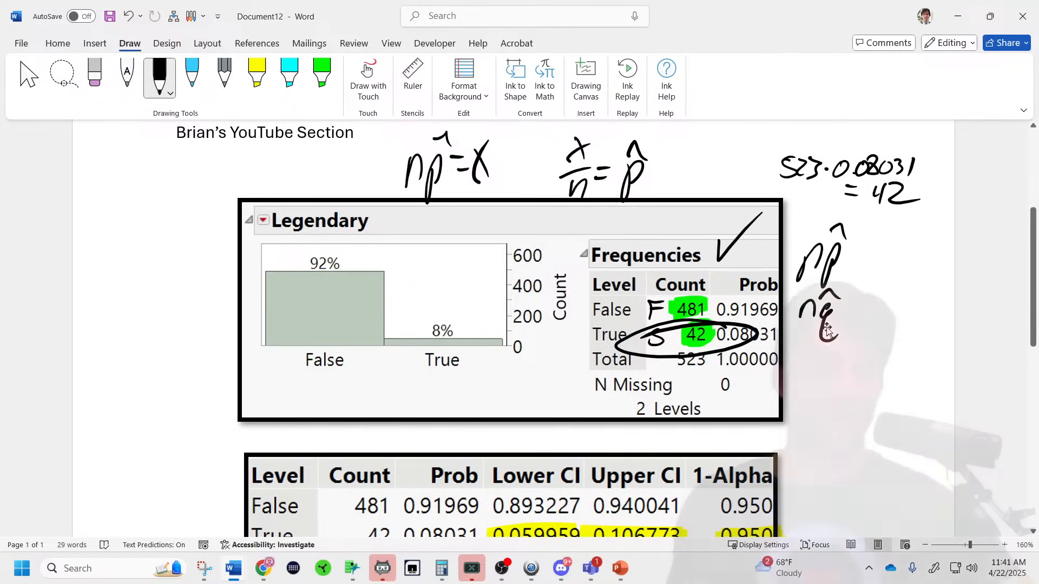
Scroll through the annotated tables and confidence sentence, then preview the open Chrome windows from the taskbar.
scroll(826, 330, "down", 7)
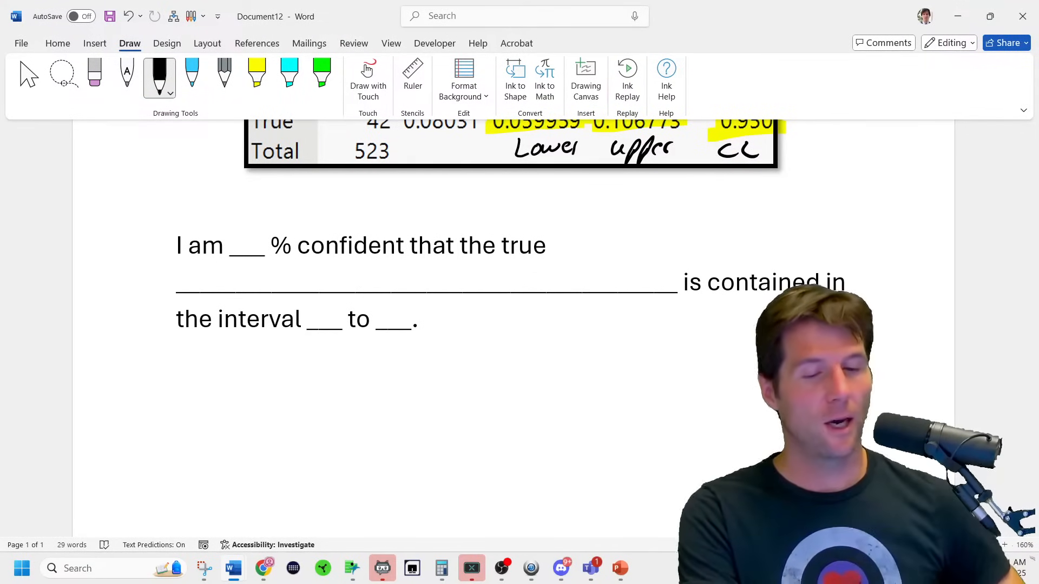
scroll(514, 324, "up", 5)
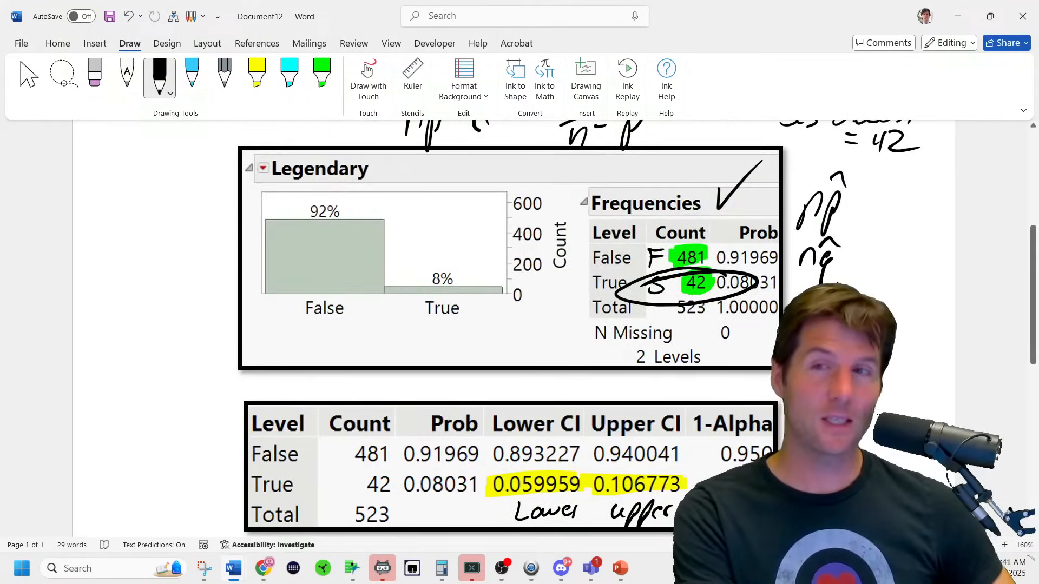
scroll(574, 509, "down", 2)
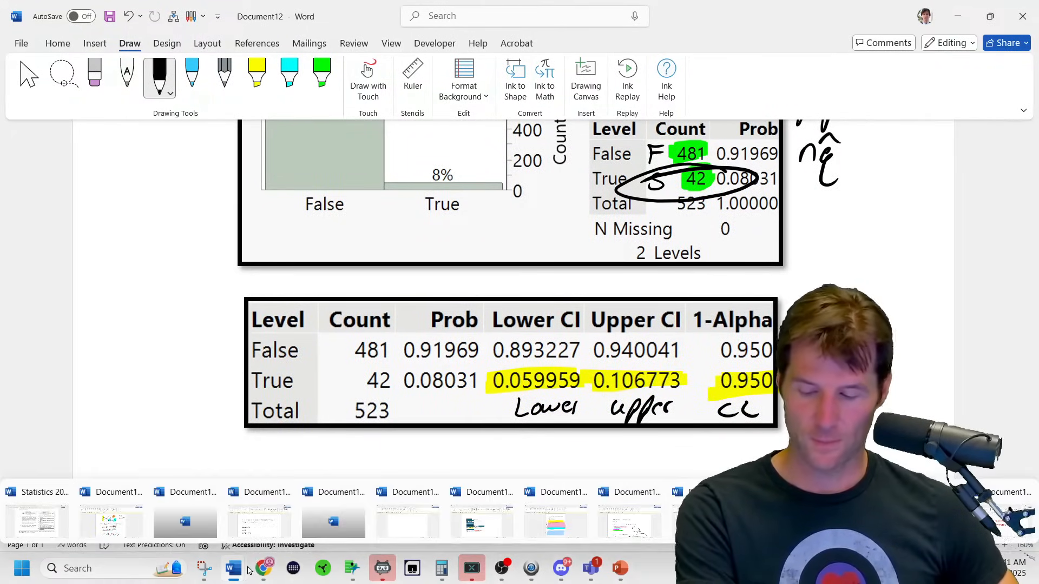
mouse_move(296, 573)
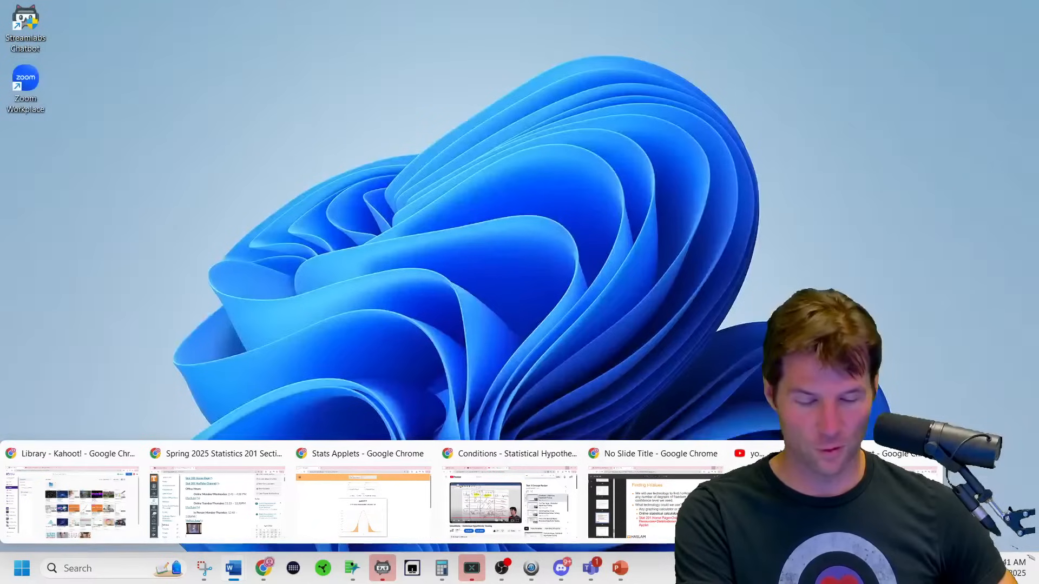
mouse_move(660, 527)
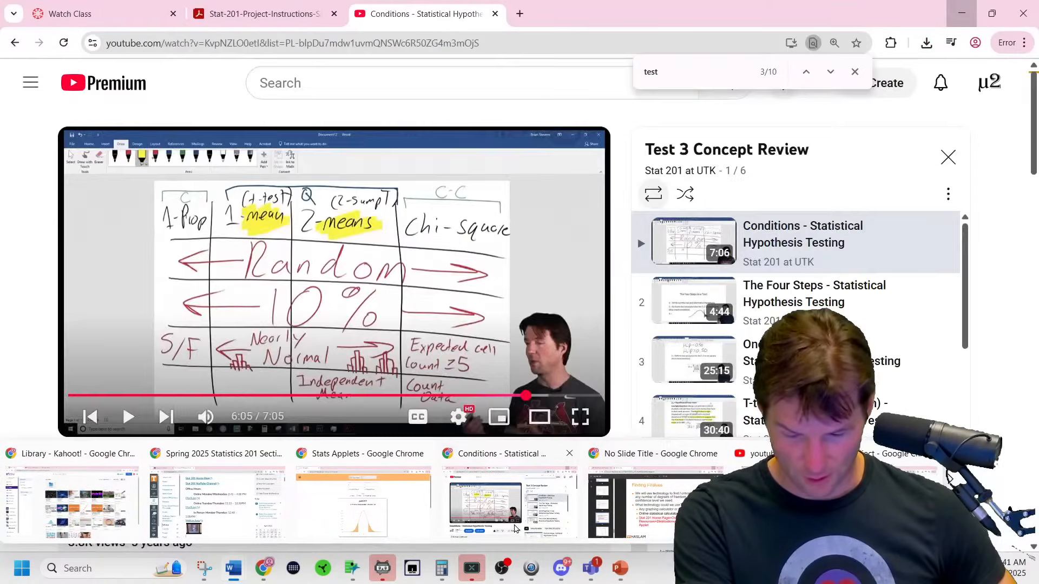
Bring up the Stat-201 instructions PDF and select 0.67 in the one-sample Z hypothesis paragraph.
left_click(509, 504)
left_click(247, 14)
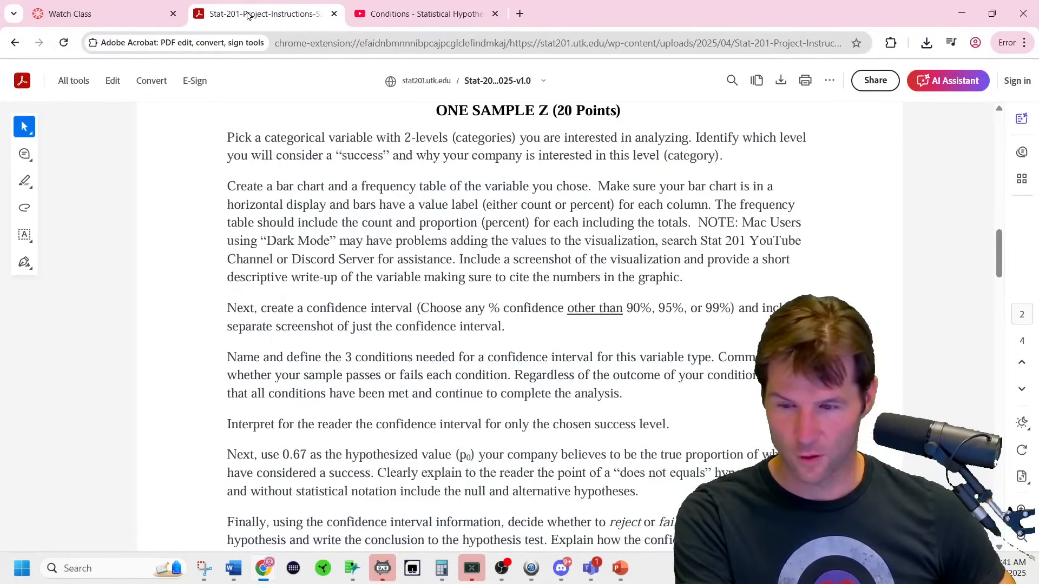
scroll(447, 323, "down", 3)
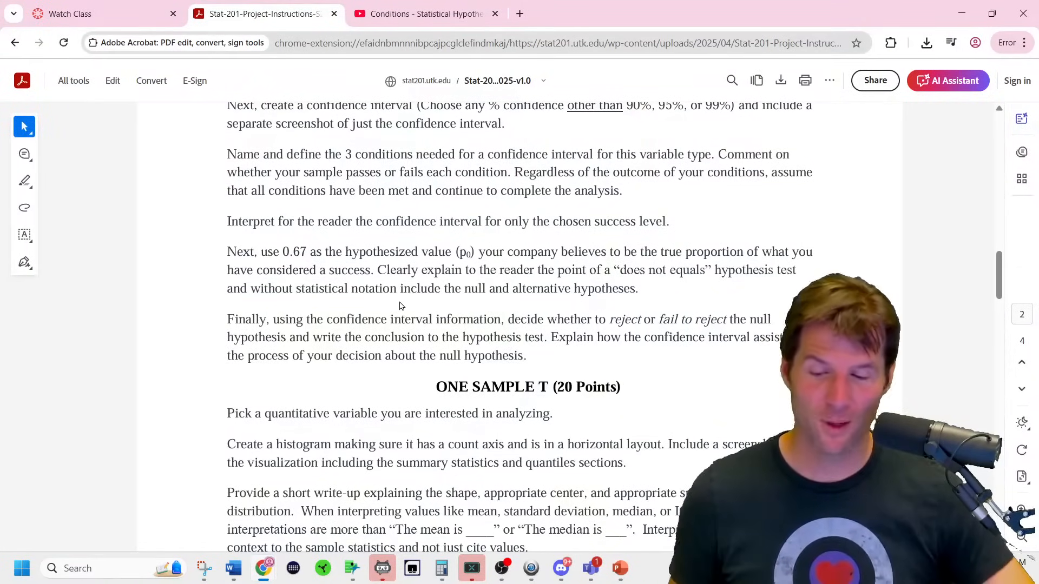
scroll(399, 304, "up", 1)
scroll(399, 304, "up", 1)
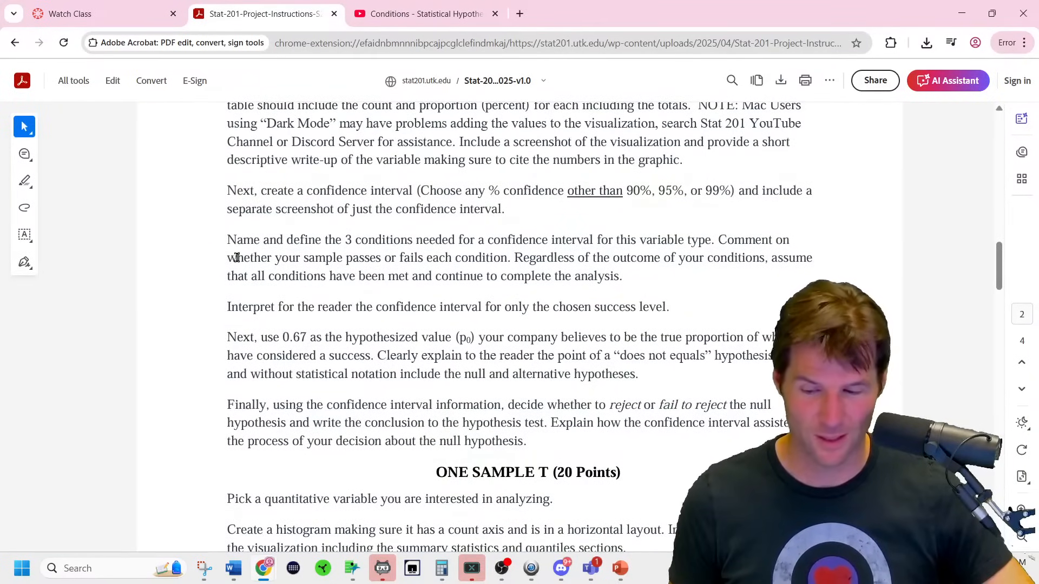
left_click_drag(286, 338, 307, 340)
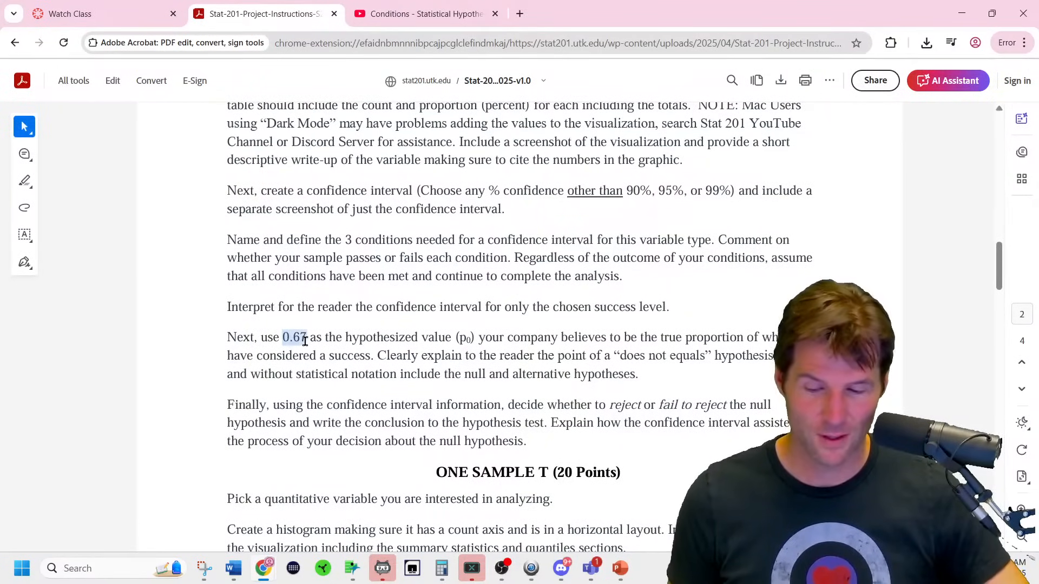
left_click(339, 356)
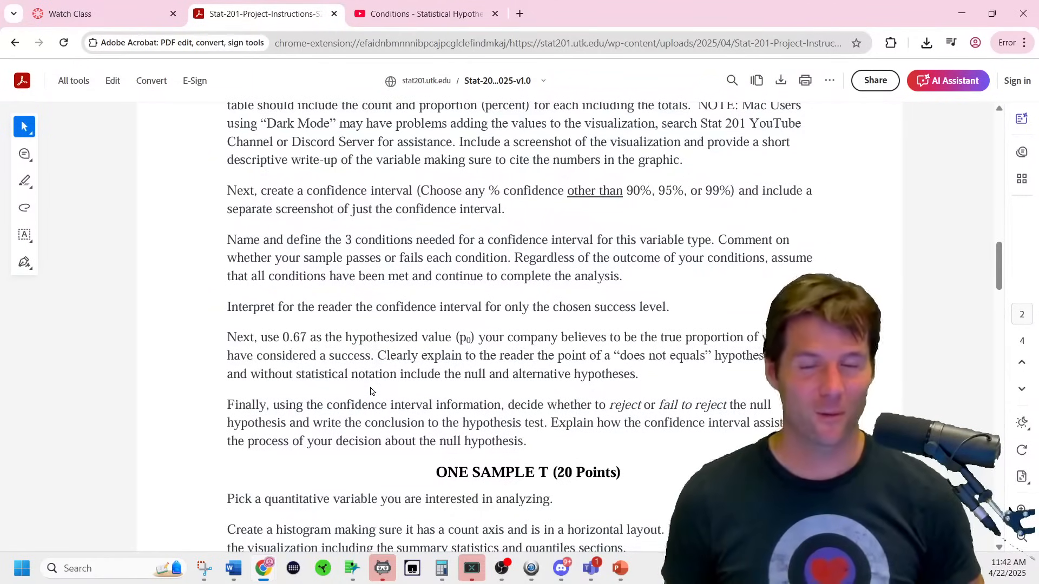
Scroll to the conclusion steps and One Sample T section, then list the open JMP windows.
scroll(336, 384, "down", 3)
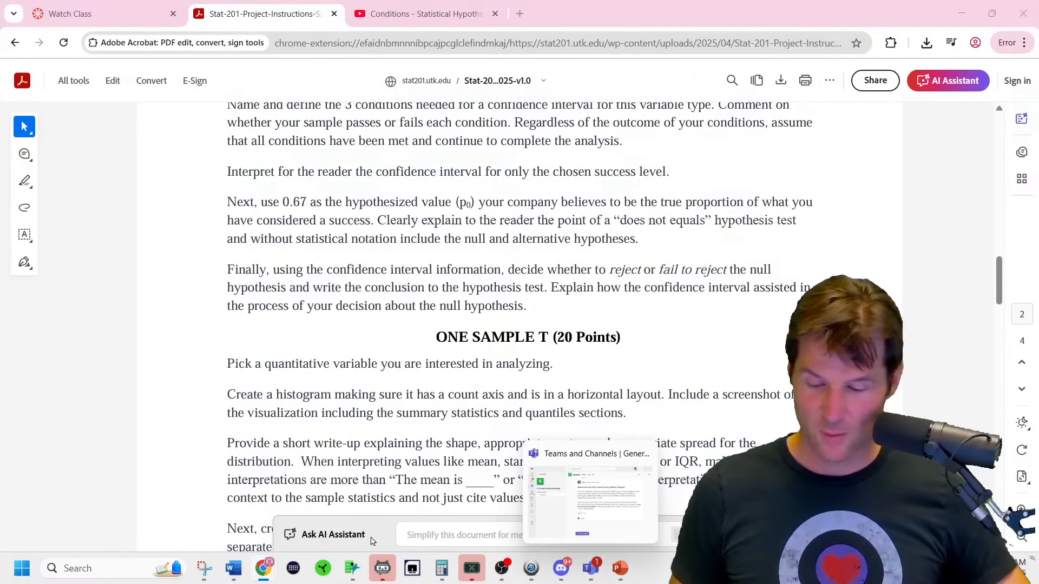
left_click(352, 568)
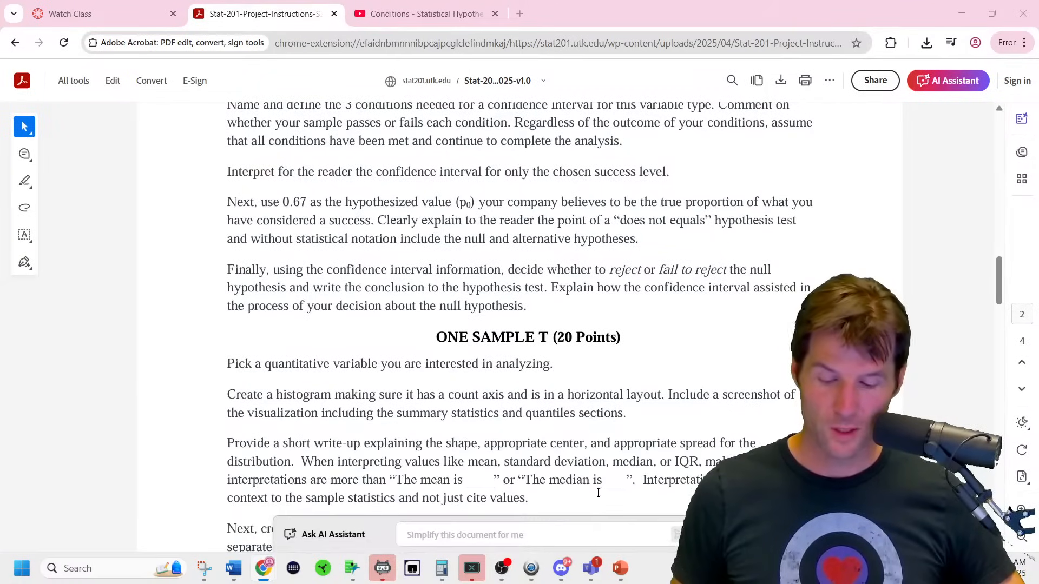
mouse_move(630, 580)
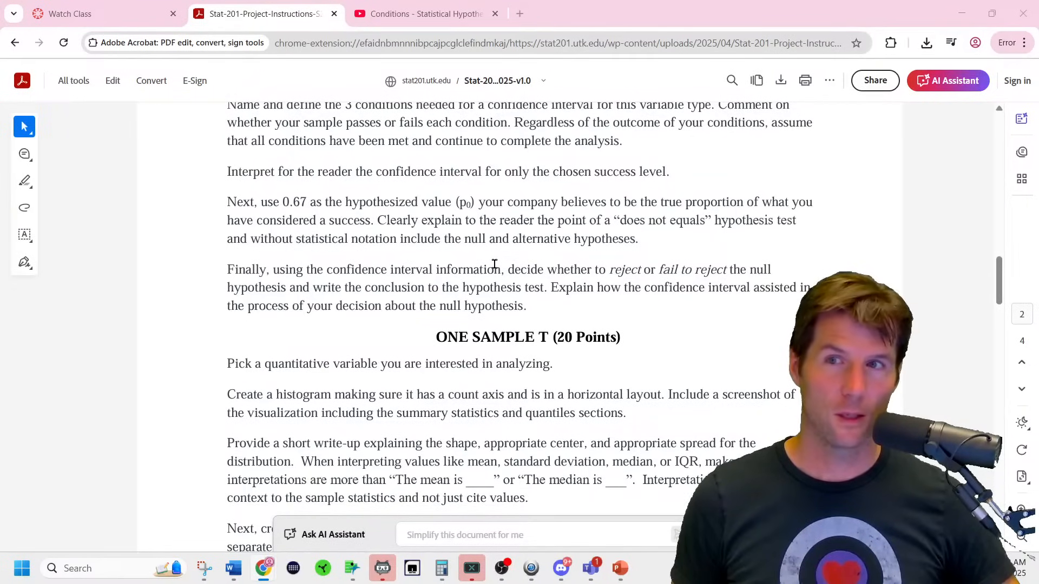
Switch to Document13 and choose the black ink pen in the Draw tools.
mouse_move(239, 573)
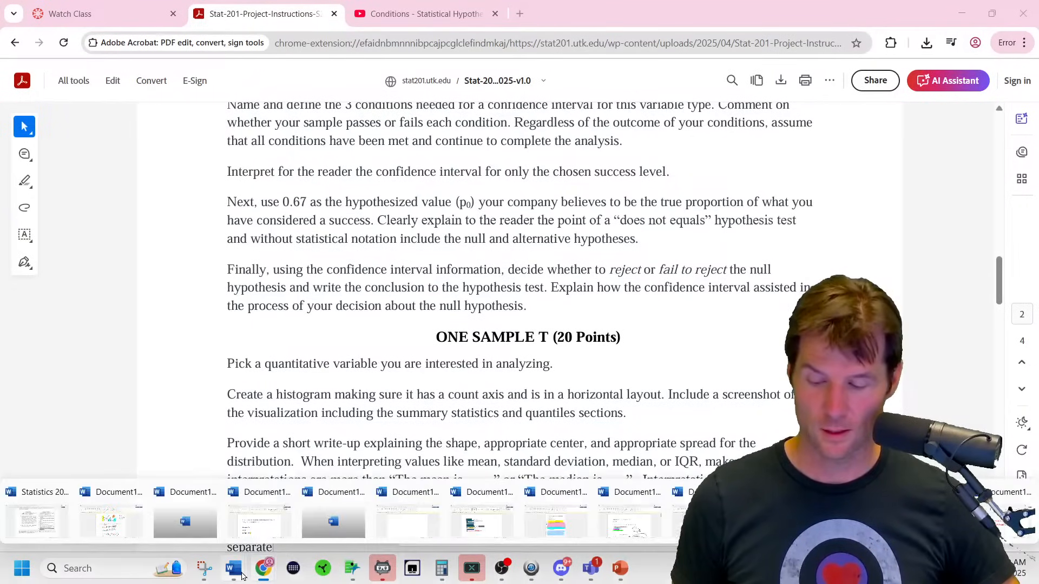
left_click(431, 512)
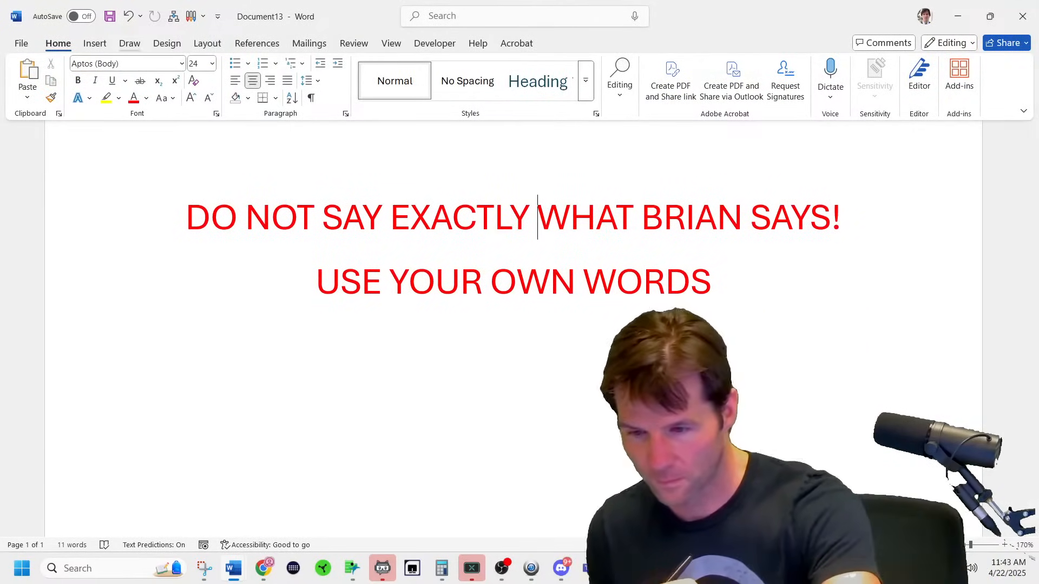
left_click(130, 43)
left_click(163, 78)
Handwrite the null hypothesis H₀: p = 0.67 below the red warning text.
left_click_drag(282, 332, 281, 394)
mouse_move(279, 361)
left_mouse_down()
mouse_move(300, 361)
mouse_move(310, 387)
left_mouse_up()
left_click_drag(316, 379, 318, 380)
left_click(343, 342)
left_click(341, 380)
mouse_move(373, 416)
left_mouse_down()
mouse_move(370, 373)
mouse_move(450, 361)
mouse_move(446, 344)
left_mouse_up()
left_click_drag(487, 335, 525, 370)
left_click(511, 375)
left_click_drag(547, 338, 557, 390)
left_click_drag(296, 430, 298, 502)
Handwrite the alternative hypothesis H_A: p ≠ 0.67 beneath it.
mouse_move(295, 473)
left_mouse_down()
mouse_move(311, 465)
mouse_move(318, 501)
left_mouse_up()
mouse_move(325, 511)
left_mouse_down()
mouse_move(345, 513)
mouse_move(341, 489)
mouse_move(356, 477)
mouse_move(442, 439)
left_mouse_up()
left_click(351, 451)
mouse_move(417, 458)
left_mouse_down()
mouse_move(442, 457)
mouse_move(420, 492)
left_mouse_up()
left_click(497, 472)
left_click_drag(480, 428, 543, 479)
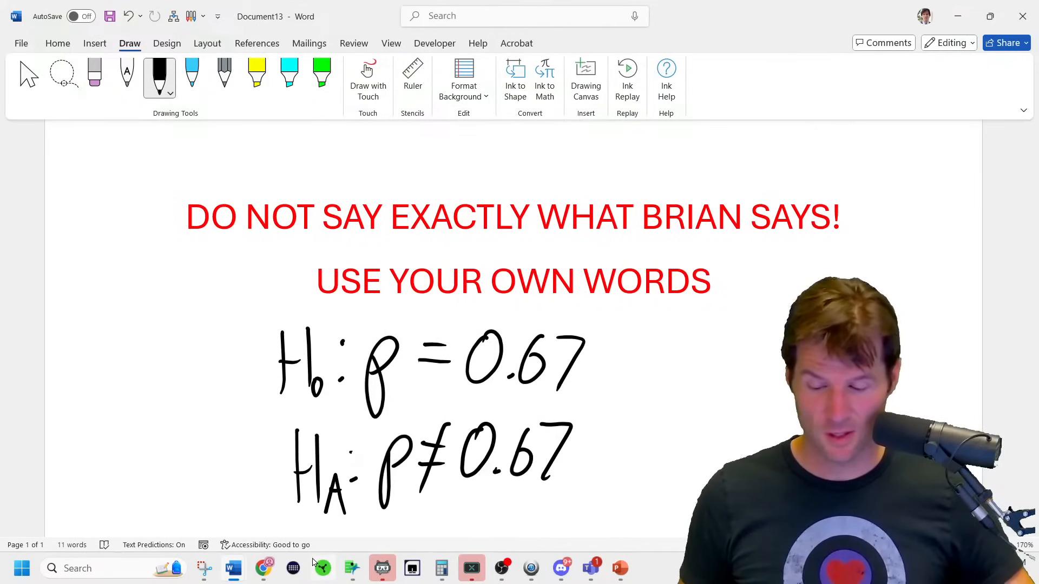
mouse_move(250, 572)
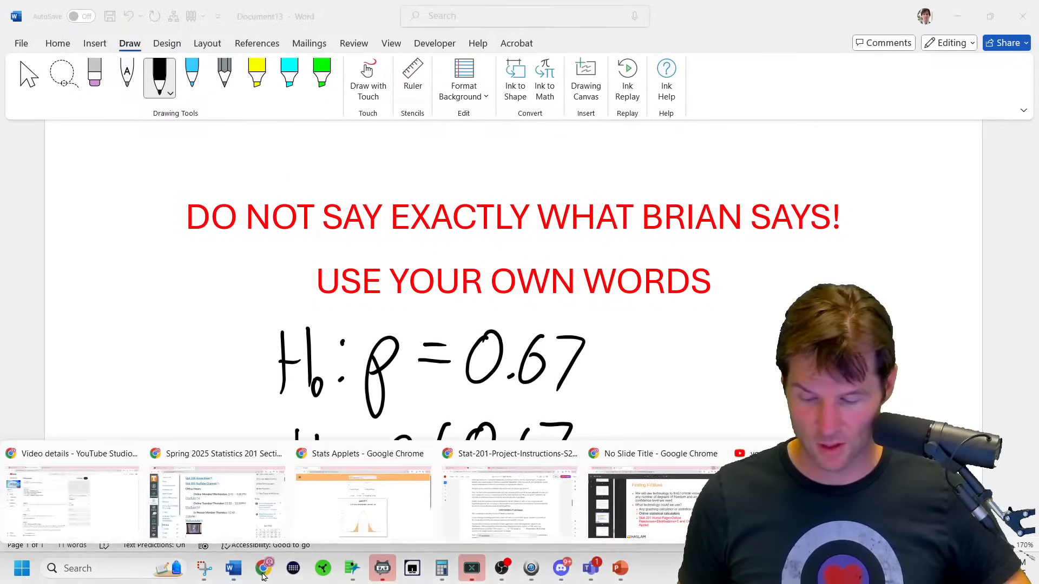
left_click(560, 510)
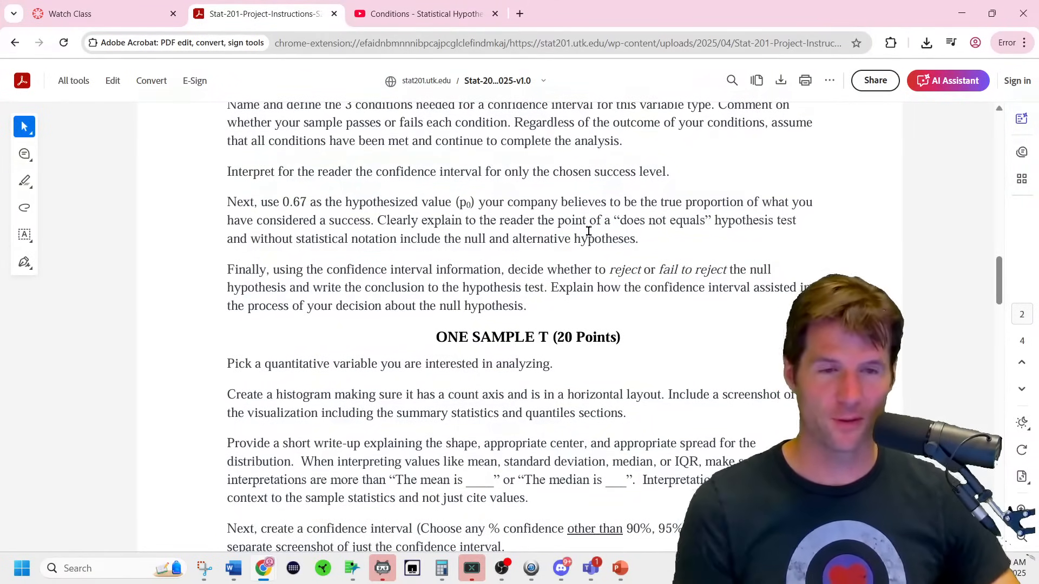
left_click_drag(278, 199, 310, 198)
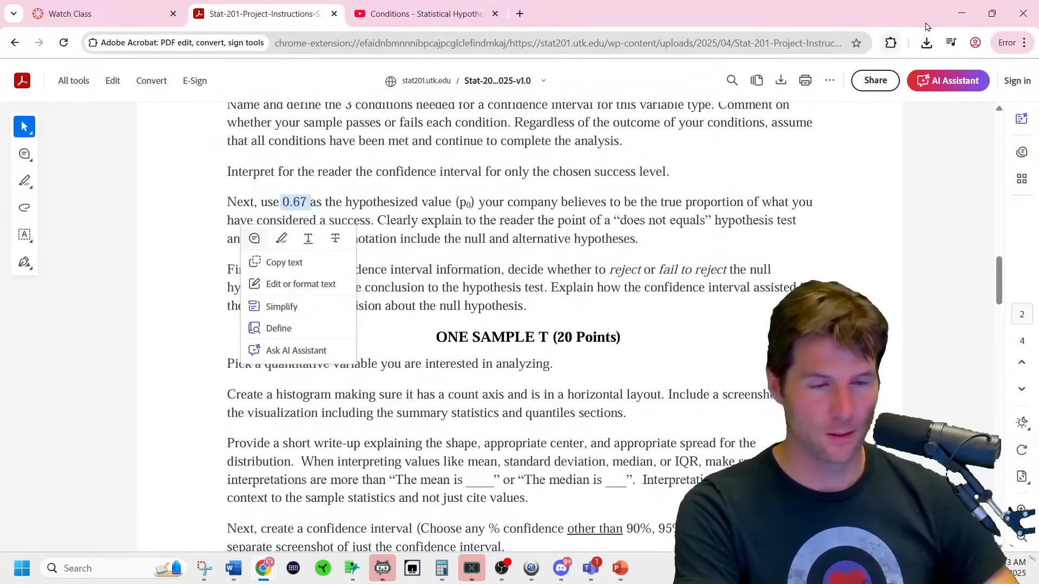
left_click(962, 13)
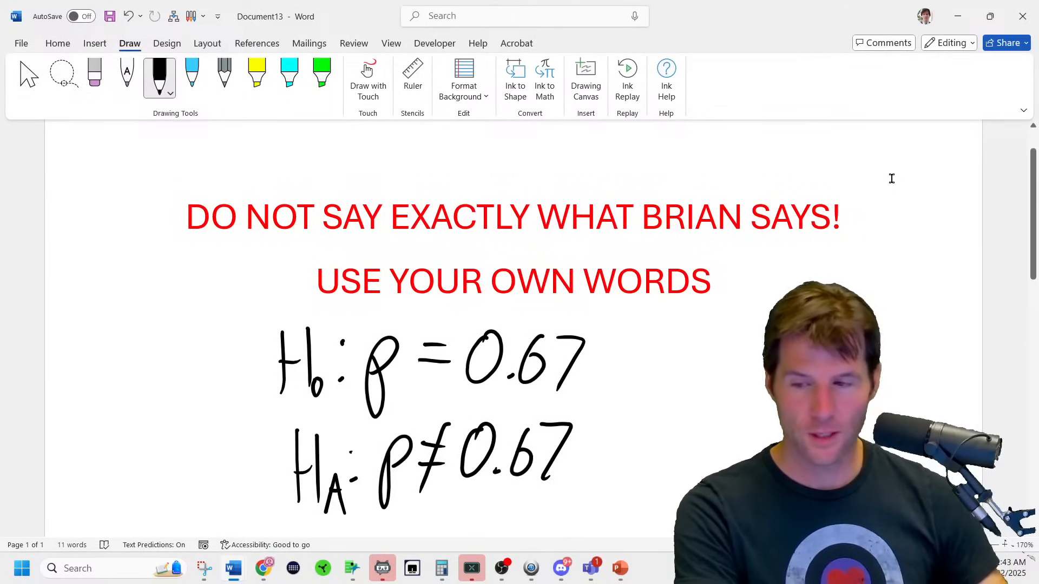
Try yellow highlighting and a ring on the H₀: p = 0.67 line, then undo them.
left_click(257, 75)
mouse_move(379, 354)
left_mouse_down()
mouse_move(387, 333)
mouse_move(360, 387)
mouse_move(365, 410)
mouse_move(401, 378)
left_mouse_up()
mouse_move(446, 333)
left_mouse_down()
mouse_move(442, 352)
mouse_move(506, 332)
mouse_move(455, 390)
mouse_move(573, 340)
mouse_move(527, 411)
left_mouse_up()
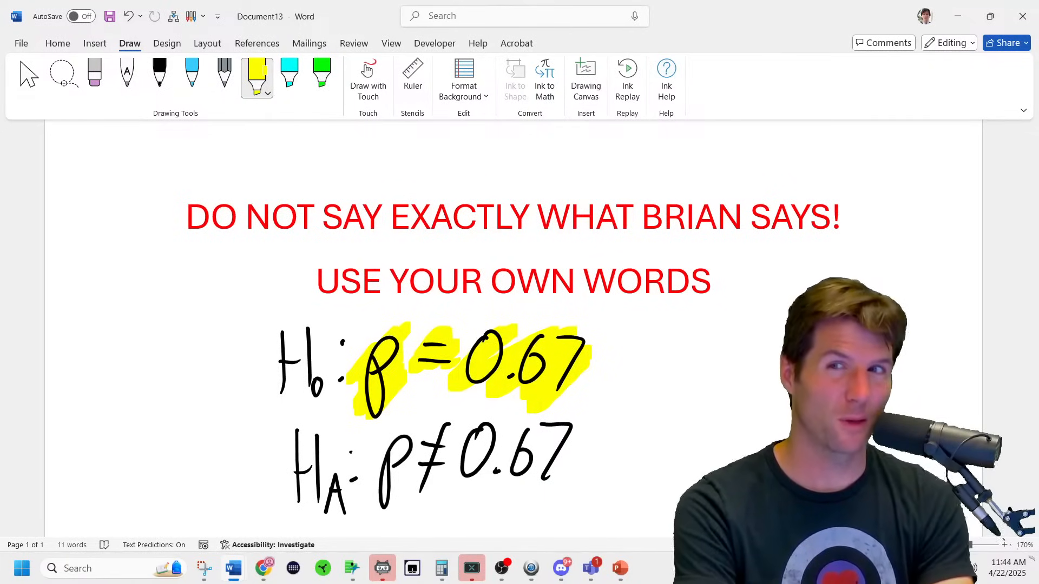
mouse_move(627, 338)
left_mouse_down()
mouse_move(528, 292)
mouse_move(595, 303)
mouse_move(401, 324)
left_mouse_up()
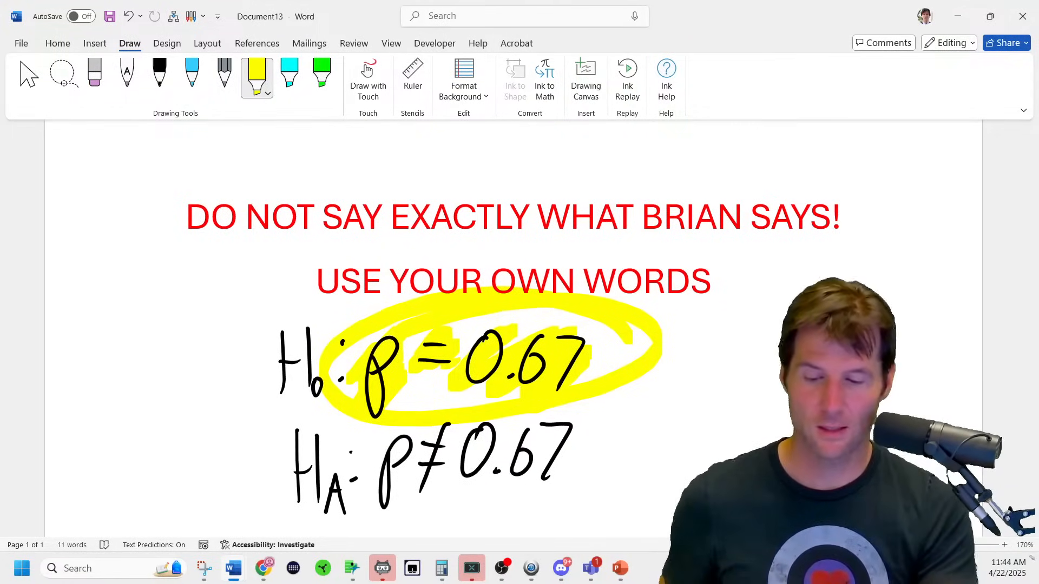
key("ctrl+z")
key("ctrl+z")
key("ctrl+z")
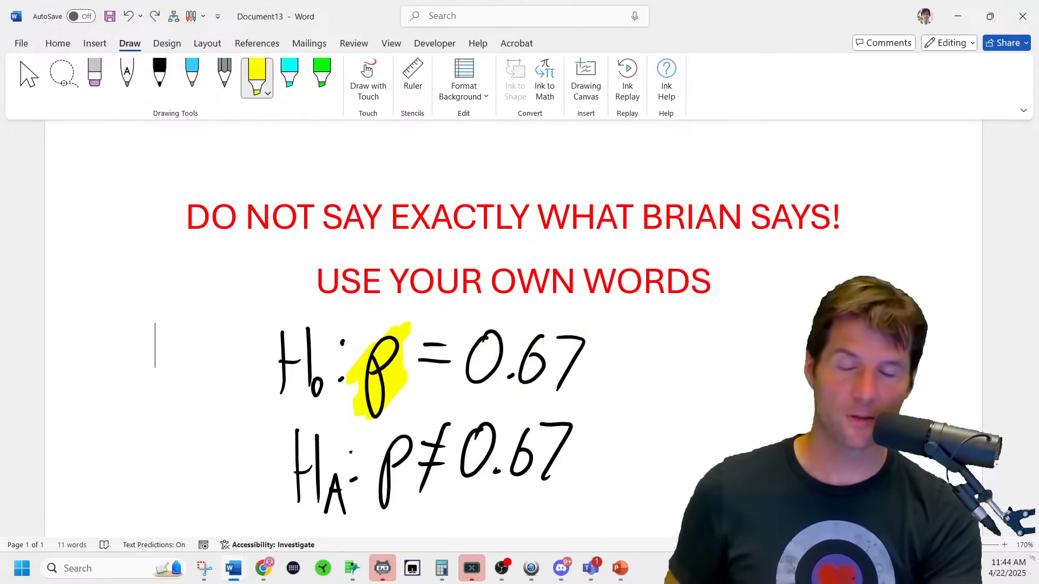
mouse_move(414, 362)
left_mouse_down()
mouse_move(460, 333)
mouse_move(408, 382)
left_mouse_up()
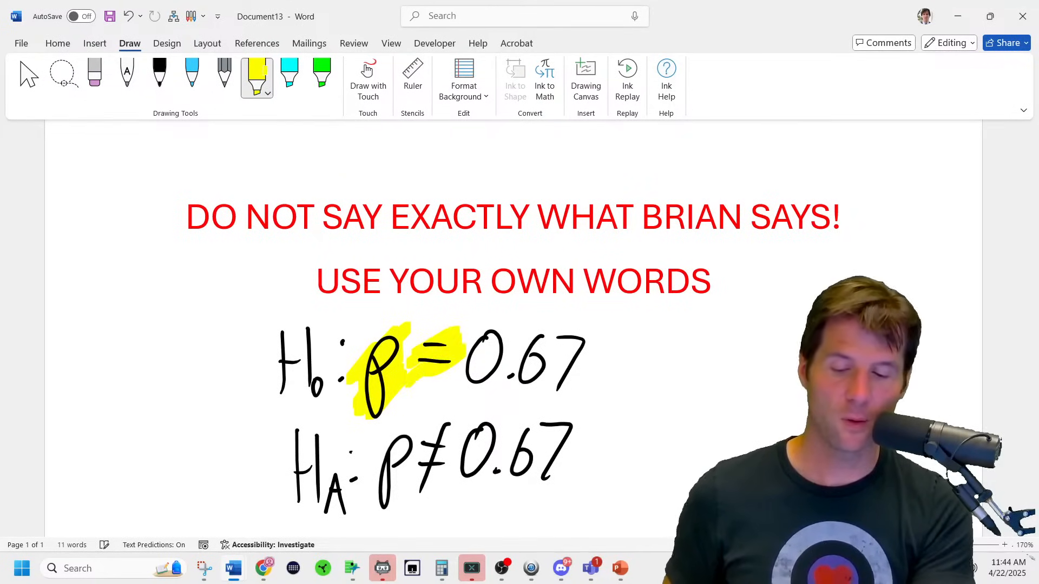
mouse_move(465, 336)
left_mouse_down()
mouse_move(611, 325)
mouse_move(622, 338)
left_mouse_up()
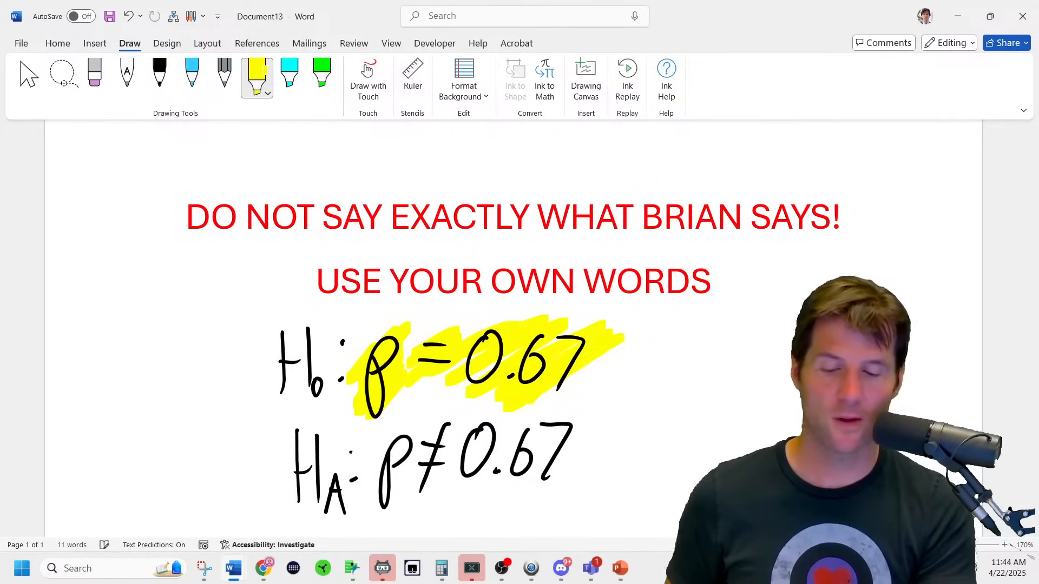
key("ctrl+z")
key("ctrl+z")
key("ctrl+z")
key("ctrl+z")
key("ctrl+z")
key("ctrl+z")
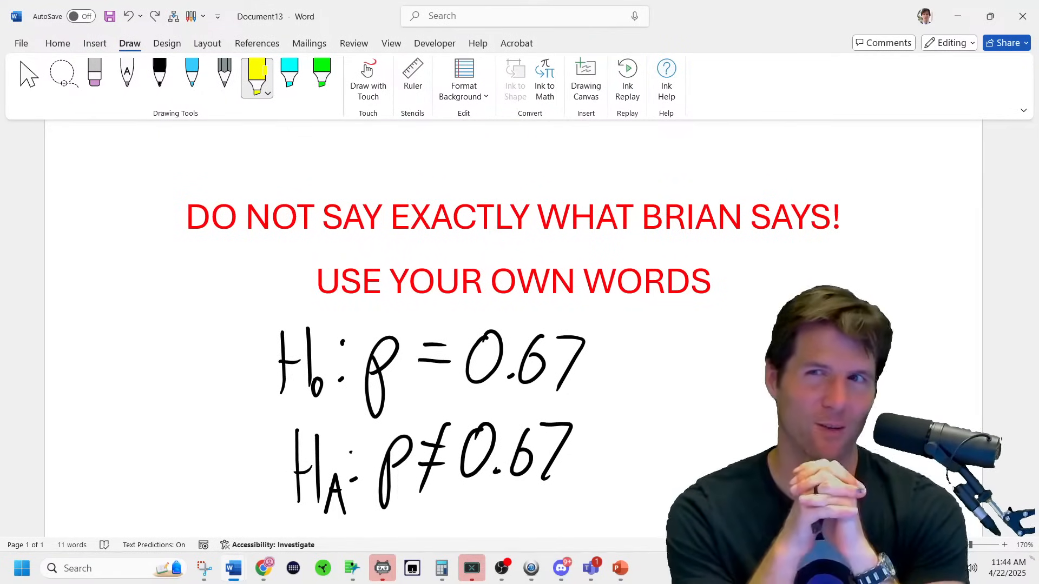
Highlight the p in H₀ yellow and draw a yellow ring around the H_A: p ≠ 0.67 line.
mouse_move(376, 339)
left_mouse_down()
mouse_move(360, 368)
mouse_move(401, 347)
mouse_move(373, 414)
left_mouse_up()
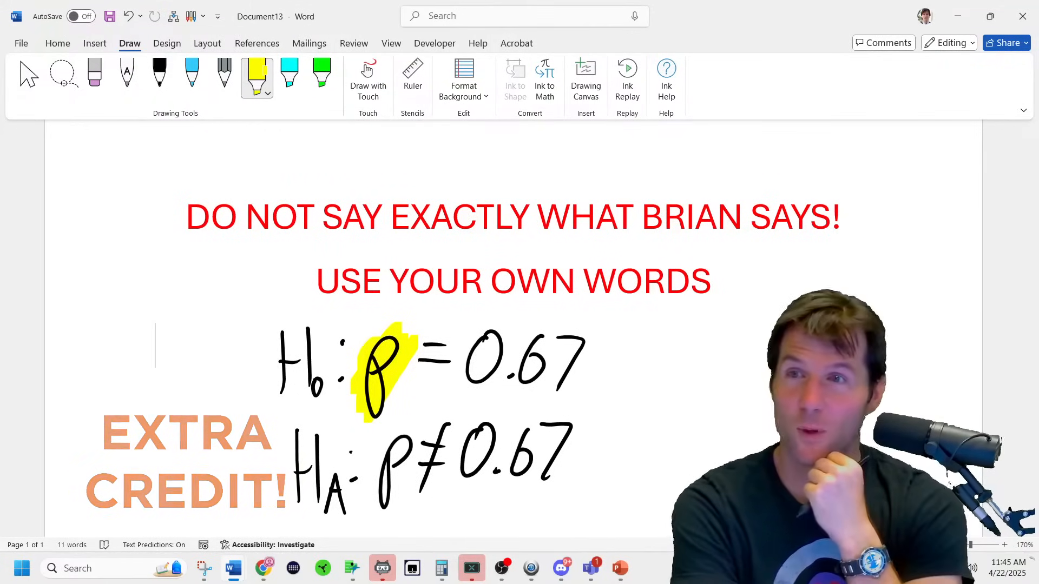
mouse_move(538, 385)
left_mouse_down()
mouse_move(588, 407)
mouse_move(557, 487)
left_mouse_up()
left_click_drag(427, 401, 557, 492)
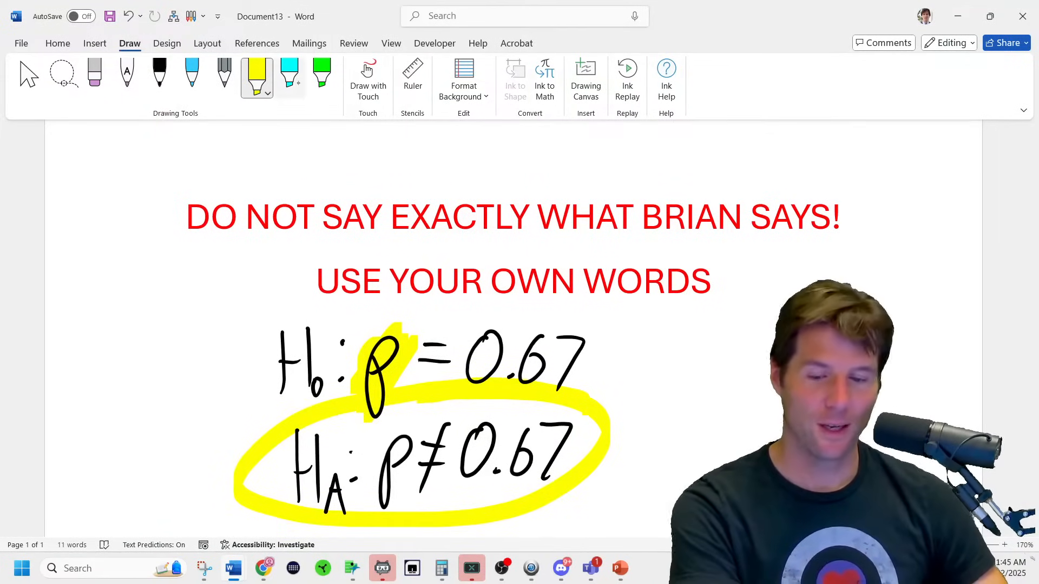
In Document12, handwrite 6-11% in black ink below the confidence interval table.
mouse_move(346, 578)
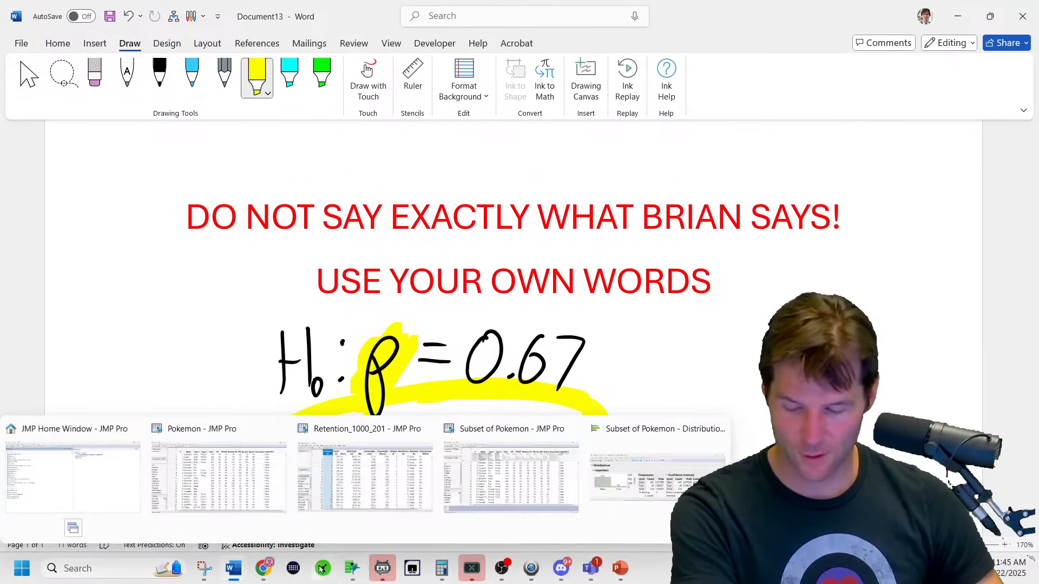
mouse_move(232, 575)
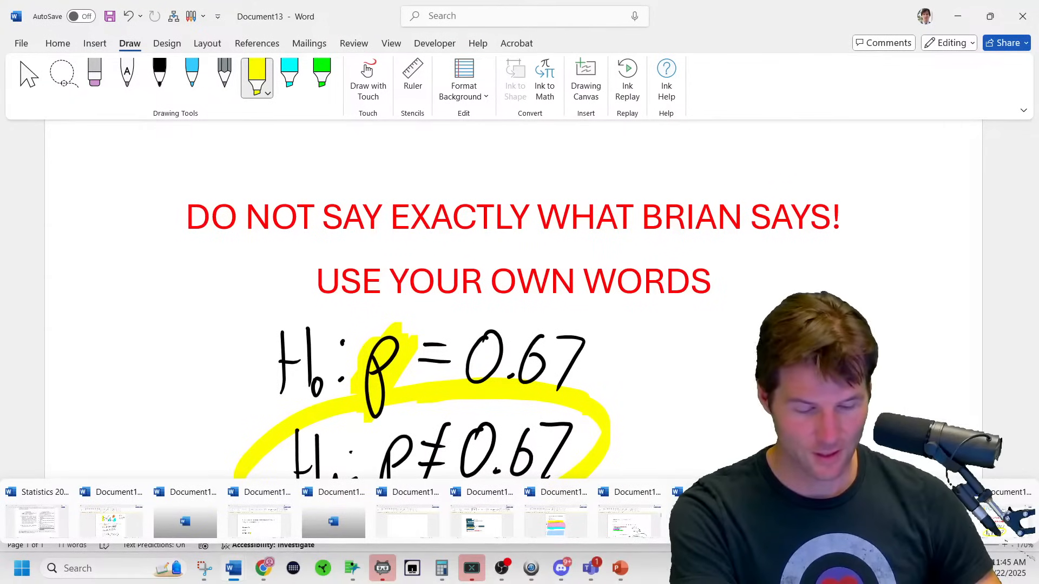
left_click(923, 519)
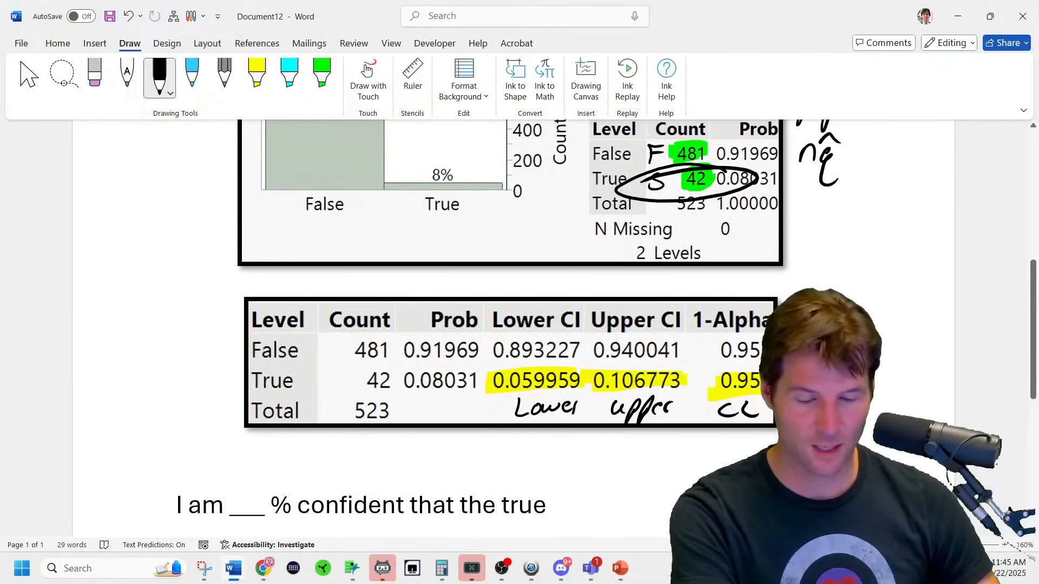
left_click(160, 81)
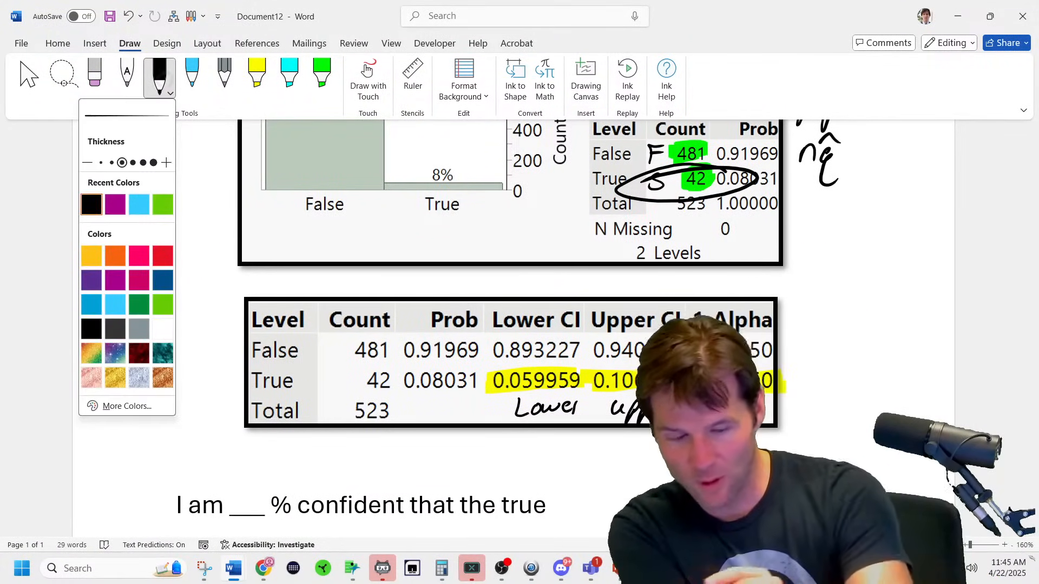
mouse_move(481, 459)
left_mouse_down()
mouse_move(468, 472)
mouse_move(512, 468)
mouse_move(521, 483)
left_mouse_up()
mouse_move(531, 461)
left_mouse_down()
mouse_move(532, 482)
mouse_move(544, 450)
mouse_move(543, 478)
left_mouse_up()
mouse_move(552, 467)
left_mouse_down()
mouse_move(545, 476)
mouse_move(558, 472)
left_mouse_up()
mouse_move(481, 457)
left_mouse_down()
mouse_move(491, 450)
mouse_move(487, 480)
mouse_move(496, 479)
left_mouse_up()
Handwrite 67% on the left, circle it, and draw an arrow toward the interval.
mouse_move(313, 450)
left_mouse_down()
mouse_move(299, 472)
mouse_move(324, 482)
left_mouse_up()
left_click_drag(347, 443, 341, 483)
left_click_drag(358, 466, 357, 469)
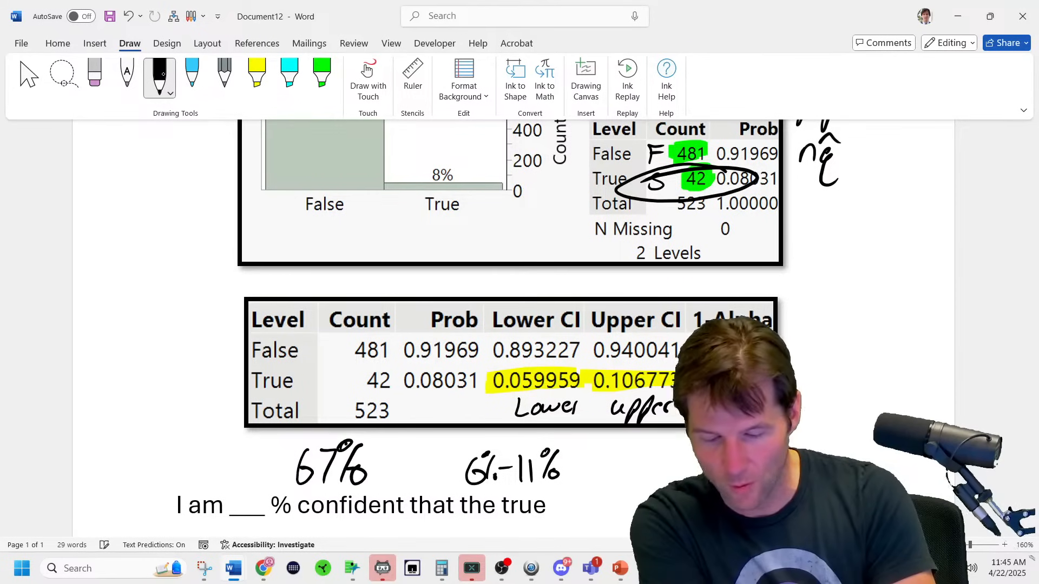
mouse_move(400, 439)
left_mouse_down()
mouse_move(289, 497)
mouse_move(456, 414)
mouse_move(490, 446)
left_mouse_up()
left_click_drag(480, 429, 502, 427)
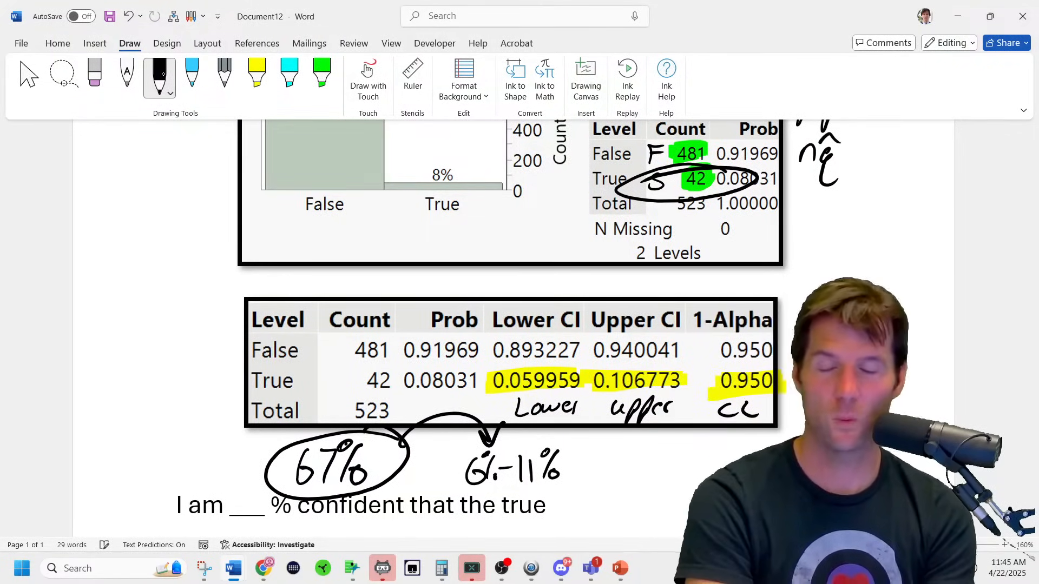
Erase the first 6-11%, then rewrite 6%-11% in the left margin and box it.
left_click(100, 74)
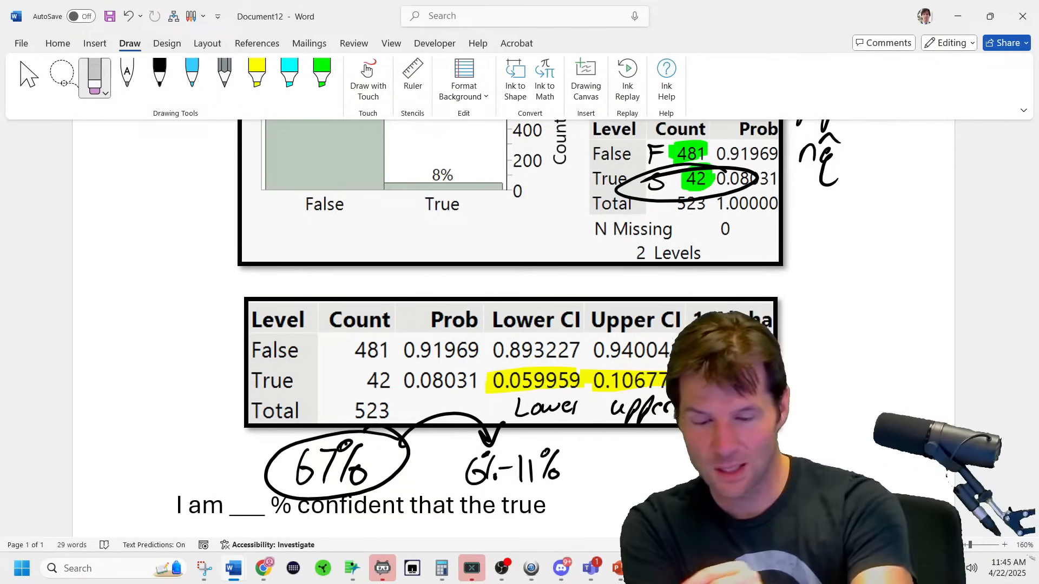
left_click_drag(476, 468, 554, 470)
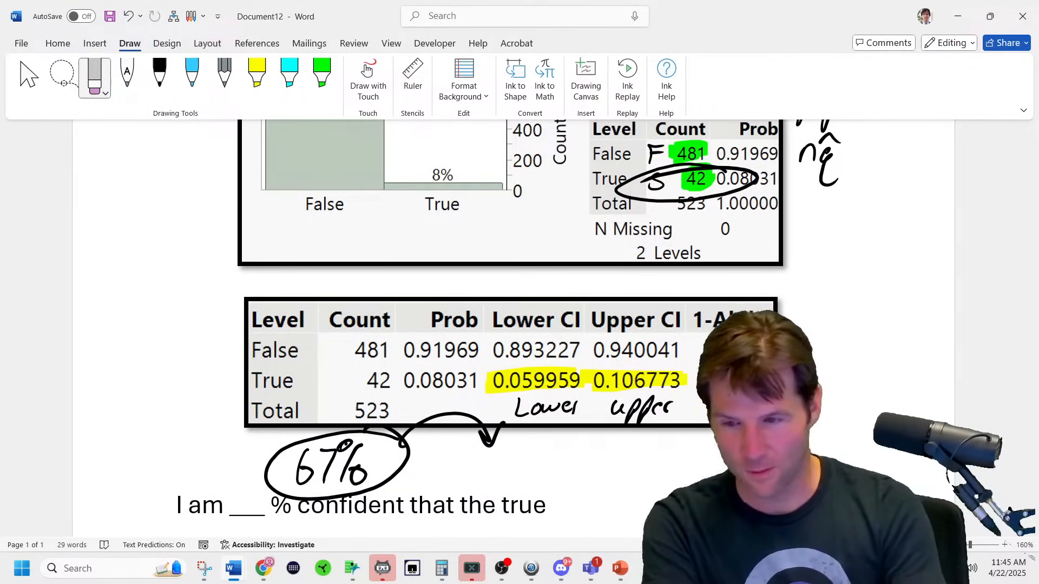
left_click(160, 76)
left_click_drag(106, 454, 101, 472)
mouse_move(114, 444)
left_mouse_down()
mouse_move(117, 484)
mouse_move(157, 458)
left_mouse_up()
mouse_move(172, 438)
left_mouse_down()
mouse_move(176, 480)
mouse_move(187, 480)
left_mouse_up()
left_click_drag(197, 427, 195, 430)
mouse_move(213, 425)
left_mouse_down()
mouse_move(199, 485)
mouse_move(212, 468)
left_mouse_up()
mouse_move(78, 447)
left_mouse_down()
mouse_move(90, 517)
mouse_move(234, 466)
mouse_move(73, 448)
left_mouse_up()
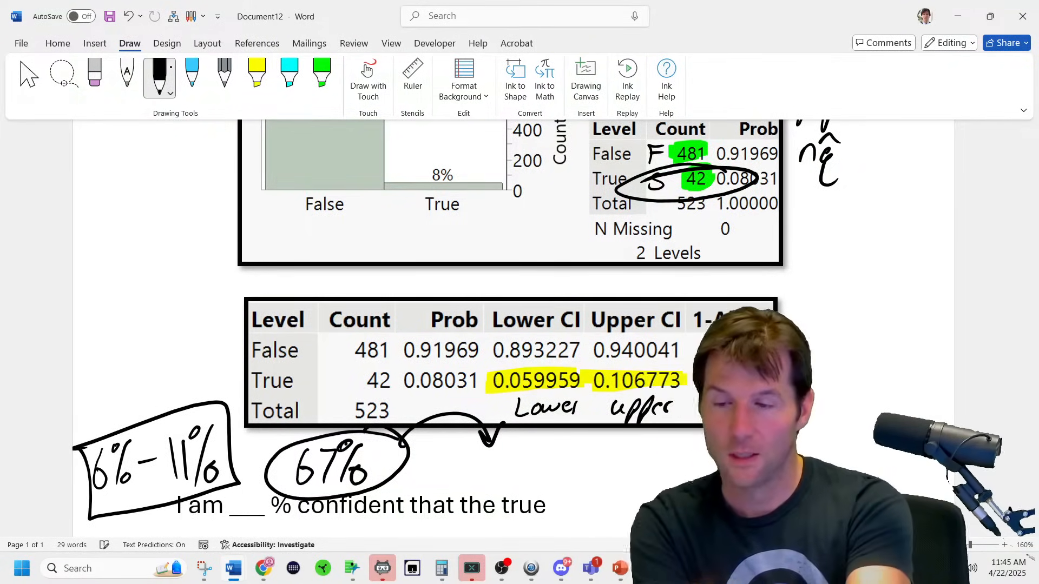
Erase the arrow beside the circled 67% and highlight the 0.08031 proportion in cyan.
left_click(95, 76)
left_click_drag(478, 425, 492, 443)
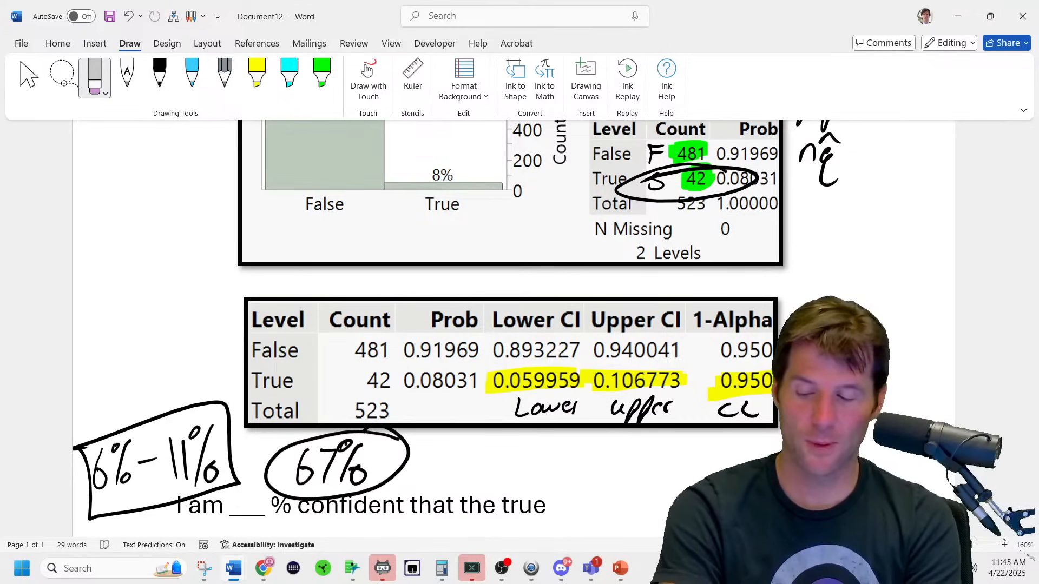
left_click(290, 76)
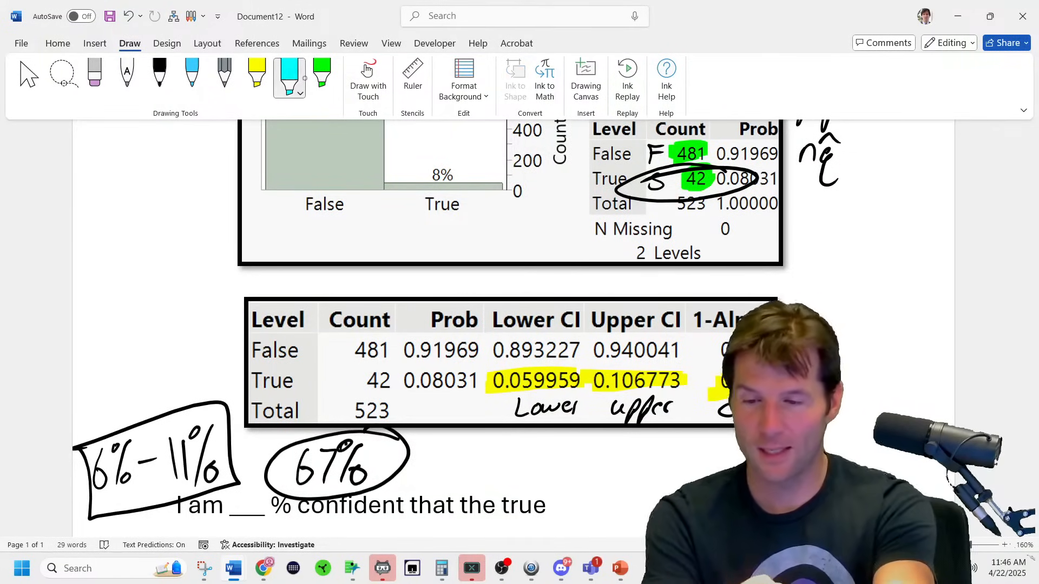
left_click_drag(476, 381, 400, 378)
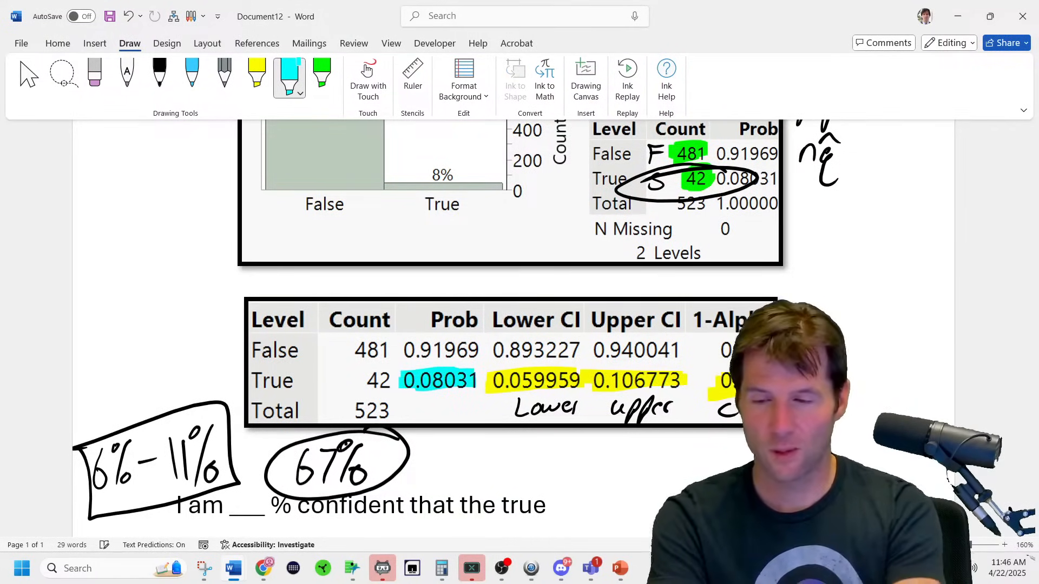
Highlight the handwritten 6%-11% interval in yellow.
left_click(256, 76)
mouse_move(103, 473)
left_mouse_down()
mouse_move(105, 463)
mouse_move(89, 484)
mouse_move(120, 492)
left_mouse_up()
mouse_move(180, 463)
left_mouse_down()
mouse_move(203, 445)
mouse_move(162, 481)
mouse_move(211, 439)
left_mouse_up()
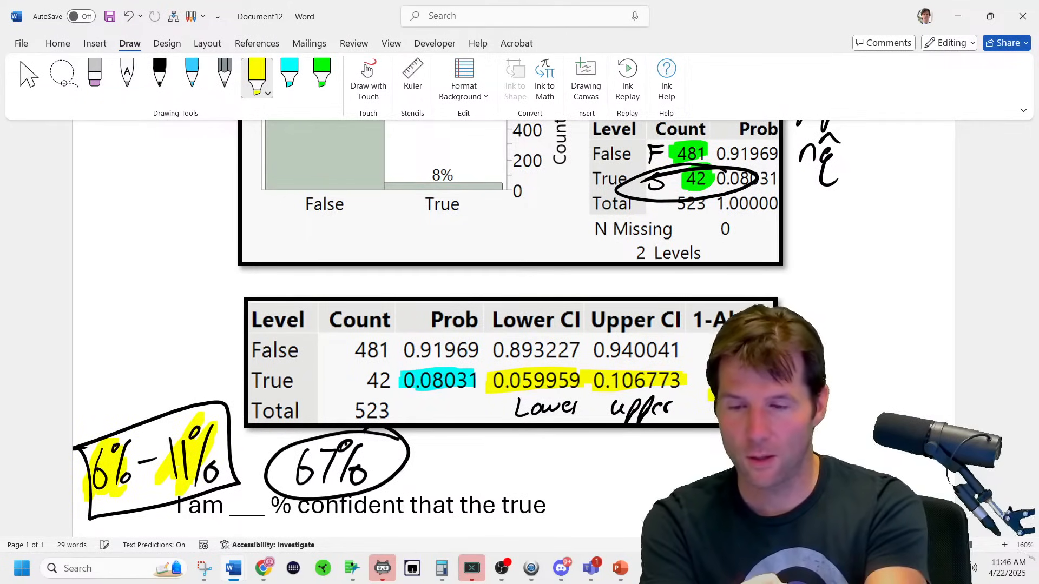
Change the highlighter colour to pink and draw an X through the circled 67%.
left_click(321, 76)
left_click(333, 93)
left_click(324, 281)
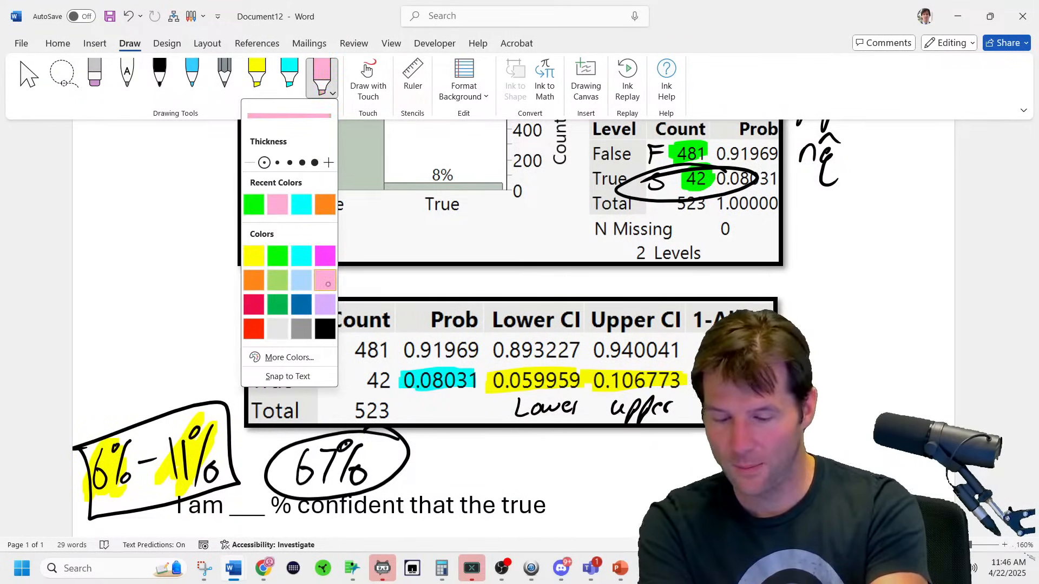
left_click_drag(292, 437, 391, 505)
mouse_move(374, 408)
left_mouse_down()
mouse_move(328, 460)
mouse_move(296, 521)
left_mouse_up()
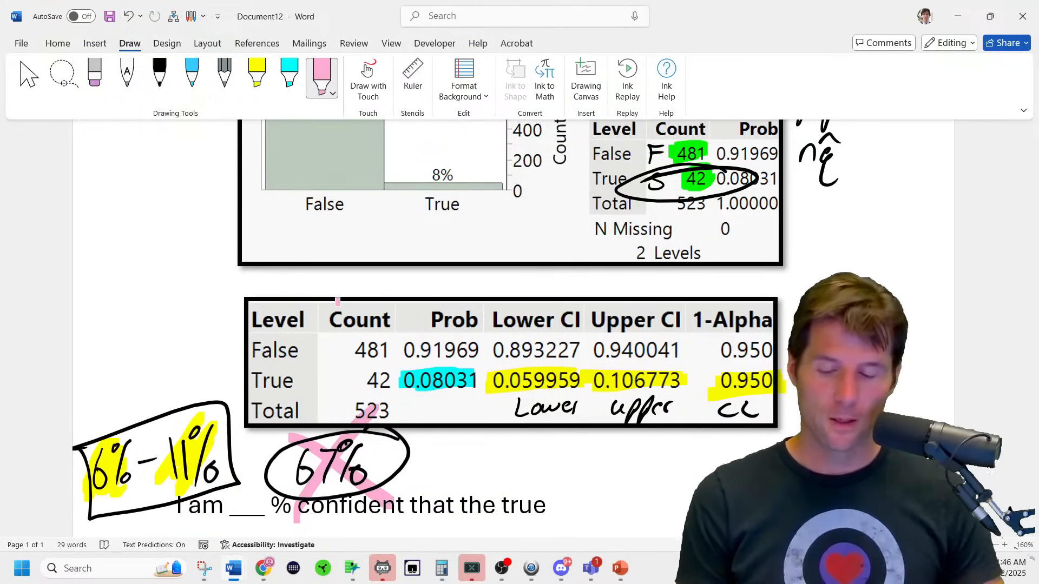
Go back to the Stat-201 instructions PDF and select the word 'reject' in the Finally paragraph.
mouse_move(270, 577)
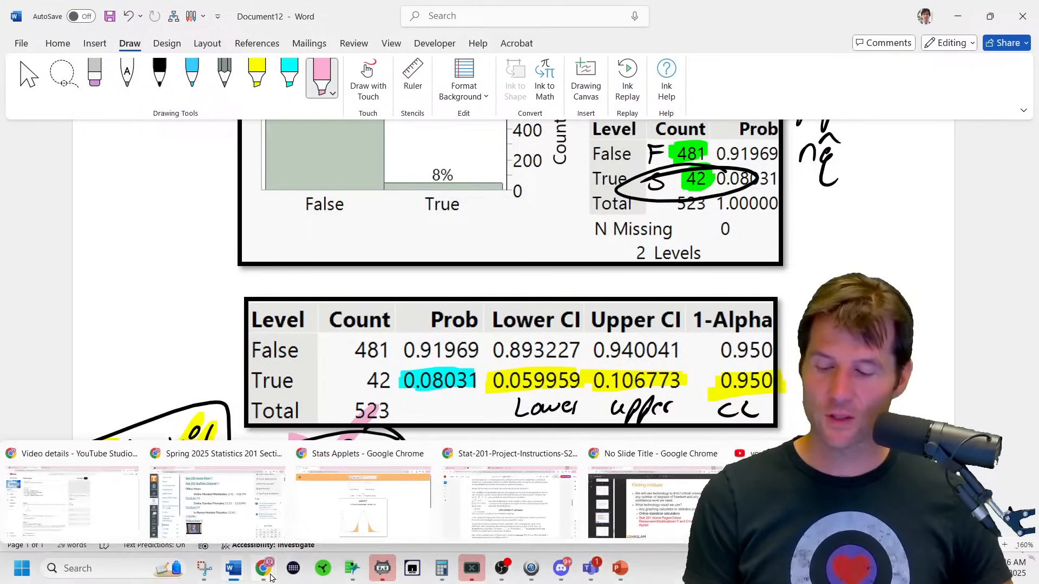
left_click(507, 493)
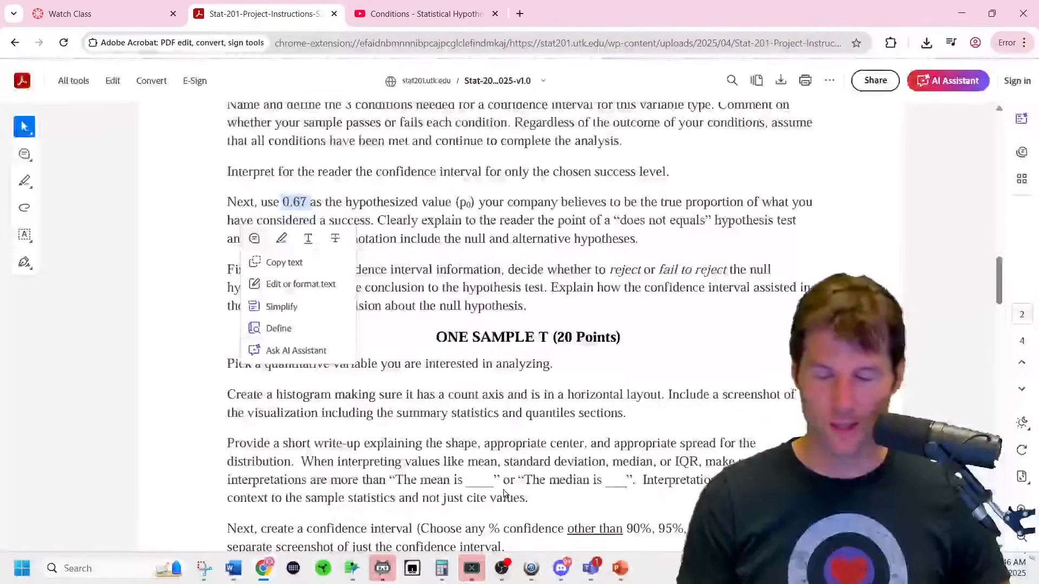
left_click(524, 440)
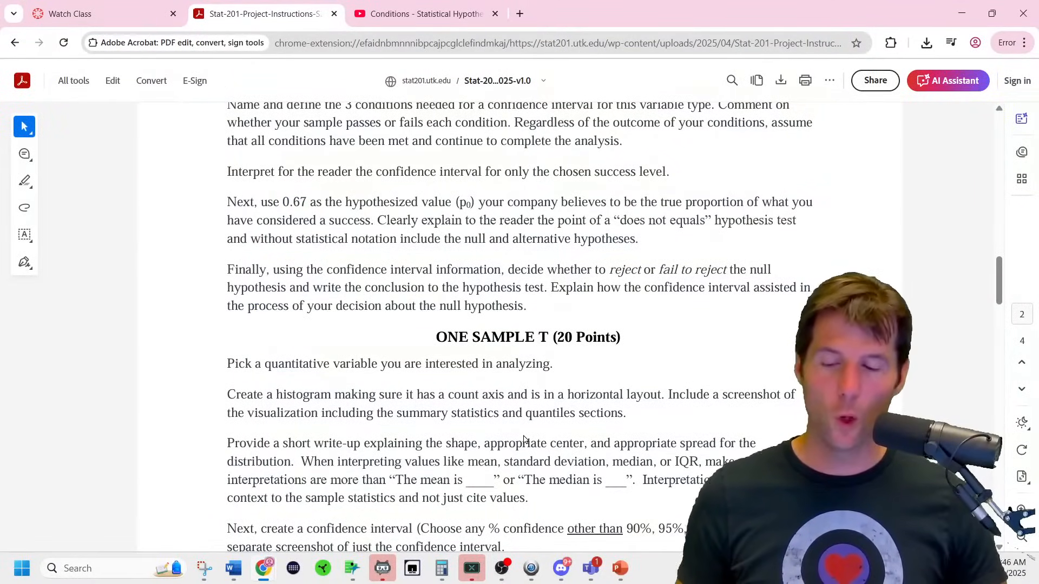
left_click_drag(608, 270, 650, 270)
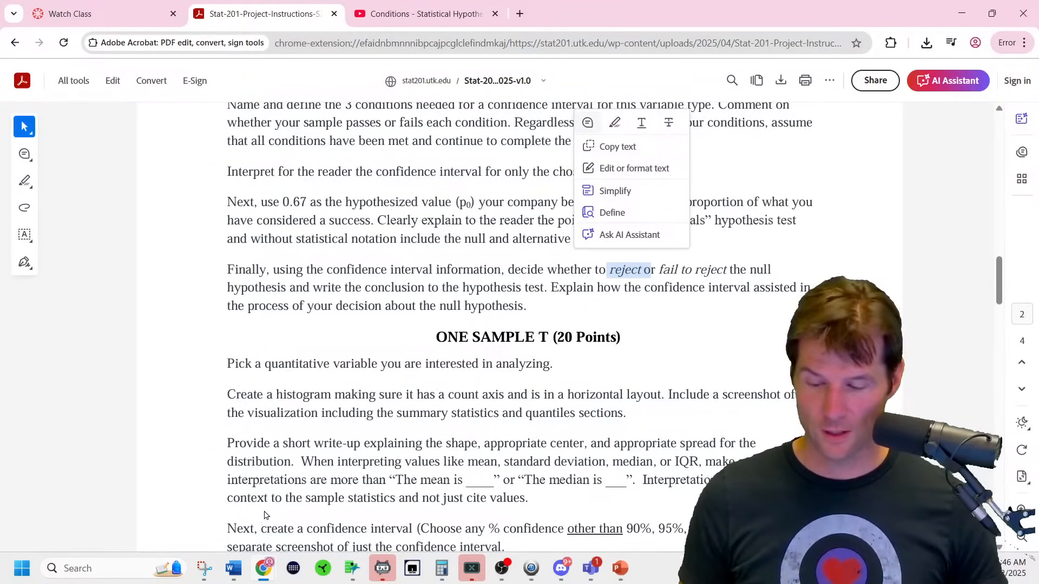
Bring Word's Document13 forward, then switch to Document12 with the annotated tables.
mouse_move(268, 575)
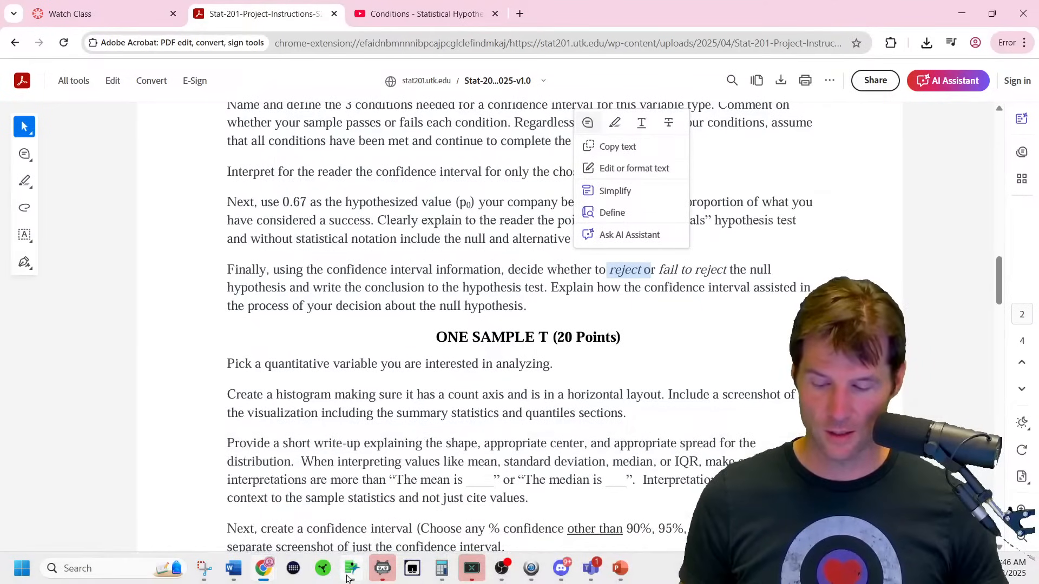
mouse_move(349, 578)
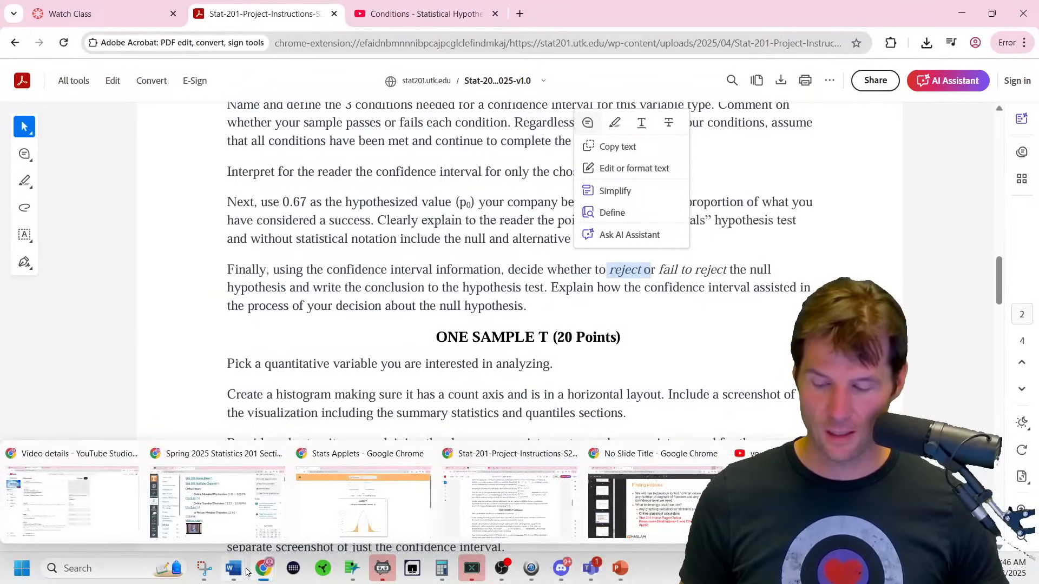
mouse_move(233, 574)
left_click(1000, 526)
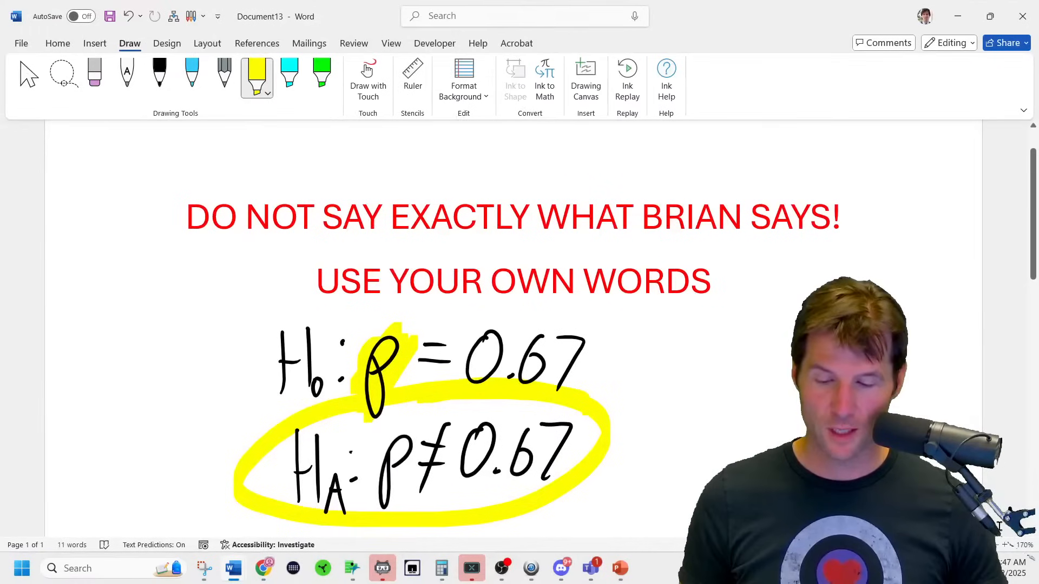
mouse_move(236, 570)
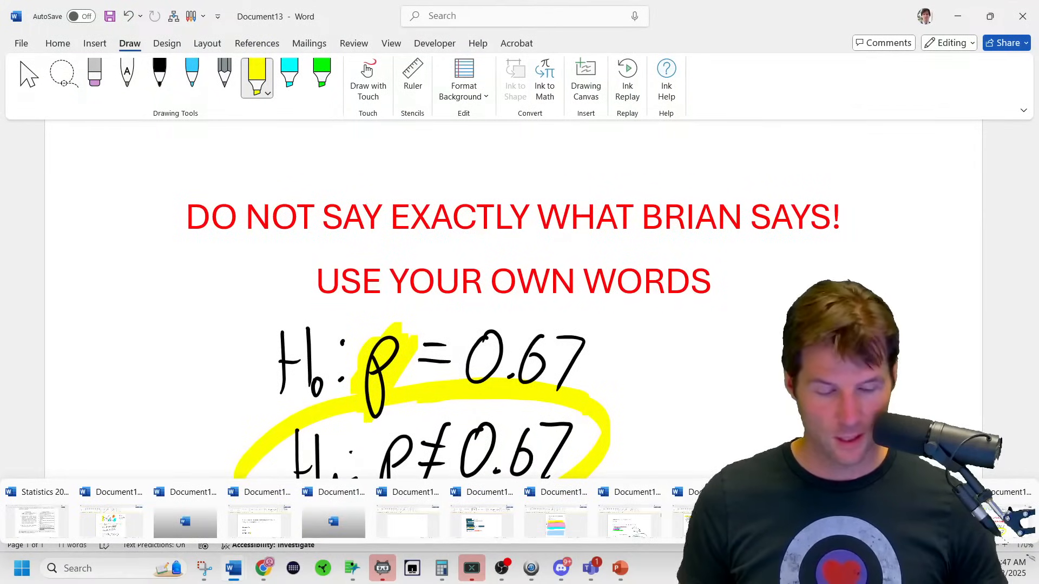
left_click(555, 522)
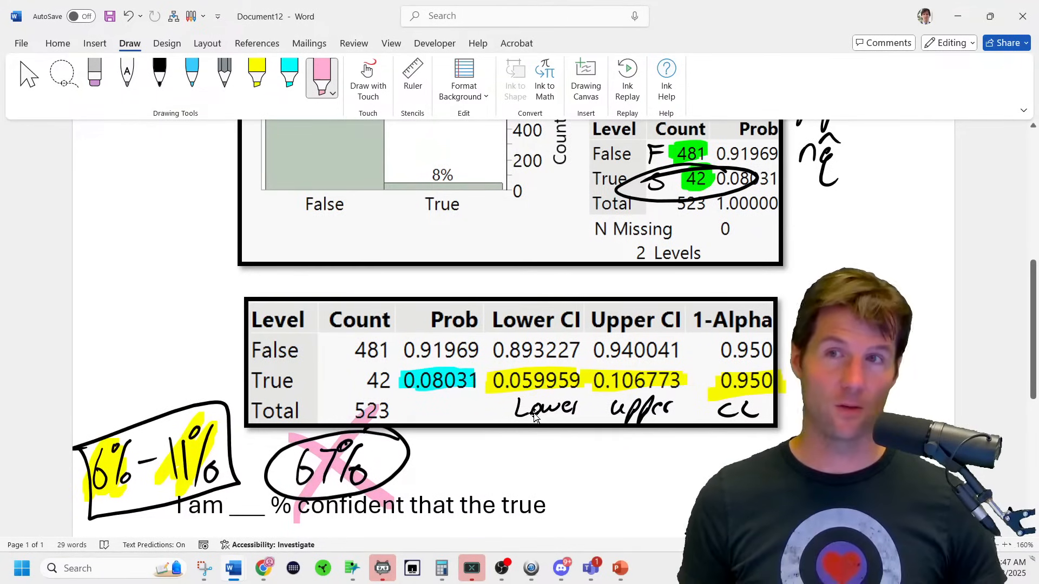
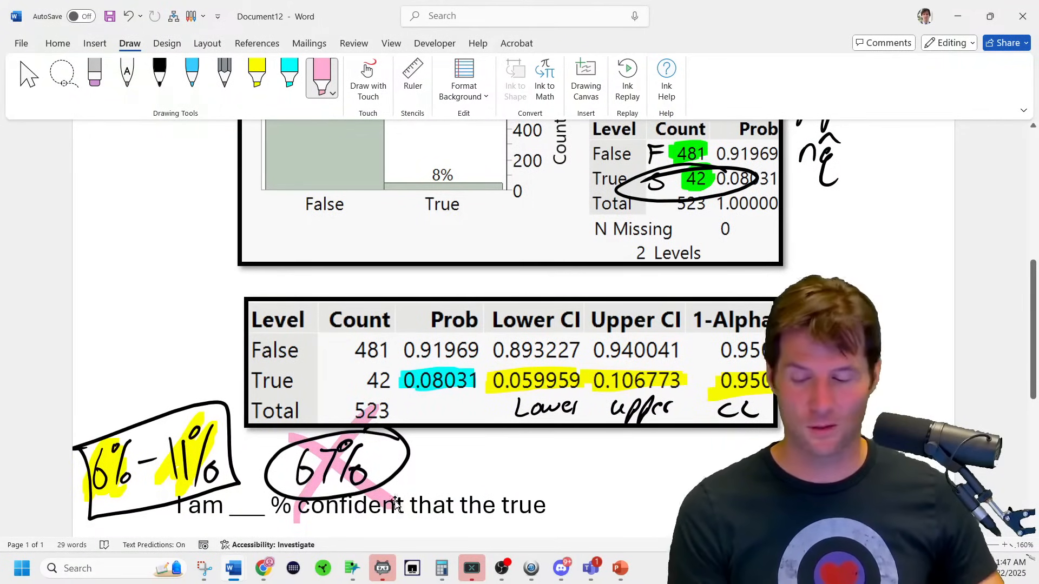
Clear the ink selection in Document12 and minimize it to reveal Document13's hypotheses H0: p = 0.67.
left_click(325, 482)
left_click(176, 463)
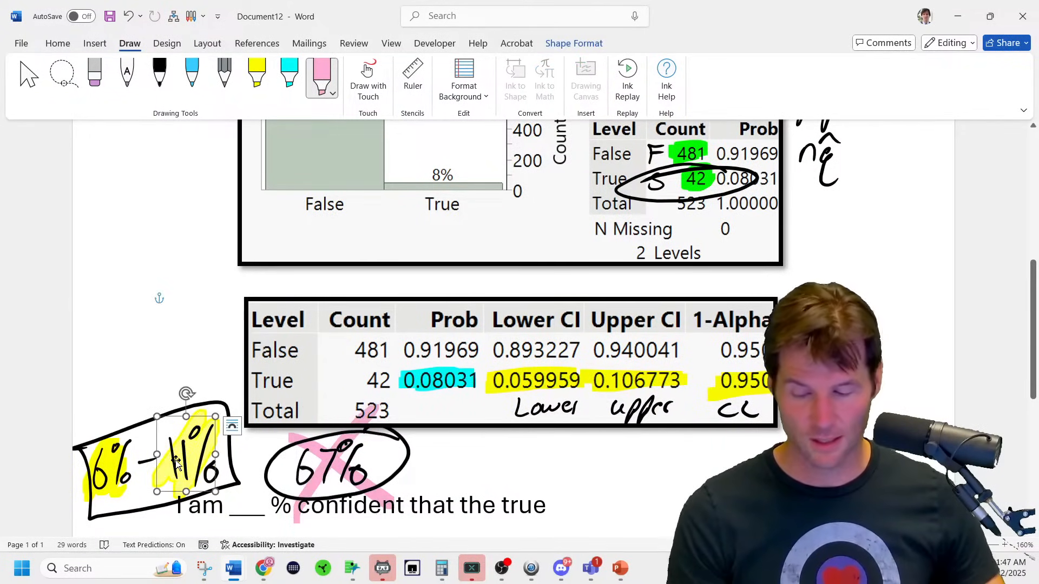
left_click(117, 455)
left_click(200, 327)
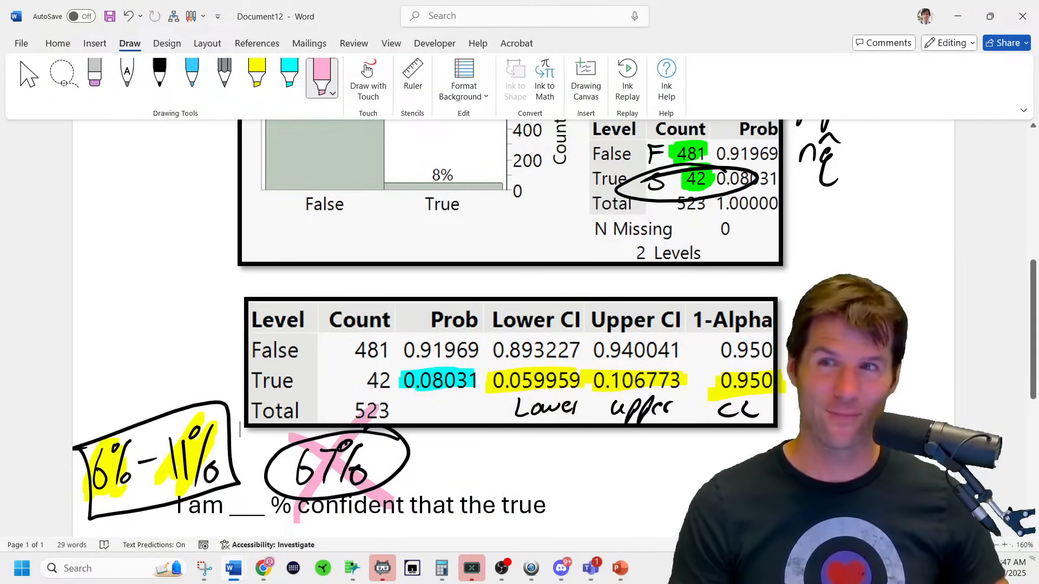
scroll(412, 427, "down", 7)
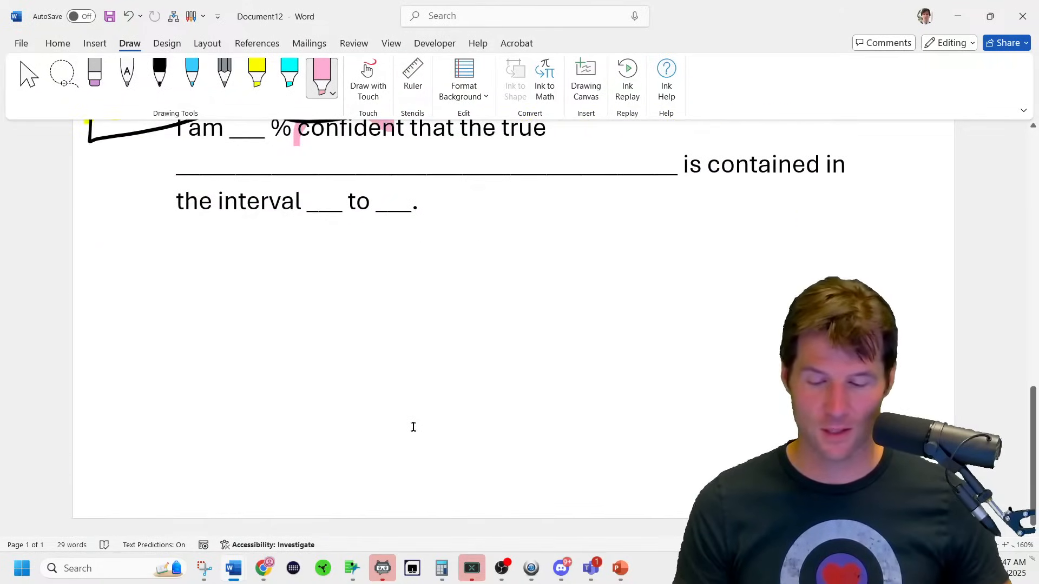
left_click(958, 17)
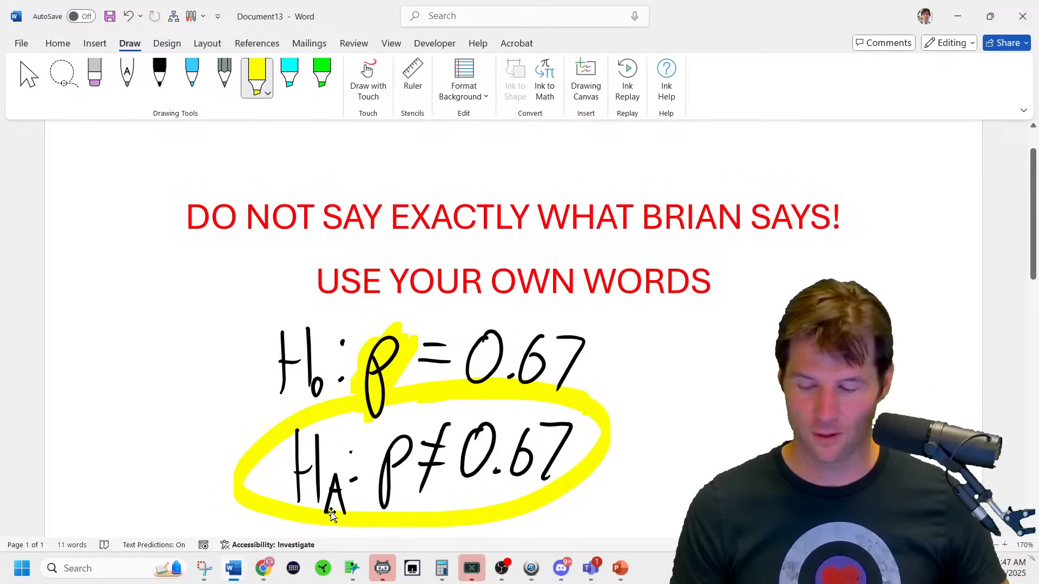
Bring up the project instructions PDF and scroll to the ONE SAMPLE T section.
mouse_move(260, 580)
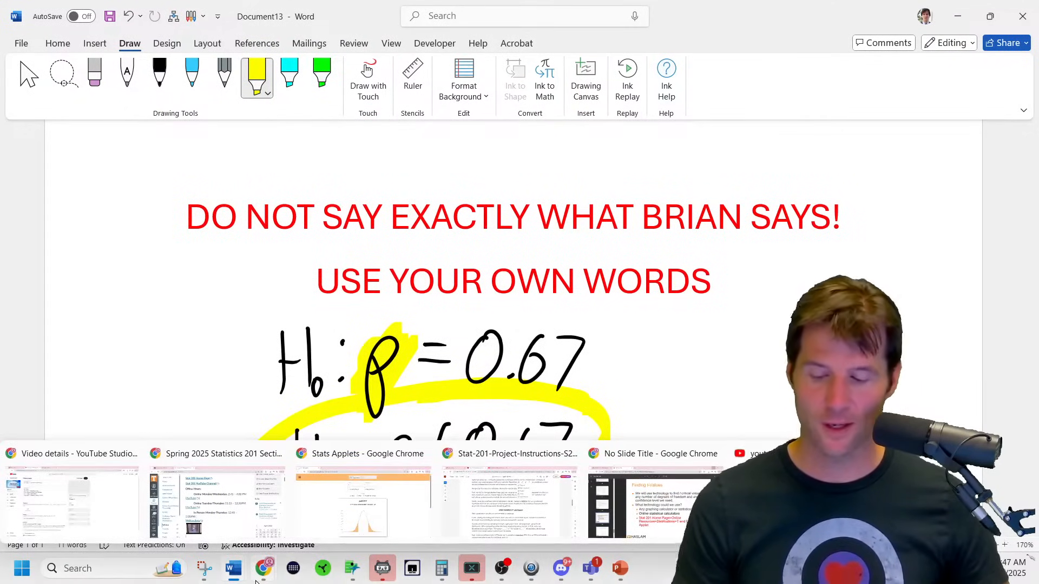
left_click(508, 487)
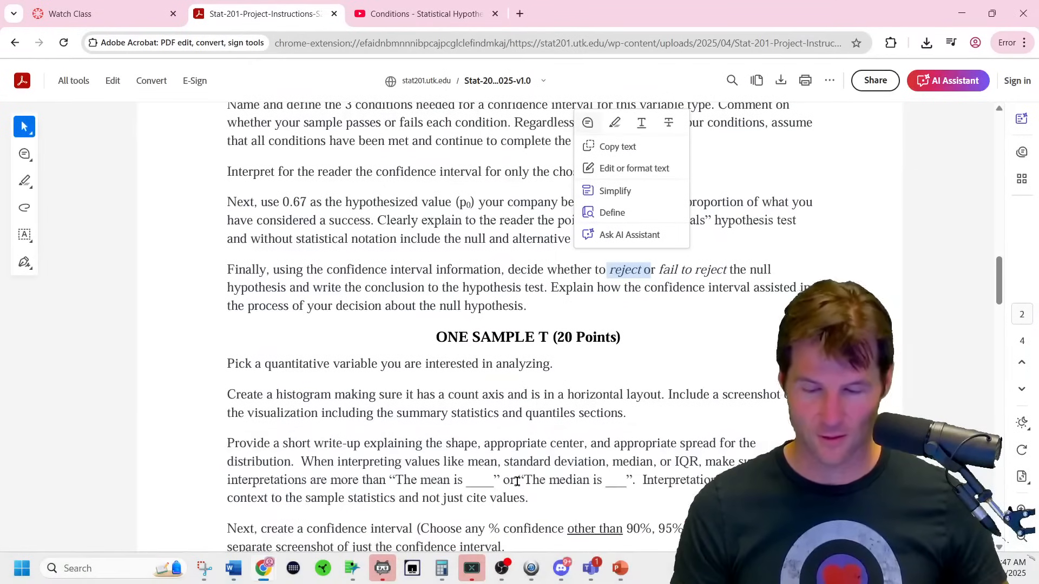
left_click(586, 400)
scroll(586, 400, "up", 5)
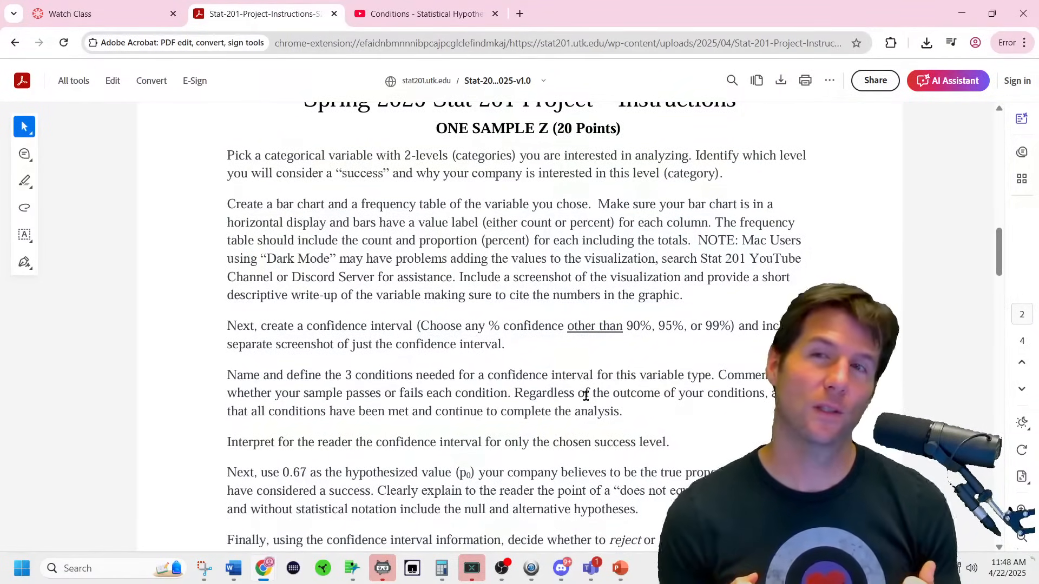
scroll(590, 408, "down", 5)
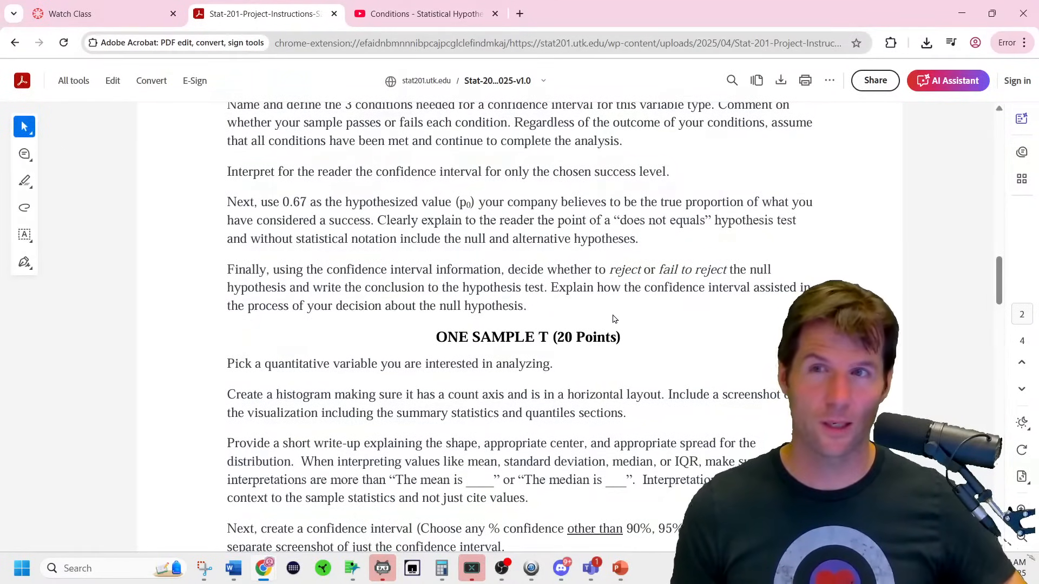
scroll(614, 320, "down", 4)
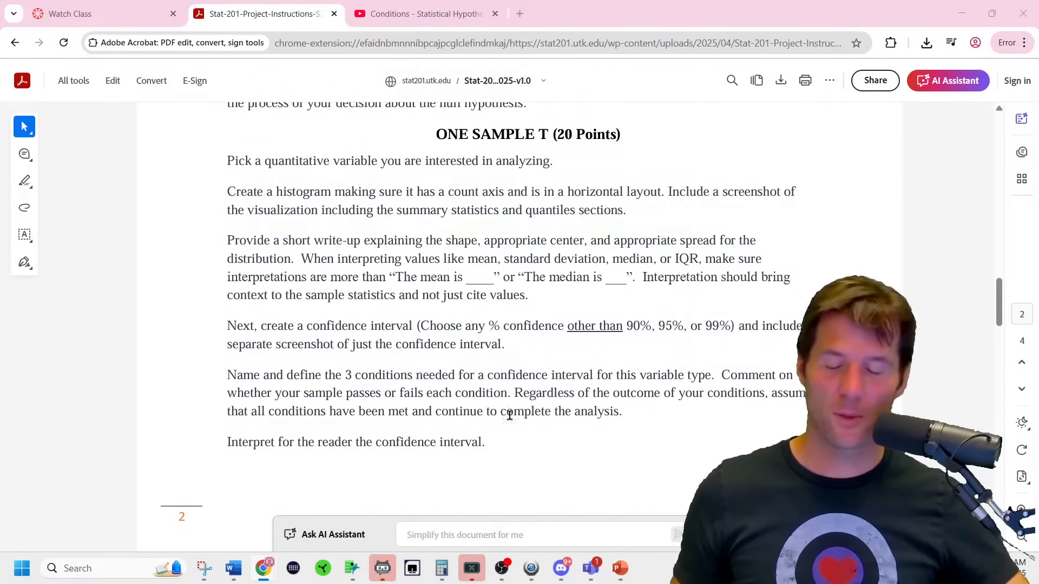
Close the leftover distribution report and bring the Subset of Pokemon data table forward.
mouse_move(363, 568)
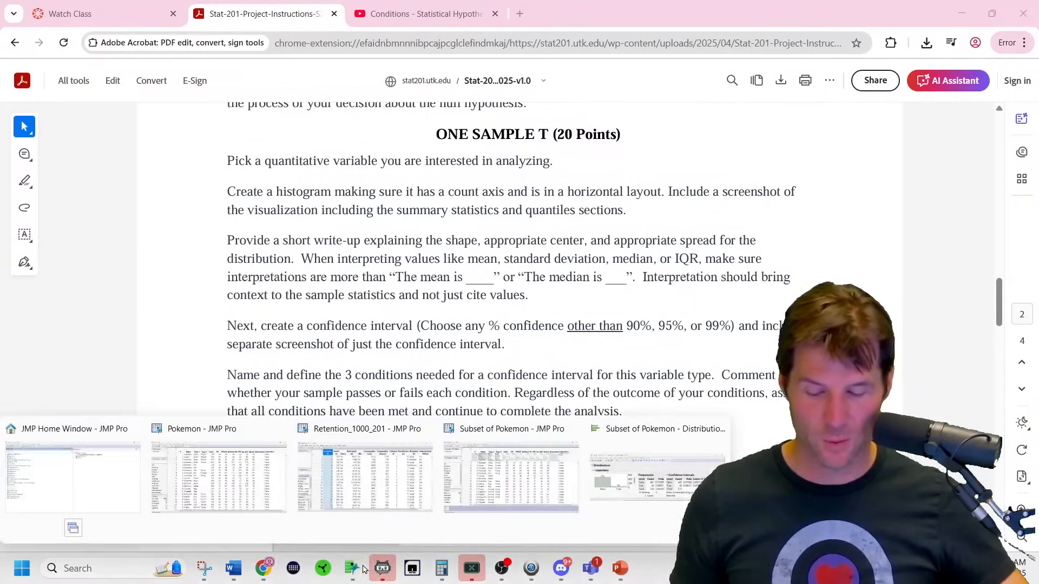
mouse_move(725, 449)
left_click(717, 430)
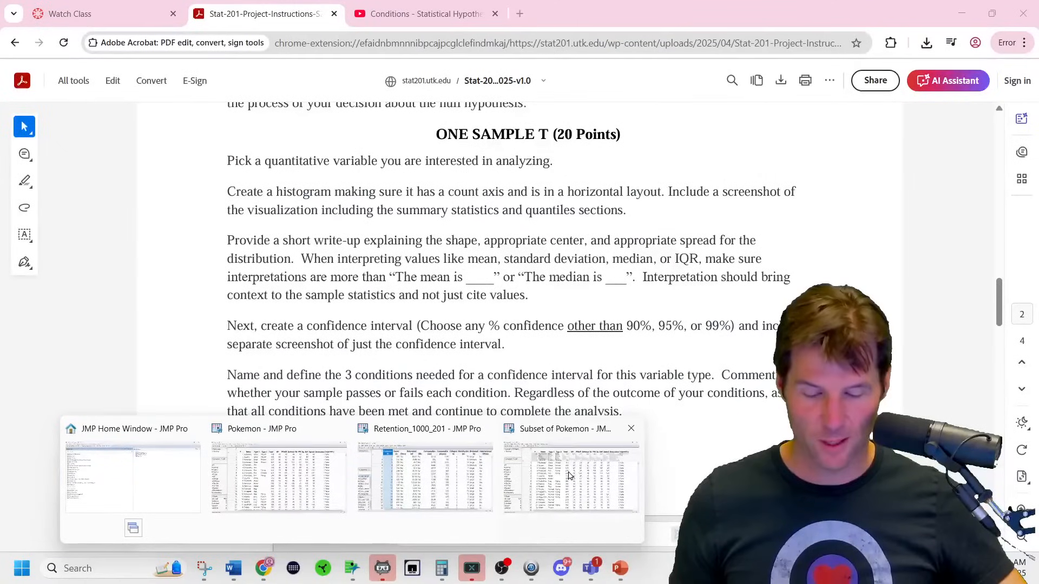
left_click(571, 476)
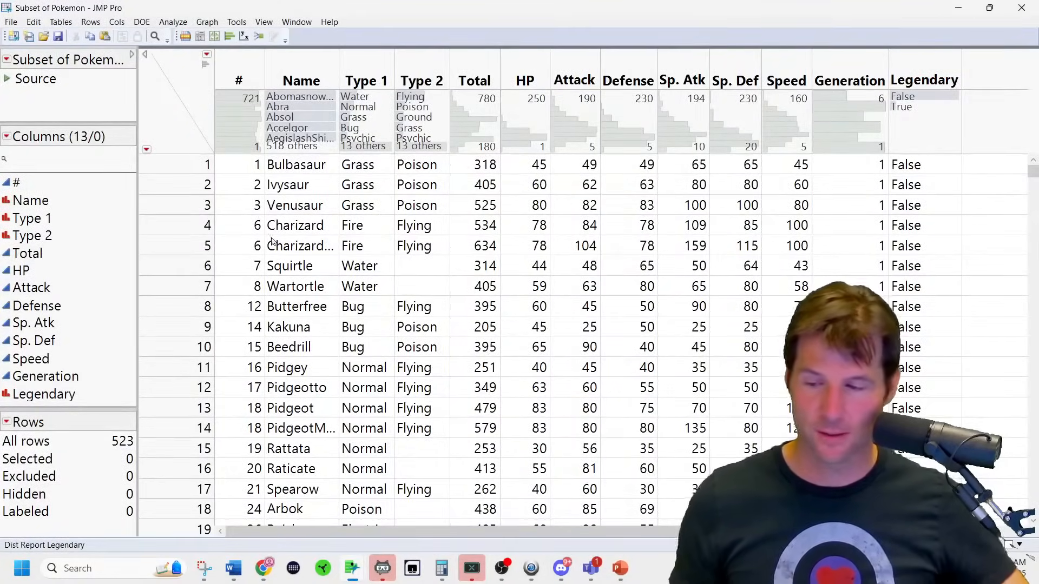
Review the Pokemon subset's columns and select Attack as the quantitative variable.
left_click(53, 261)
left_click(34, 305)
left_click(24, 205)
left_click(31, 222)
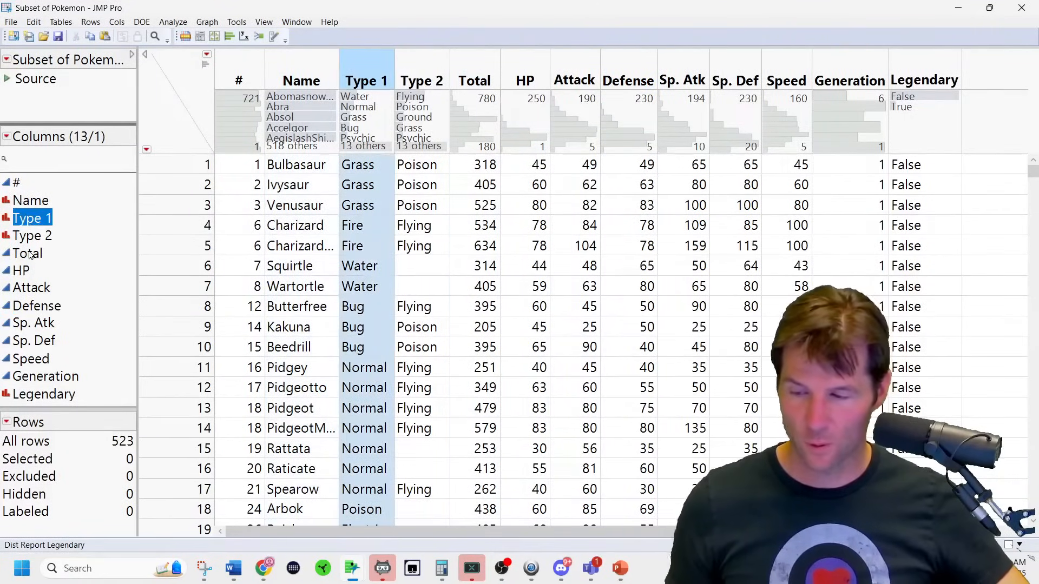
left_click(31, 236)
left_click(31, 359)
left_click(43, 394)
left_click(45, 376)
left_click(34, 340)
left_click(31, 287)
left_click(27, 253)
left_click(42, 221)
left_click(28, 274)
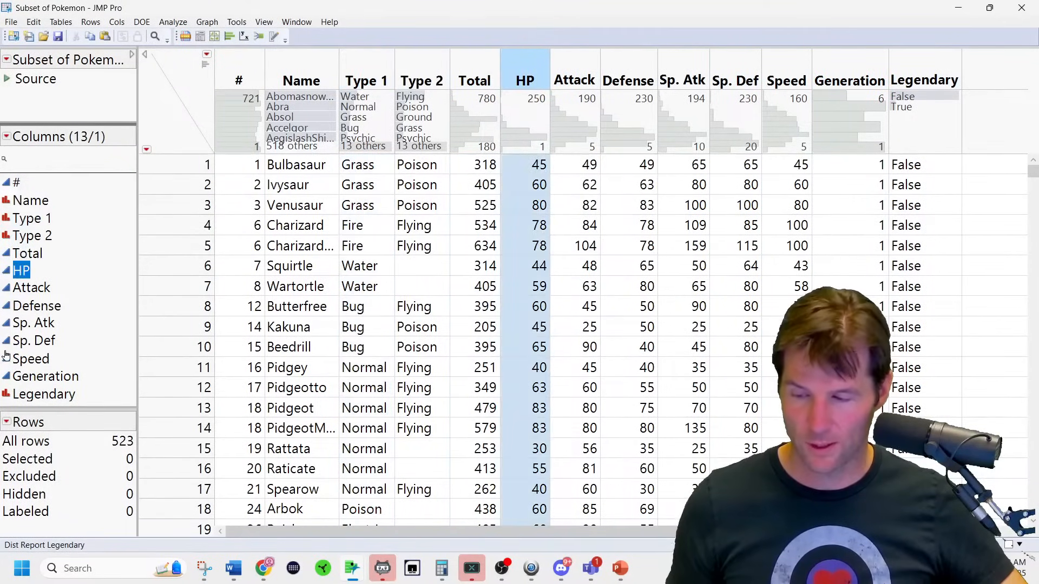
left_click(7, 357)
left_click(57, 314)
left_click(37, 271)
left_click(31, 235)
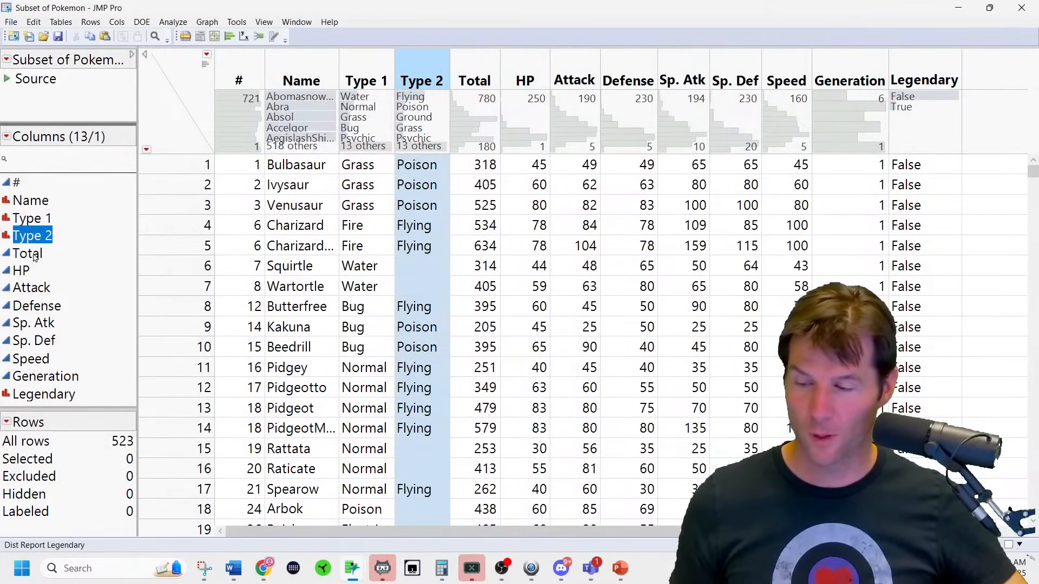
left_click(29, 290)
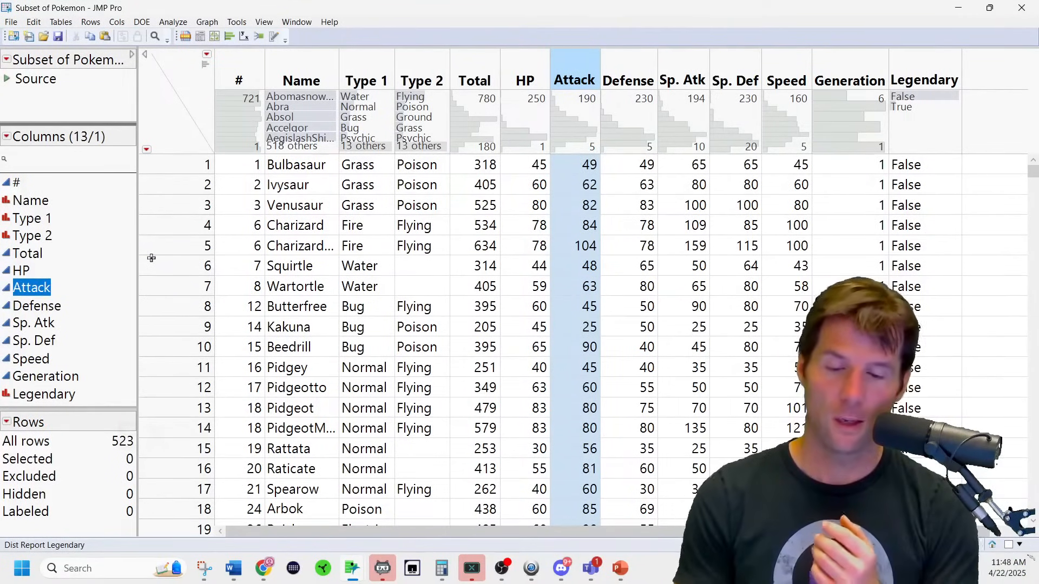
Recheck the project instructions, then return to the Pokemon table and open the Analyze menu.
mouse_move(377, 560)
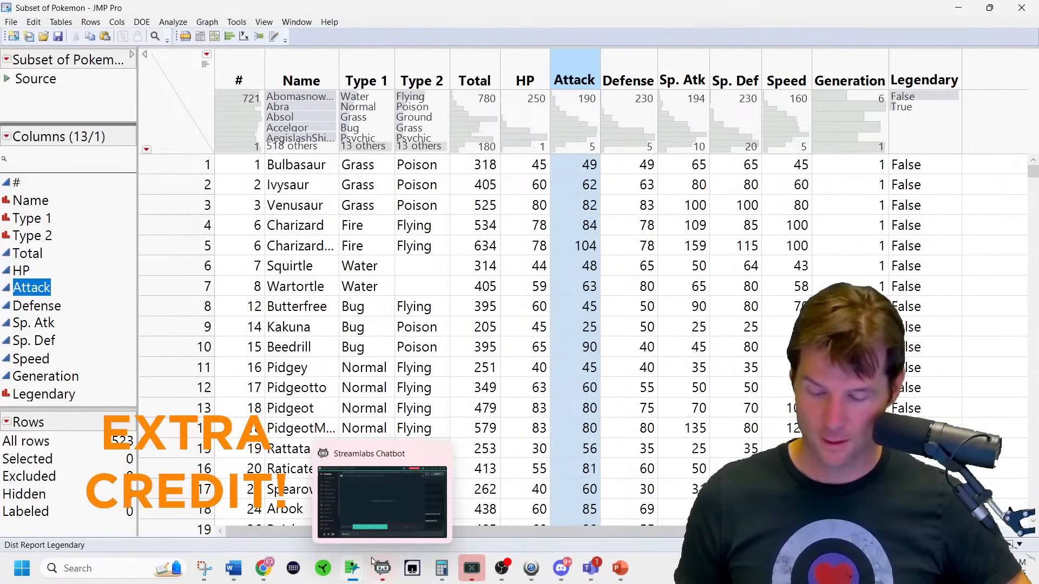
mouse_move(263, 566)
left_click(487, 512)
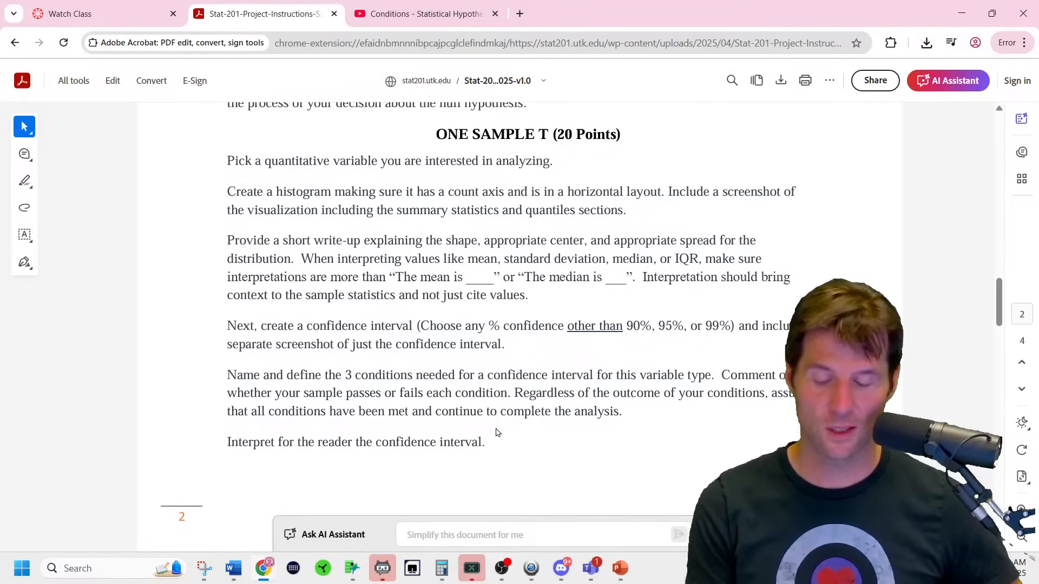
mouse_move(365, 565)
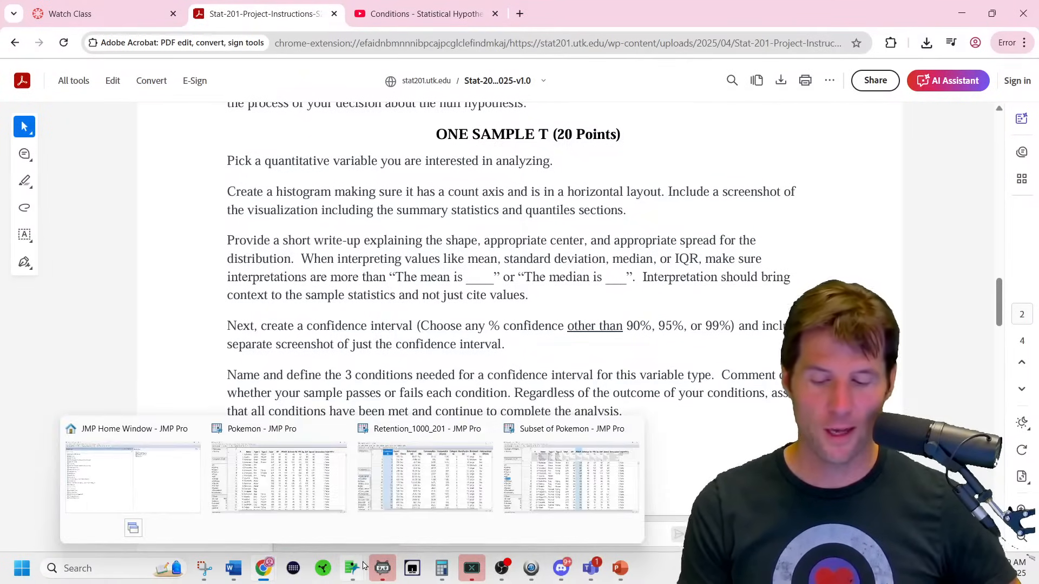
left_click(595, 474)
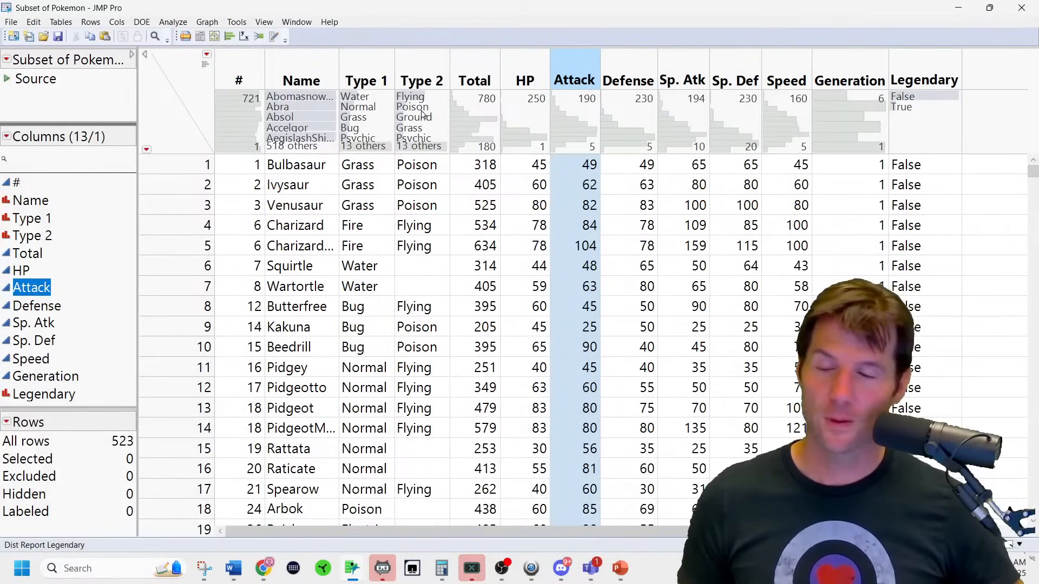
left_click(173, 23)
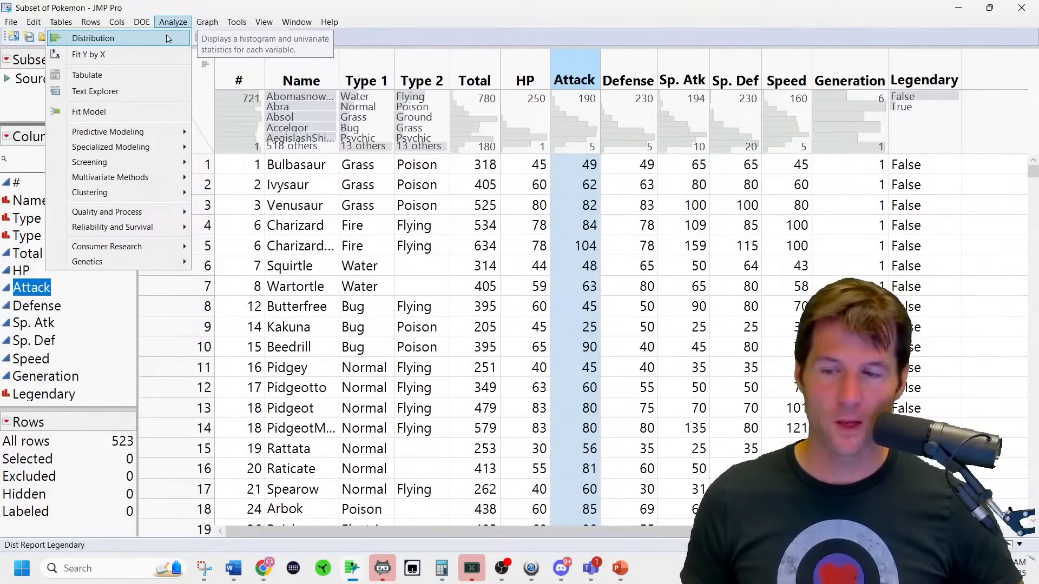
Run a Distribution with Attack as Y, Columns to get its histogram, box plot and quantiles.
left_click(167, 39)
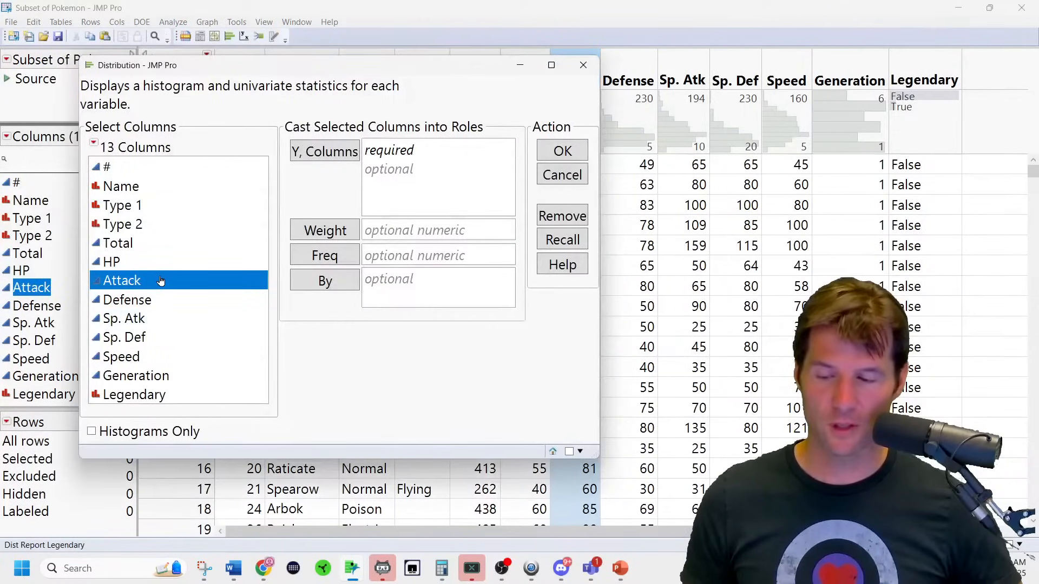
double_click(161, 288)
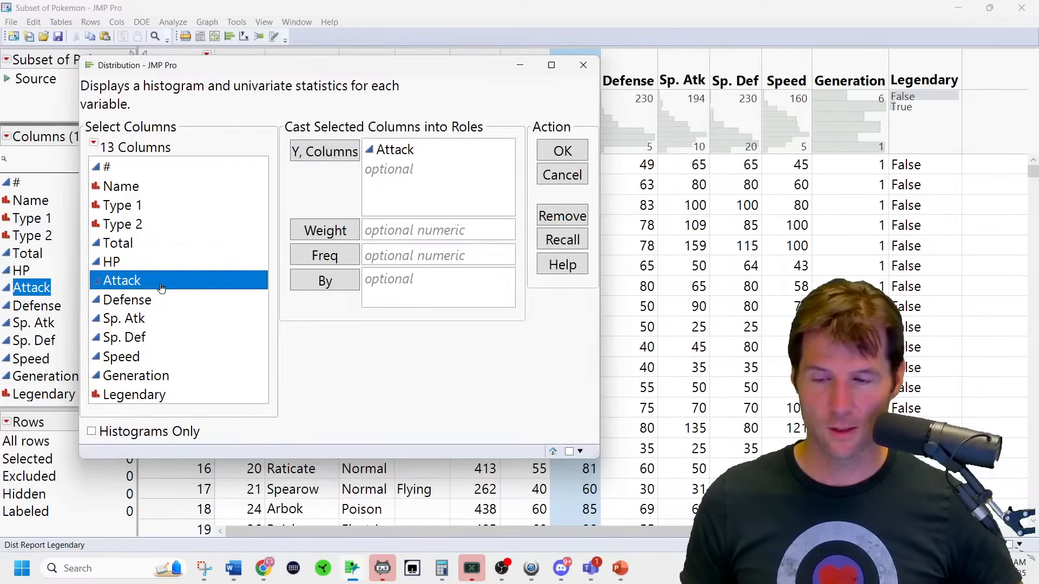
left_click(383, 152)
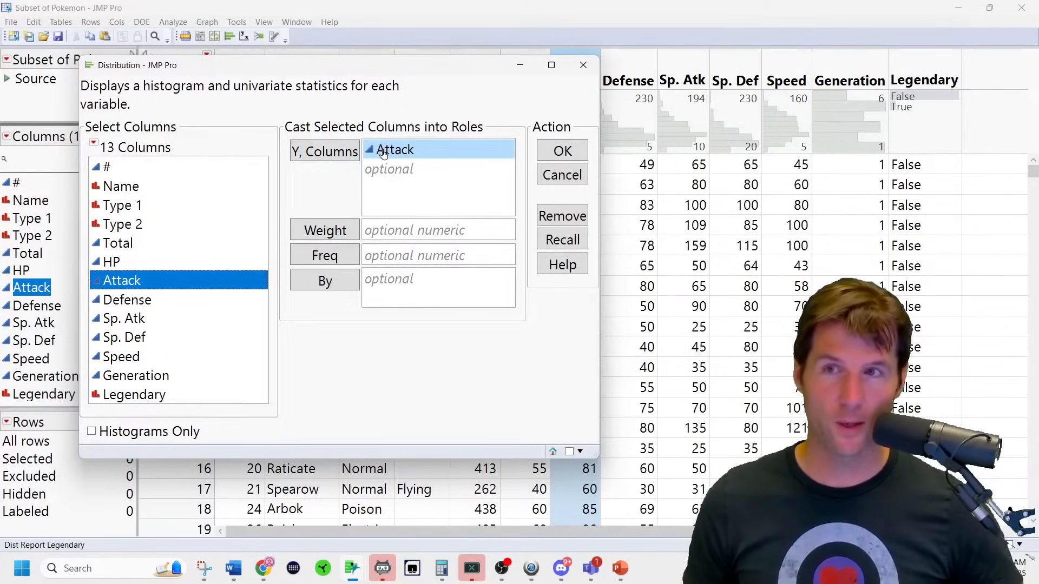
left_click(562, 152)
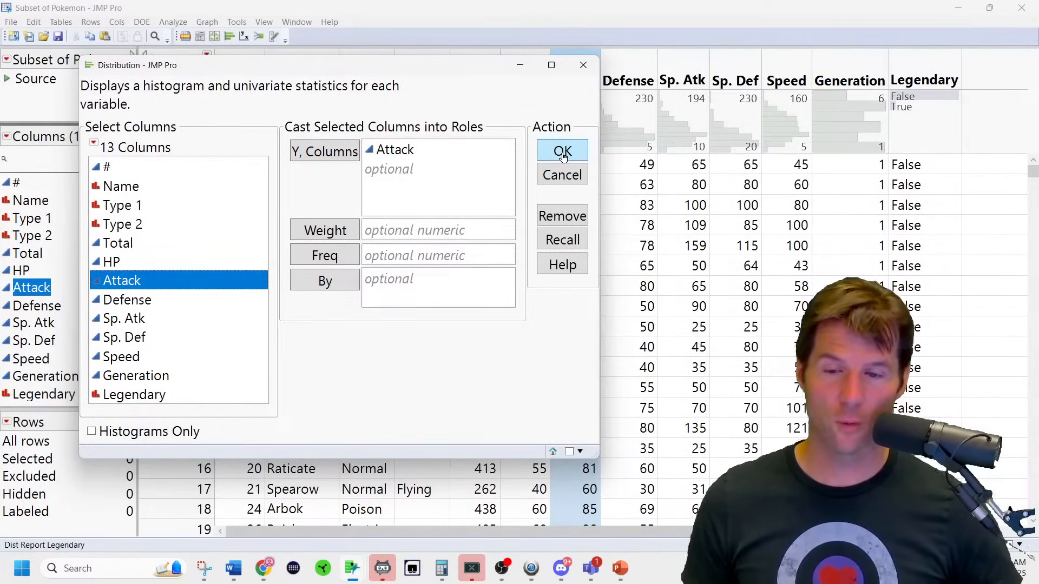
left_click(563, 154)
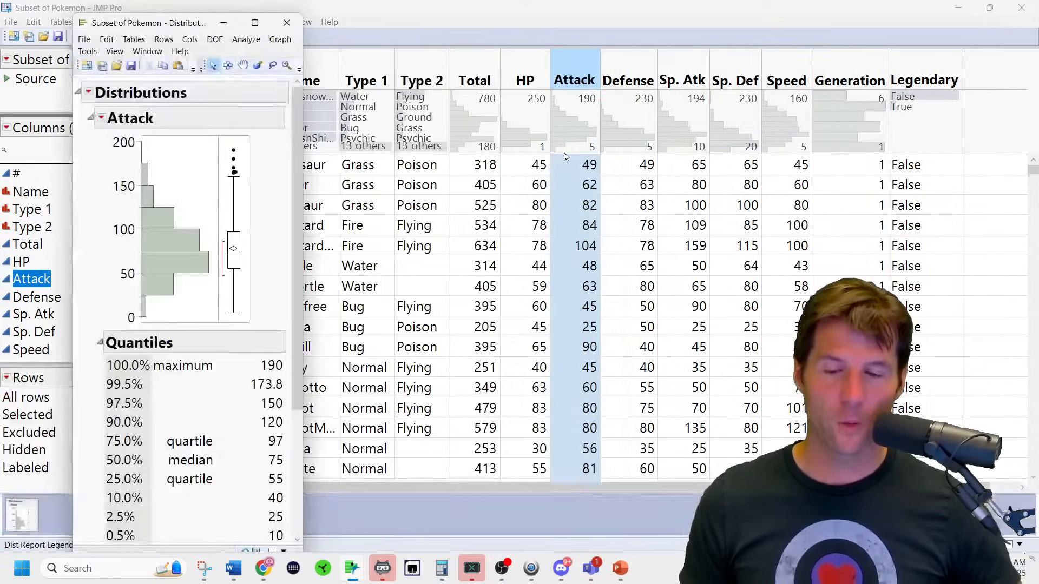
left_click(88, 93)
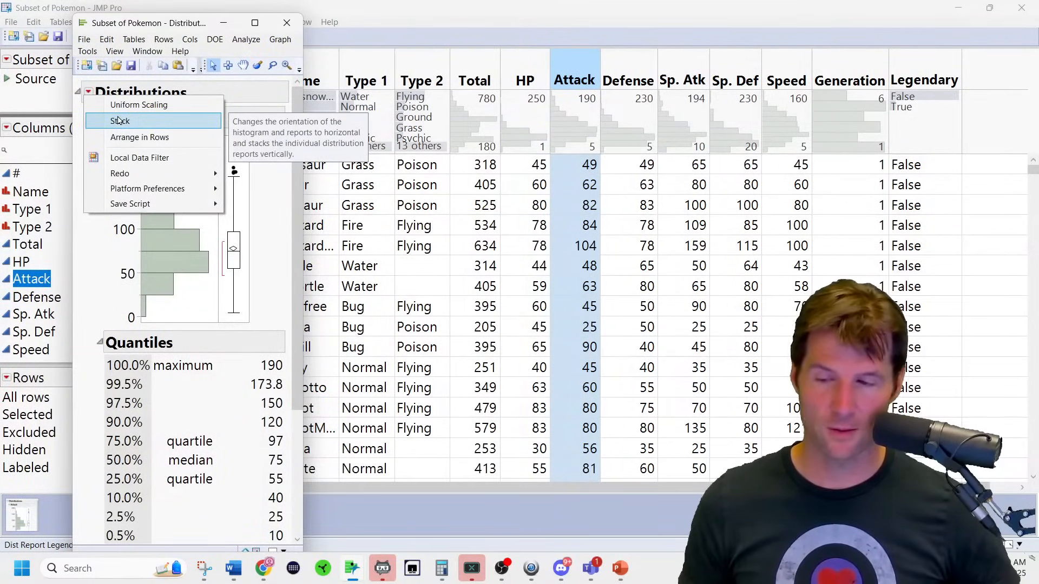
Lay the Attack report out horizontally and add a count axis to the histogram.
left_click(119, 120)
left_click(99, 110)
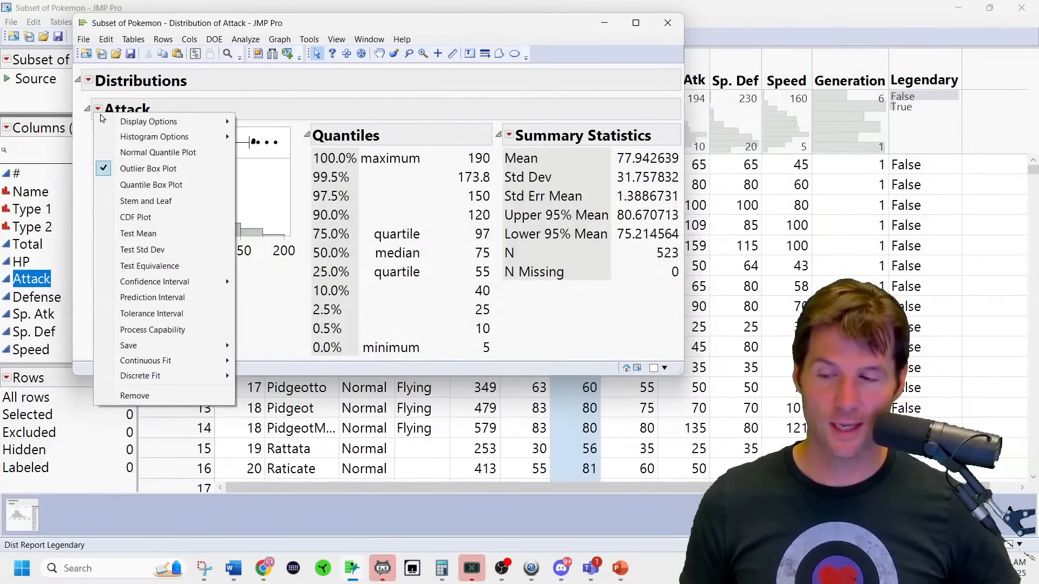
mouse_move(179, 137)
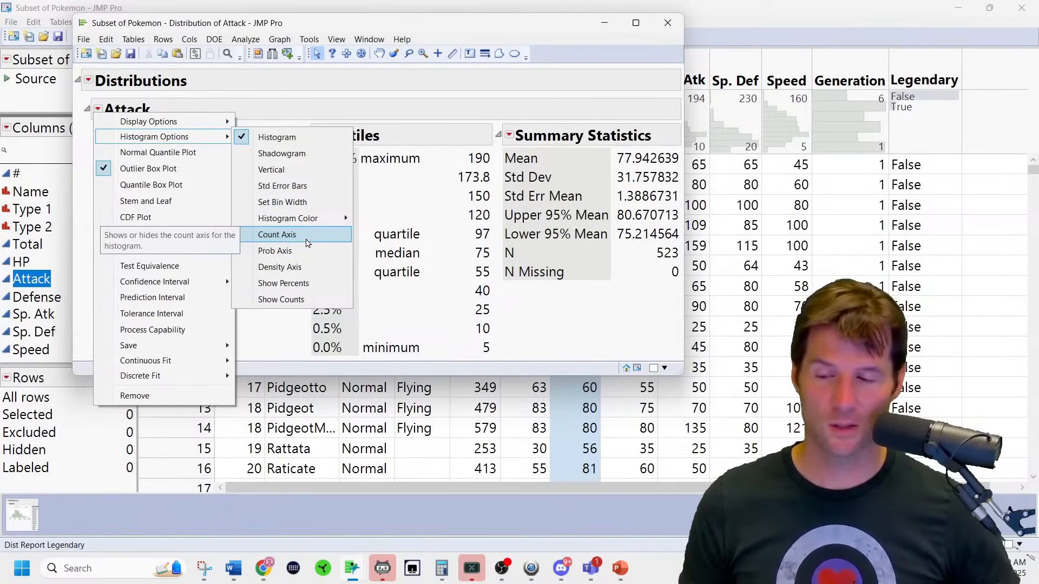
left_click(307, 243)
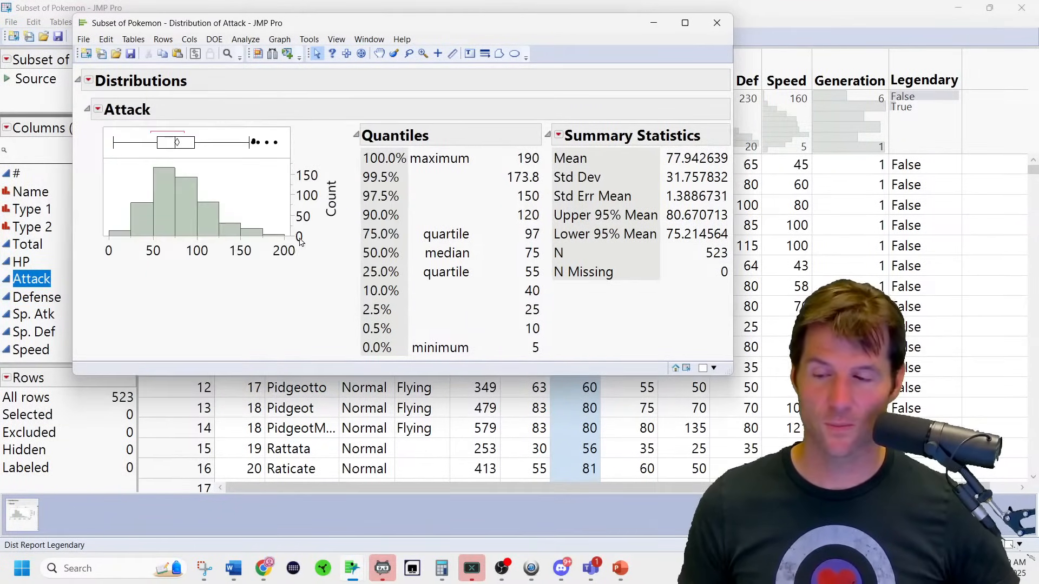
Colour the Attack histogram bars purple and drag the graph larger.
left_click(100, 109)
mouse_move(179, 137)
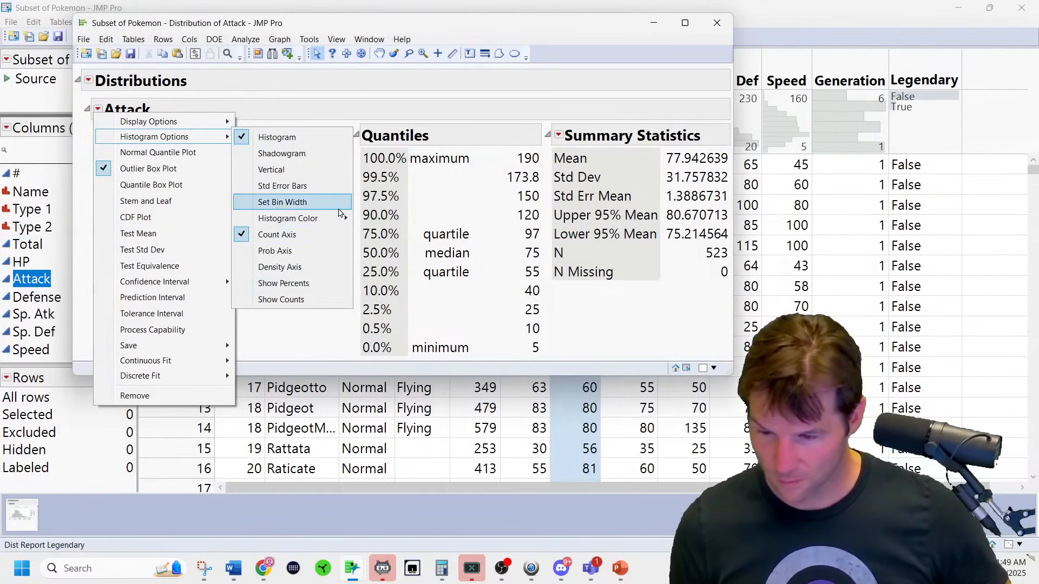
mouse_move(340, 217)
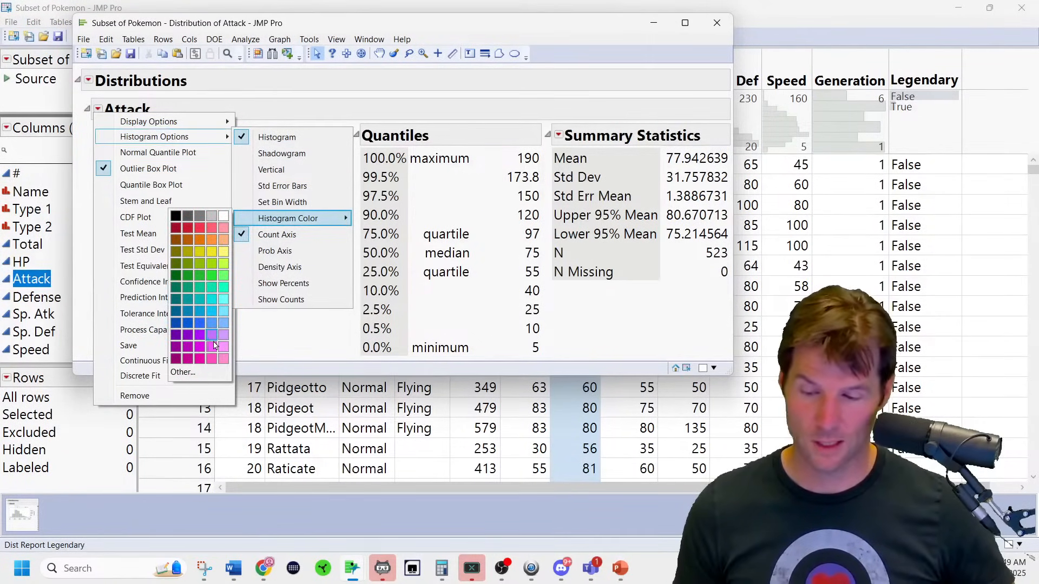
left_click(213, 341)
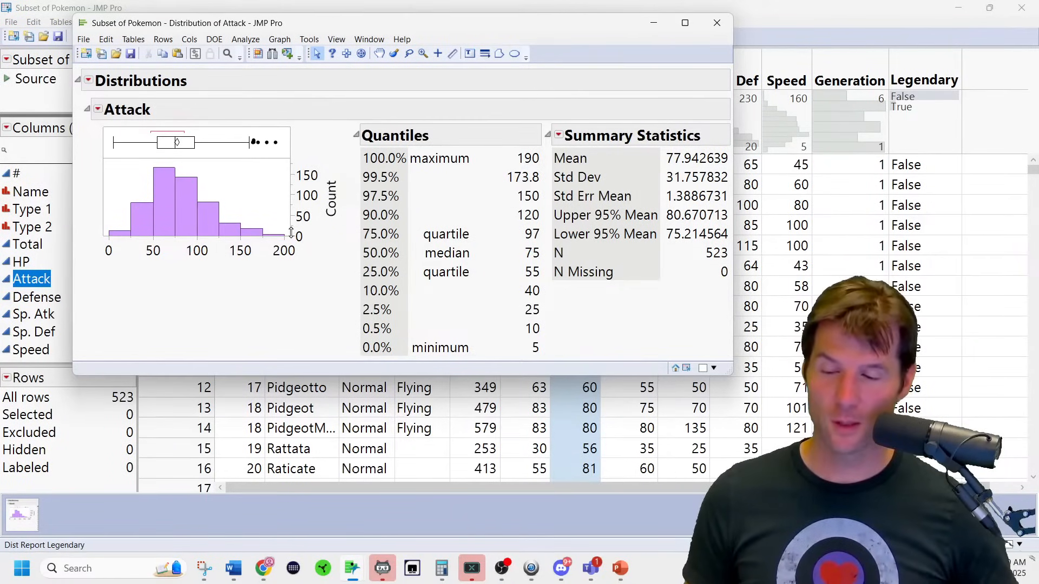
left_click_drag(288, 232, 378, 323)
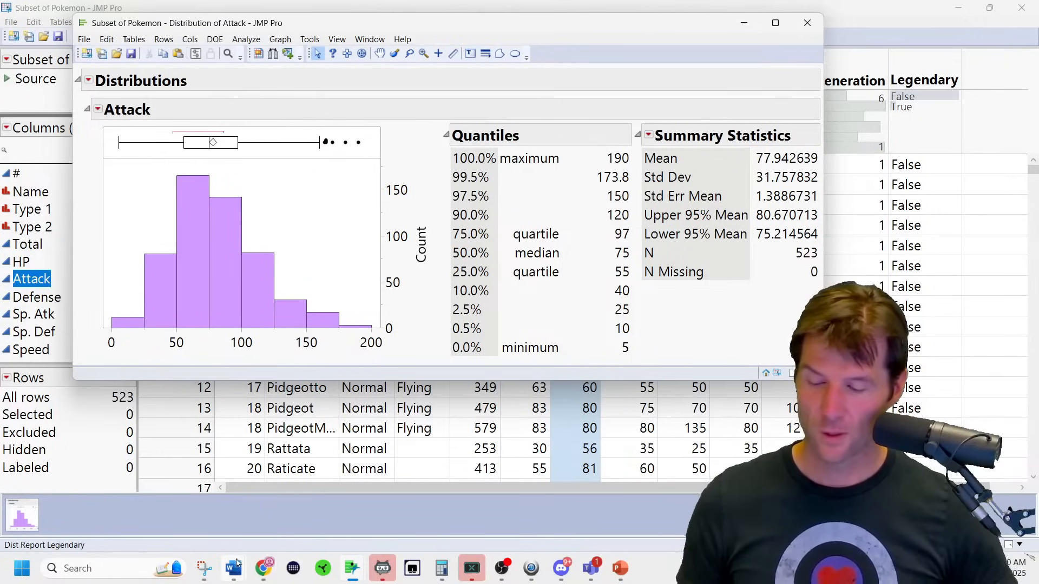
Retitle the Attack distribution report 'Pokemon Attack'.
left_click(209, 569)
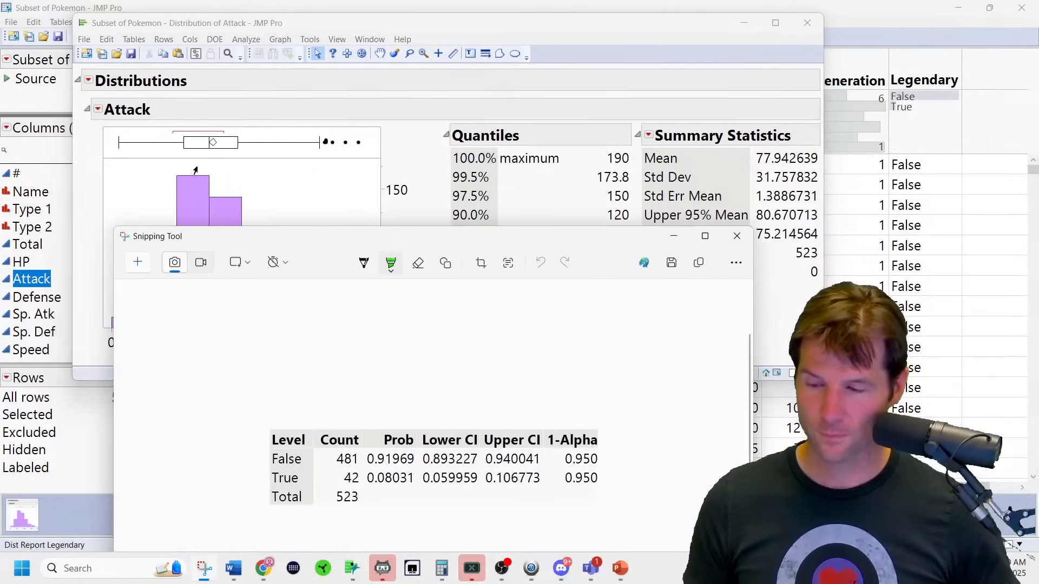
left_click(130, 268)
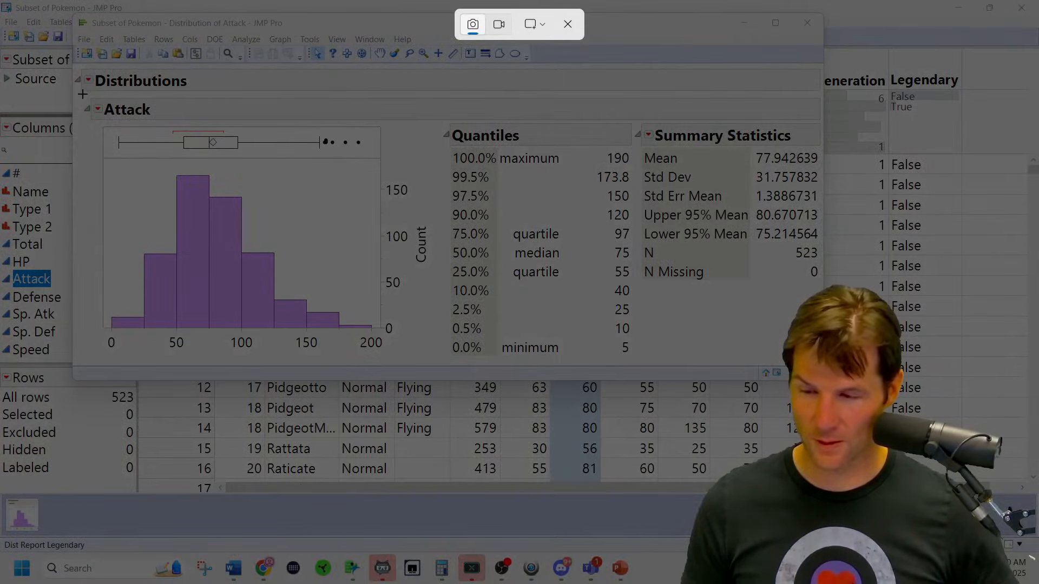
left_click_drag(87, 94, 197, 116)
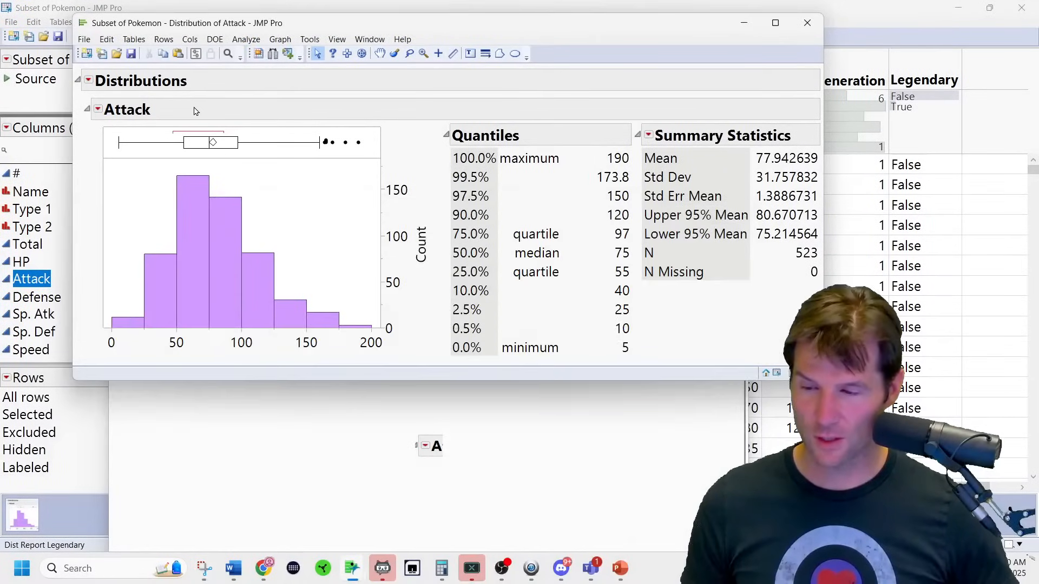
key("Home")
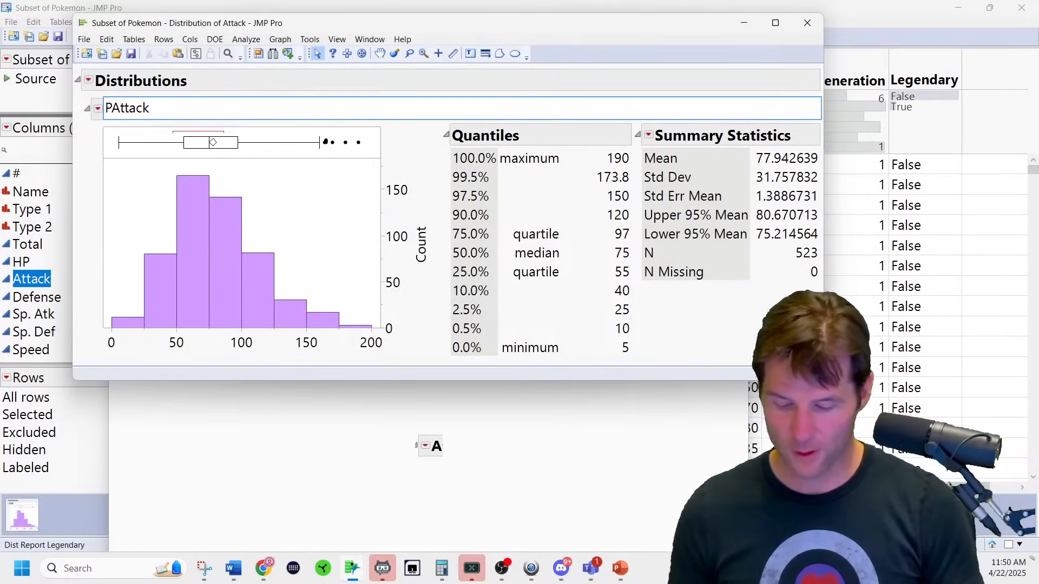
type("Pokemon")
key("Return")
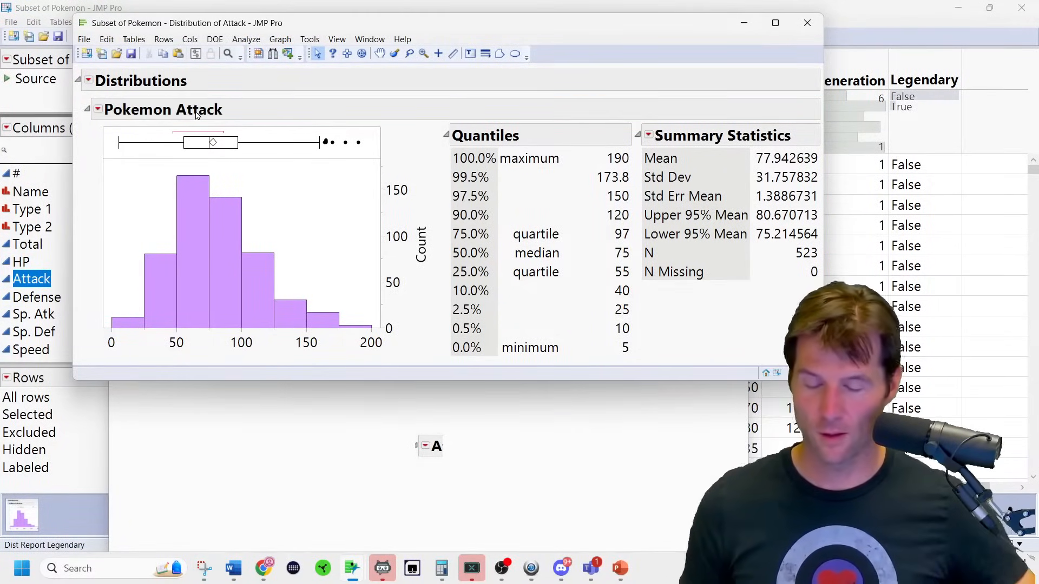
Snip the Pokemon Attack report area and switch to Word's Document12, adding a blank line.
left_click(364, 466)
left_click(134, 243)
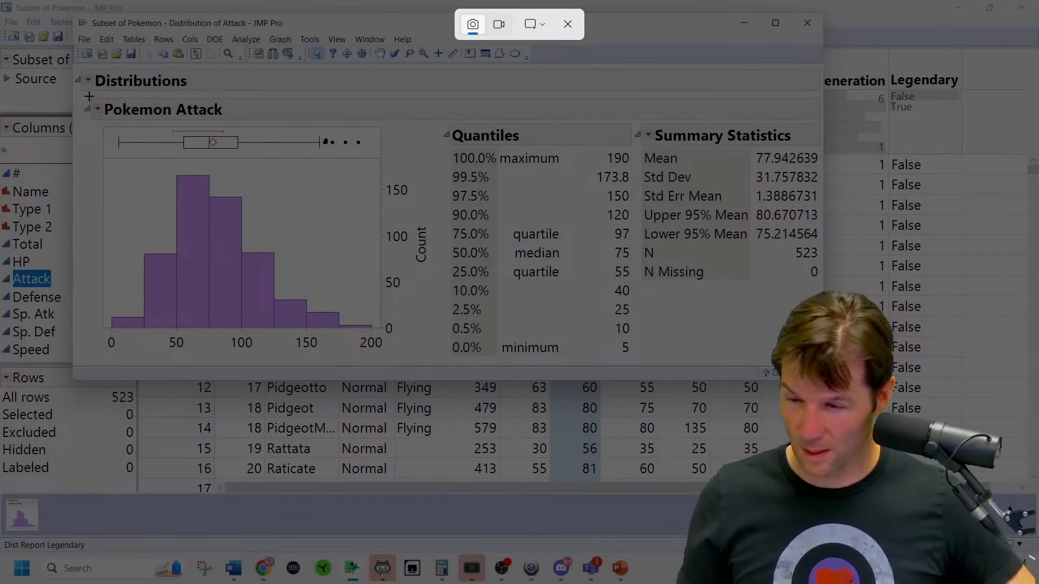
left_click_drag(79, 98, 839, 413)
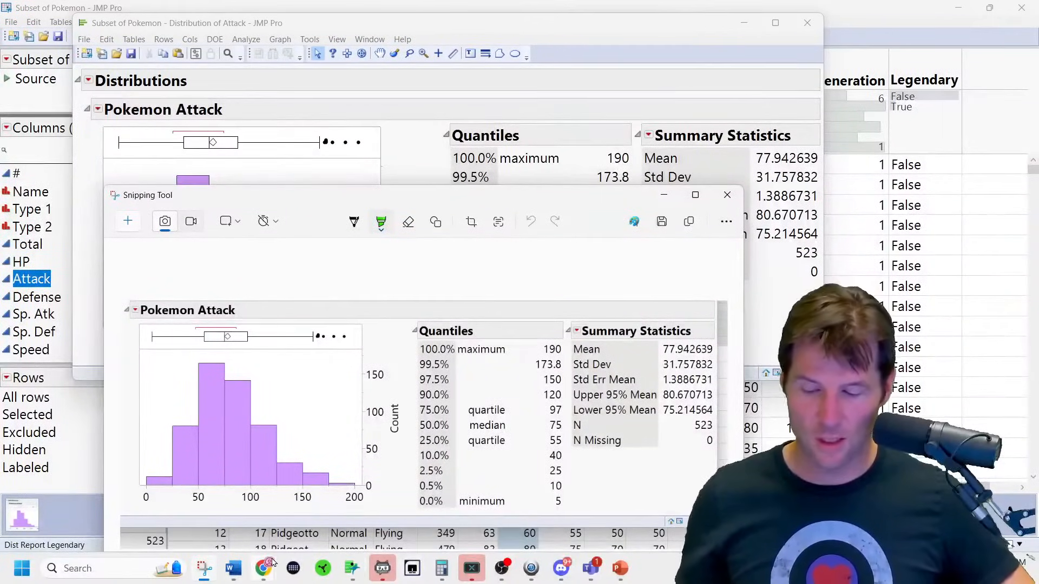
left_click(234, 577)
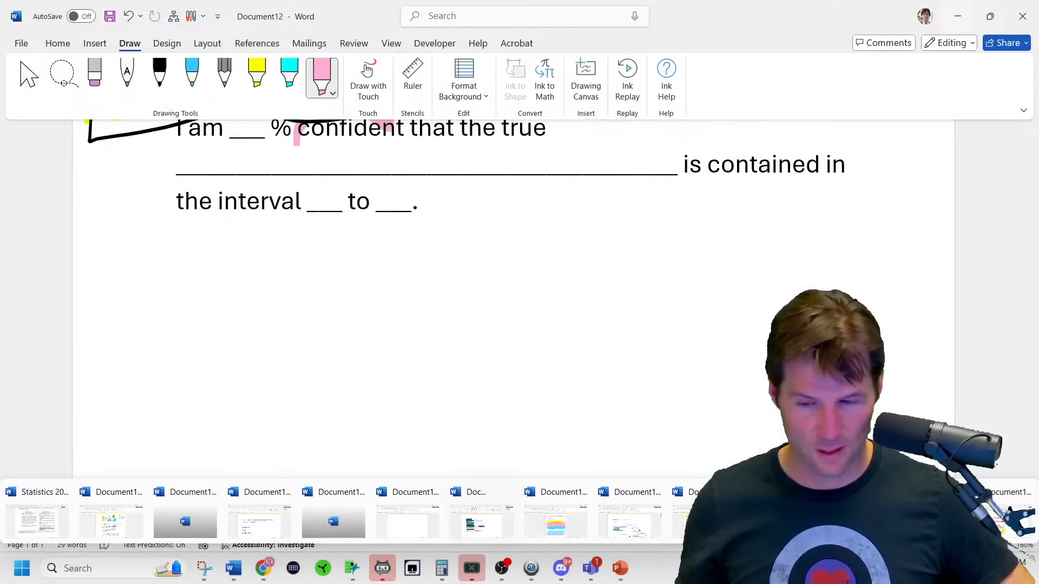
left_click(704, 521)
key("Return")
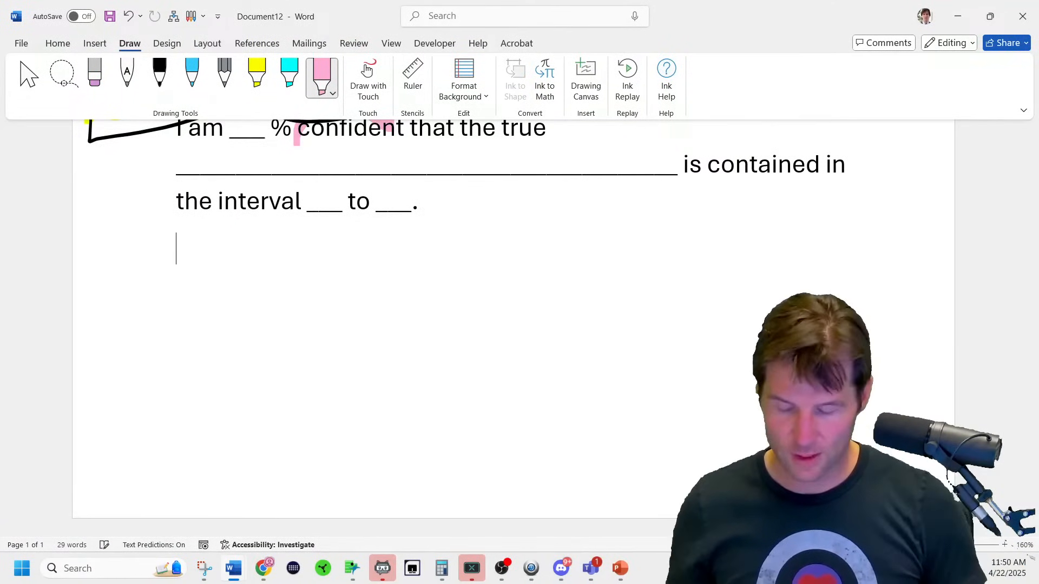
Paste the Pokemon Attack snip and crop off the bottom data rows and side edges.
key("Return")
key("ctrl+v")
left_click(635, 358)
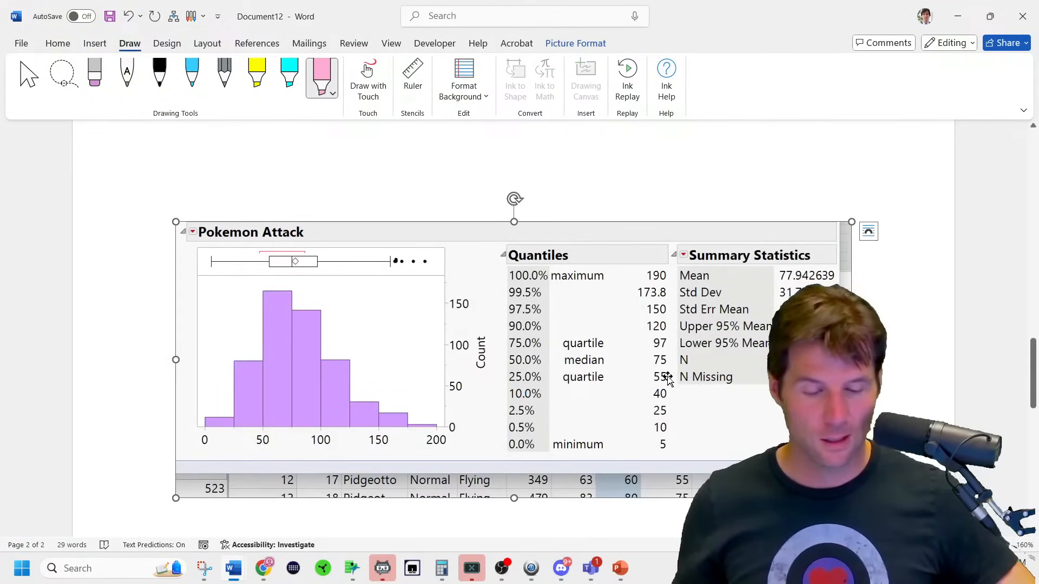
left_click(574, 43)
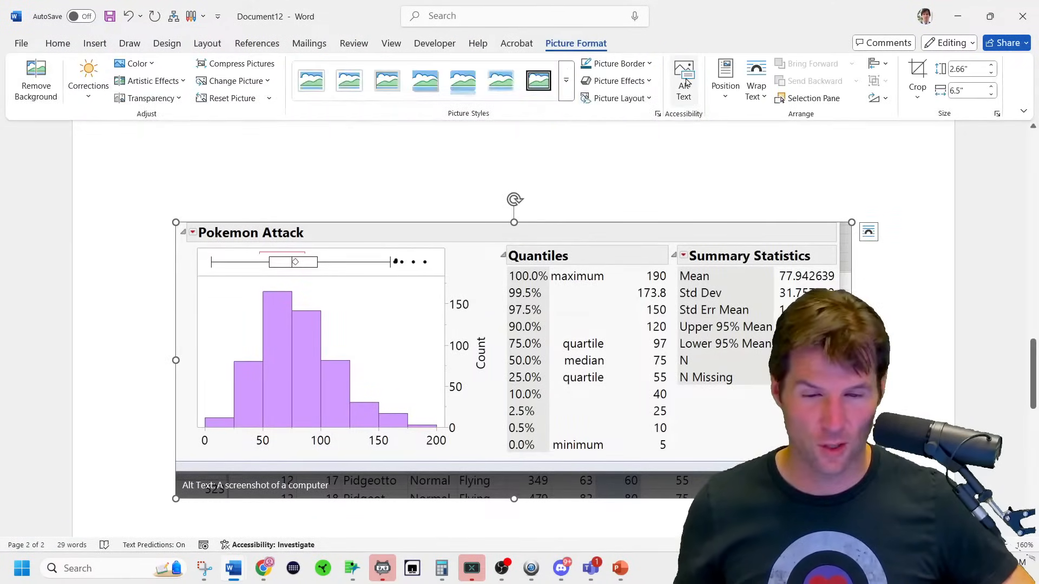
left_click(917, 76)
left_click_drag(521, 494, 530, 455)
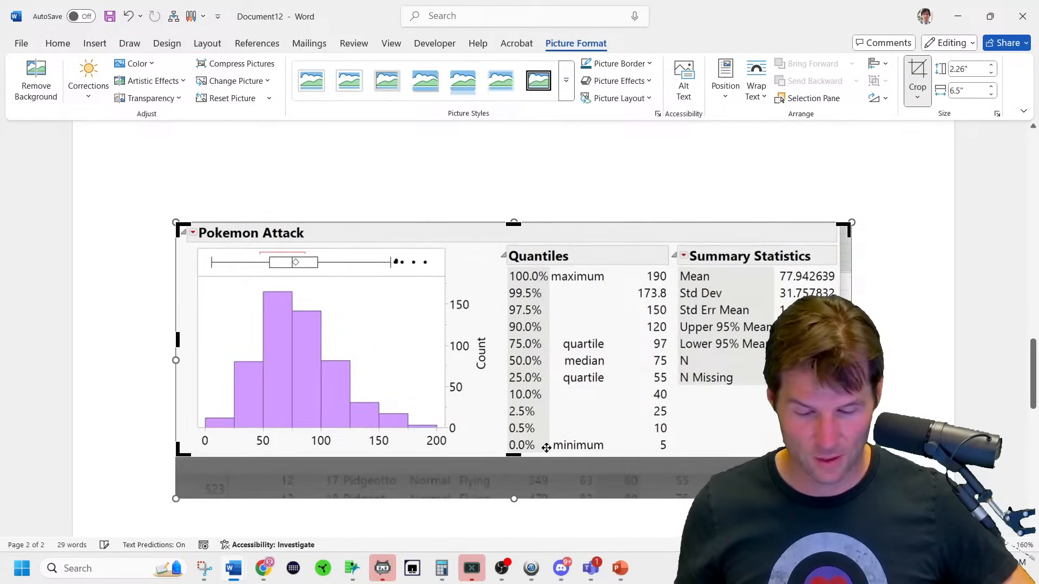
left_click_drag(849, 340, 837, 339)
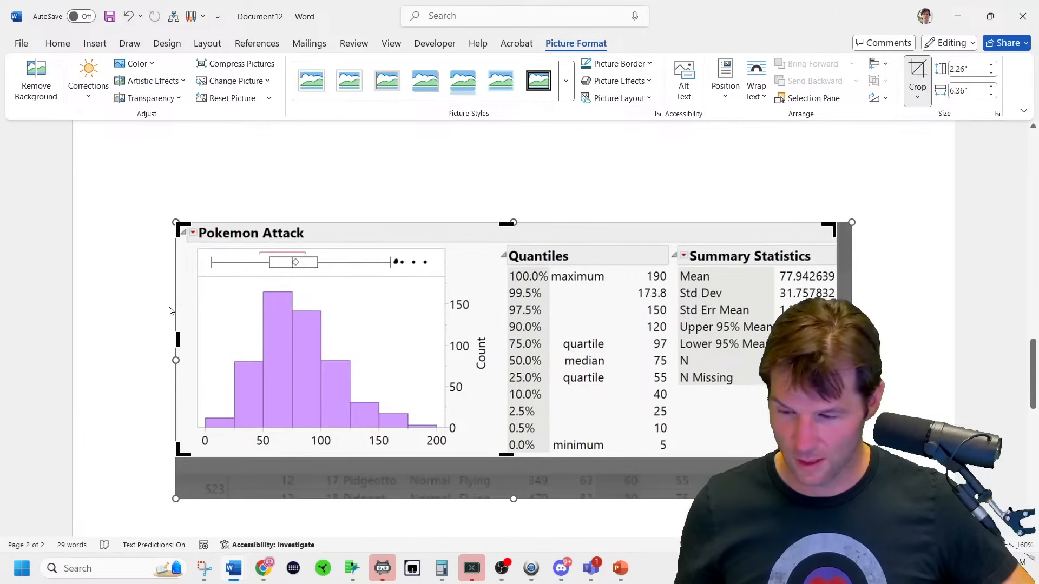
left_click_drag(177, 340, 187, 339)
left_click(231, 191)
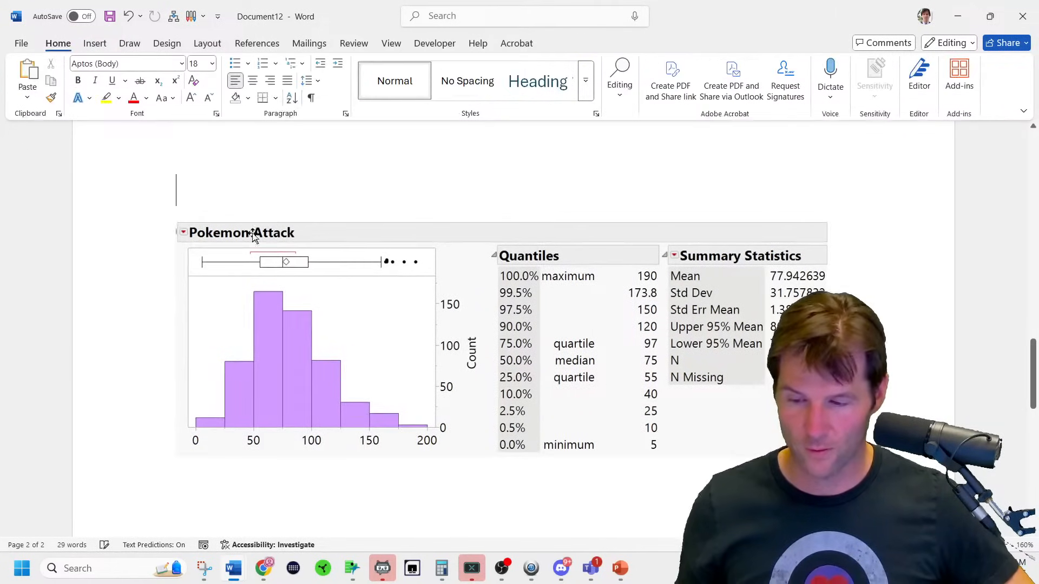
Give the cropped picture a thick black frame picture style.
left_click(418, 352)
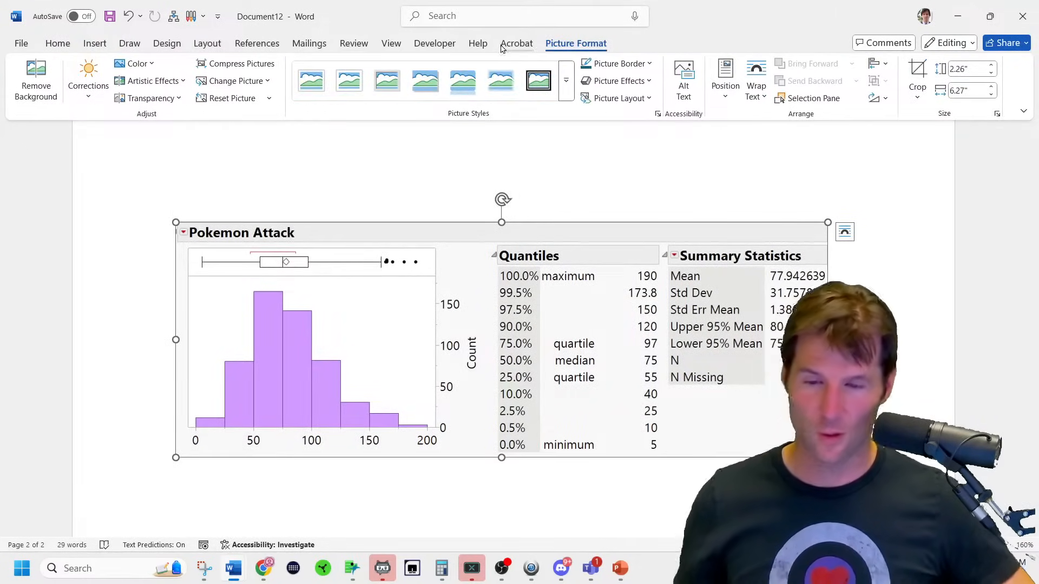
left_click(566, 80)
left_click(355, 130)
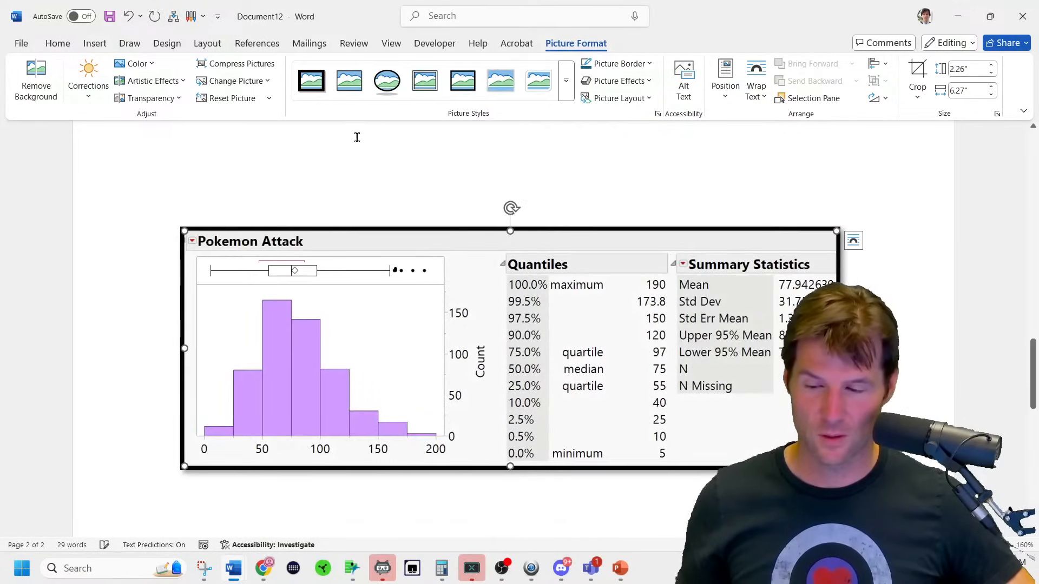
left_click(913, 316)
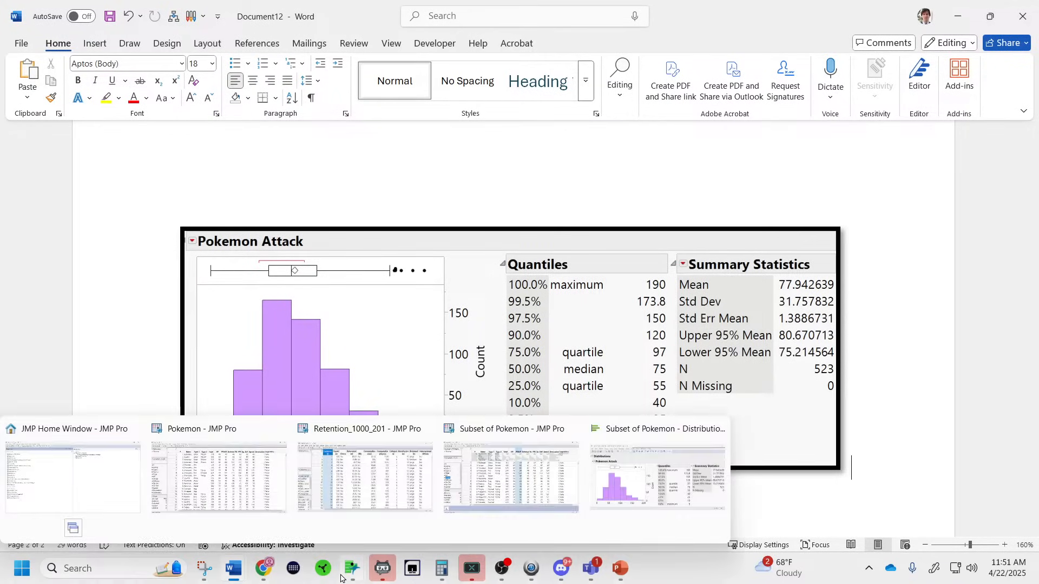
Highlight both 'appropriate' words in the One Sample T instructions yellow, then return to the JMP Attack report.
left_click(262, 578)
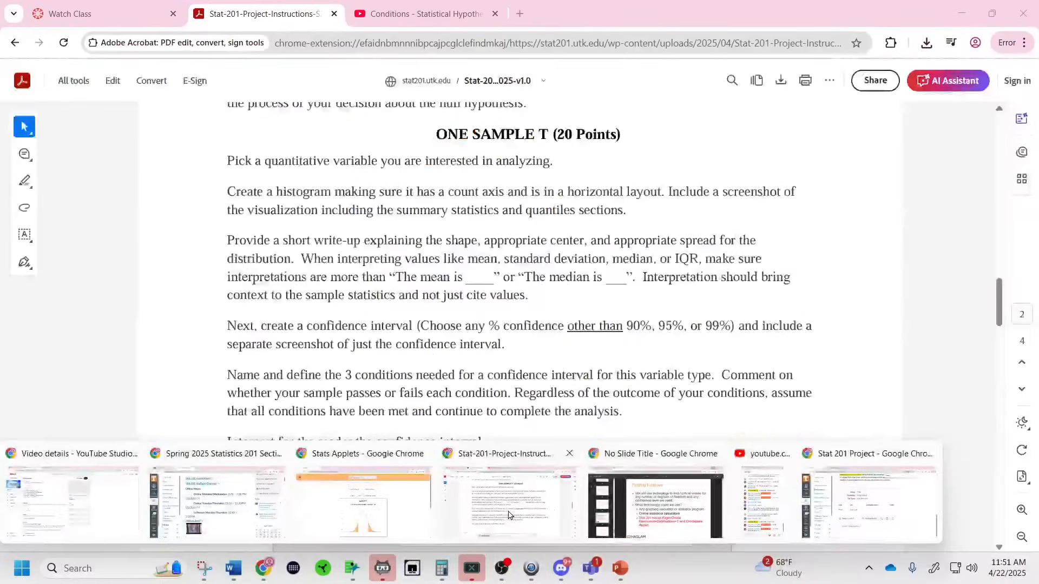
left_click(509, 513)
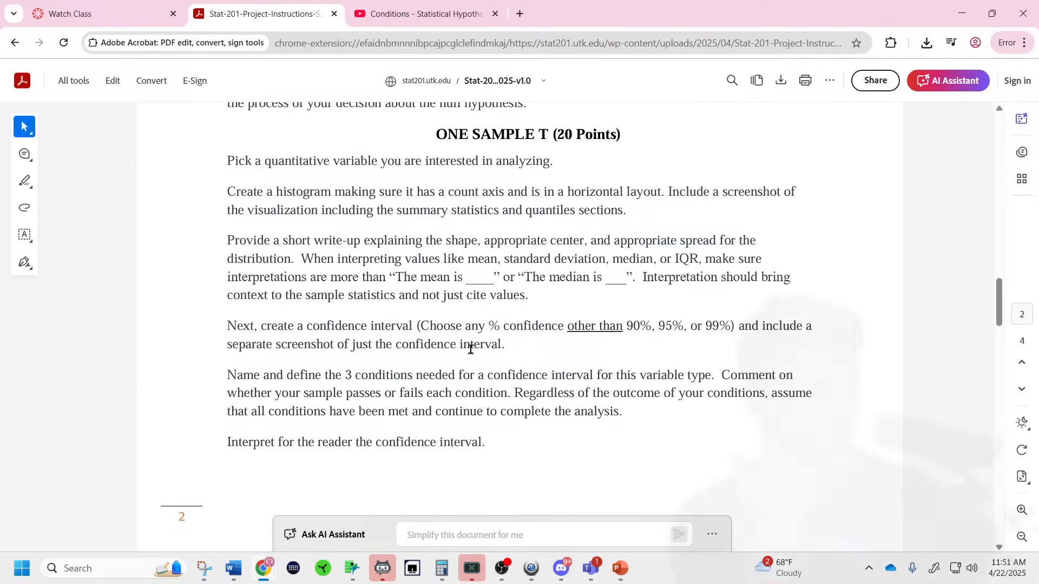
double_click(532, 240)
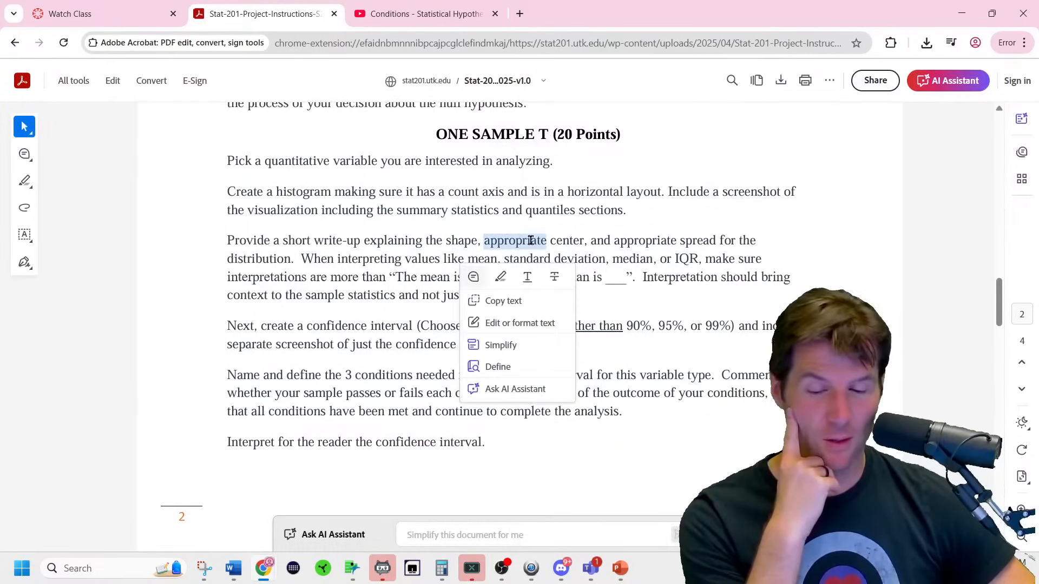
left_click(500, 277)
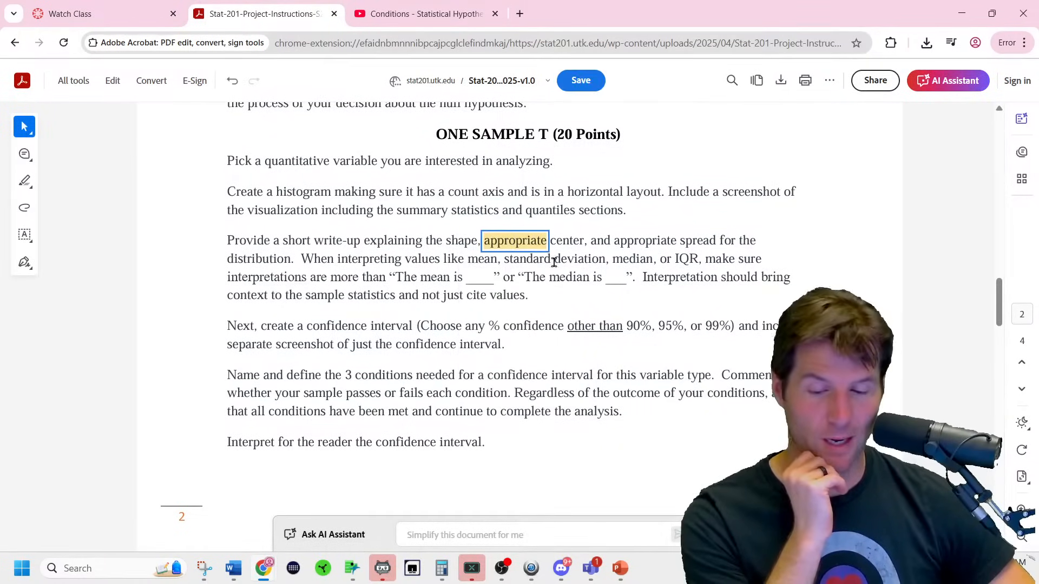
double_click(617, 239)
left_click(632, 277)
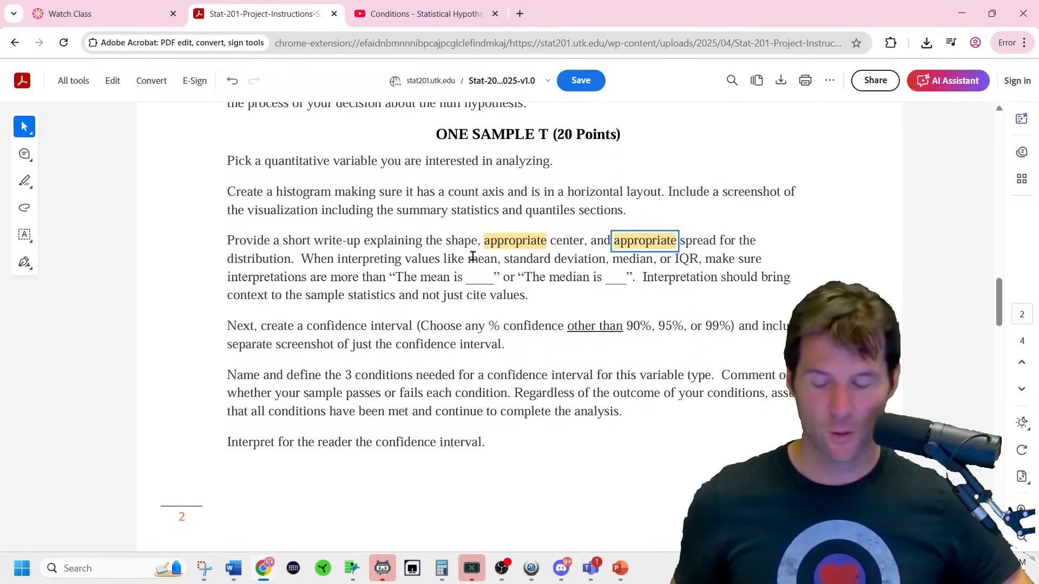
mouse_move(340, 582)
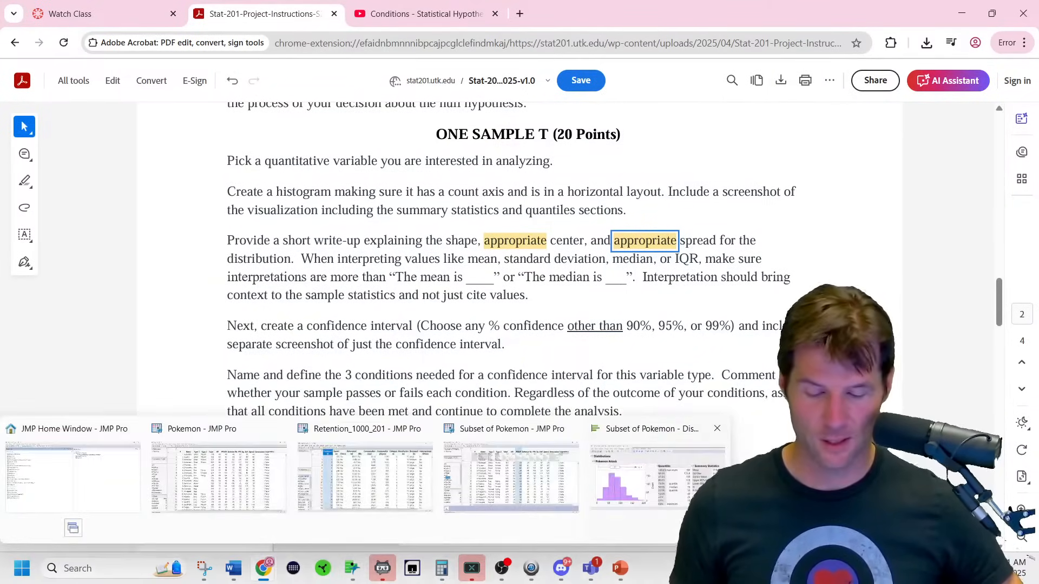
left_click(658, 477)
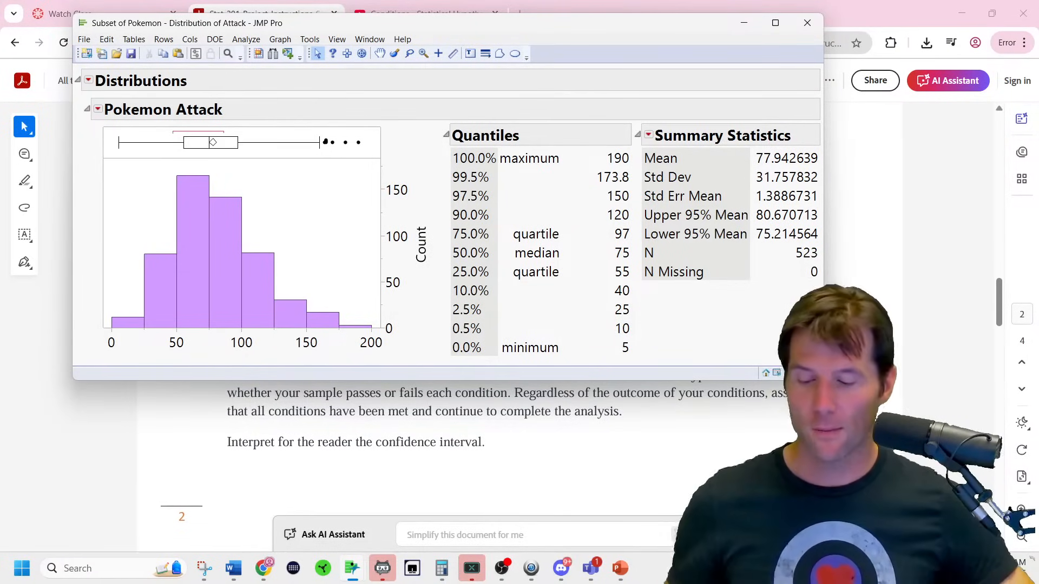
Snip the Attack histogram and statistics area and maximize the Snipping Tool window.
left_click(201, 572)
left_click(134, 222)
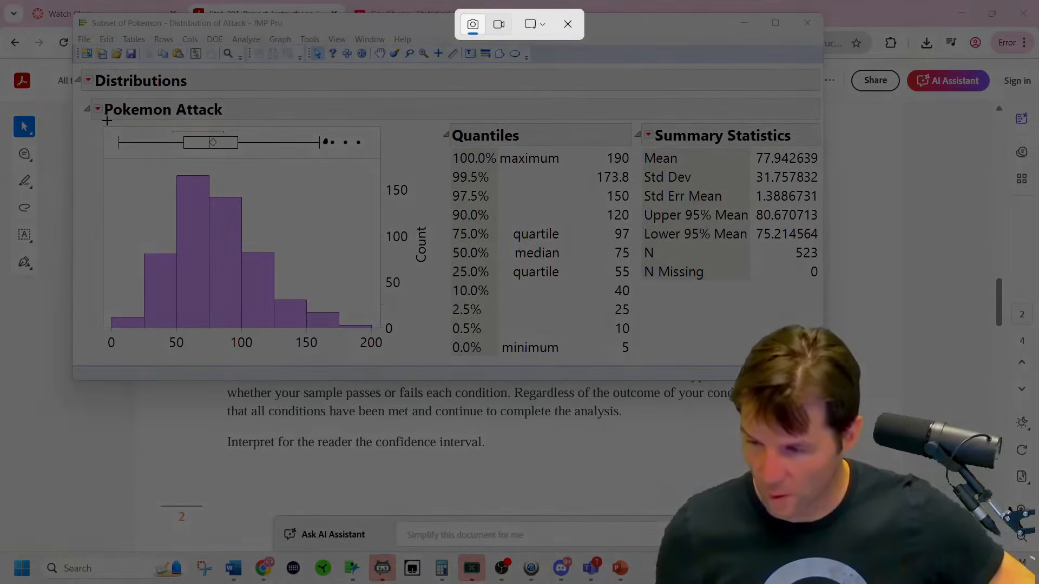
left_click_drag(92, 123, 438, 353)
double_click(406, 173)
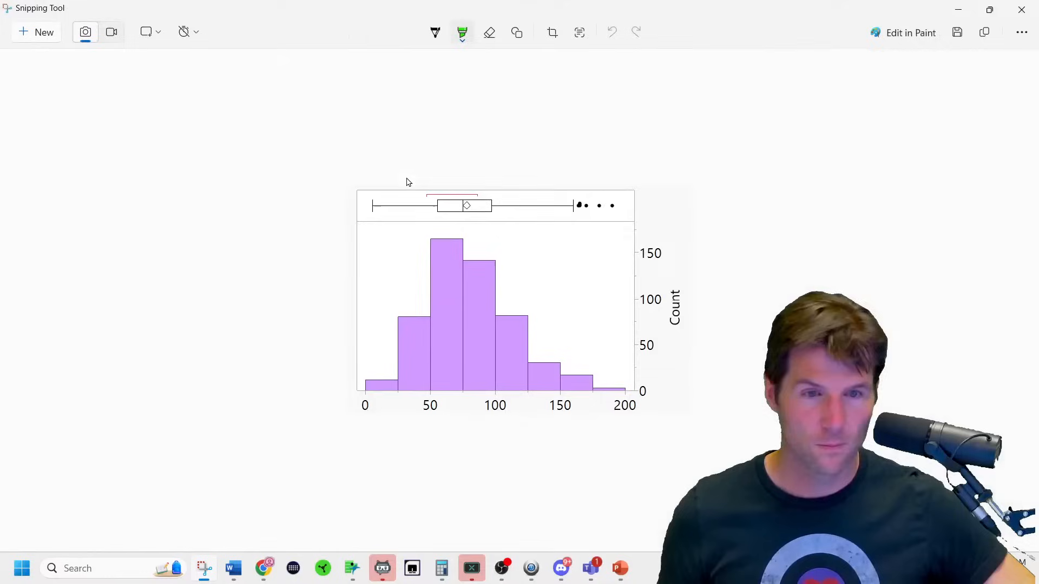
scroll(463, 294, "up", 2)
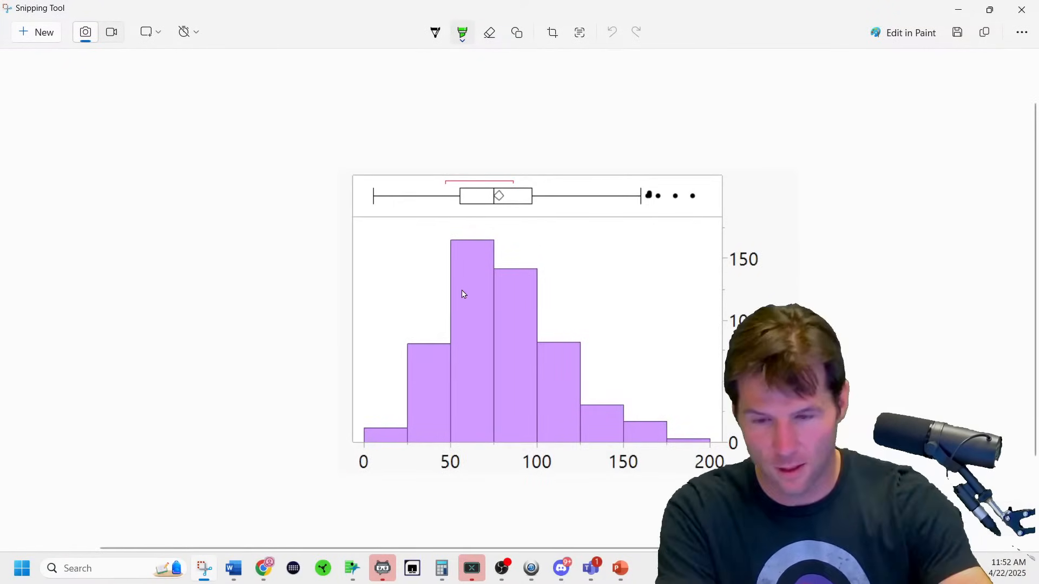
Sketch a bell curve over the histogram with the black pen.
left_click(435, 32)
mouse_move(358, 441)
left_mouse_down()
mouse_move(550, 291)
mouse_move(677, 438)
left_mouse_up()
mouse_move(406, 403)
left_mouse_down()
mouse_move(509, 368)
mouse_move(460, 374)
mouse_move(461, 417)
mouse_move(470, 394)
left_mouse_up()
left_click(465, 367)
Highlight the histogram's right tail and the box plot's outlier dots in yellow.
left_click(462, 32)
left_click(462, 32)
left_click(388, 97)
left_click_drag(652, 431, 698, 445)
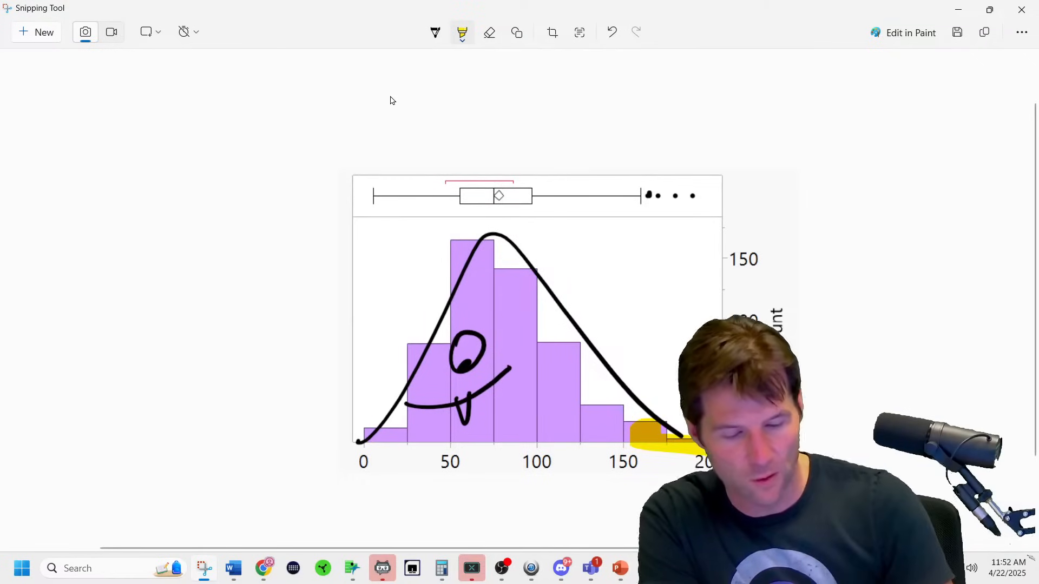
left_click_drag(645, 192, 724, 183)
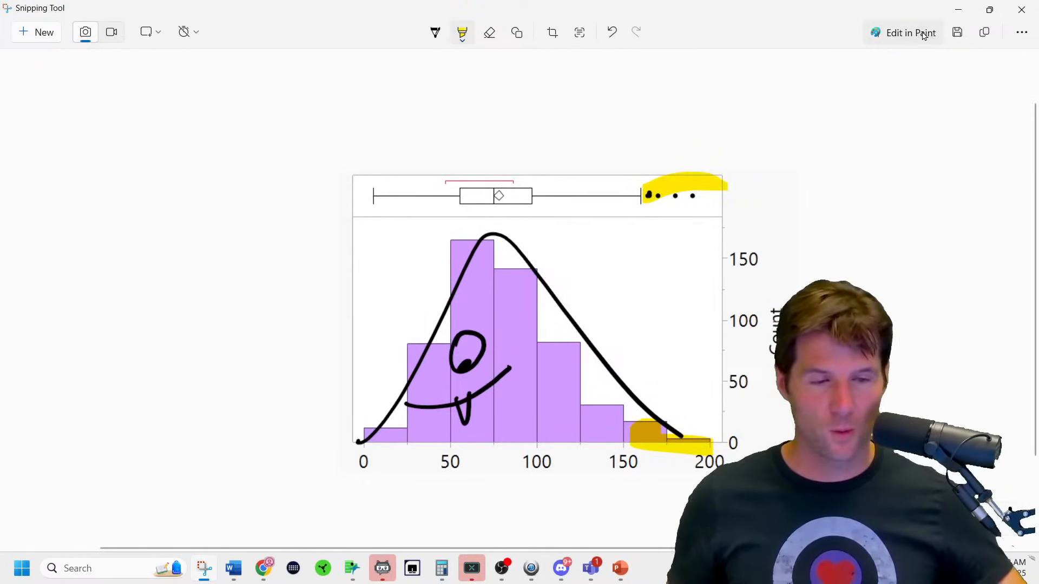
left_click(958, 10)
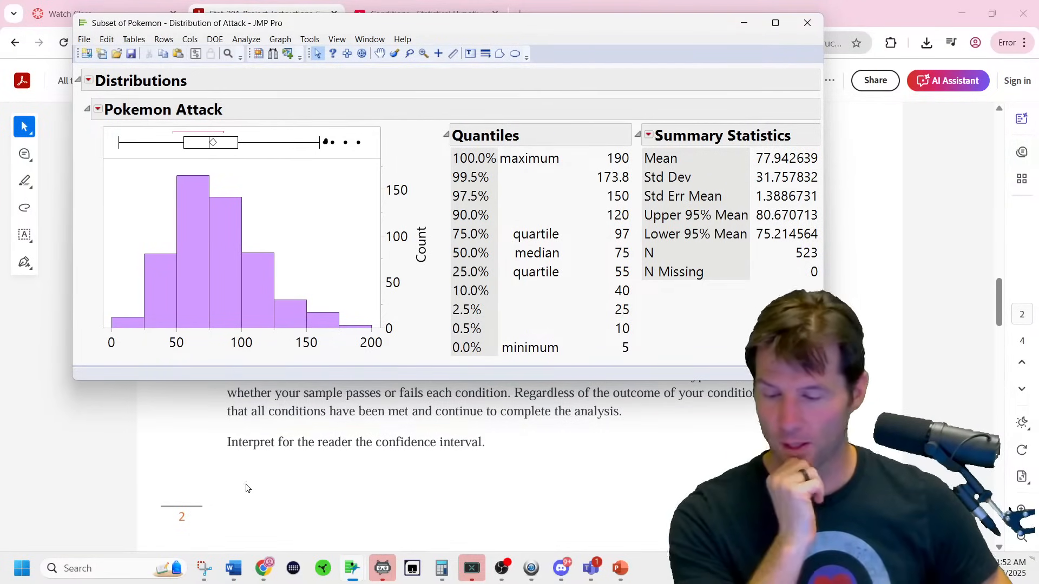
left_click(204, 569)
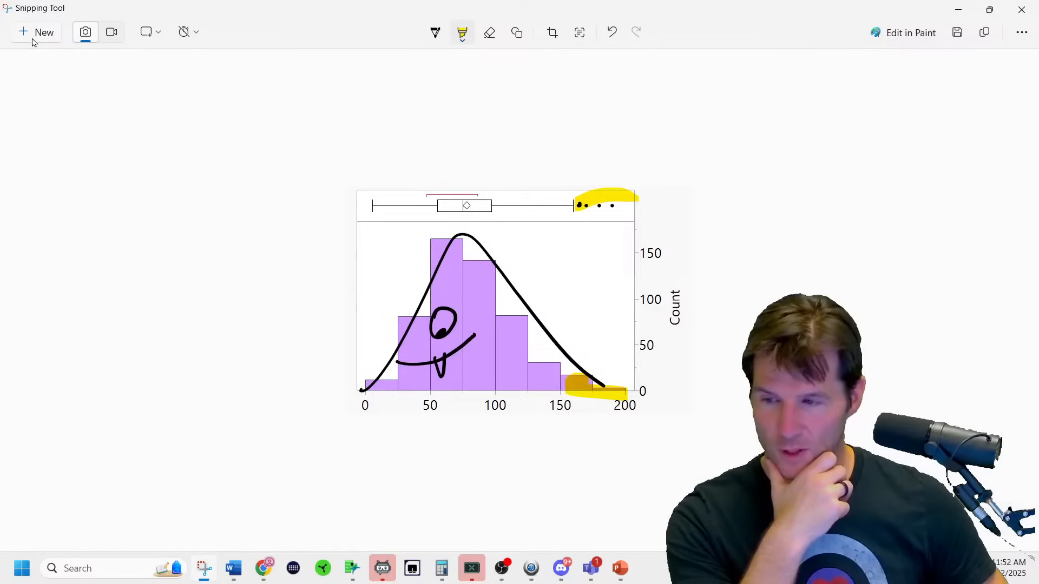
Snip the Quantiles and Summary Statistics tables and sketch bell and skewed curve shapes above them.
left_click(34, 38)
left_click_drag(444, 122, 820, 366)
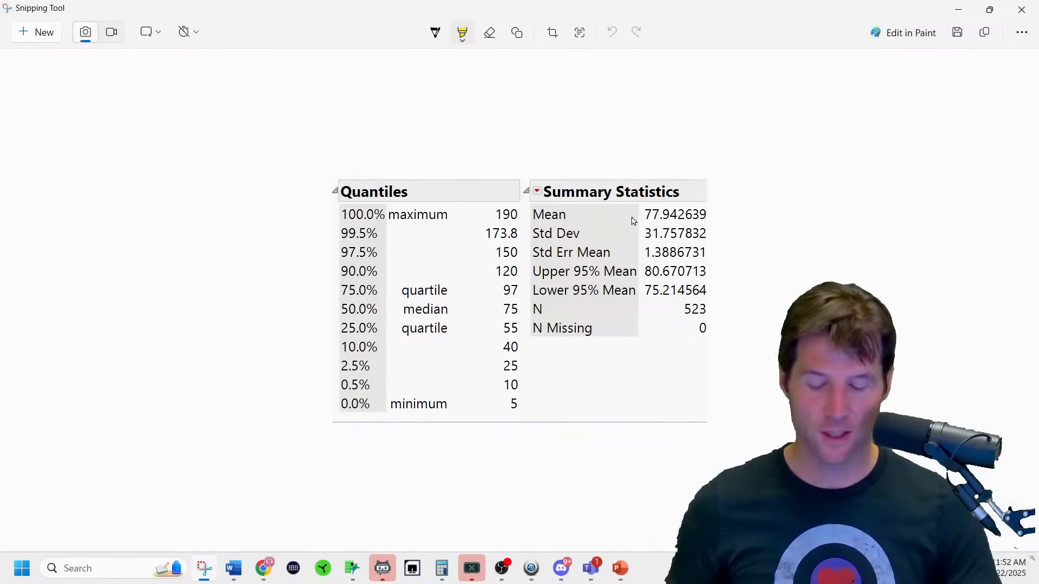
left_click(435, 33)
mouse_move(544, 169)
left_mouse_down()
mouse_move(575, 150)
mouse_move(695, 159)
left_mouse_up()
mouse_move(381, 174)
left_mouse_down()
mouse_move(379, 128)
mouse_move(486, 162)
left_mouse_up()
Highlight the median and Mean rows yellow, and Std Dev and quartiles 97 and 55 green.
left_click(462, 33)
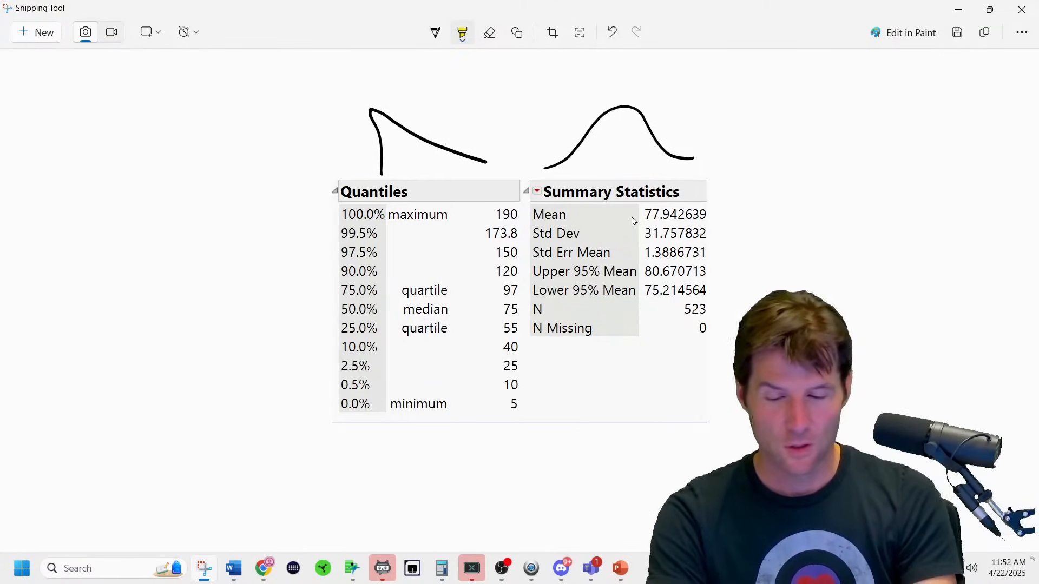
left_click_drag(334, 313, 523, 307)
left_click_drag(541, 215, 733, 216)
left_click(462, 32)
left_click(411, 95)
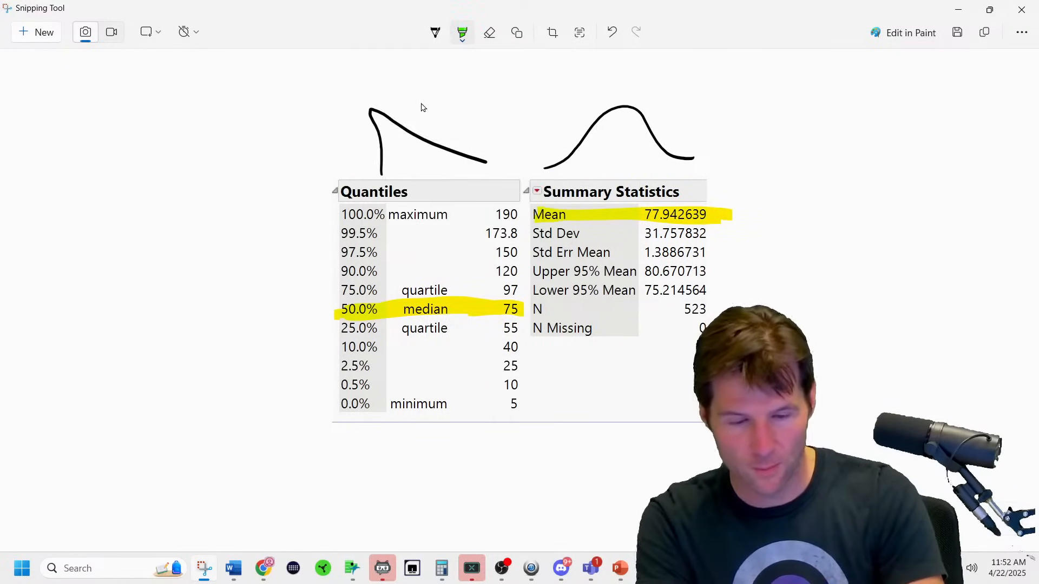
mouse_move(532, 234)
left_mouse_down()
mouse_move(720, 234)
mouse_move(533, 239)
left_mouse_up()
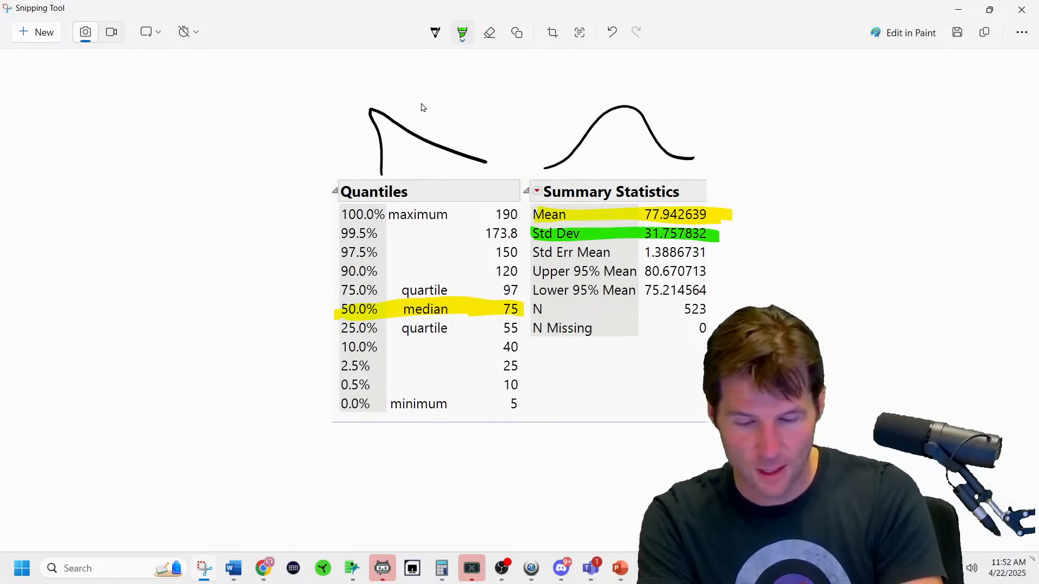
mouse_move(496, 328)
left_mouse_down()
mouse_move(521, 328)
mouse_move(497, 327)
mouse_move(527, 295)
mouse_move(500, 290)
left_mouse_up()
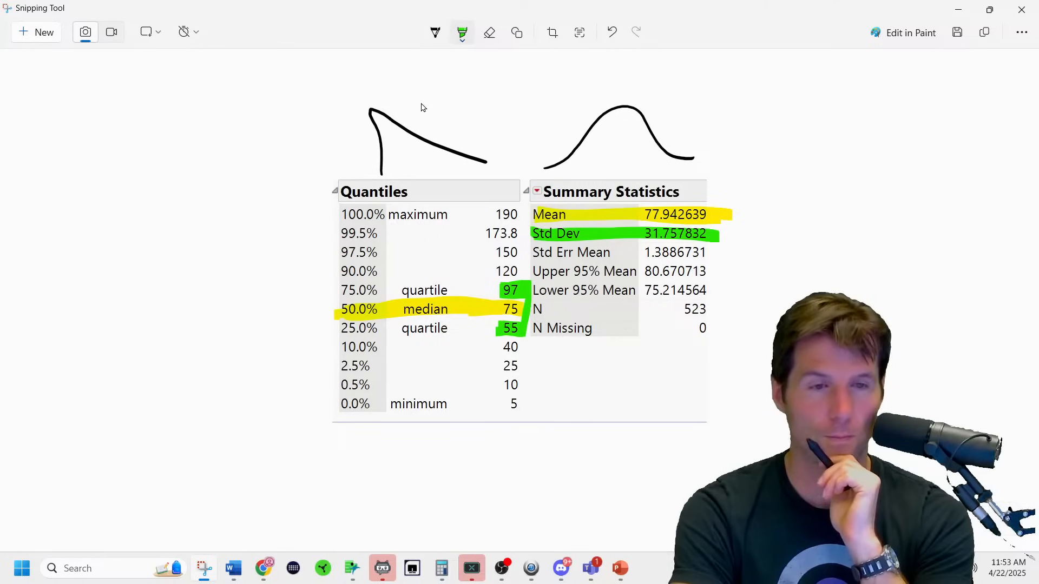
Handwrite the IQR as Q3 − Q1 = 97 − 55 = 42, then return to the instructions PDF.
left_click(435, 31)
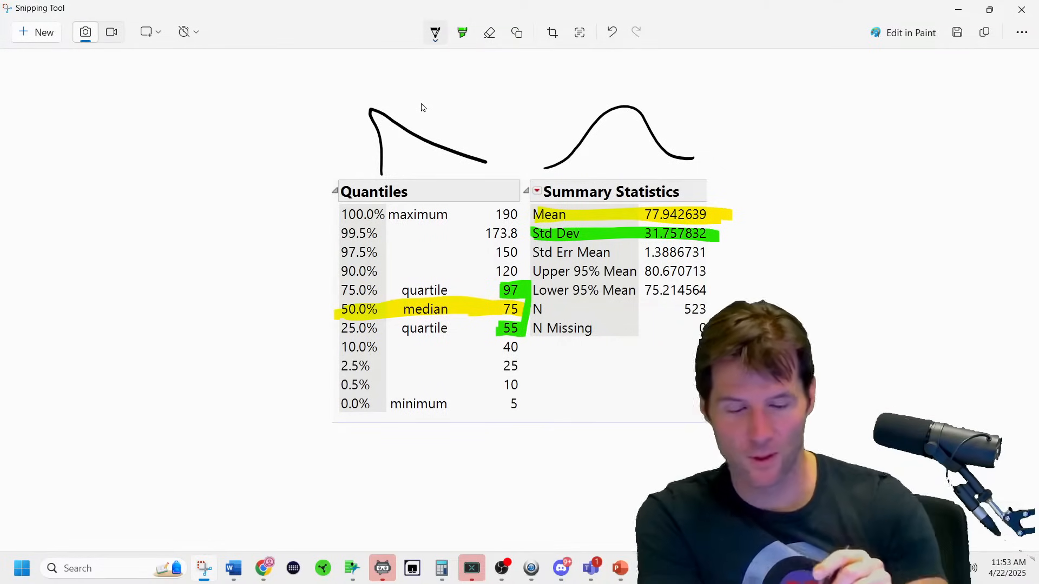
left_click_drag(465, 444, 481, 475)
left_click_drag(486, 464, 501, 477)
left_click_drag(545, 444, 533, 451)
left_click_drag(474, 496, 472, 523)
mouse_move(502, 507)
left_mouse_down()
mouse_move(524, 517)
mouse_move(544, 492)
left_mouse_up()
mouse_move(548, 493)
left_mouse_down()
mouse_move(546, 517)
mouse_move(573, 488)
left_mouse_up()
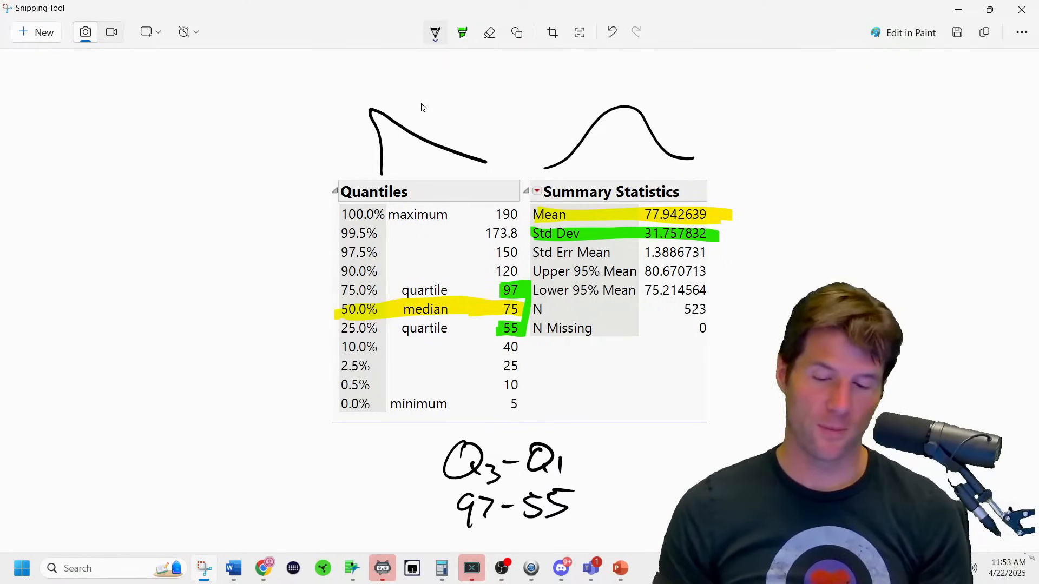
left_click_drag(570, 507, 584, 506)
left_click_drag(606, 487, 602, 529)
left_click_drag(615, 495, 652, 517)
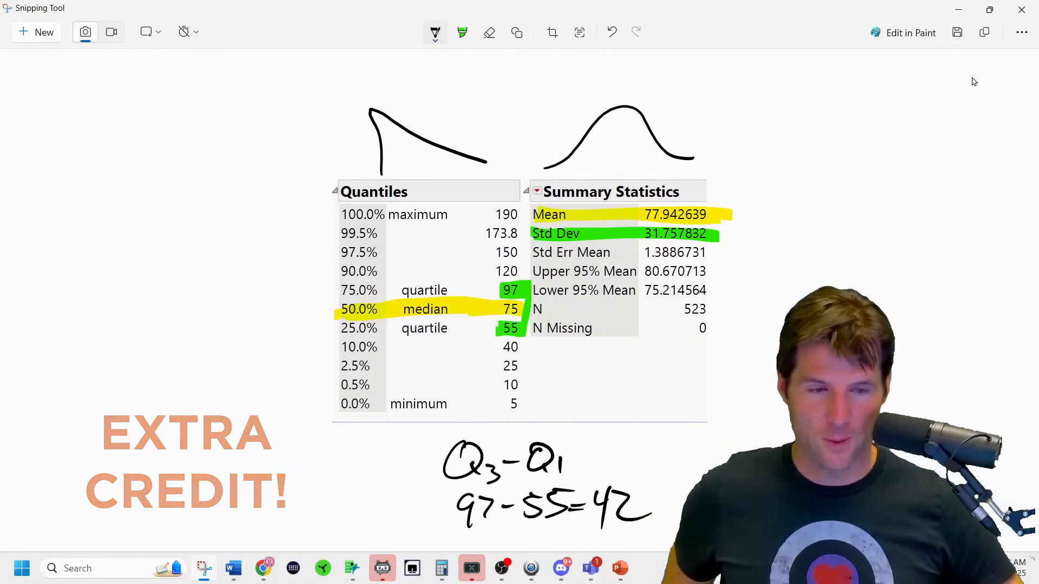
left_click(959, 10)
left_click(913, 200)
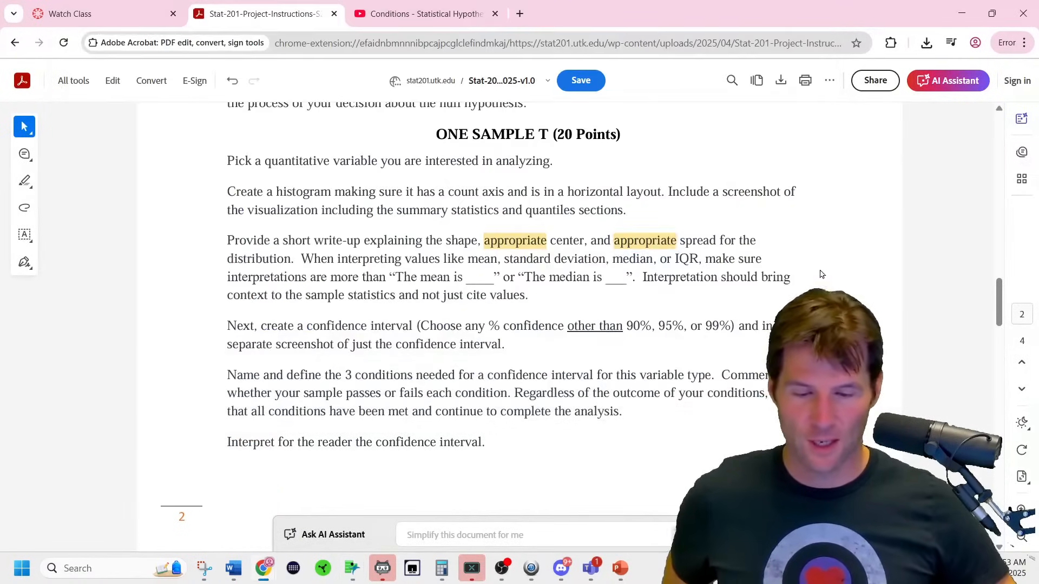
Glance at Document13, then bring Document12 with the framed Pokemon Attack snip back to the front.
mouse_move(235, 568)
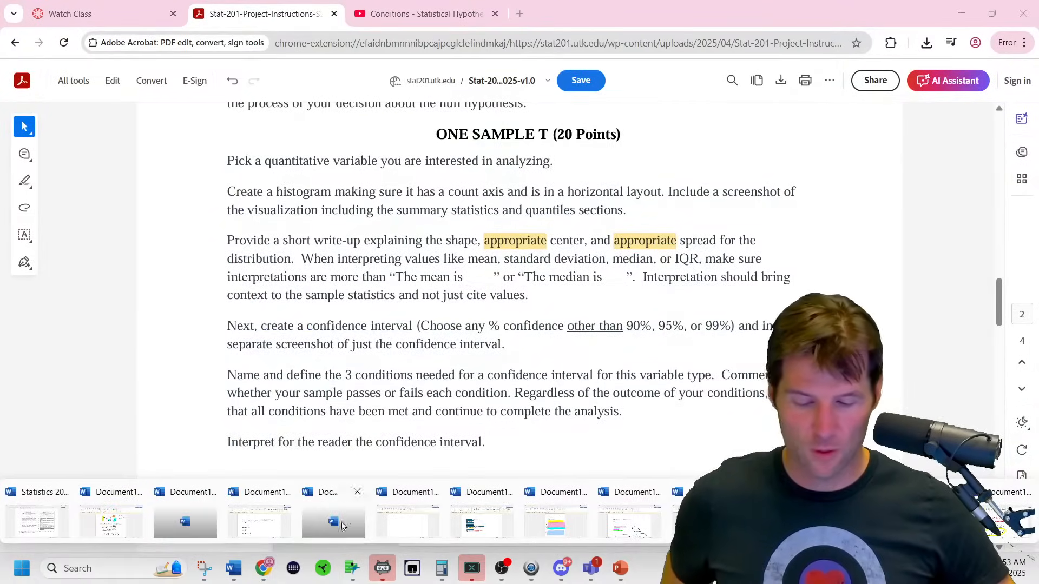
left_click(503, 513)
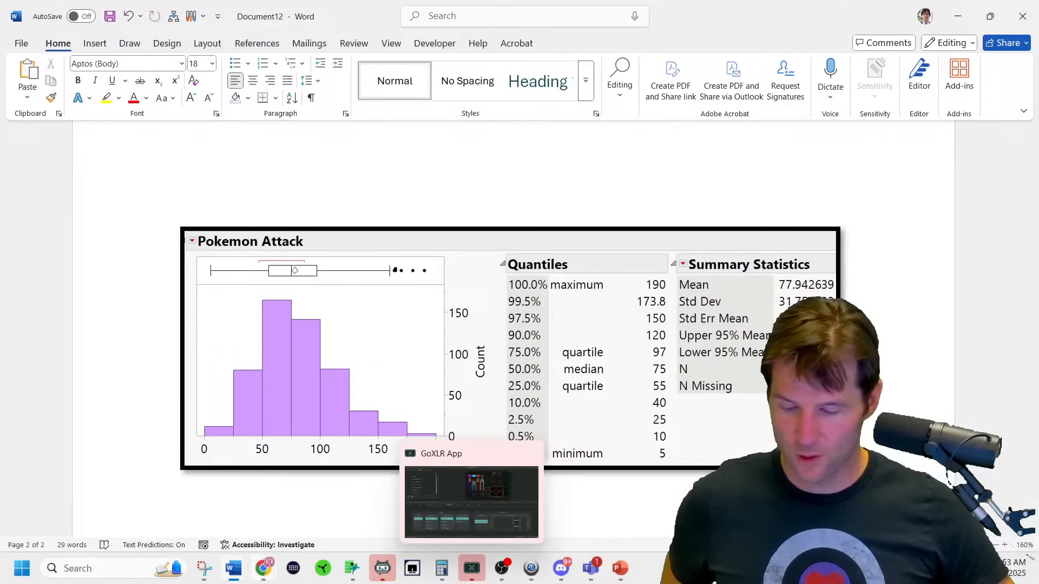
mouse_move(233, 569)
left_click(993, 515)
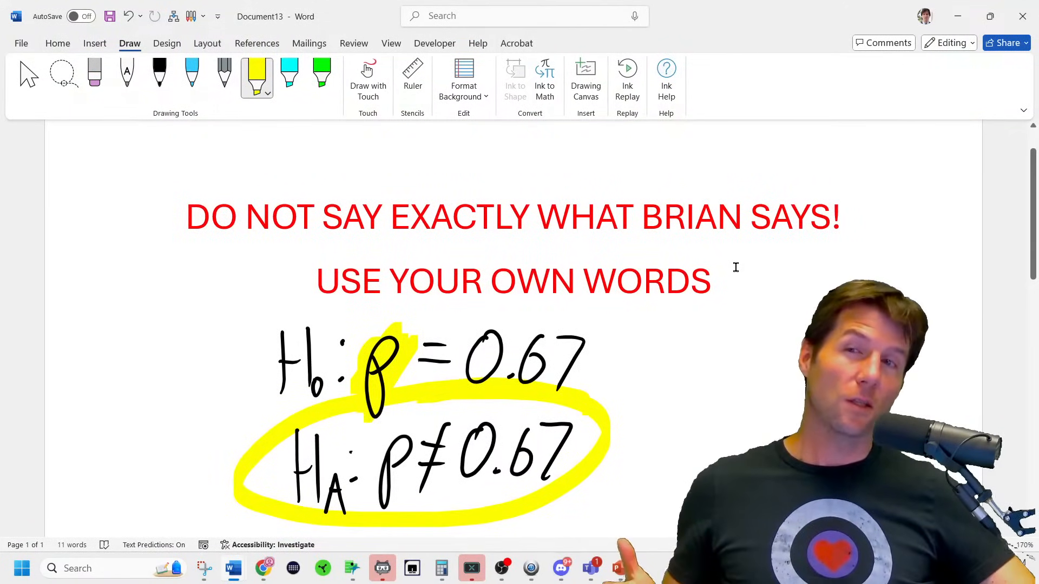
left_click(972, 23)
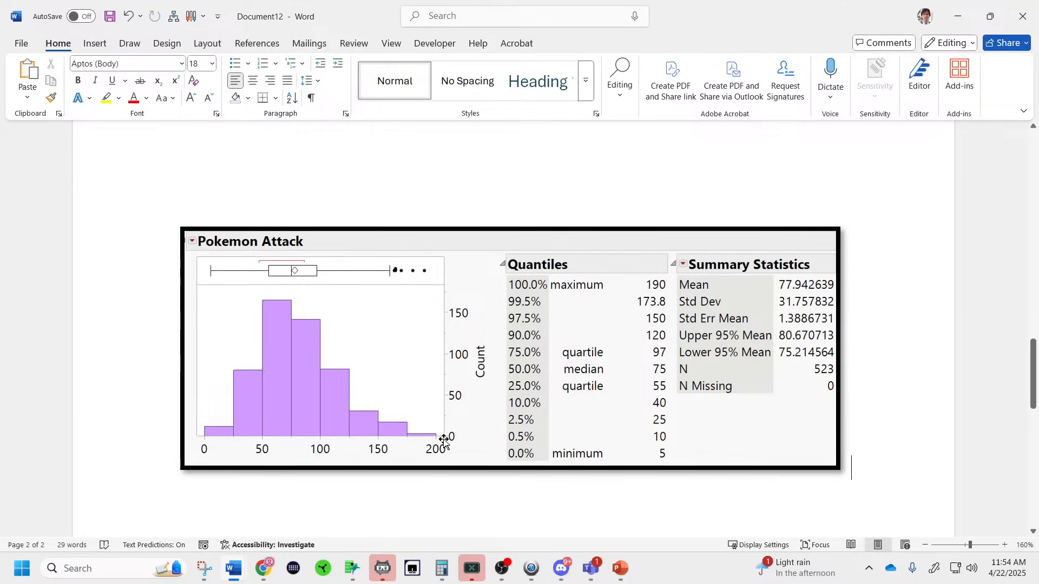
Reread the PDF sentence on interpreting mean and median, then return to the JMP Attack report.
left_click(958, 17)
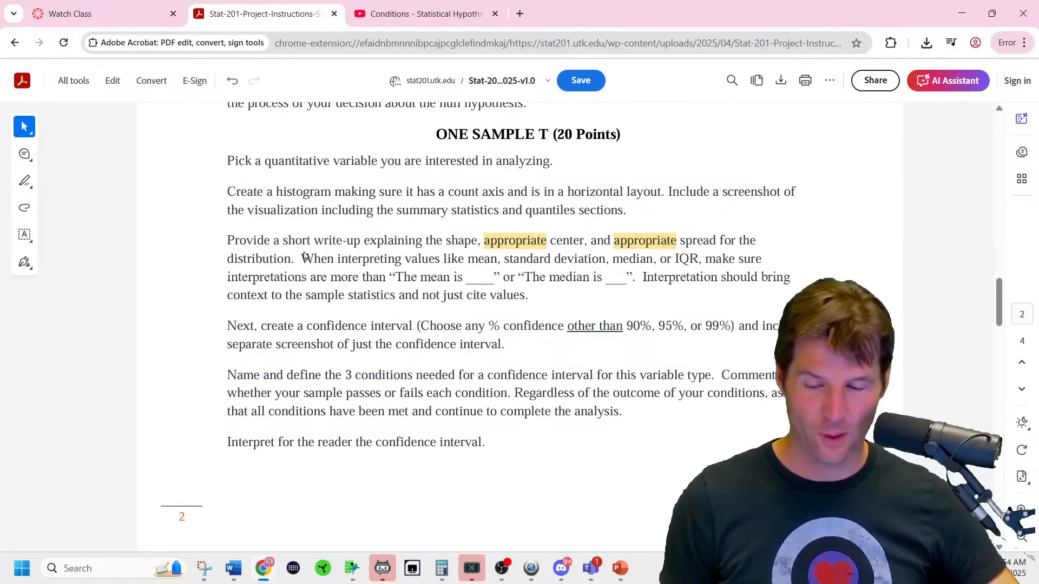
left_click_drag(305, 259, 542, 267)
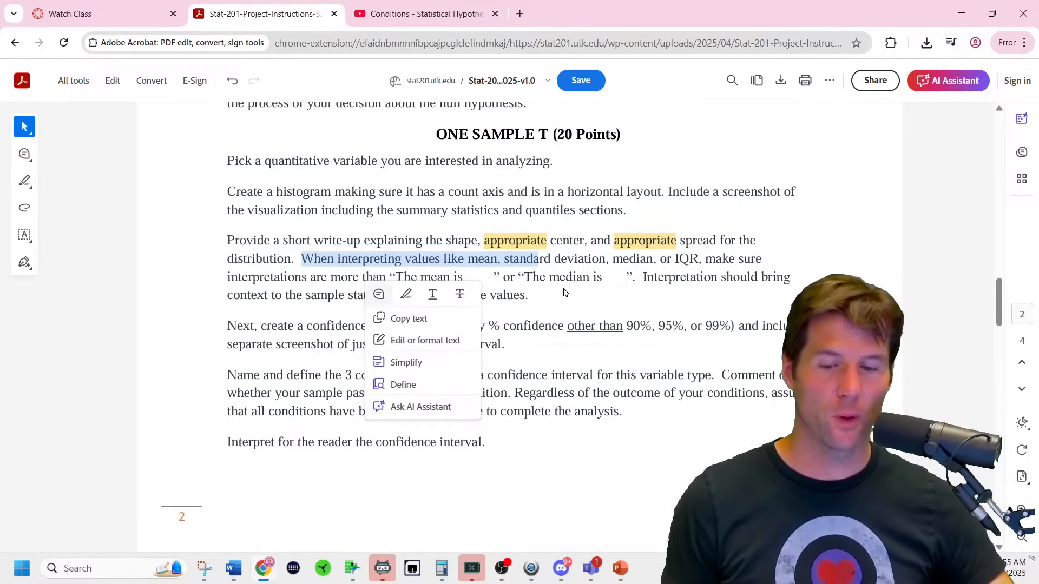
left_click(581, 312)
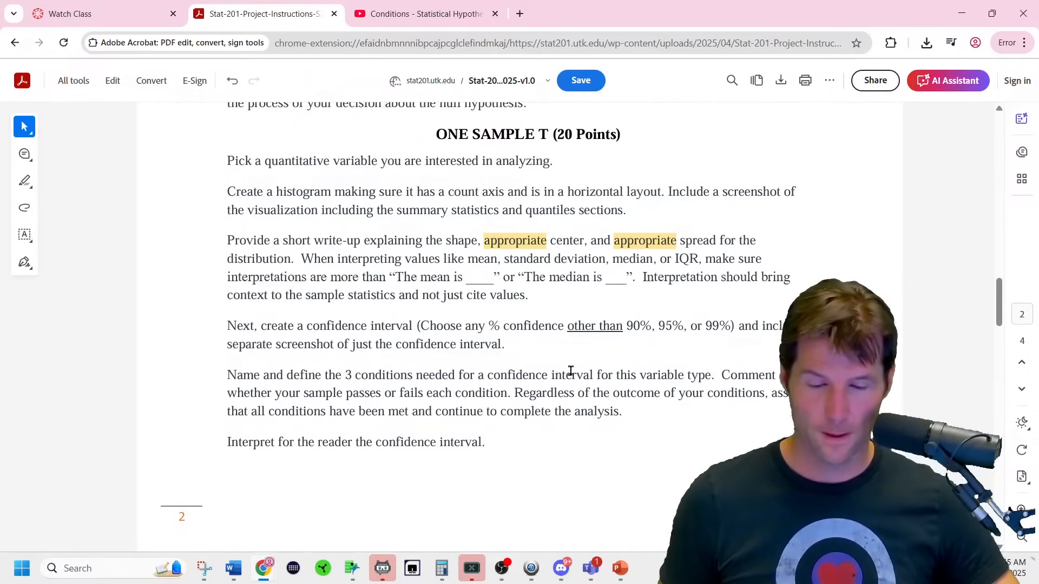
mouse_move(350, 566)
left_click(629, 487)
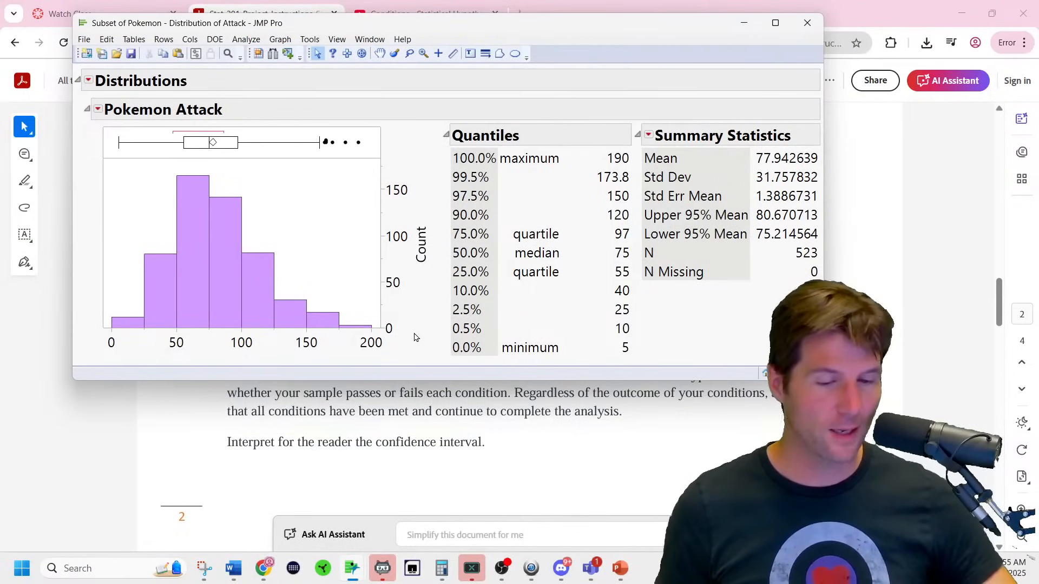
Add a 0.95 two-sided Confidence Intervals table to the Attack distribution via Confidence Interval > Other.
left_click(98, 110)
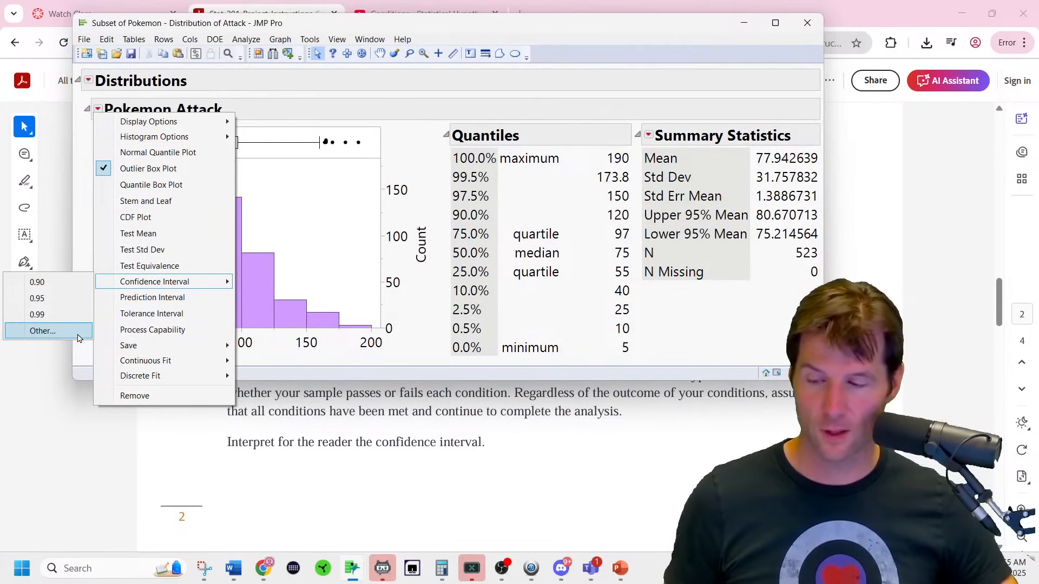
left_click(78, 336)
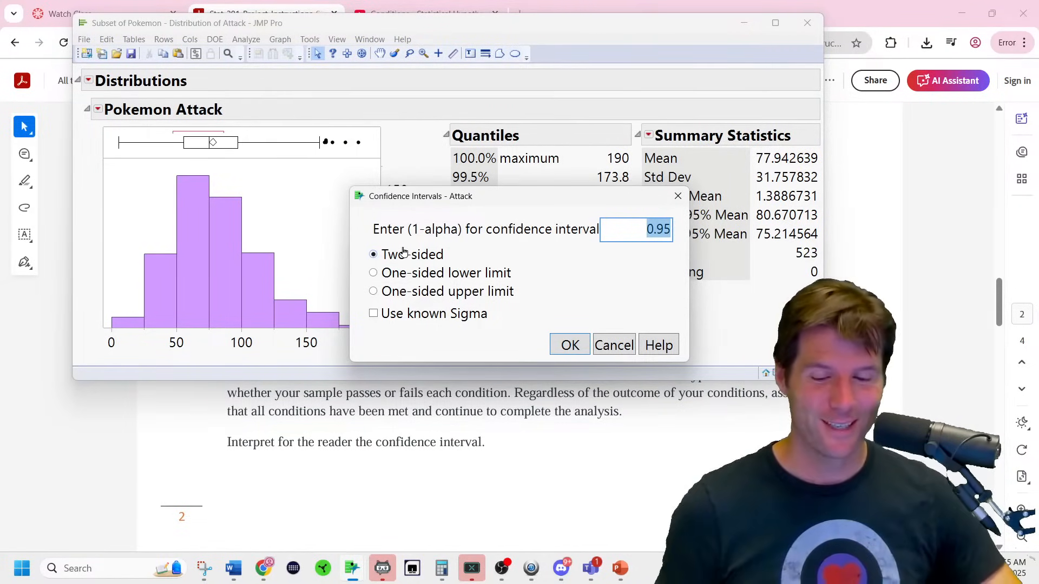
left_click(665, 230)
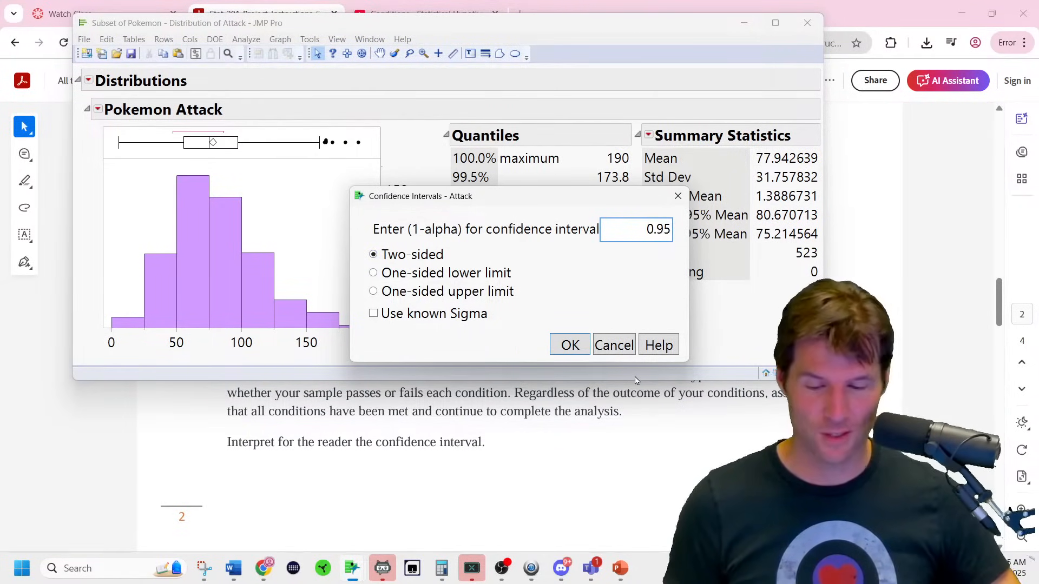
left_click(568, 345)
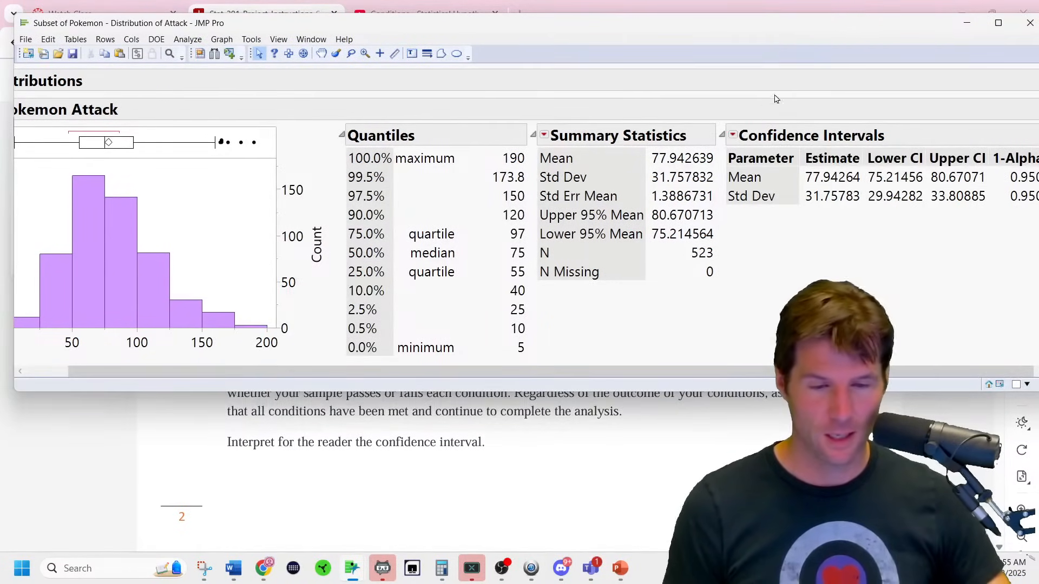
Snip JMP's Confidence Intervals table (mean 77.94264, 75.21456–80.67071) to the clipboard.
mouse_move(680, 24)
left_mouse_down()
mouse_move(461, 63)
mouse_move(429, 94)
left_mouse_up()
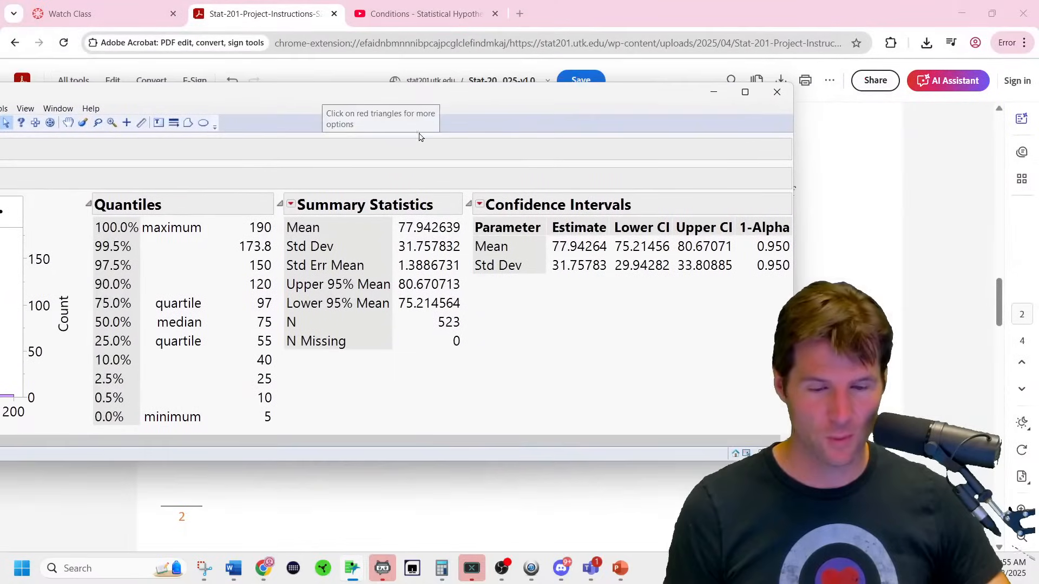
left_click(205, 568)
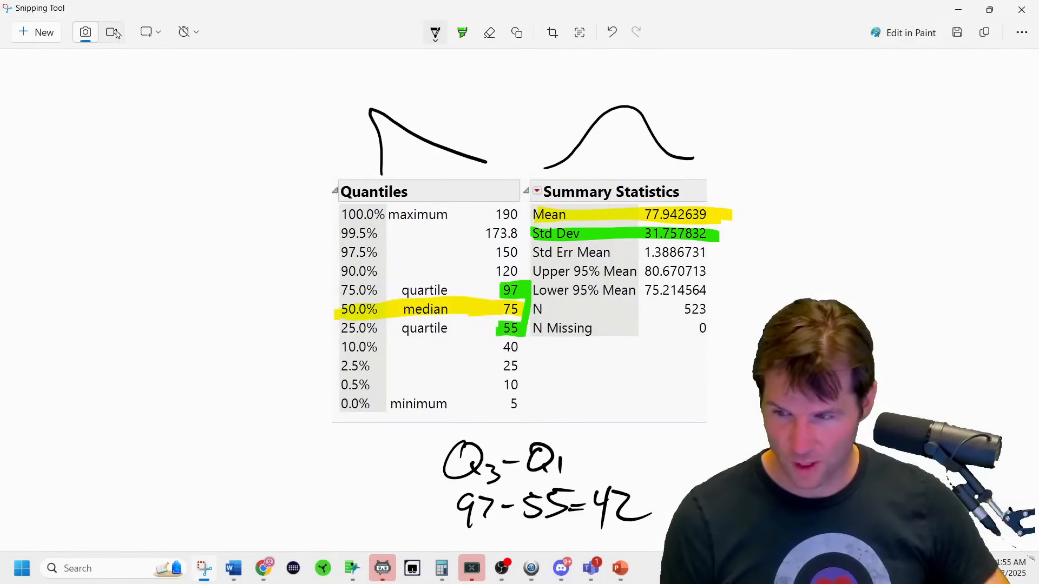
left_click(48, 38)
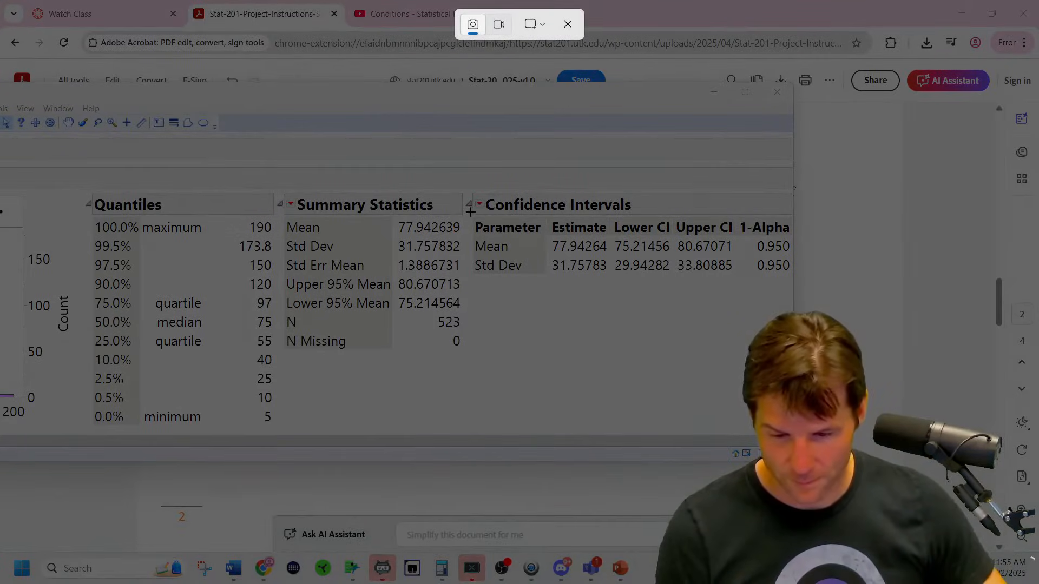
left_click_drag(470, 214, 790, 281)
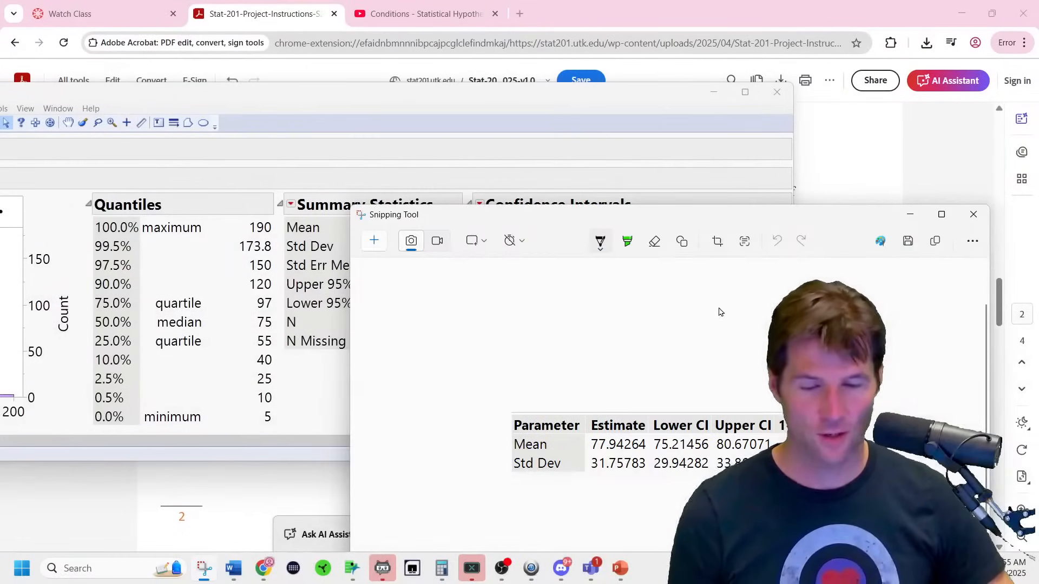
Paste the confidence interval table image on a new line below the histogram and centre it.
mouse_move(245, 568)
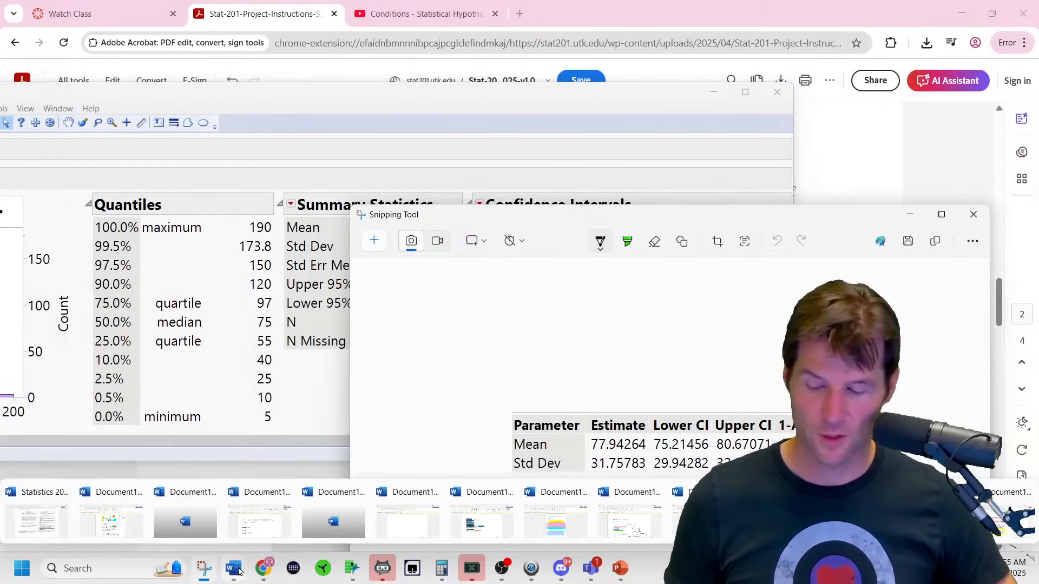
left_click(260, 519)
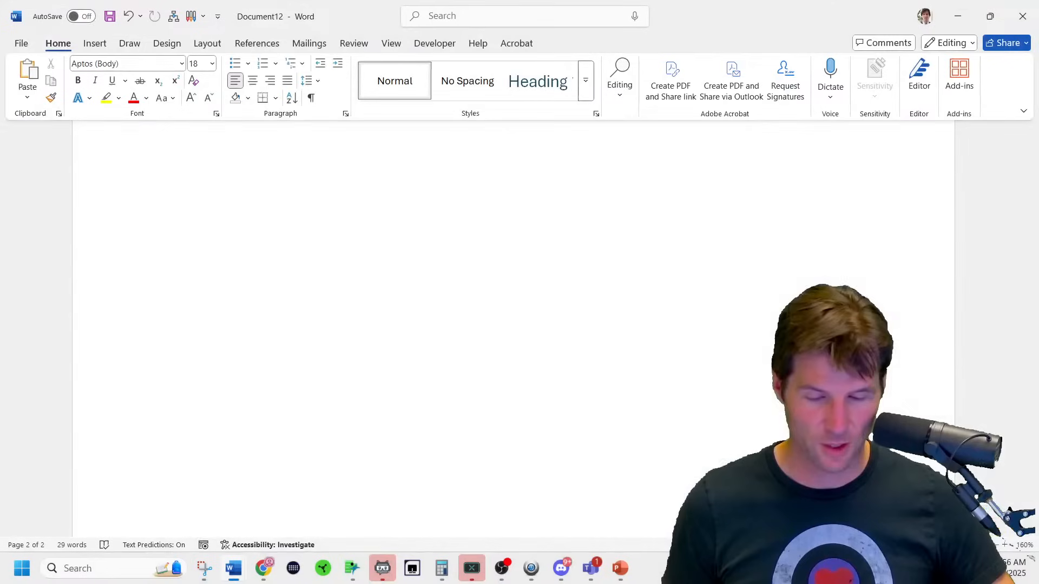
key("ctrl+v")
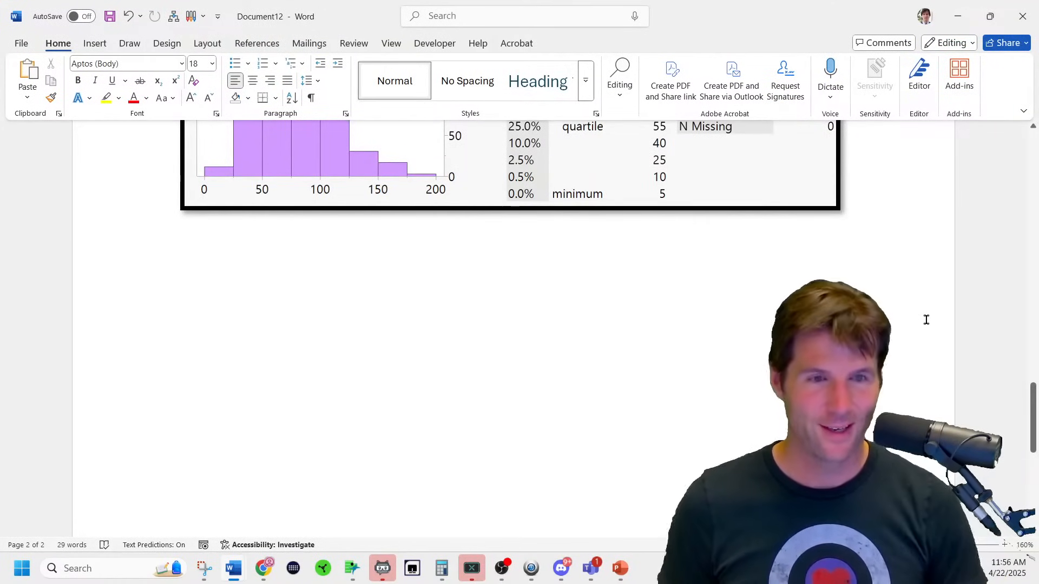
key("Return")
key("Return")
key("ctrl+v")
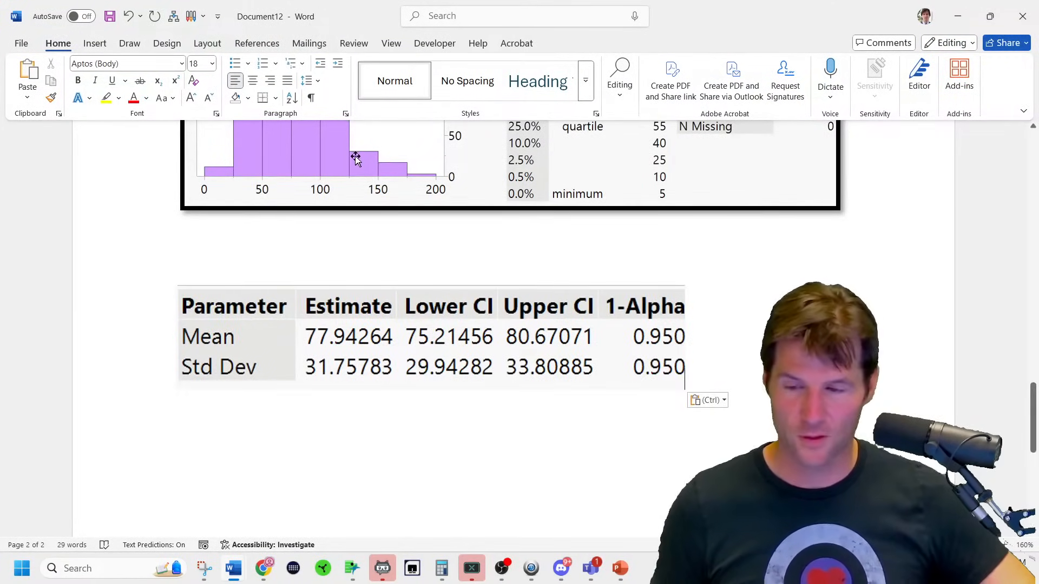
left_click(253, 82)
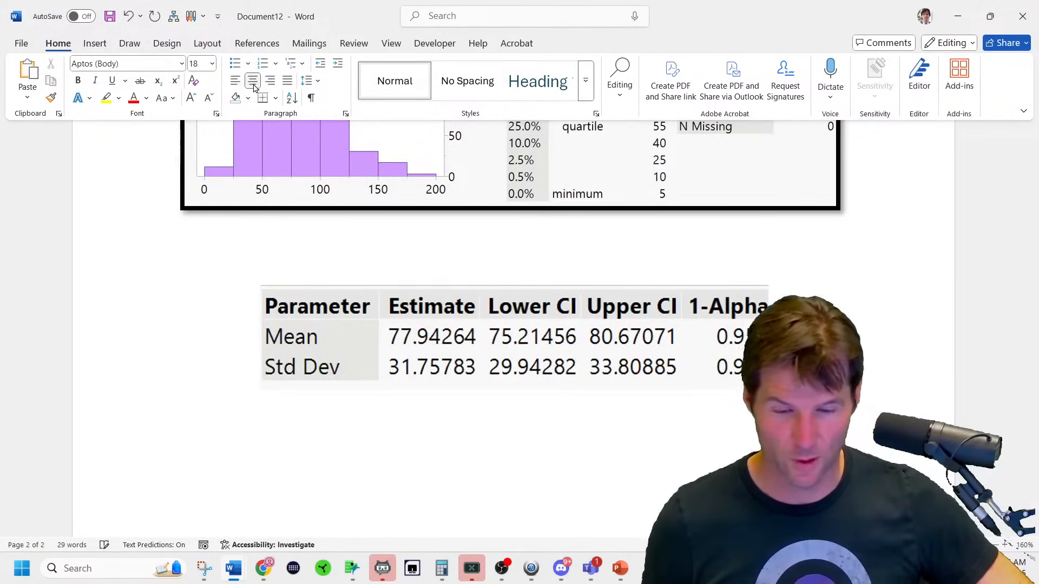
Apply a thick black frame picture style to the table image.
left_click(440, 301)
left_click(570, 44)
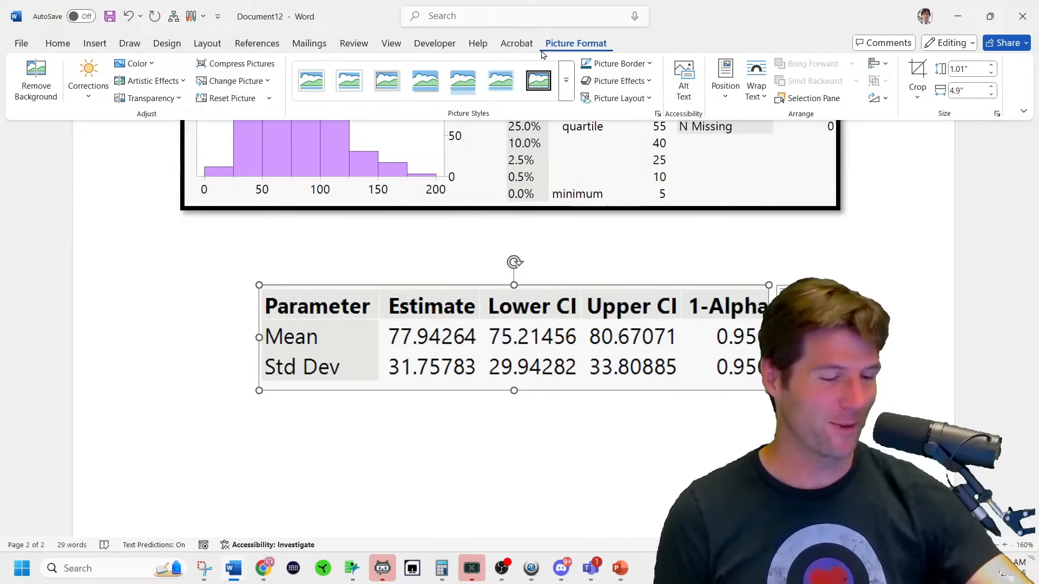
left_click(566, 80)
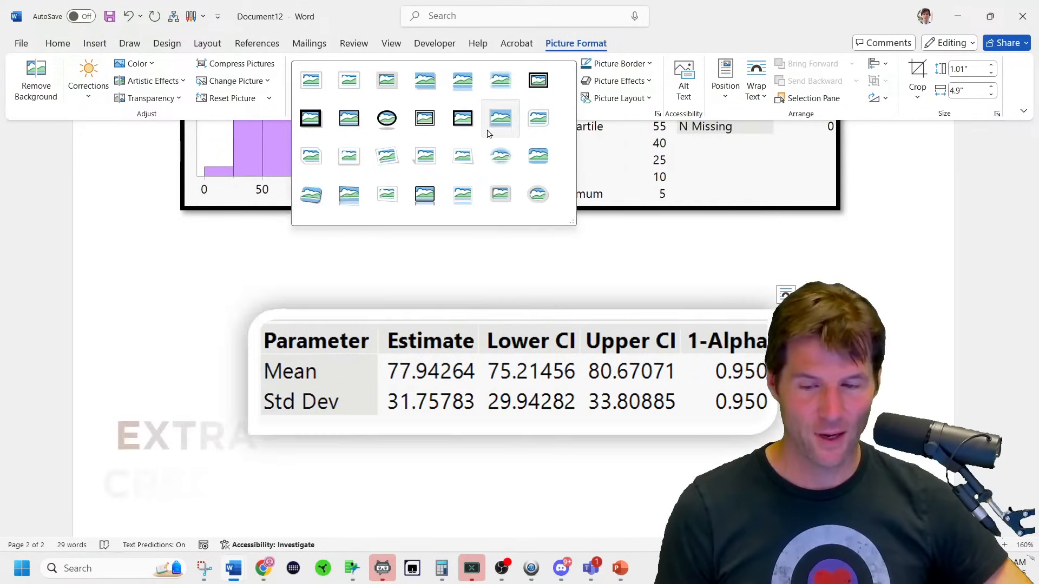
left_click(356, 136)
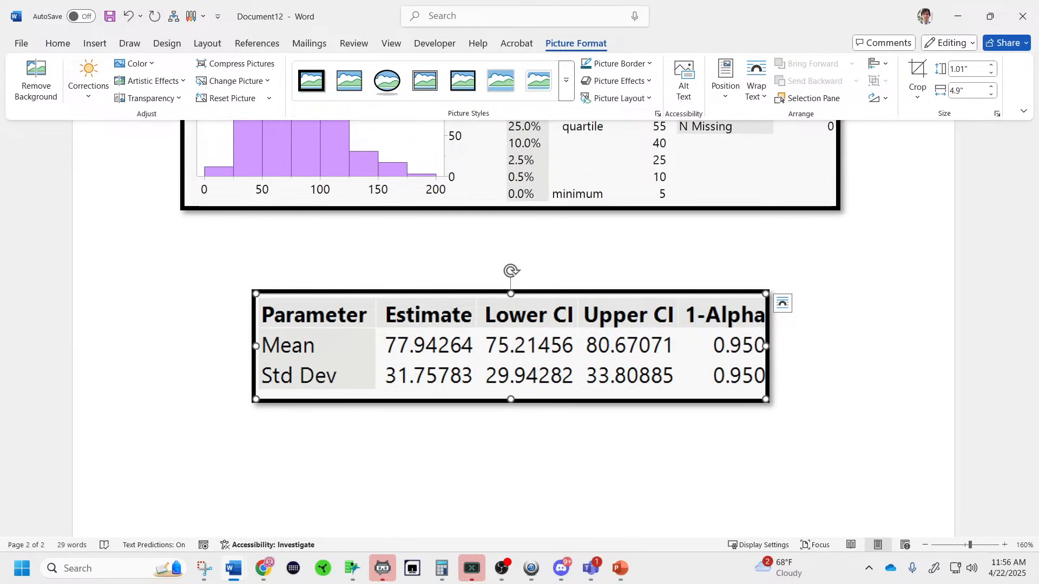
key("alt+Tab")
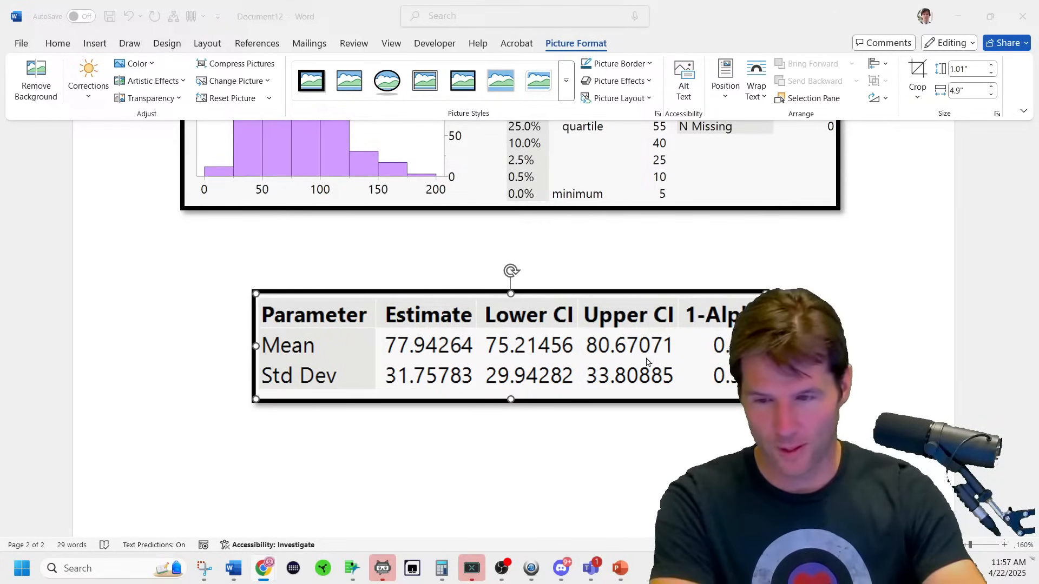
Ink-highlight the Mean's limits 75.21456 and 80.67071 in yellow and 0.950 in cyan.
left_click(130, 44)
left_click(265, 80)
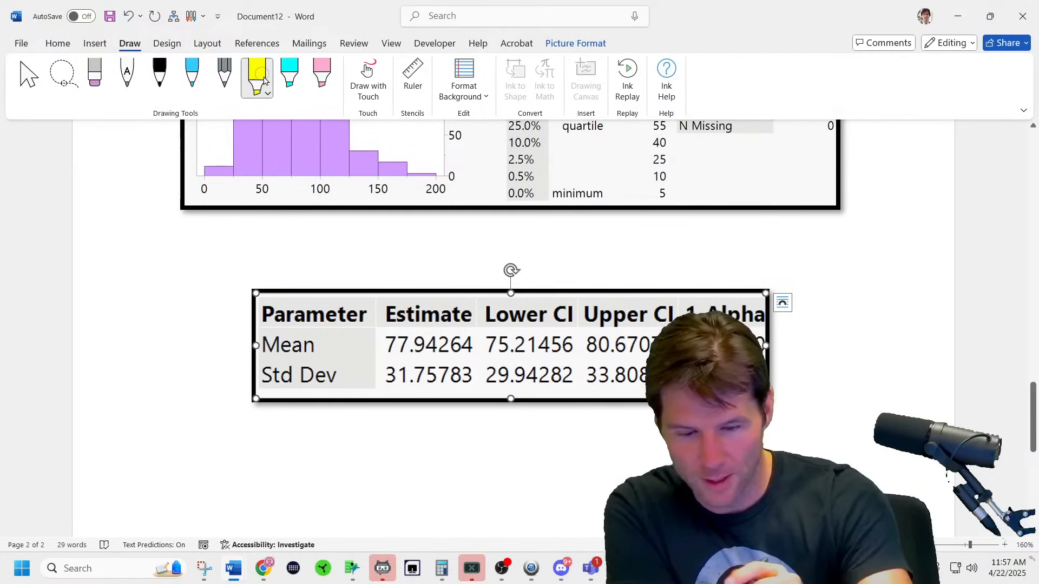
left_click_drag(476, 344, 671, 344)
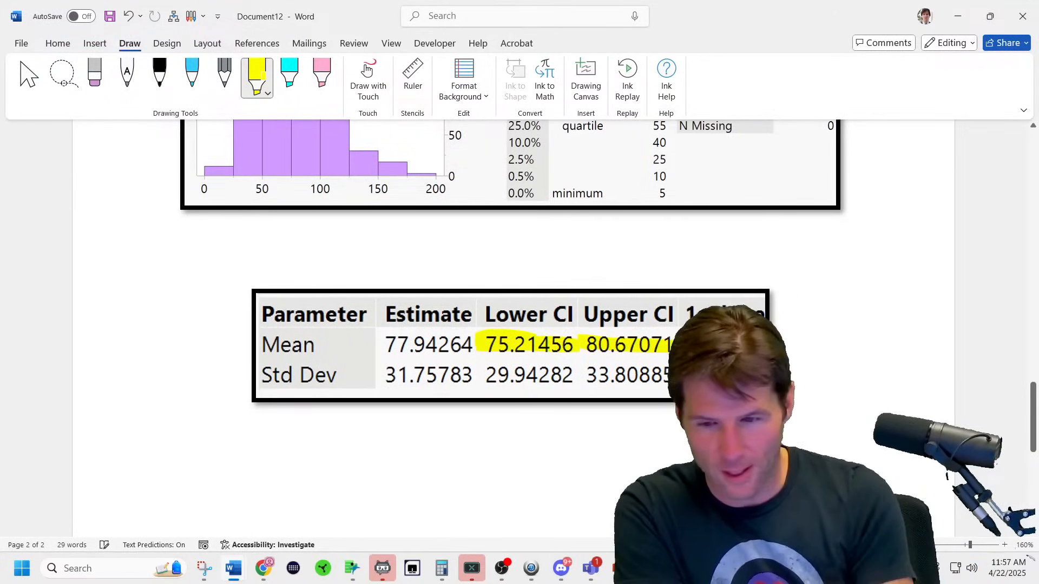
left_click(299, 68)
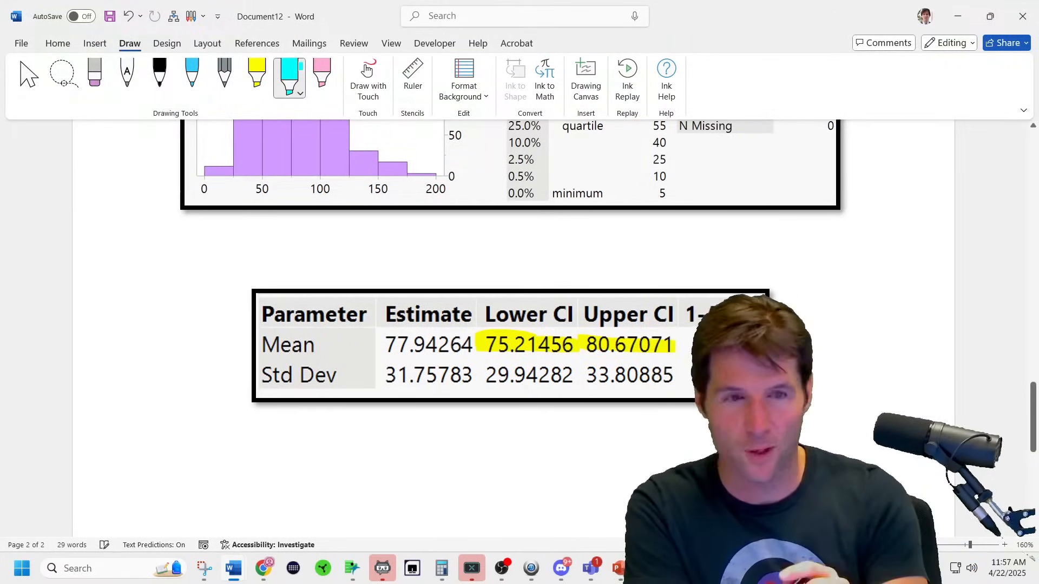
left_click_drag(708, 345, 780, 350)
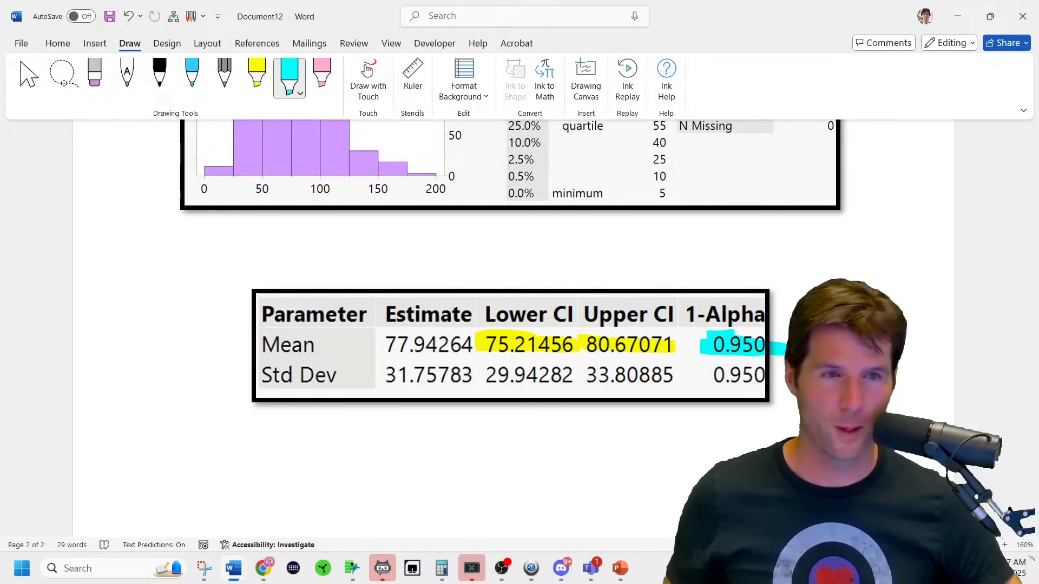
Paste the interpretation template sentence below the confidence interval table.
key("alt+Tab")
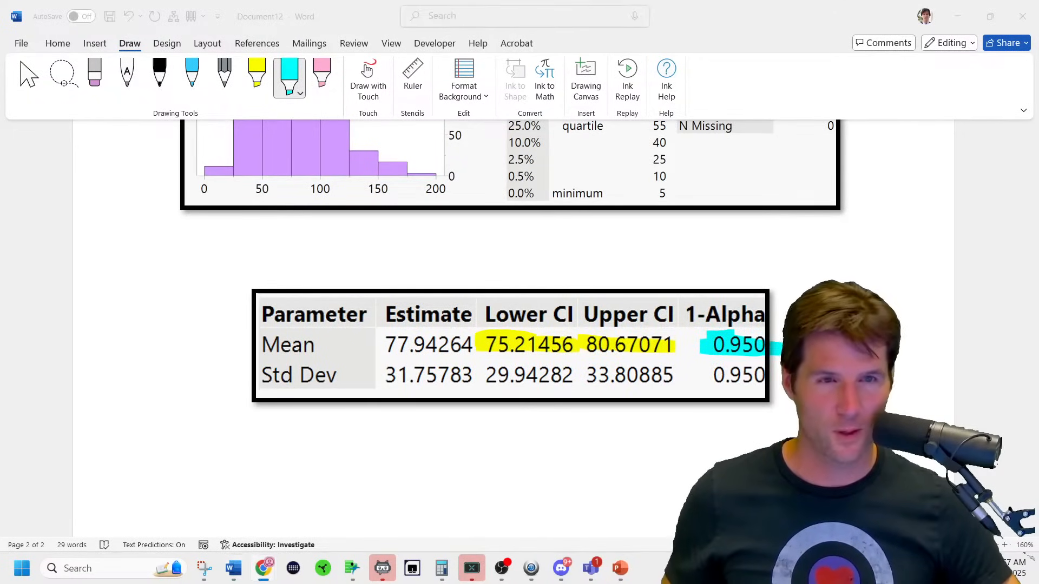
key("alt+Tab")
type("I am ___ % confident that the true ________________________________________ is contained in the interval ___ to ___.")
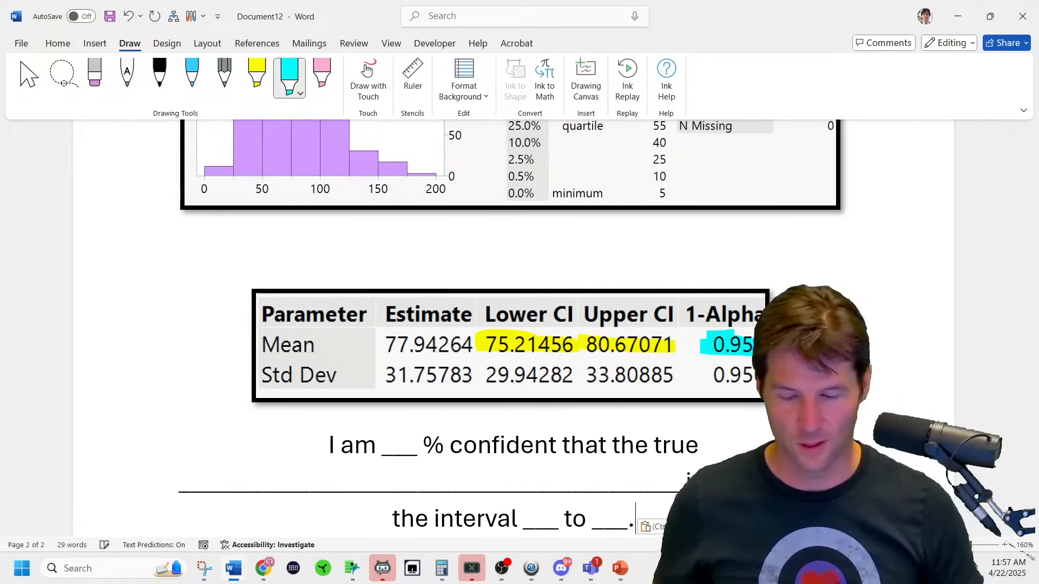
scroll(514, 325, "down", 1)
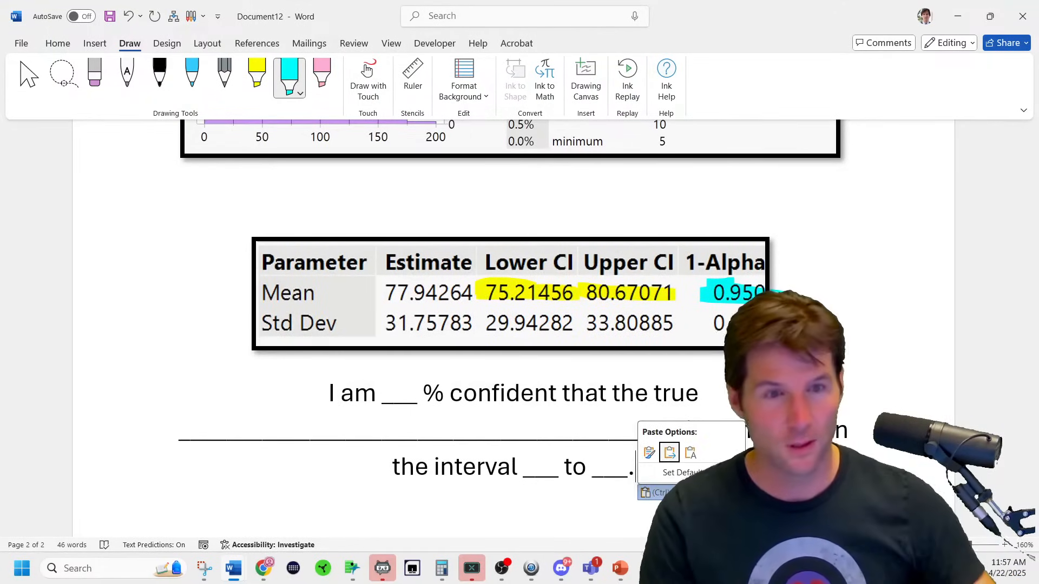
left_click(887, 320)
scroll(514, 324, "down", 1)
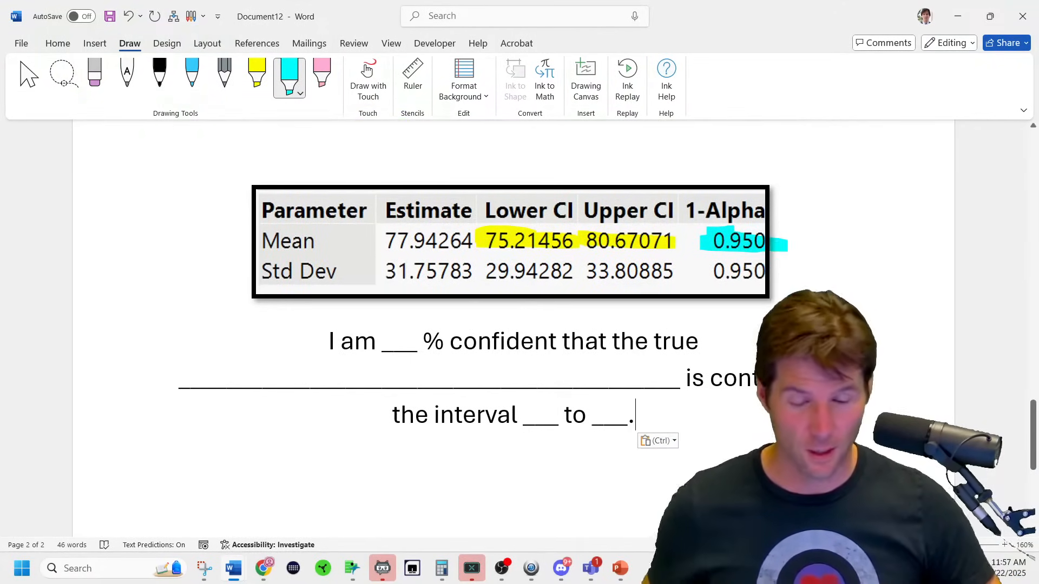
scroll(514, 324, "down", 2, "ctrl")
scroll(514, 325, "down", 2)
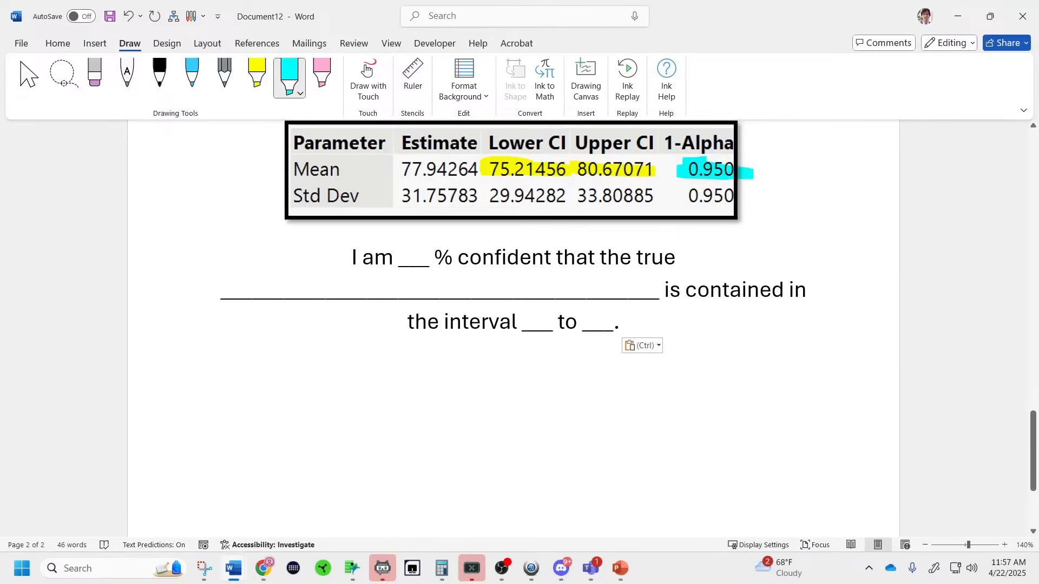
Highlight the sentence's interval blanks yellow, percent blank cyan, and parameter blank pink.
left_click(257, 76)
mouse_move(511, 324)
left_mouse_down()
mouse_move(557, 324)
mouse_move(522, 330)
left_mouse_up()
left_click_drag(581, 320, 625, 327)
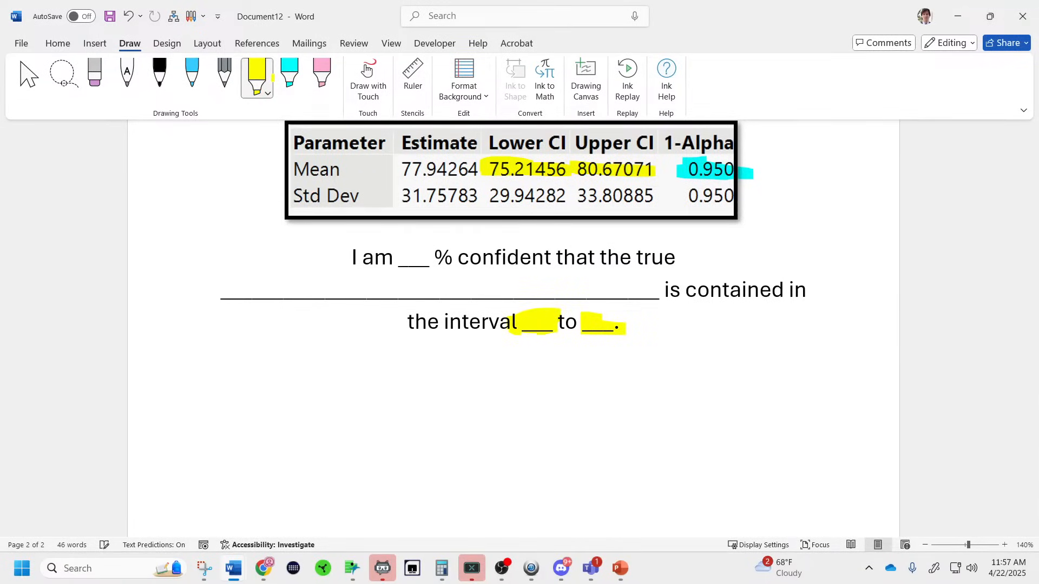
left_click(289, 75)
mouse_move(391, 275)
left_mouse_down()
mouse_move(453, 269)
mouse_move(449, 256)
left_mouse_up()
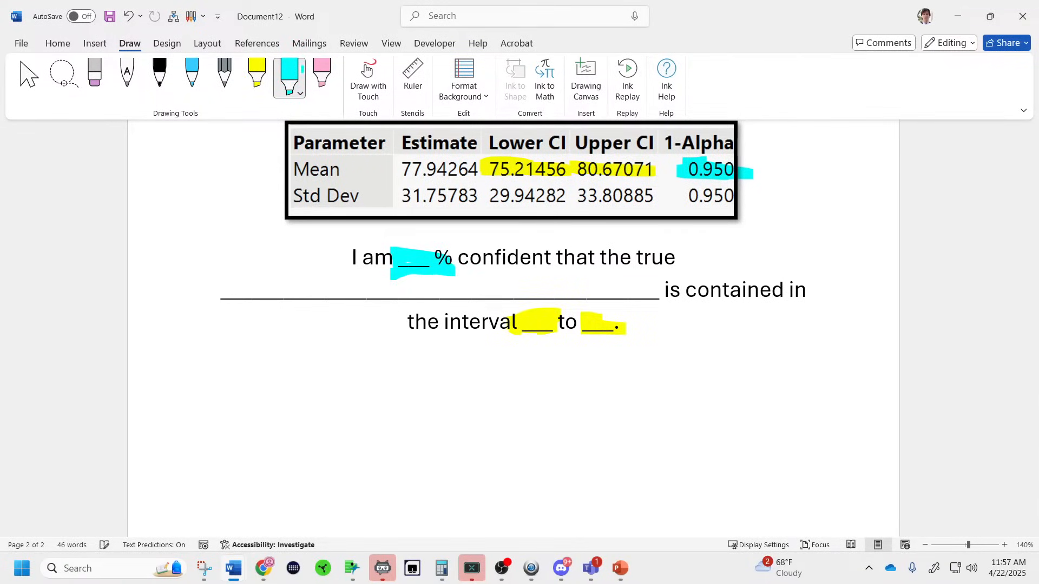
left_click(322, 76)
left_click_drag(207, 301, 695, 283)
Handwrite "Context" in pink to the left of the template sentence.
mouse_move(177, 223)
left_mouse_down()
mouse_move(178, 280)
mouse_move(238, 271)
left_mouse_up()
left_click_drag(255, 205, 256, 263)
mouse_move(245, 247)
left_mouse_down()
mouse_move(279, 238)
mouse_move(282, 268)
left_mouse_up()
mouse_move(300, 241)
left_mouse_down()
mouse_move(295, 273)
mouse_move(303, 255)
left_mouse_up()
left_click_drag(319, 220, 318, 269)
left_click_drag(307, 244, 346, 239)
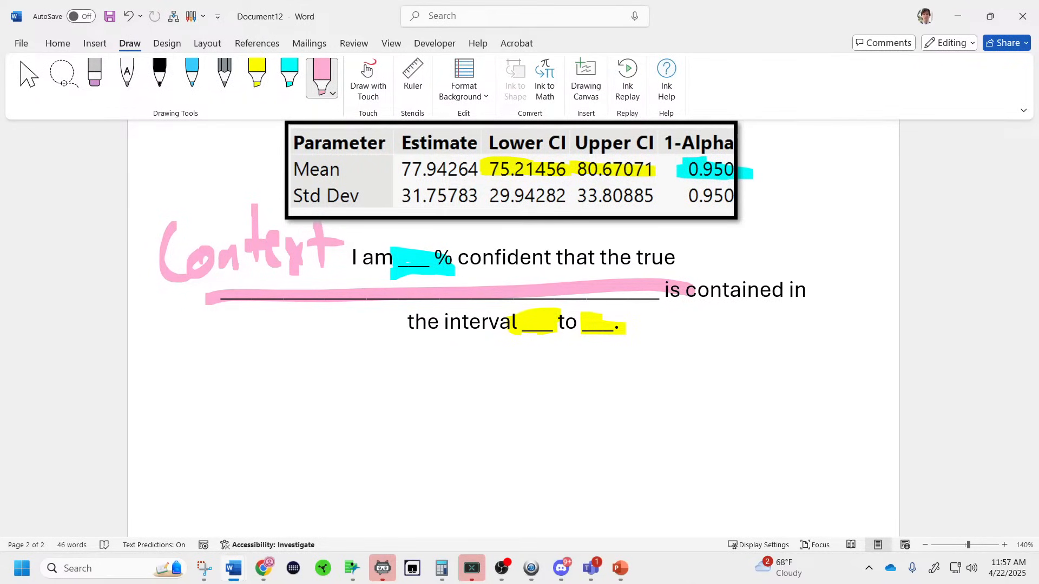
mouse_move(248, 577)
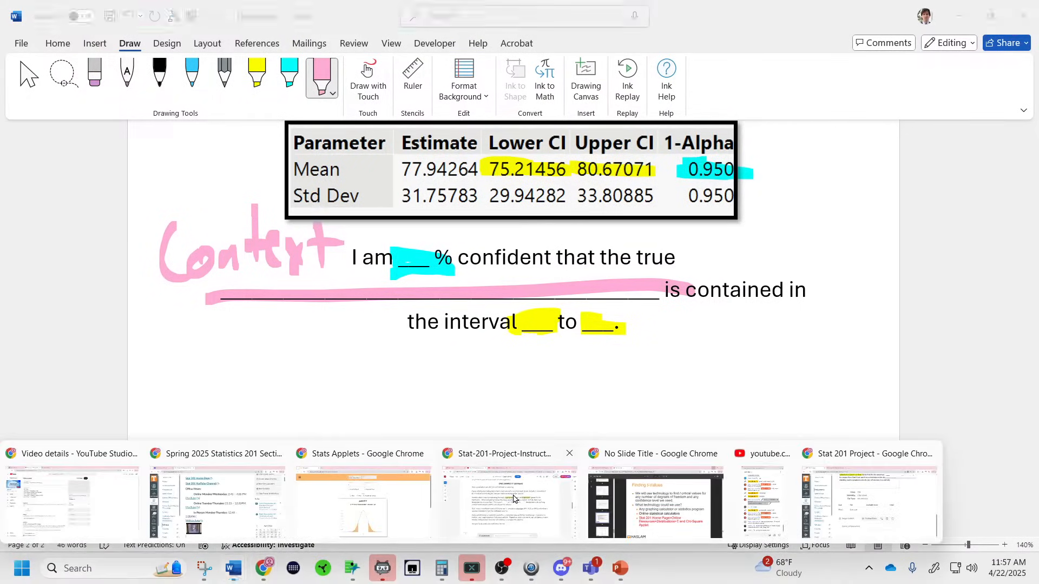
Reopen the instructions PDF and pick out the line asking to interpret the confidence interval.
left_click(509, 495)
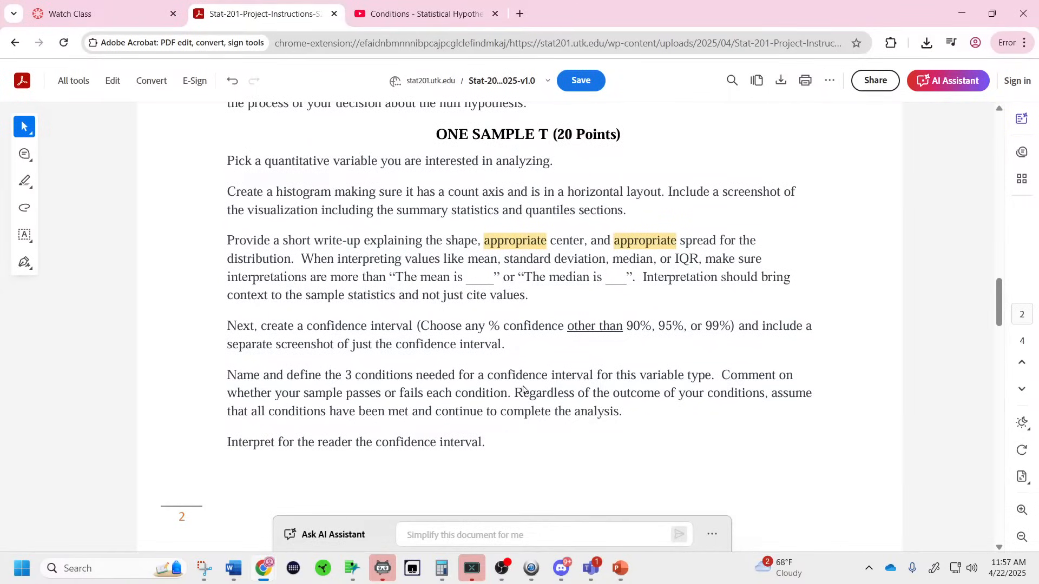
scroll(532, 400, "down", 1)
left_click_drag(506, 379, 195, 375)
left_click(528, 404)
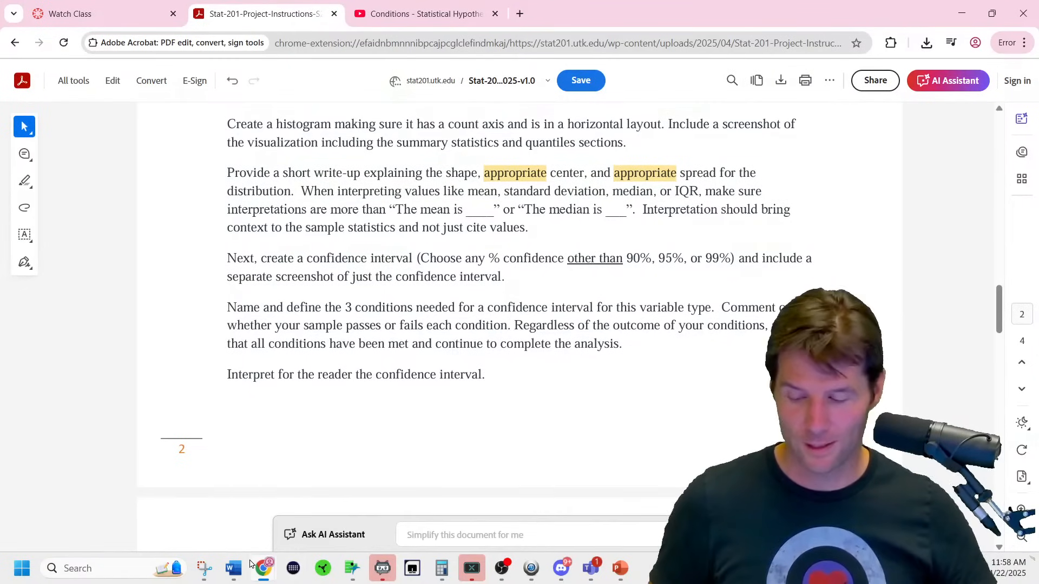
mouse_move(264, 572)
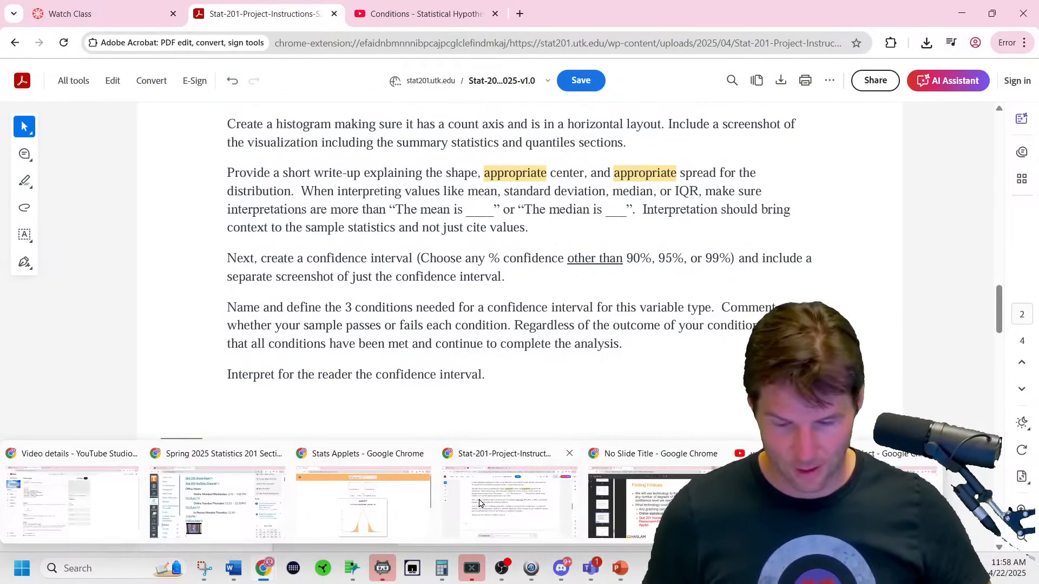
Watch the Conditions hypothesis testing video full screen and muted, pausing at 6:22 on the conditions chart.
left_click(437, 22)
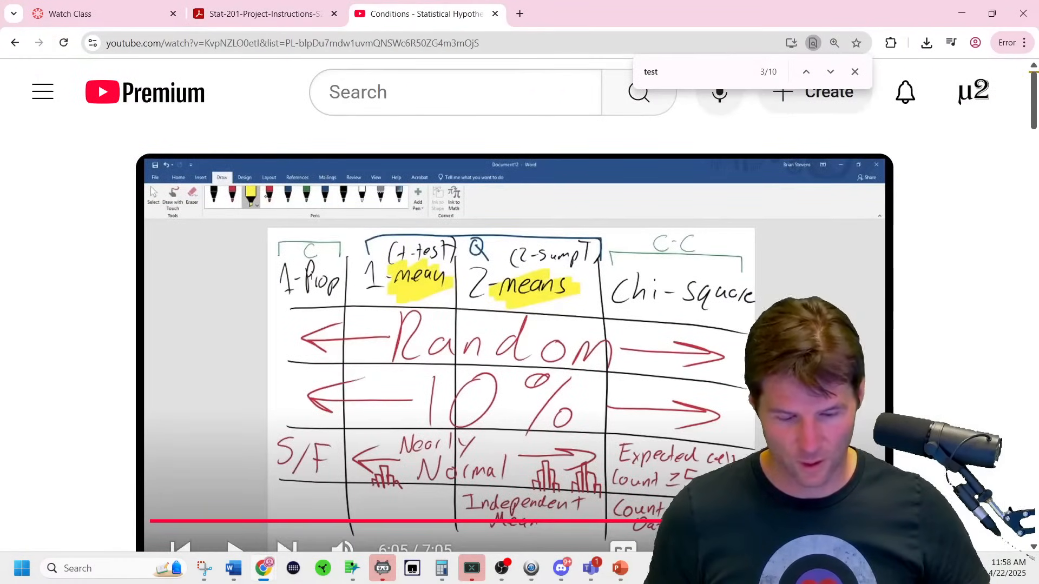
key("F11")
key("f")
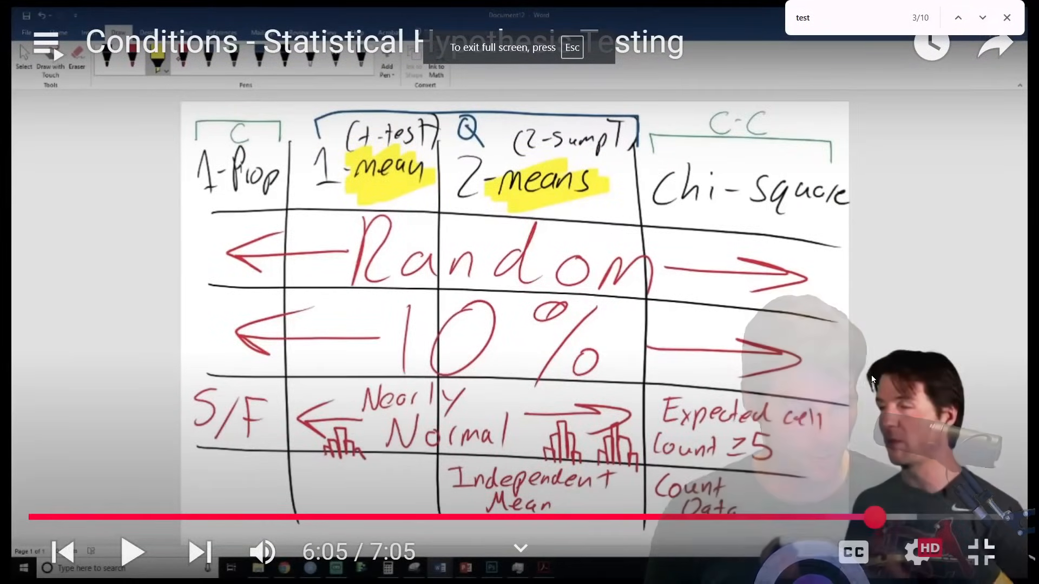
left_click(263, 552)
left_click(531, 319)
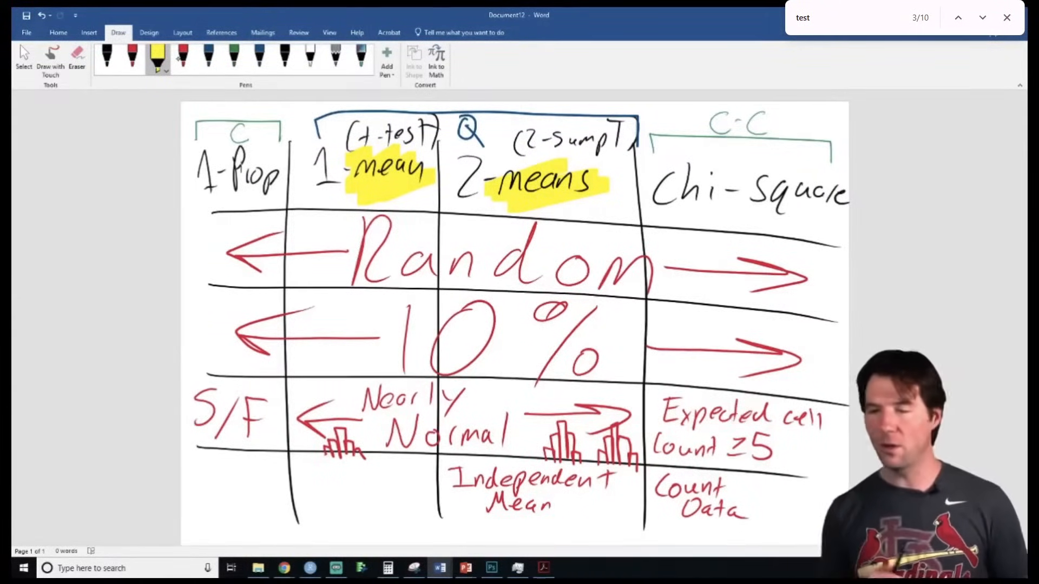
left_click(904, 228)
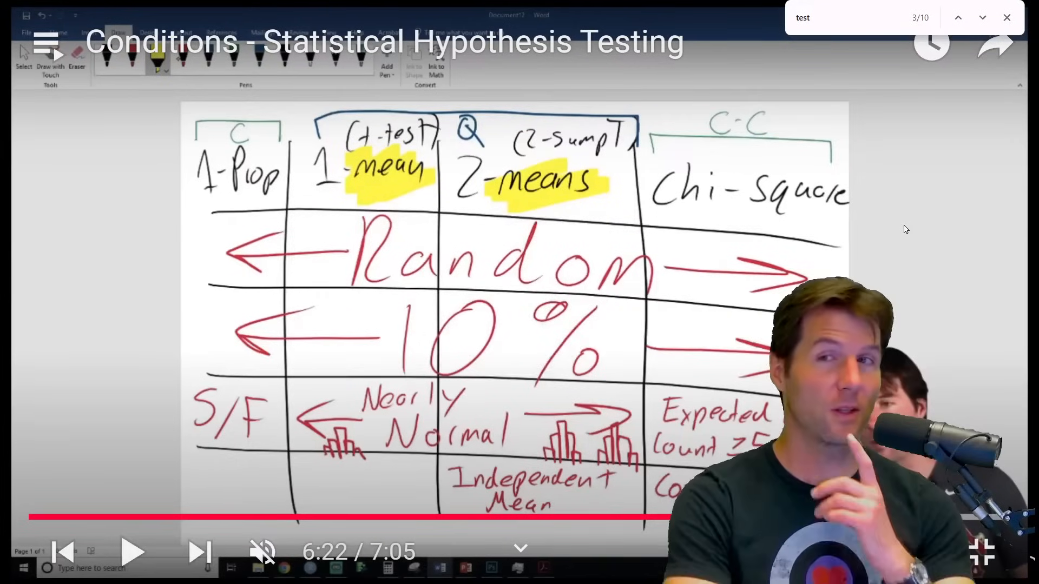
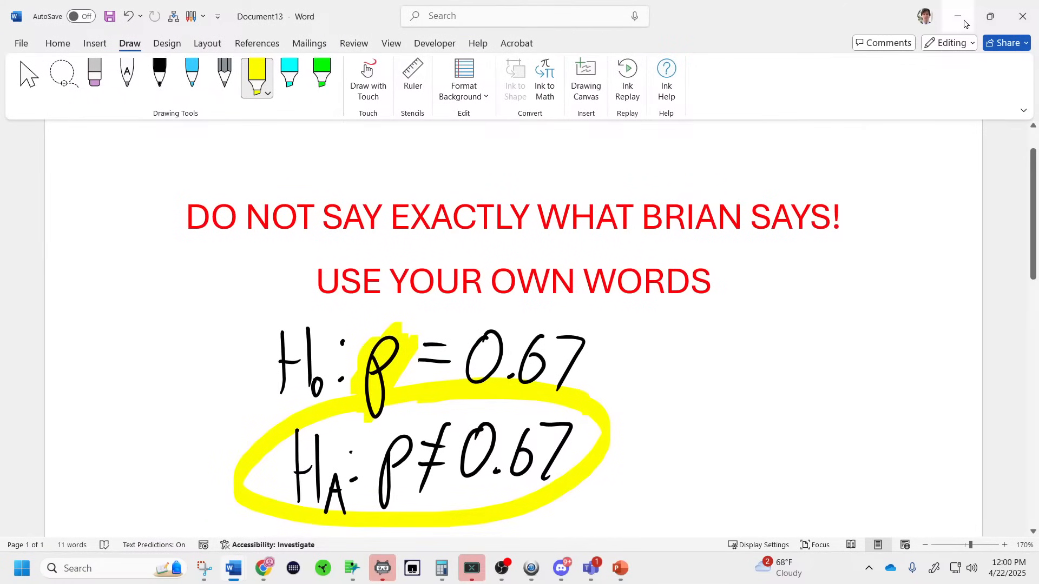
Bring up the Stat-201 project instructions PDF and scroll to the Side-by-Side Boxplots section.
left_click(960, 19)
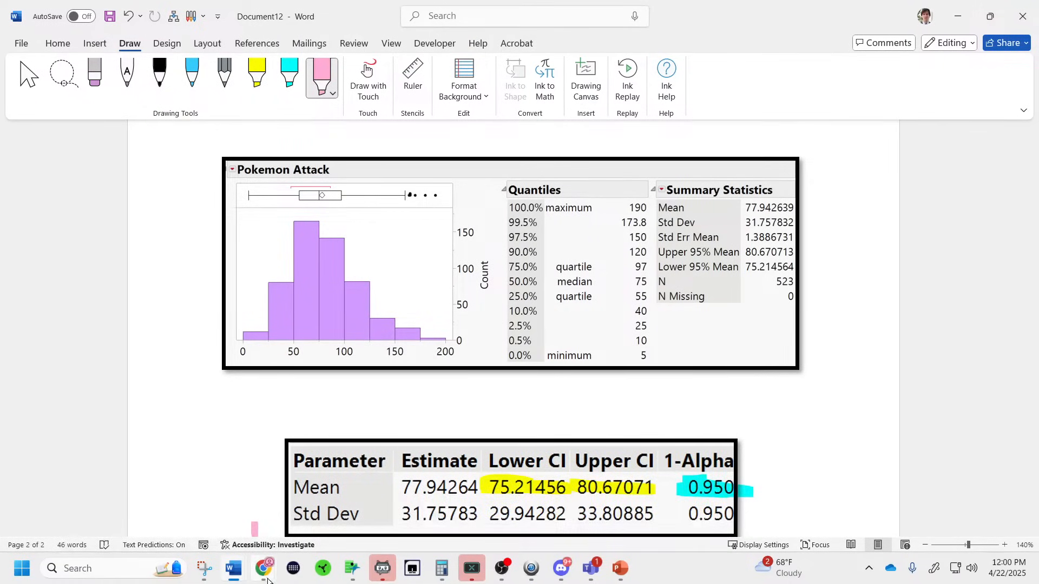
mouse_move(267, 580)
left_click(506, 509)
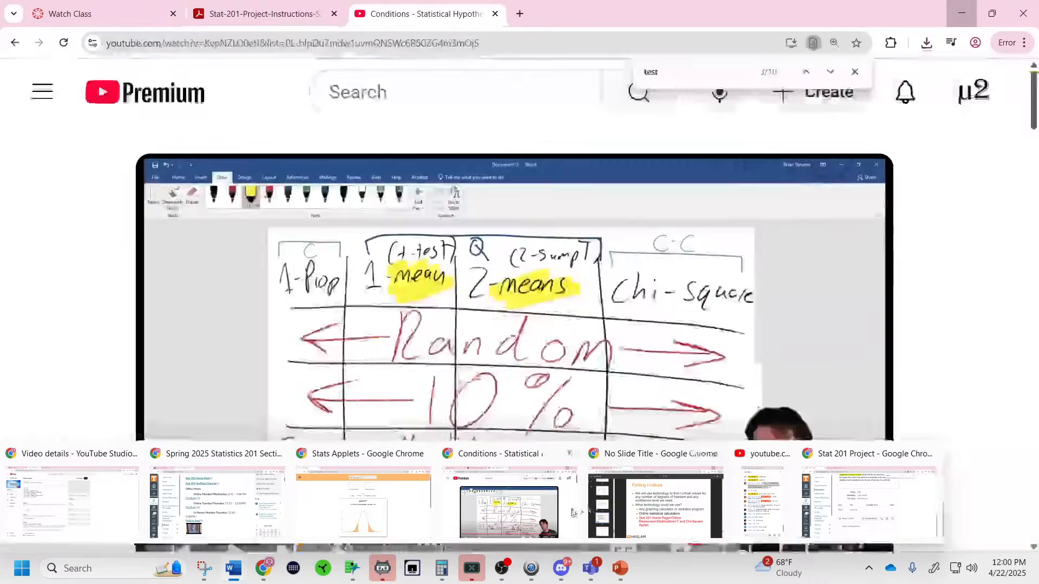
left_click(275, 19)
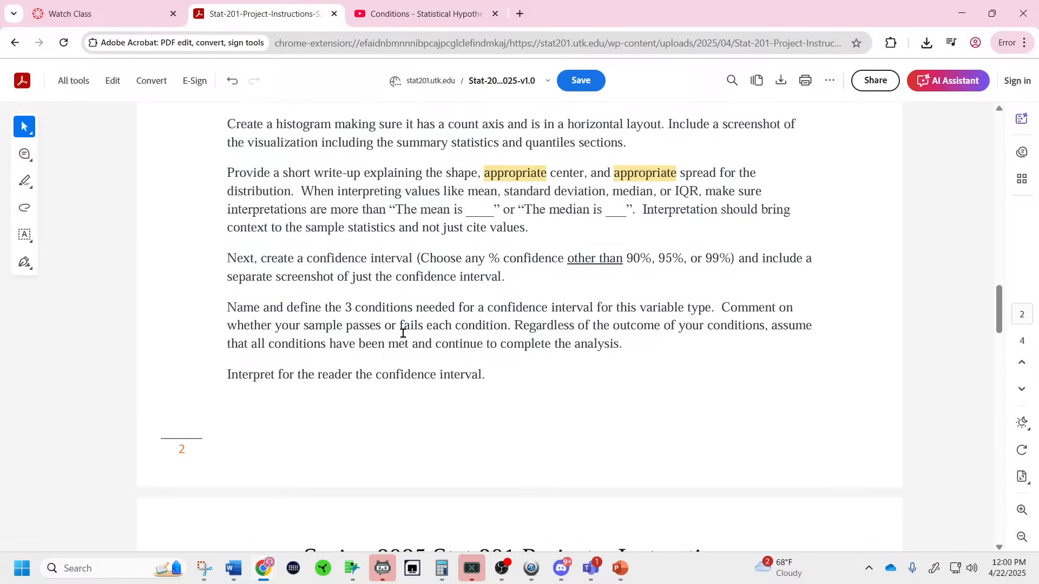
scroll(403, 338, "down", 3)
scroll(403, 338, "down", 3)
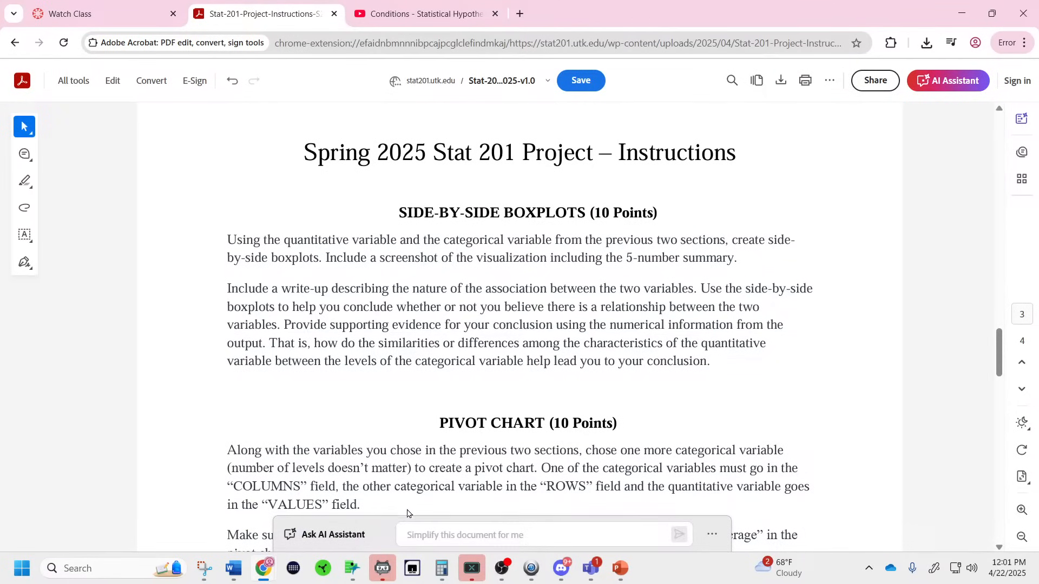
mouse_move(358, 559)
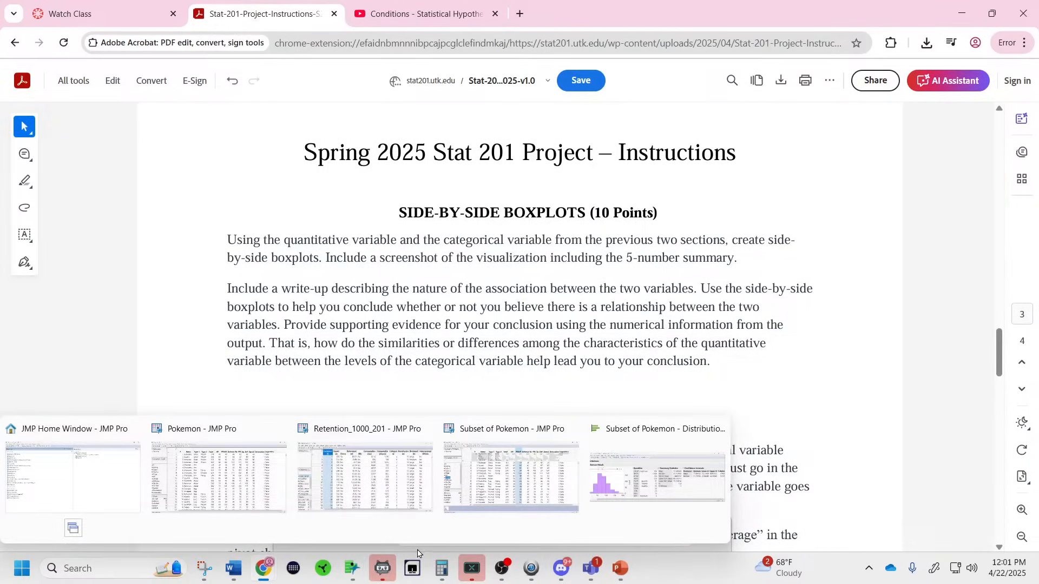
Start a Graph Builder plot of Attack from the Subset of Pokemon table, coloured by Legendary, as box plots.
left_click(535, 468)
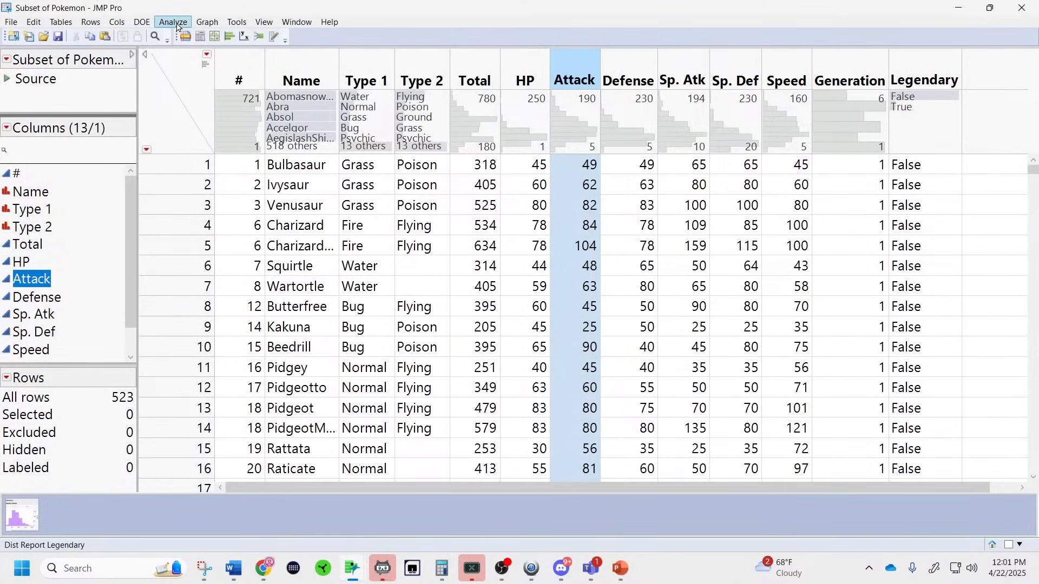
left_click(209, 25)
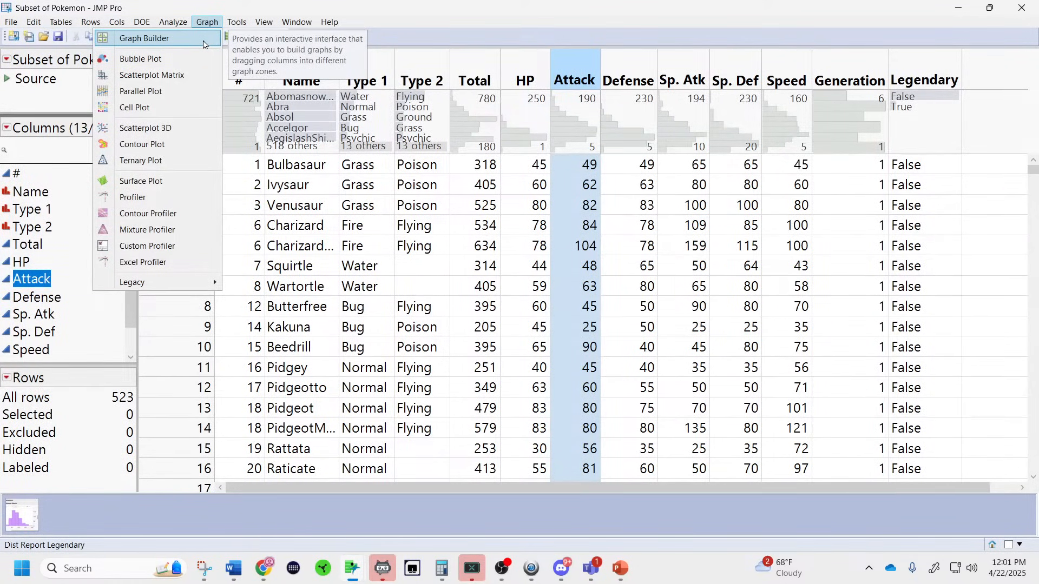
left_click(203, 43)
left_click_drag(407, 359, 614, 374)
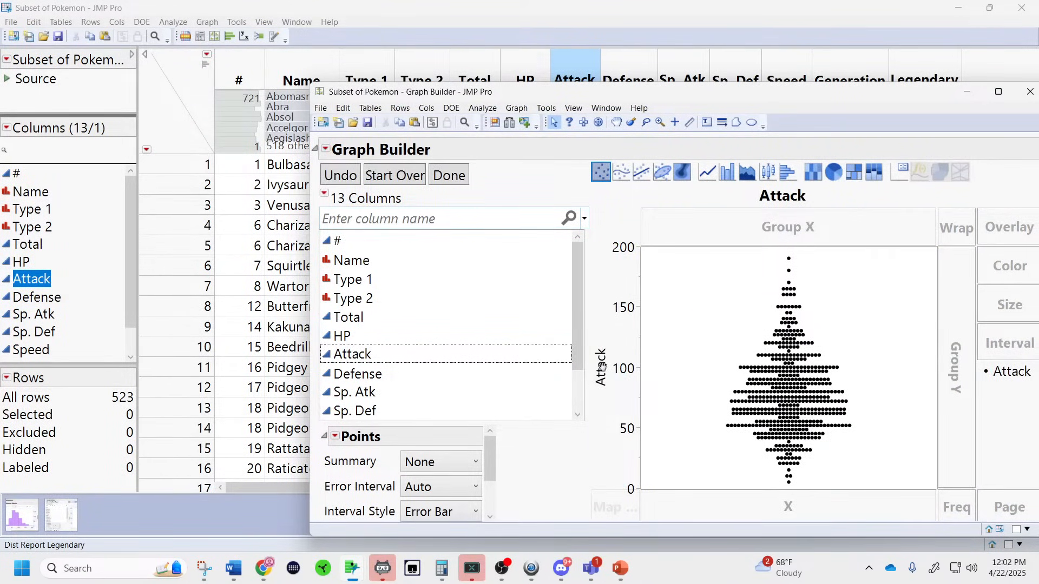
scroll(428, 341, "down", 1)
left_click_drag(420, 412, 735, 508)
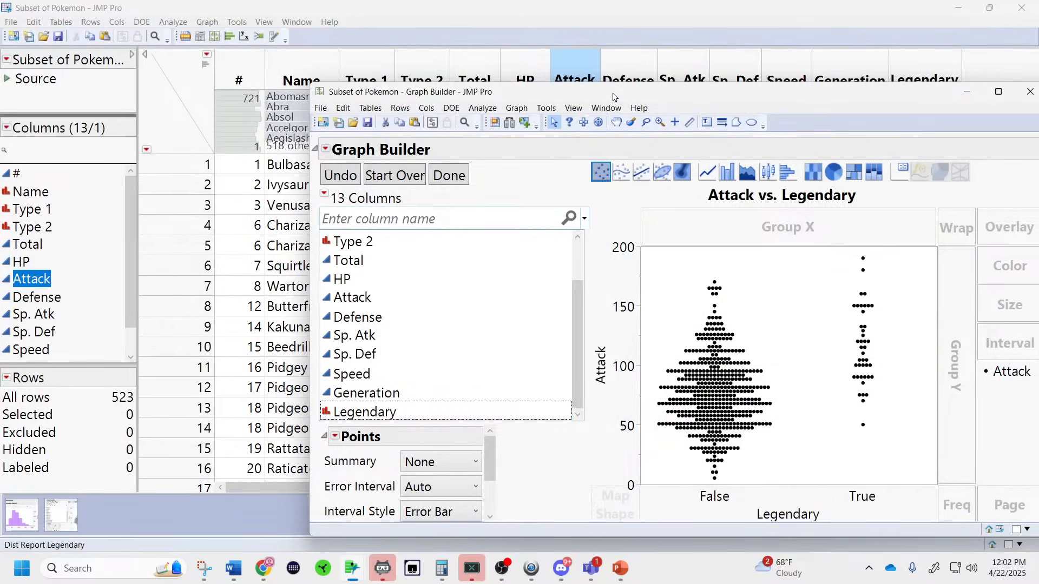
double_click(614, 96)
left_click(105, 327)
left_click_drag(105, 326, 1003, 192)
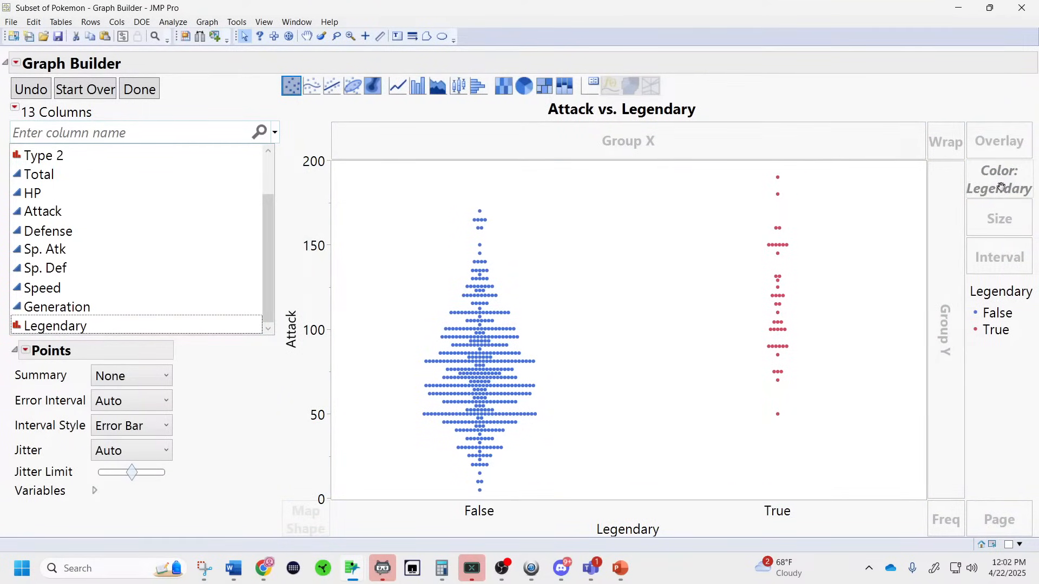
left_click(464, 92)
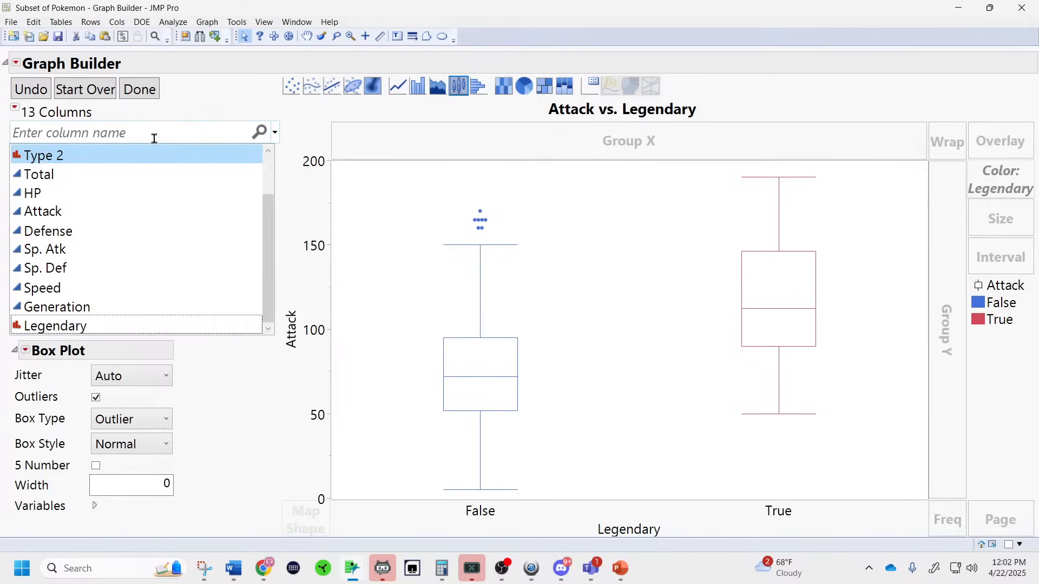
Restart the graph with Attack on Y, Legendary on X, and Legendary as Color.
left_click(96, 92)
left_click(60, 216)
left_click_drag(59, 216, 298, 332)
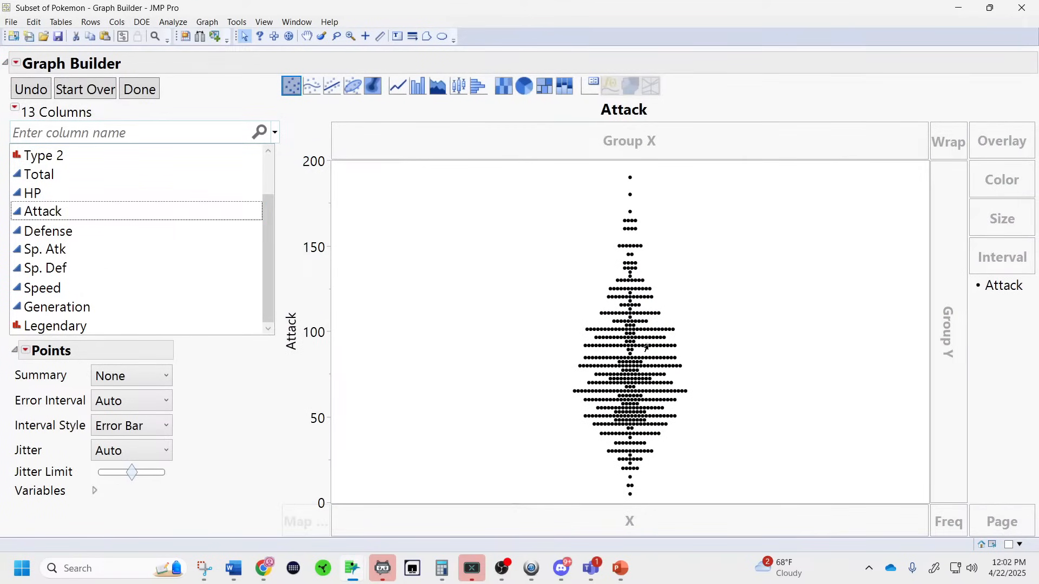
left_click_drag(114, 331, 498, 512)
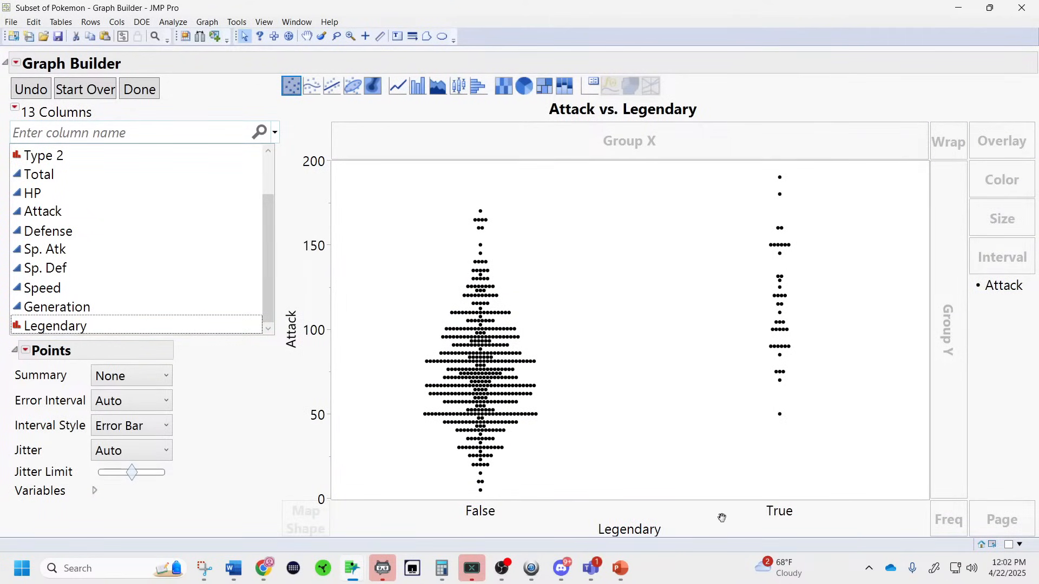
left_click_drag(89, 326, 1000, 193)
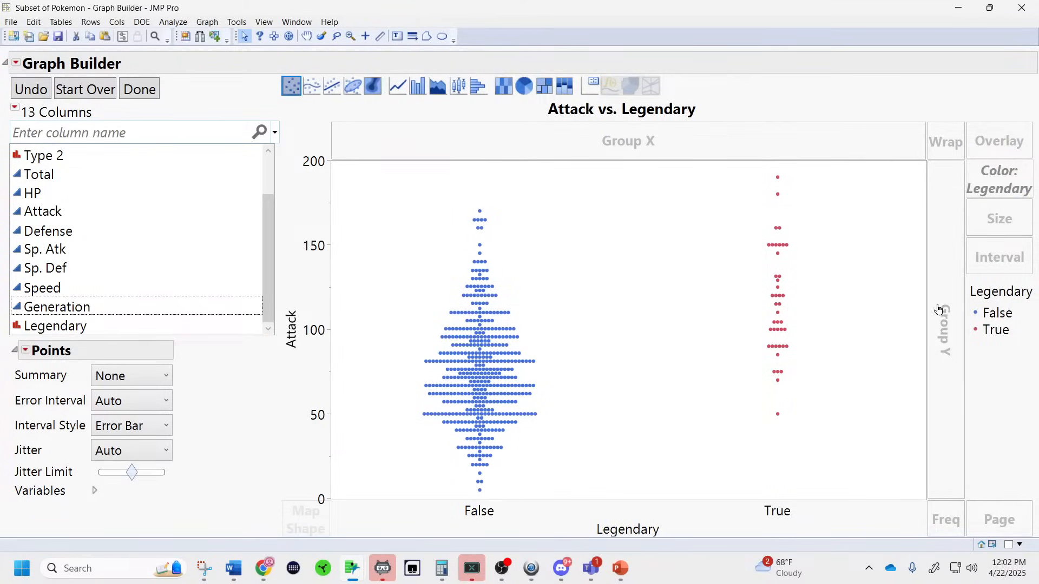
Switch to box plots with 5 Number summaries, finish the graph and restore its window.
left_click(464, 94)
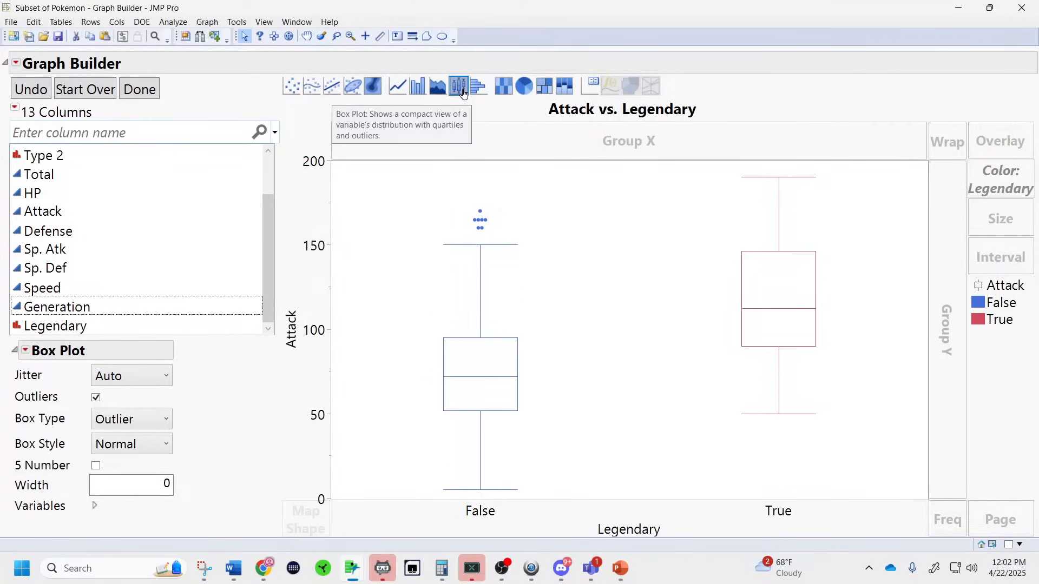
left_click(98, 468)
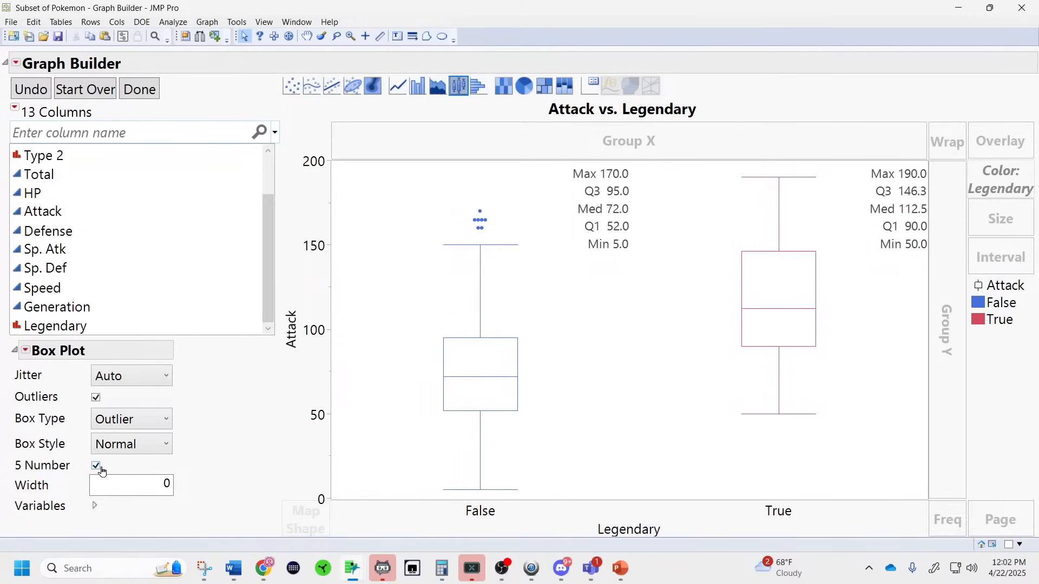
left_click(142, 97)
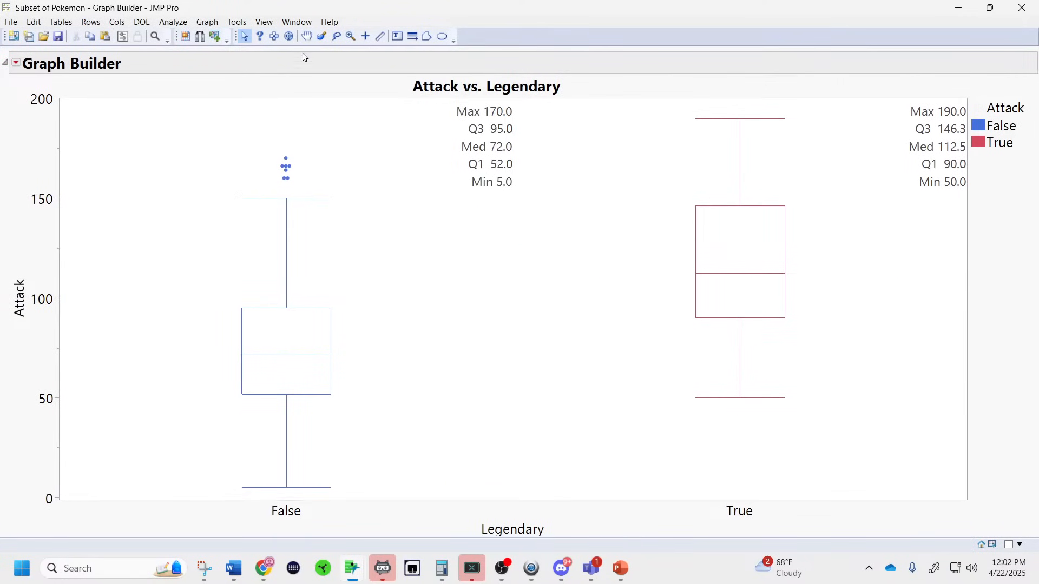
double_click(342, 13)
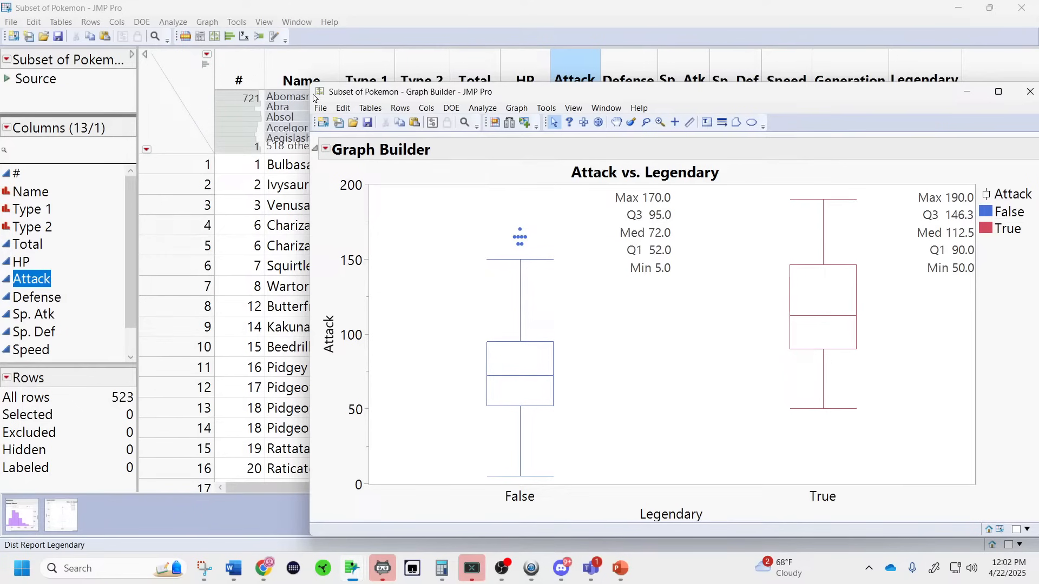
Snip the Attack vs. Legendary box plot area with Snipping Tool, then return to the project report.
left_click_drag(308, 98, 492, 188)
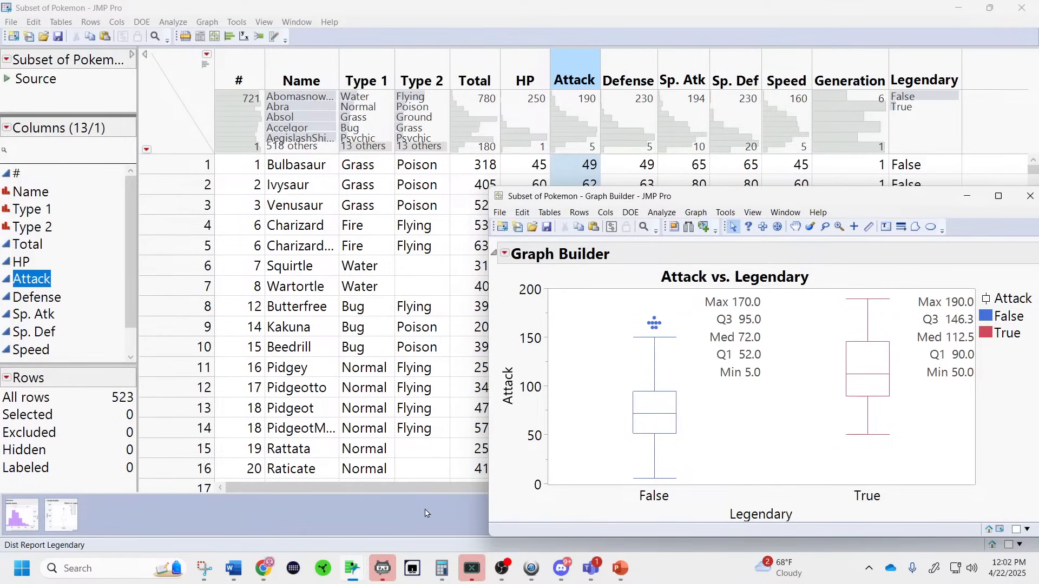
left_click(204, 568)
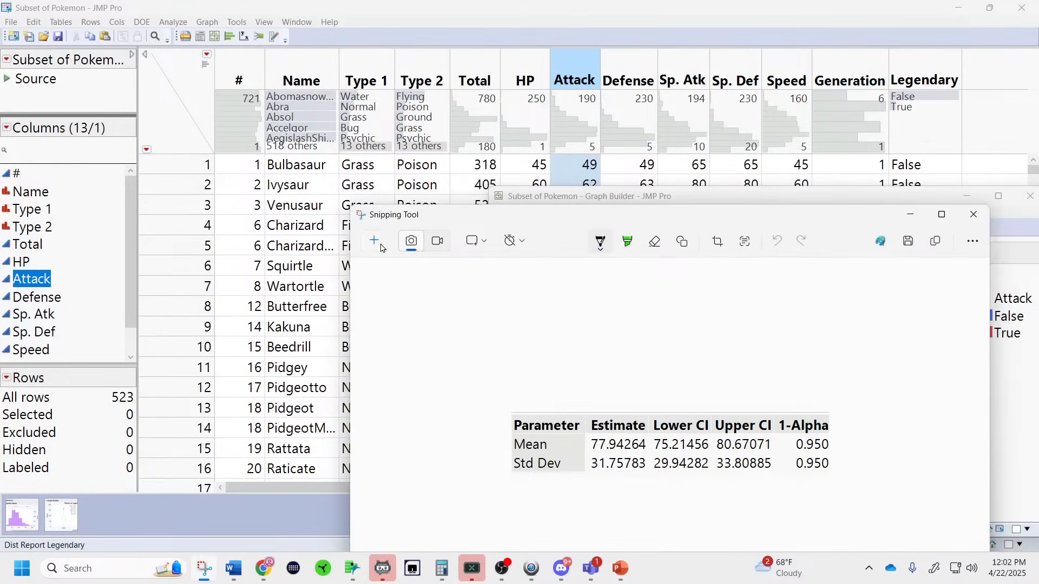
left_click(379, 244)
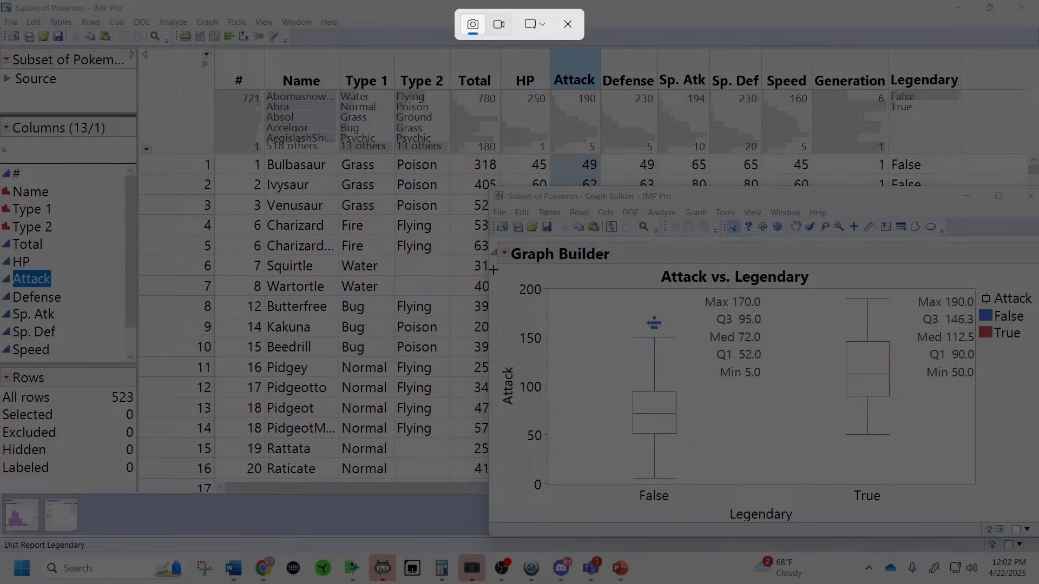
left_click_drag(495, 267, 1032, 526)
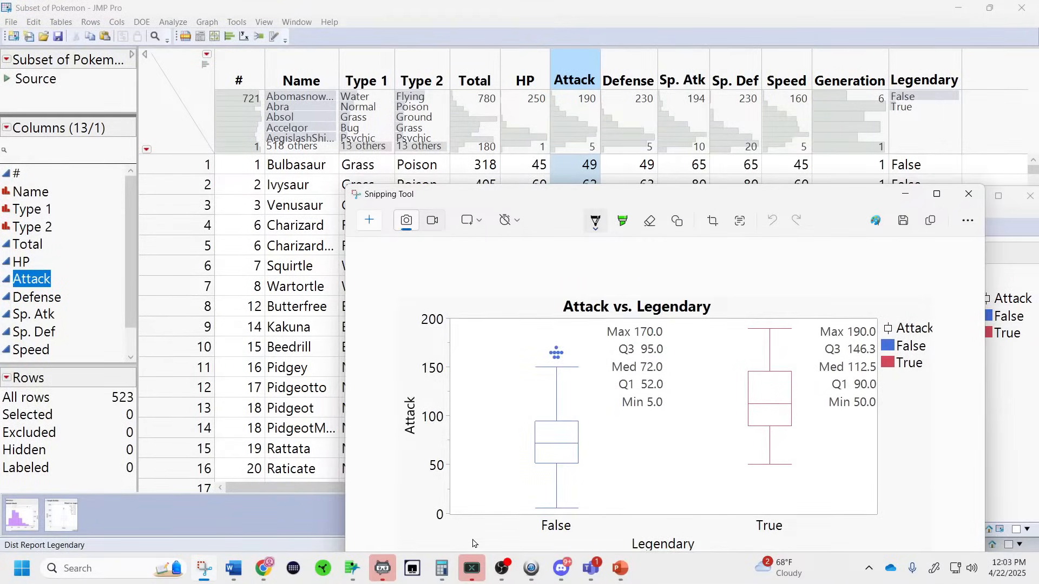
left_click(233, 569)
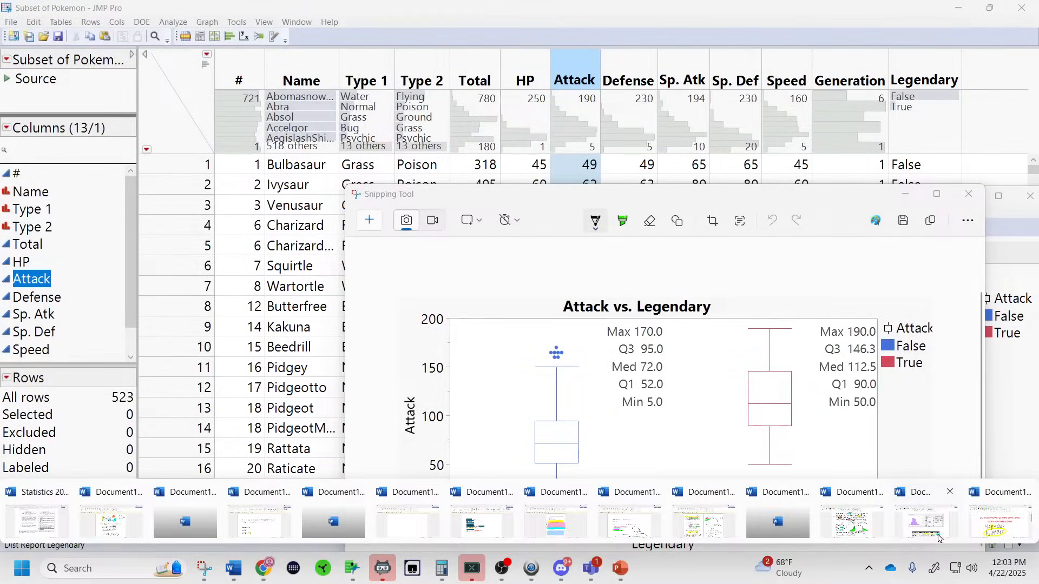
left_click(930, 538)
Paste the box plot snip into the report, then capture and paste a small extra area beside the chart.
scroll(758, 428, "down", 4)
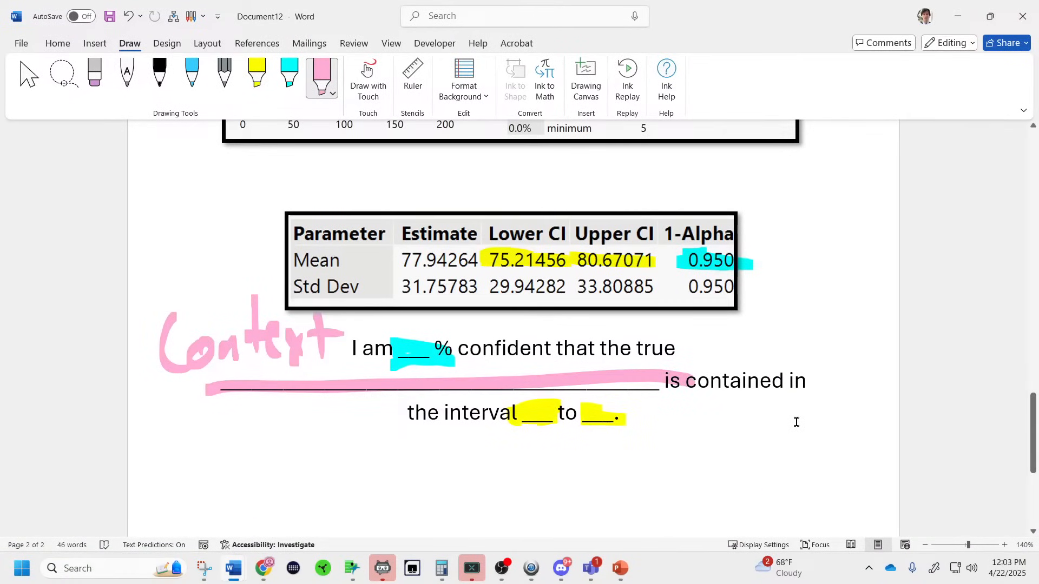
key("ctrl+v")
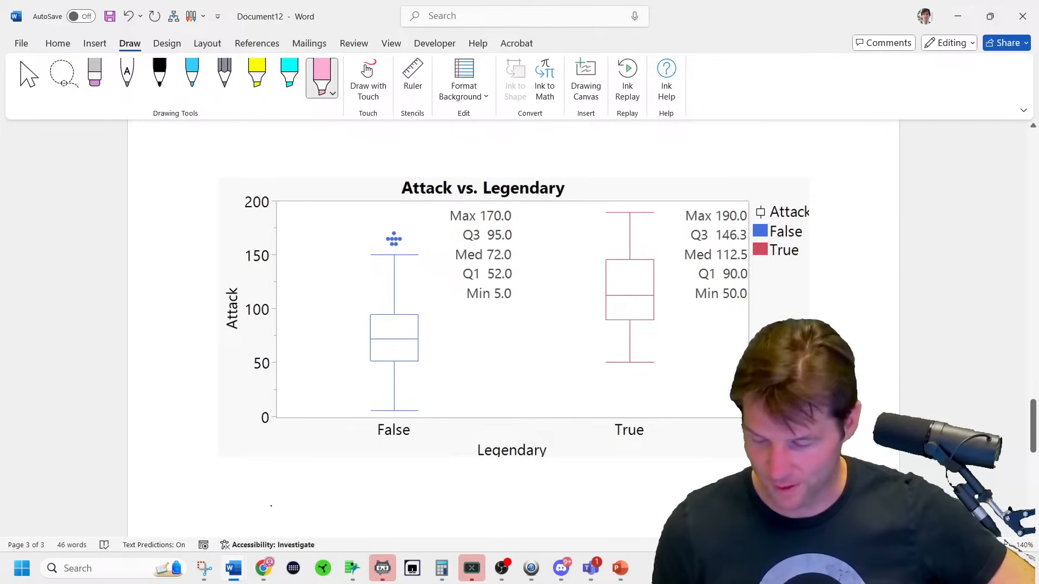
left_click(227, 487)
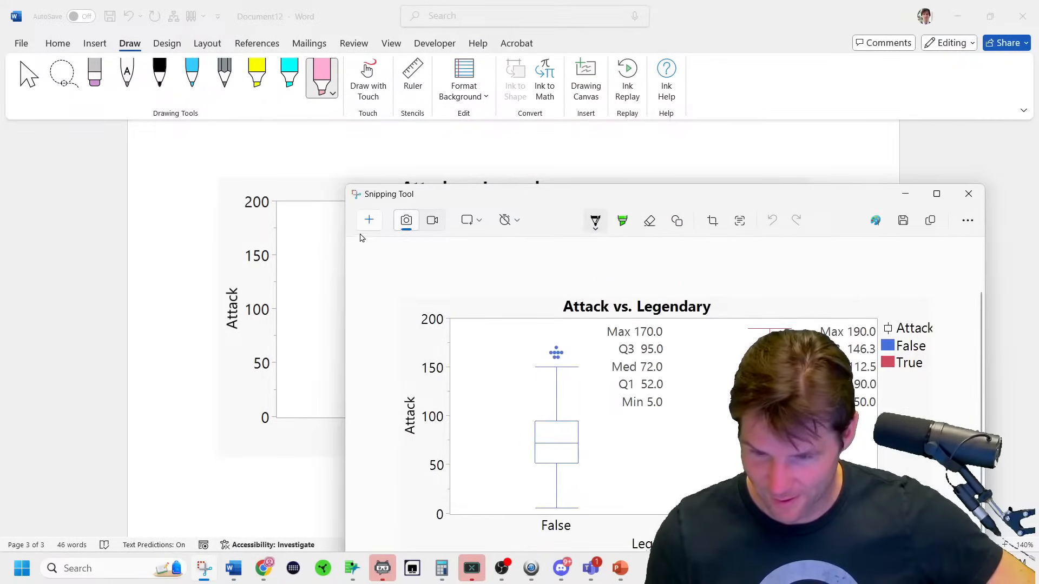
left_click(368, 221)
left_click_drag(754, 182, 805, 200)
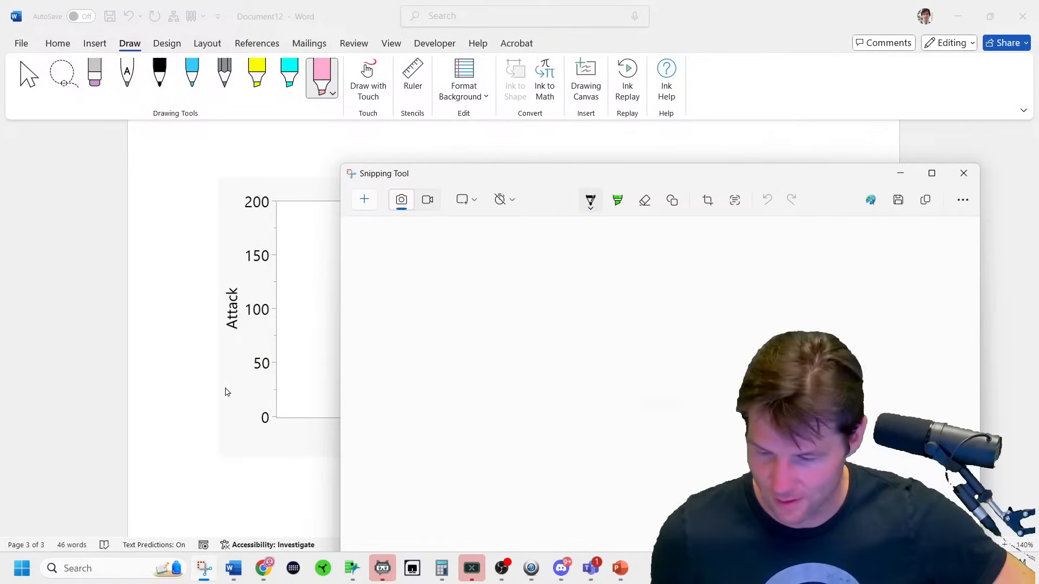
left_click(271, 471)
key("ctrl+v")
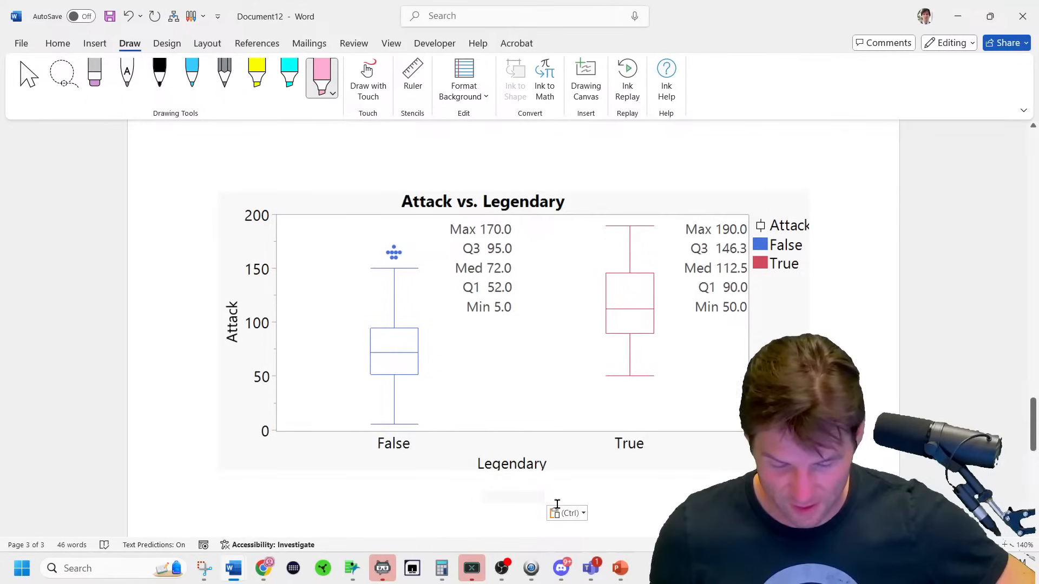
Review the Paste Options and Layout Options for the small pasted image.
left_click(563, 513)
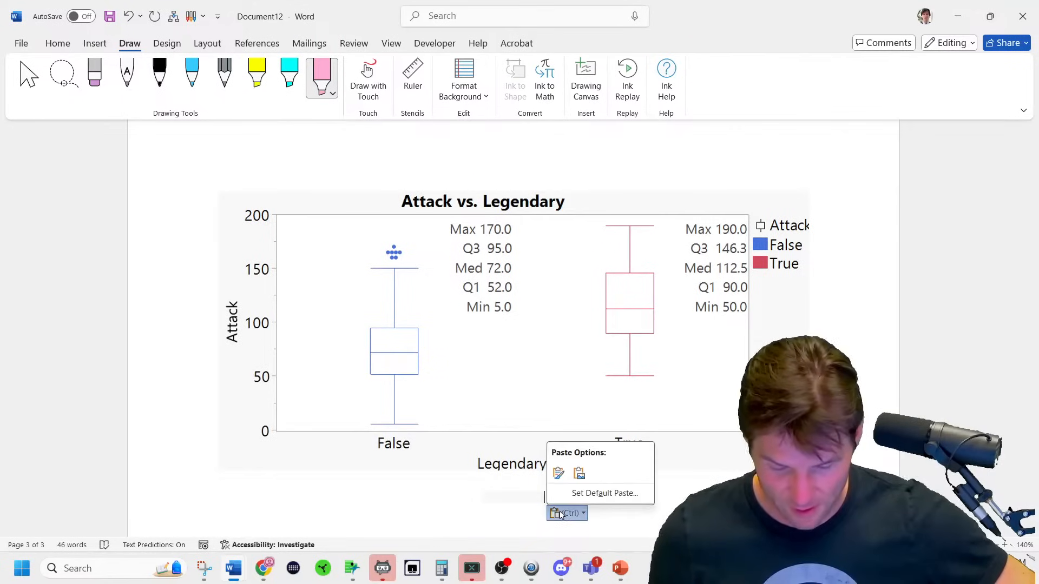
left_click(559, 474)
left_click(539, 496)
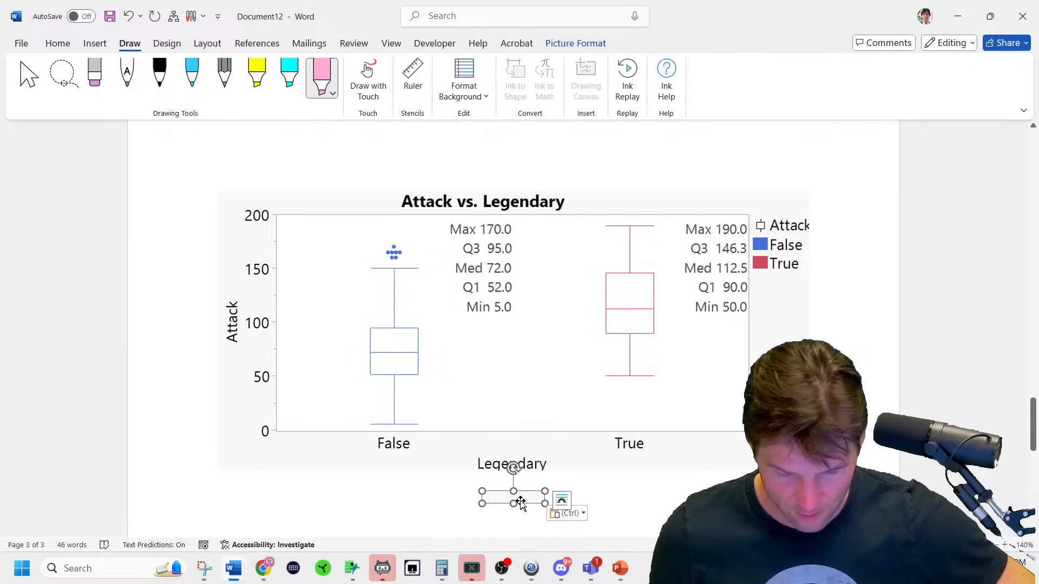
left_click(561, 501)
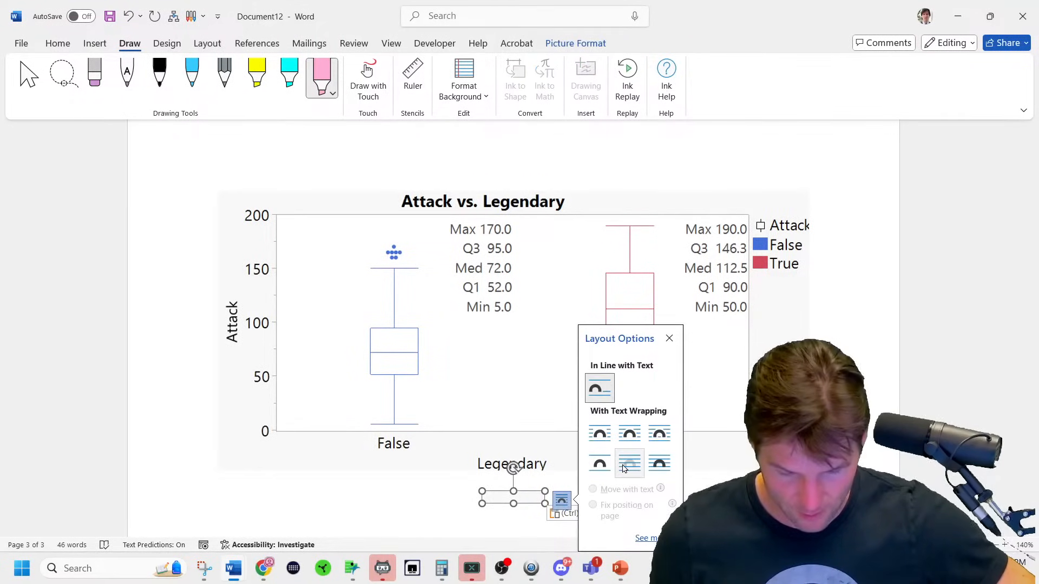
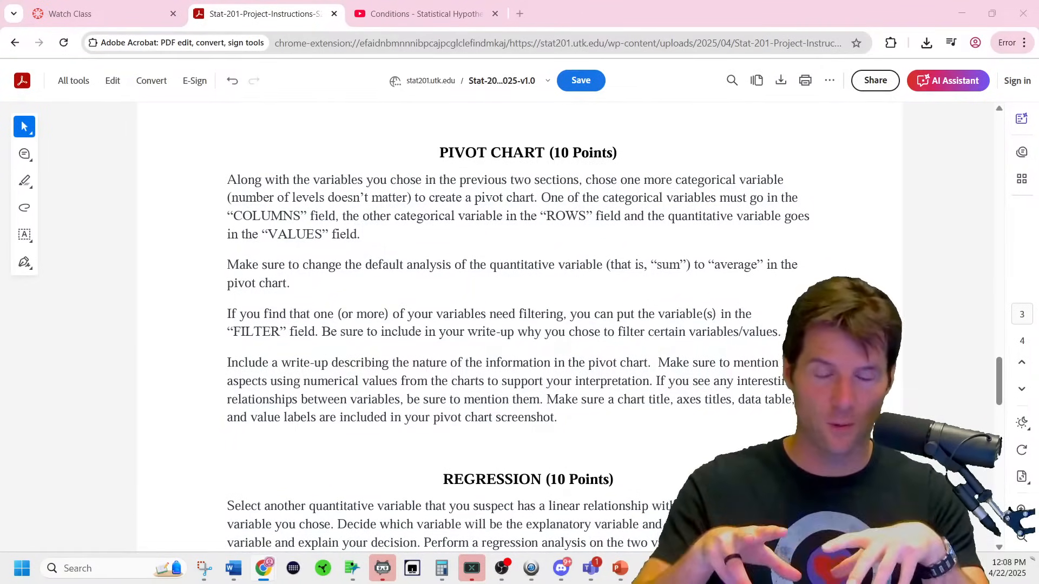
mouse_move(352, 568)
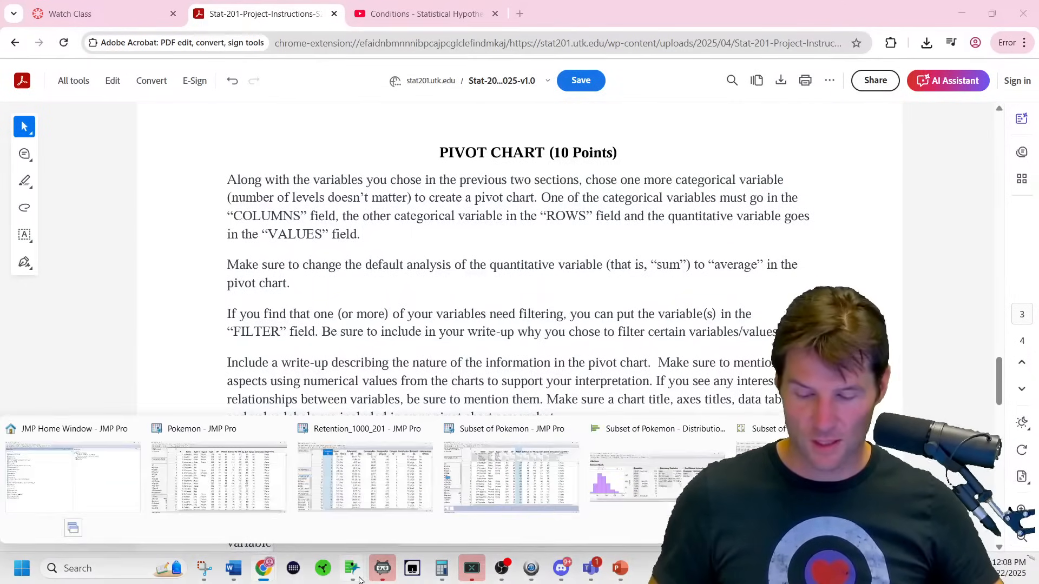
left_click(636, 486)
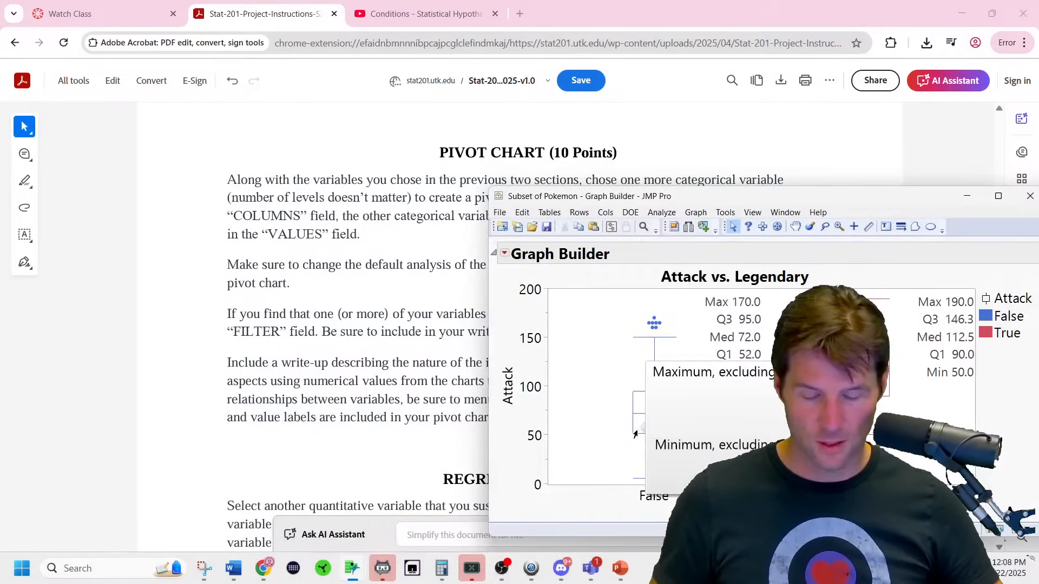
mouse_move(233, 568)
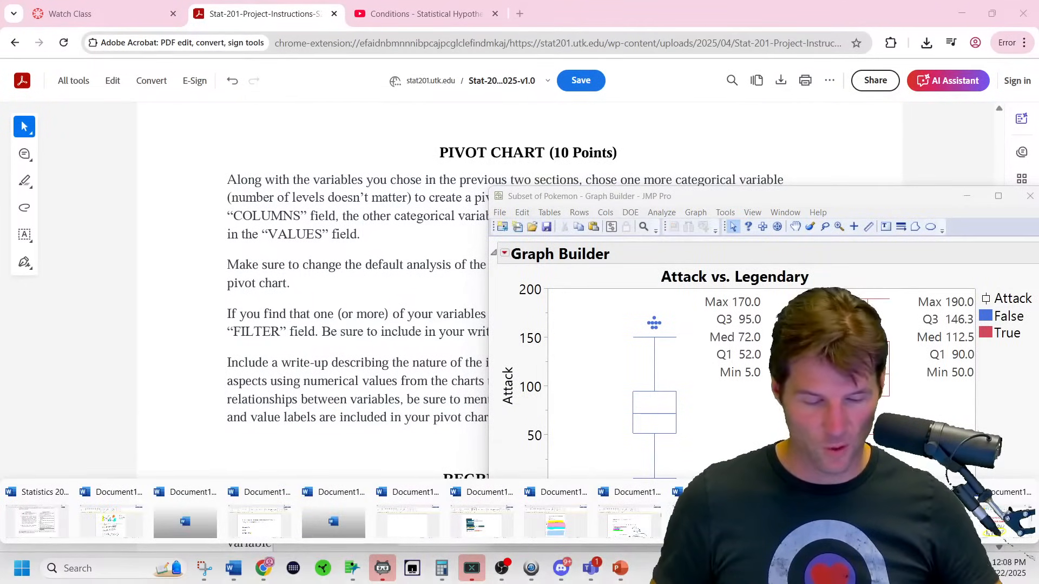
left_click(629, 516)
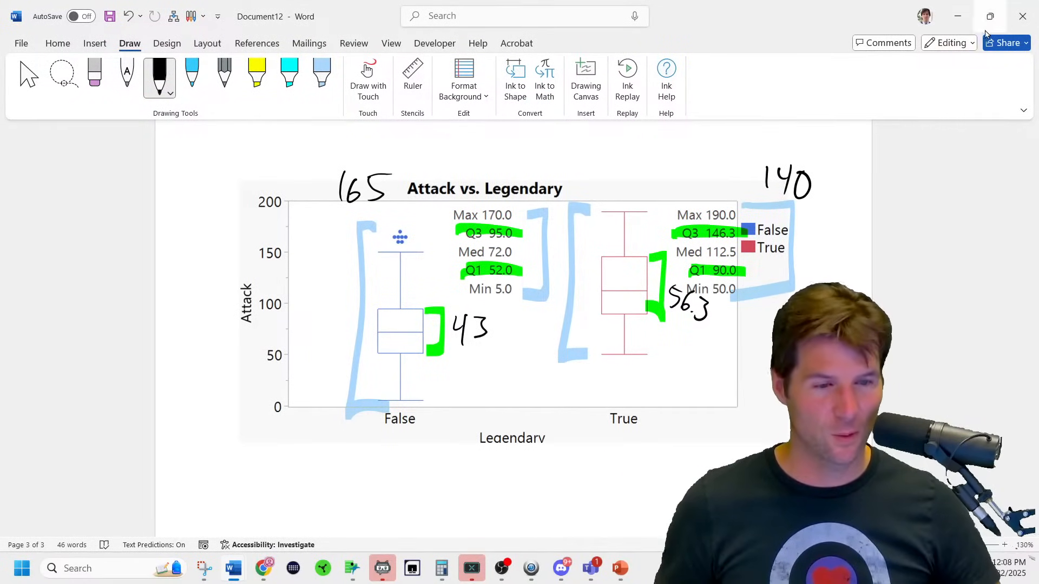
left_click(958, 16)
left_click(363, 209)
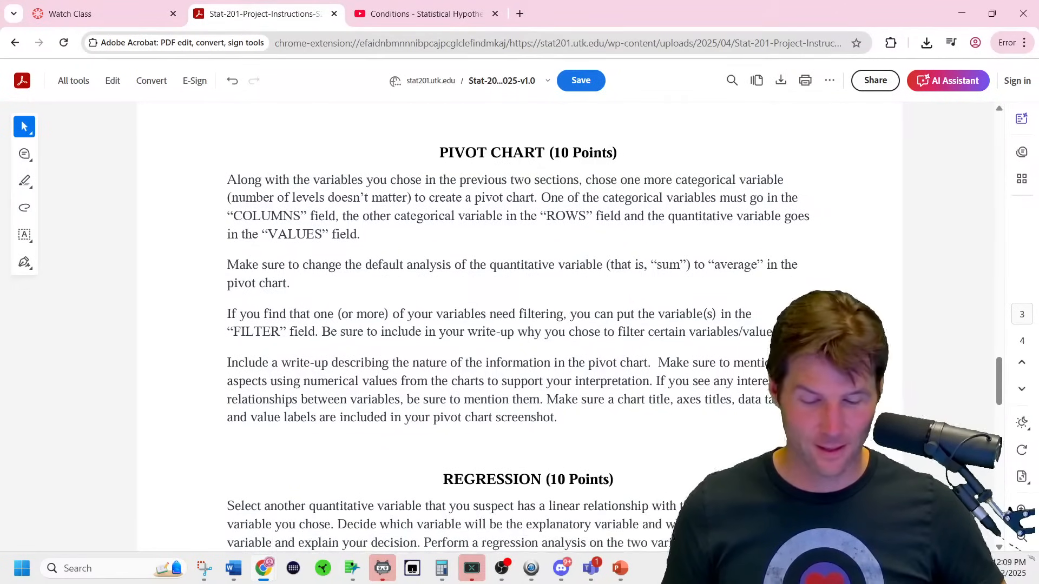
mouse_move(352, 569)
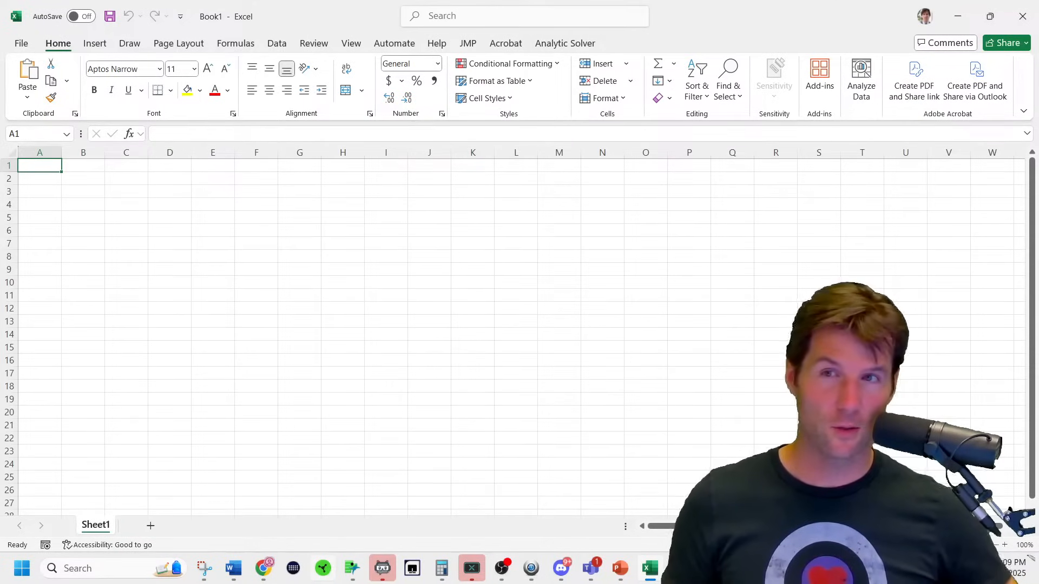
Bring up the Subset of Pokemon data table and select all 523 rows.
left_click(352, 569)
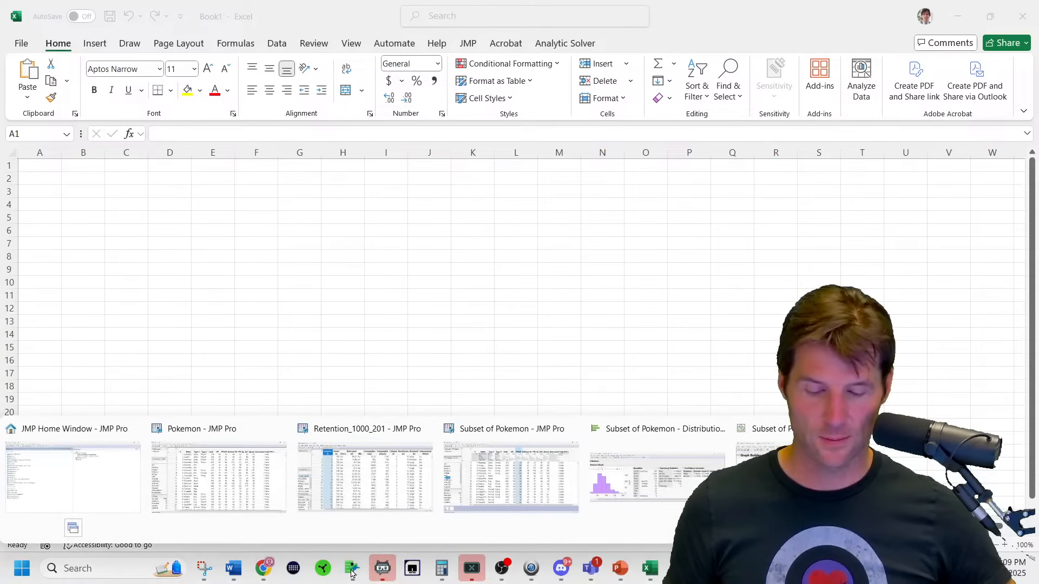
left_click(501, 495)
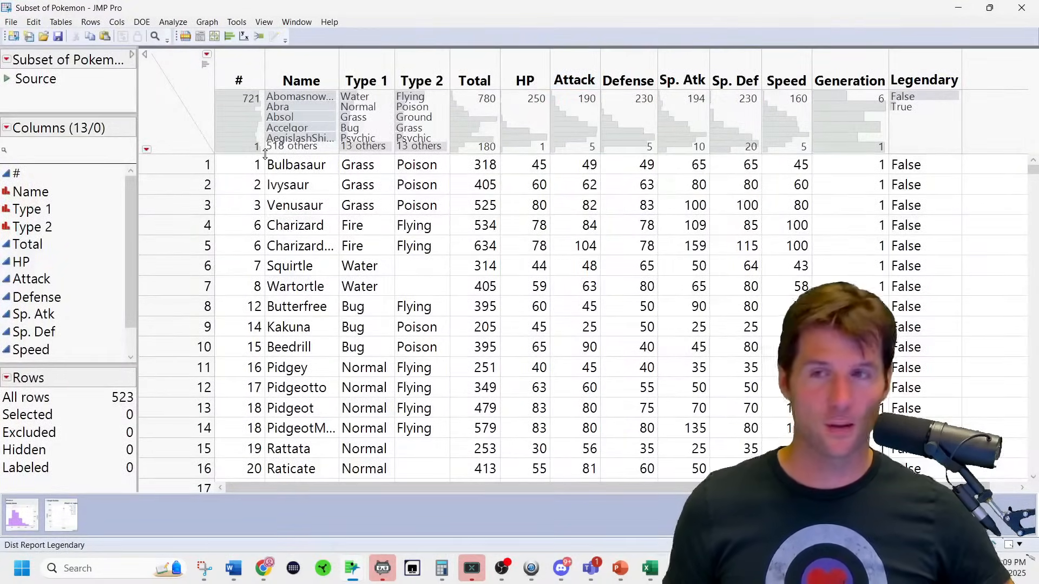
key("ctrl+a")
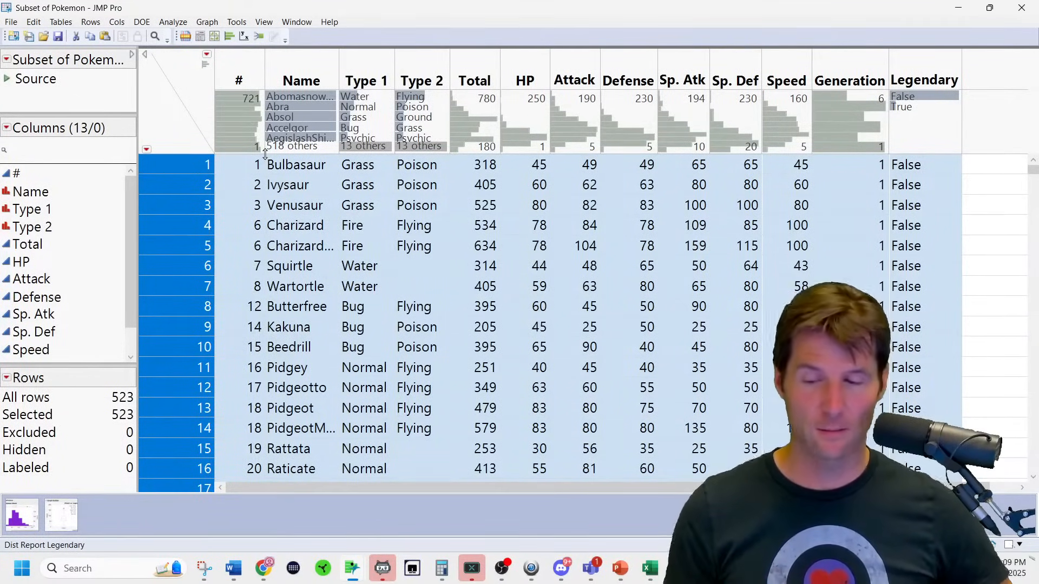
left_click(305, 70)
left_click(176, 208)
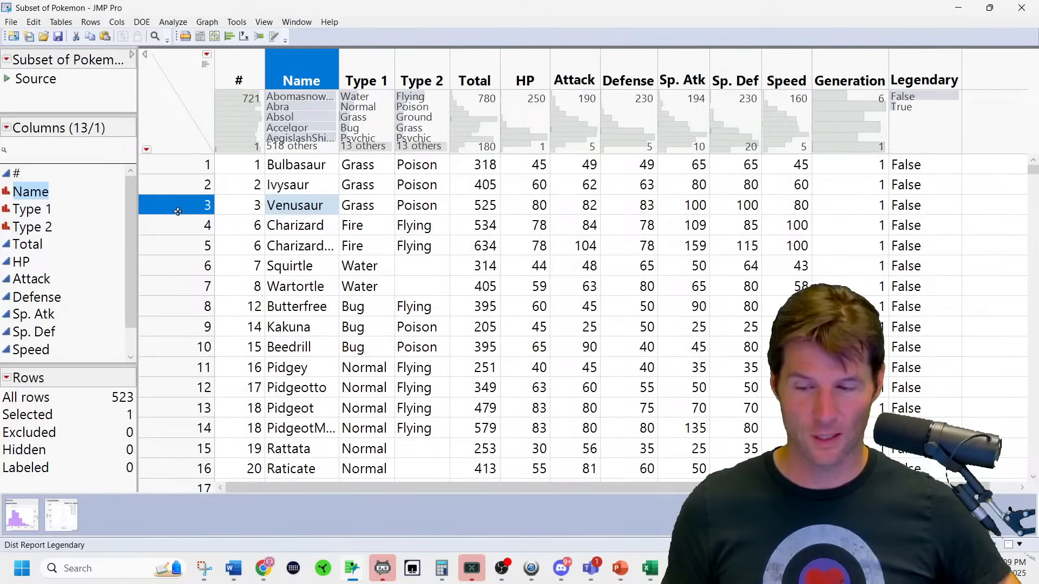
left_click(179, 85)
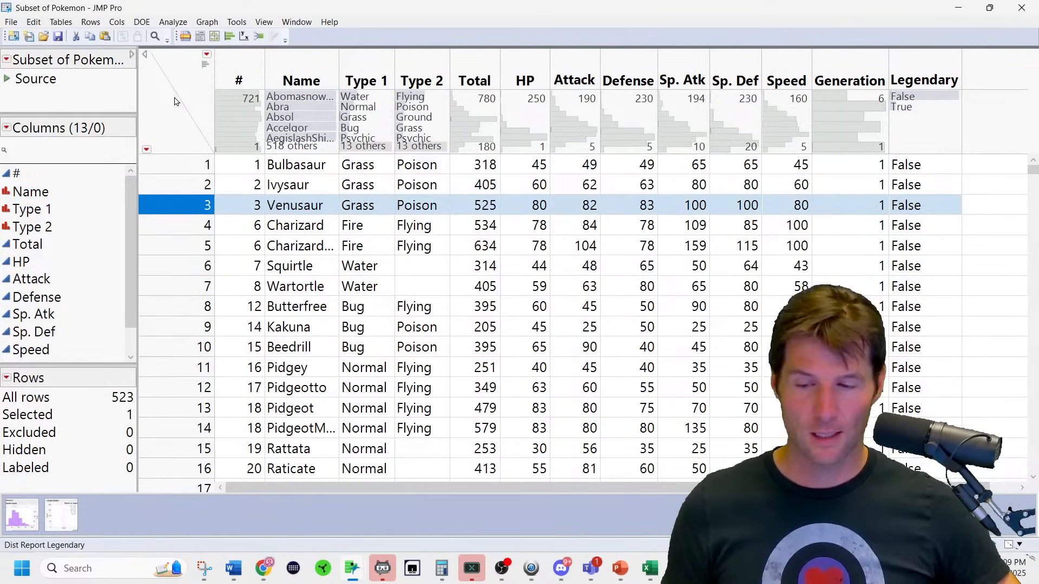
key("ctrl+a")
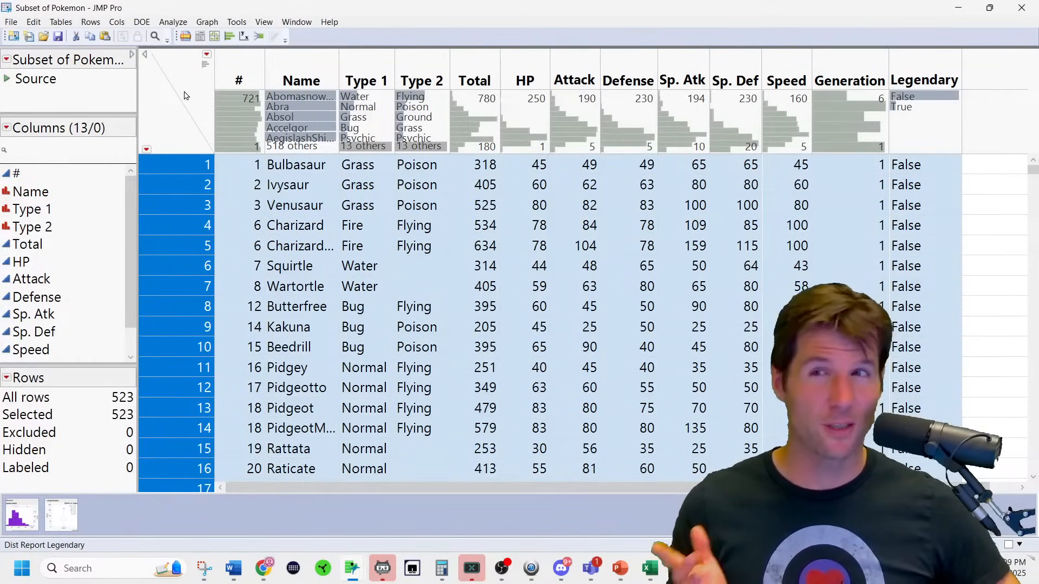
left_click(175, 121)
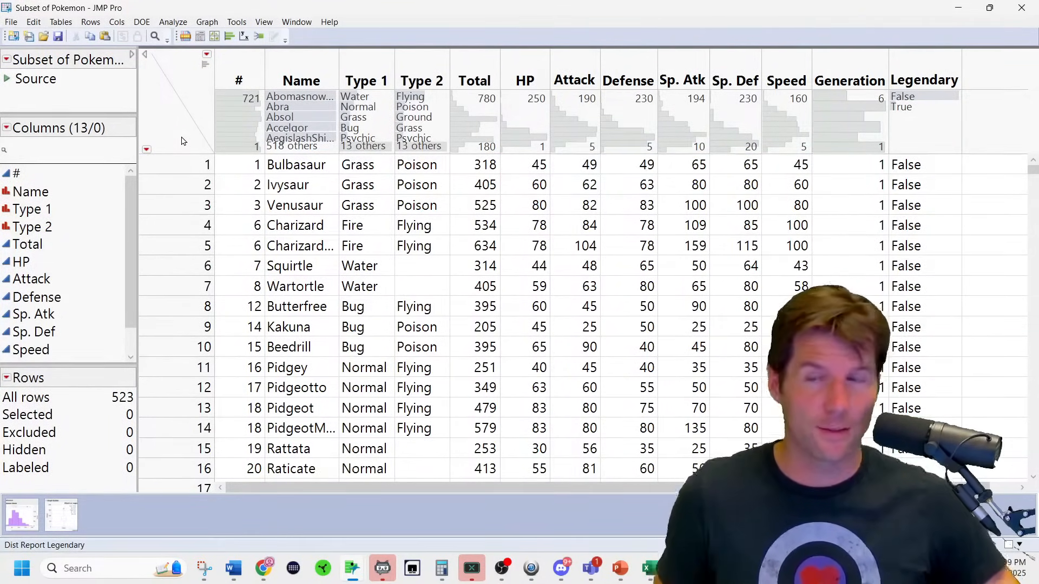
key("ctrl+a")
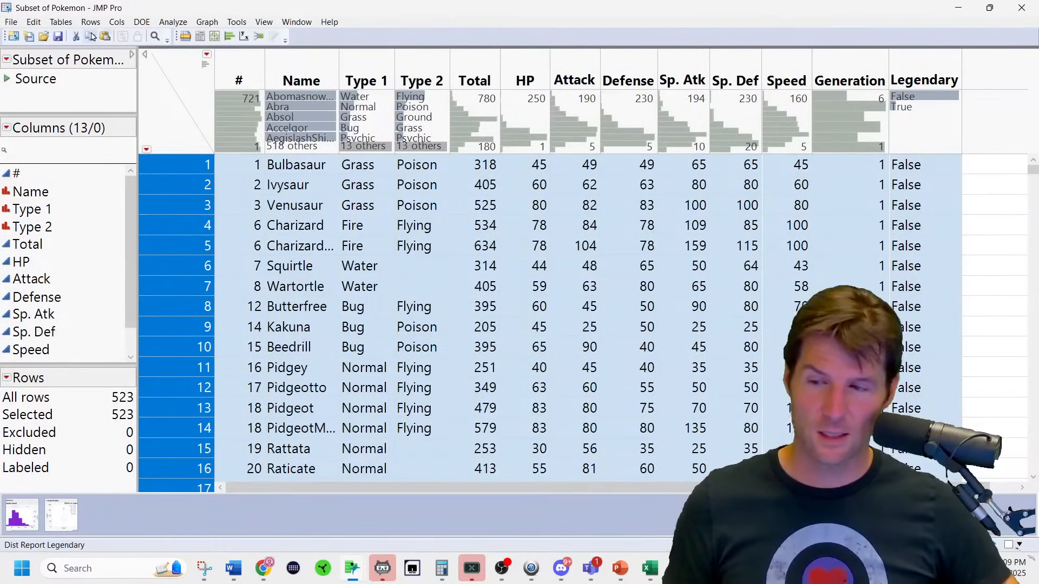
Copy the selected rows with column names and return to the blank Excel workbook.
left_click(37, 23)
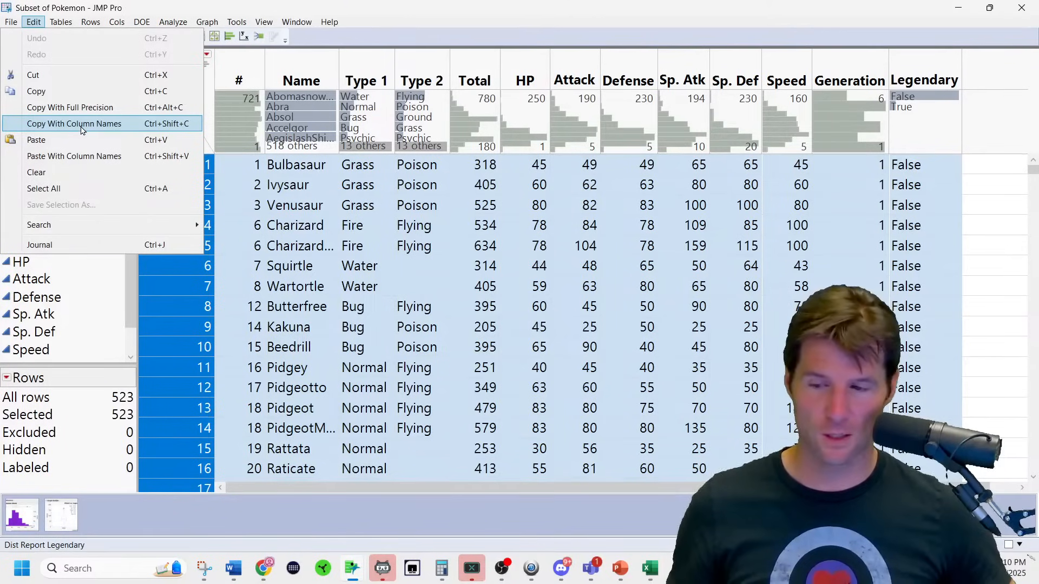
left_click(82, 124)
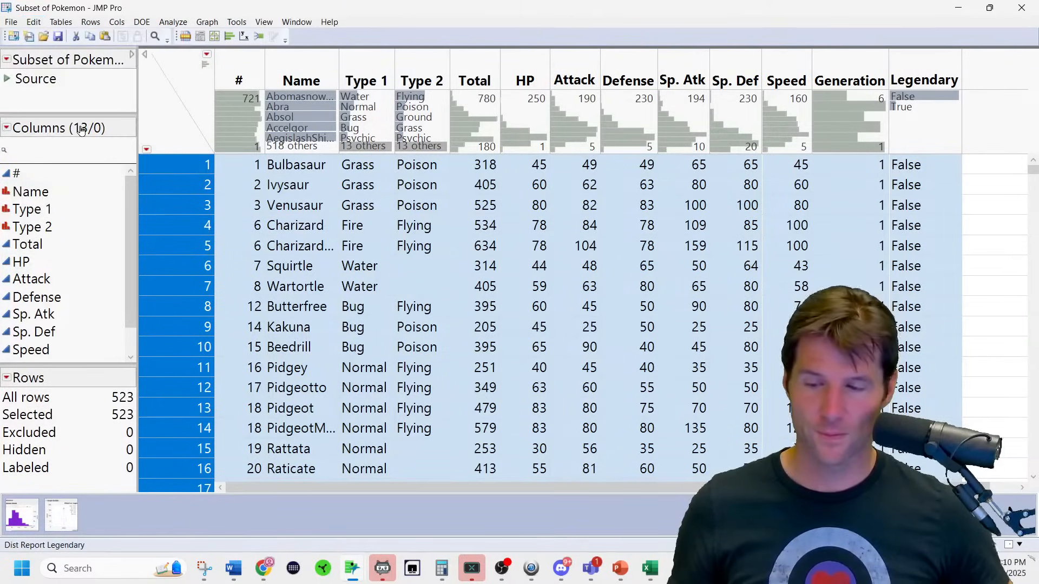
left_click(650, 564)
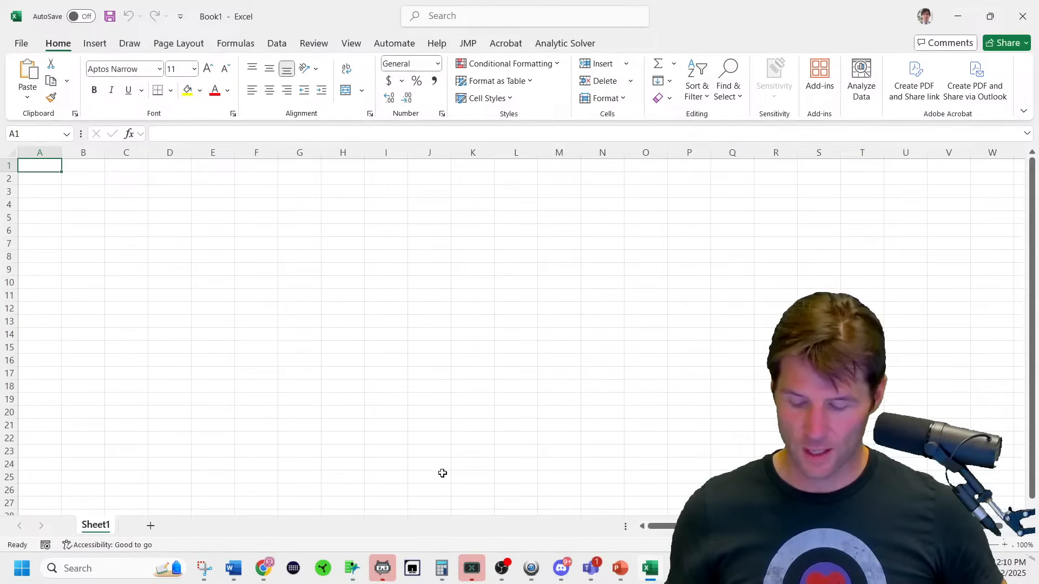
Paste the copied Pokemon table with headers into Sheet1 at A1, filling columns A–M.
key("ctrl+v")
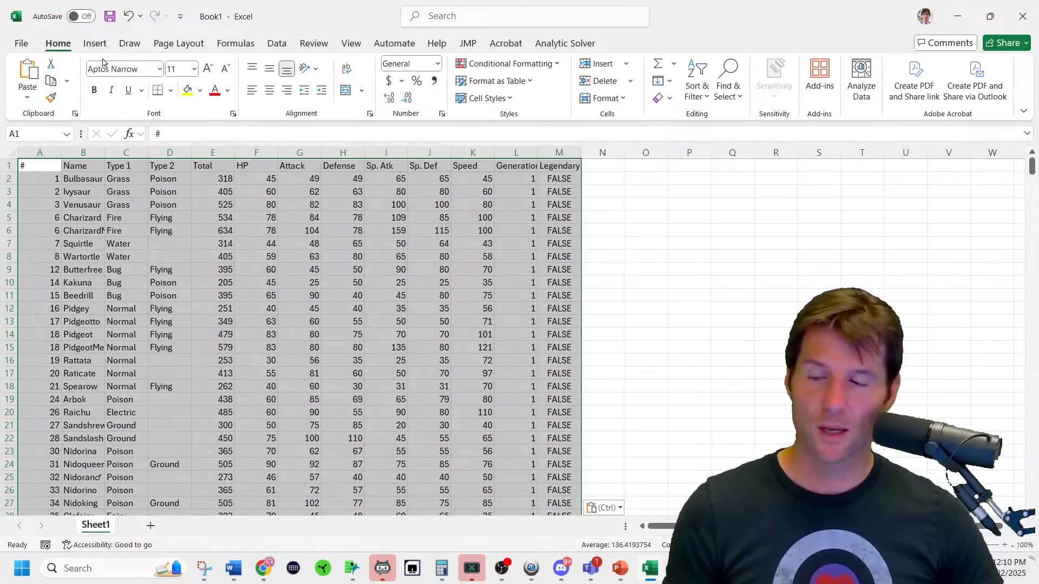
left_click(93, 46)
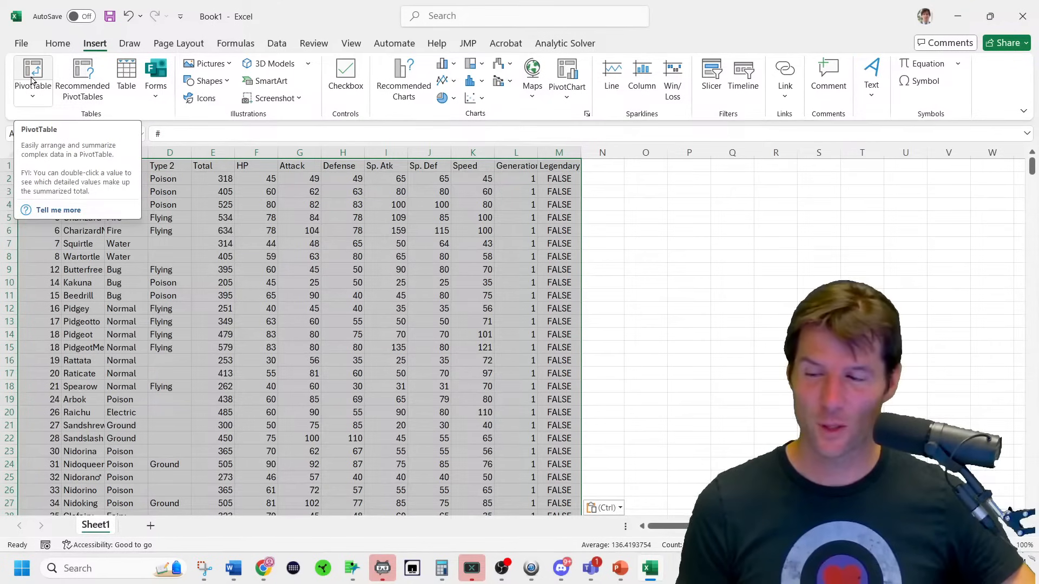
Create a PivotTable from Sheet1!$A$1:$M$524 on a new worksheet, then review the instructions PDF.
left_click(31, 80)
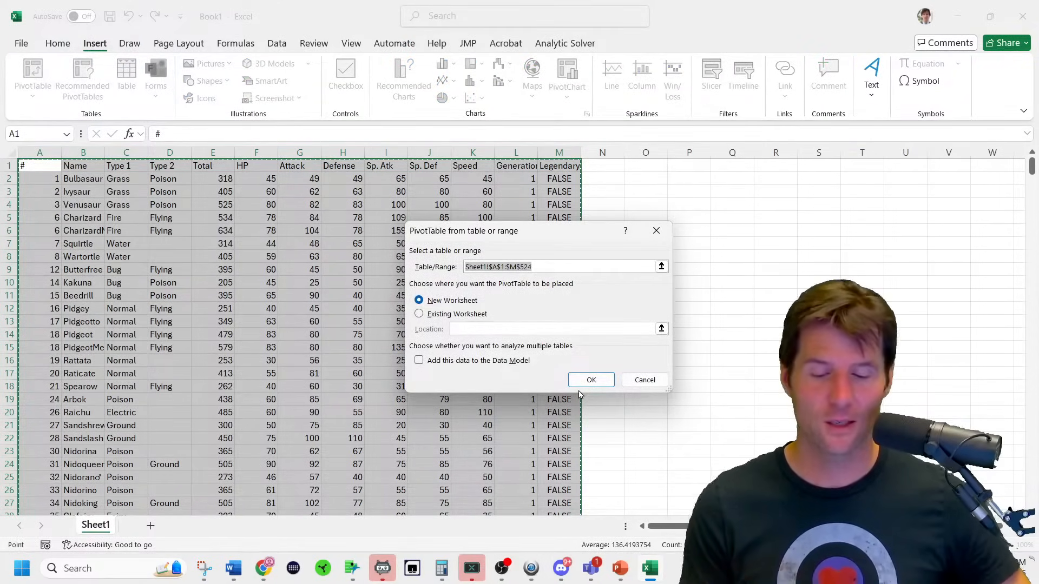
left_click(600, 381)
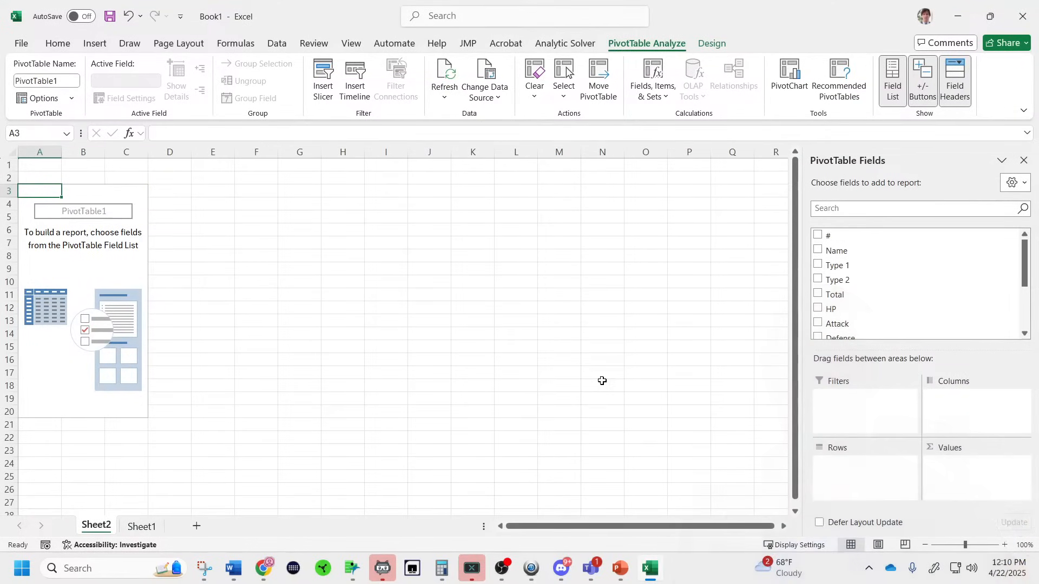
left_click(264, 578)
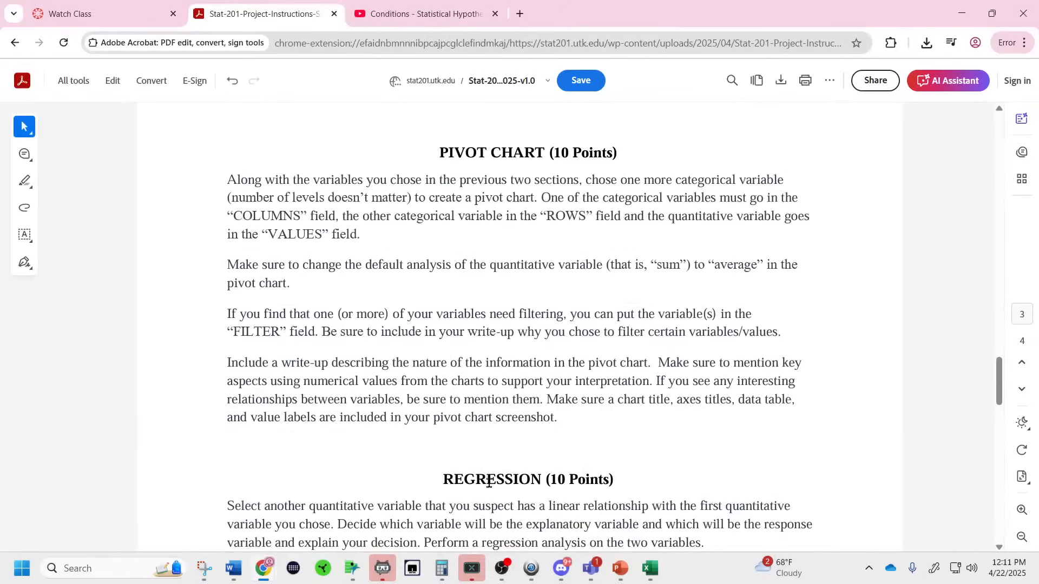
left_click(476, 506)
left_click(962, 14)
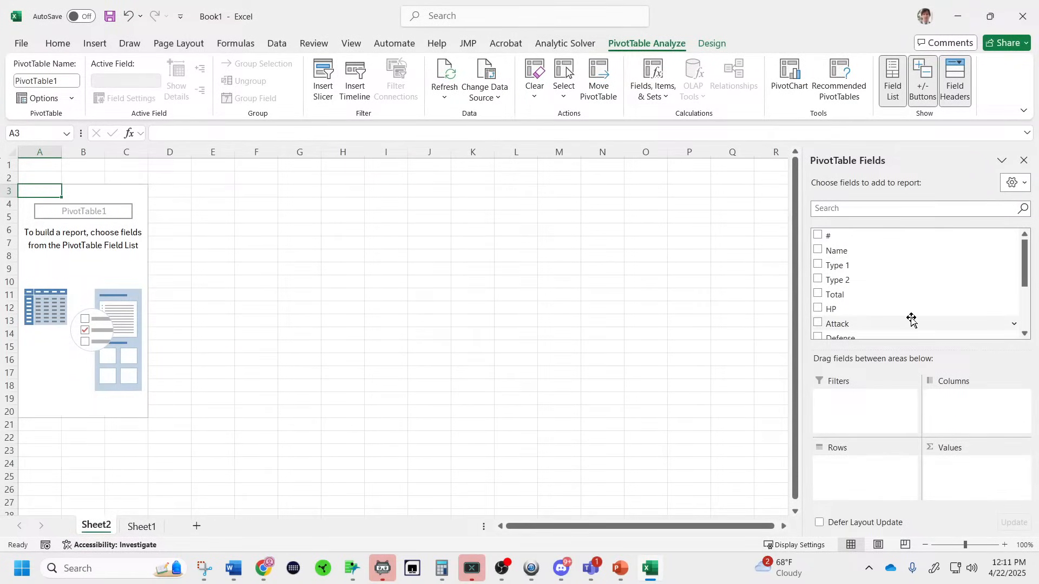
Add Attack to the values as an average, formatted as a number with two decimals.
left_click_drag(910, 323, 990, 481)
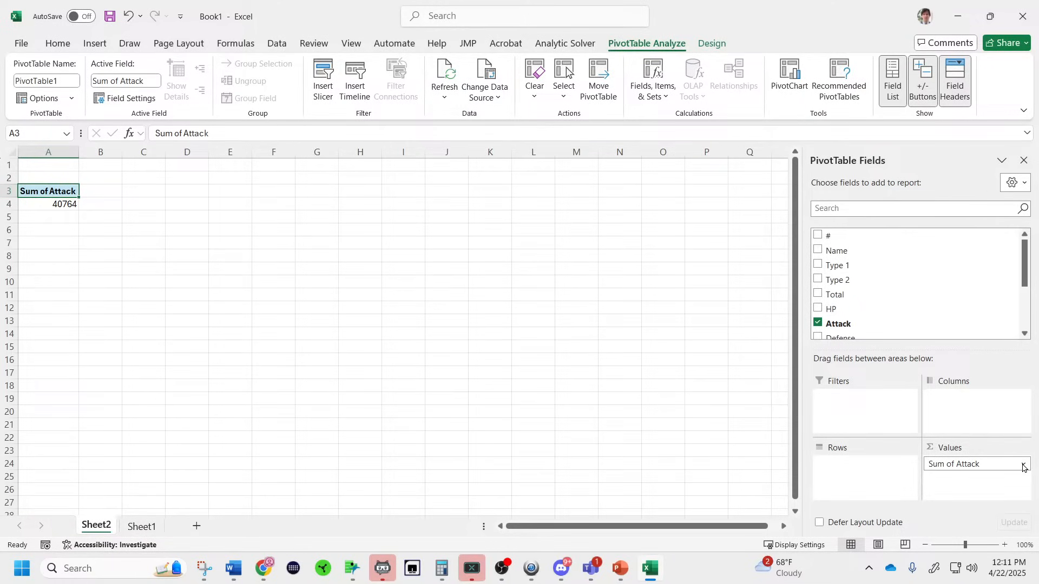
left_click(1023, 467)
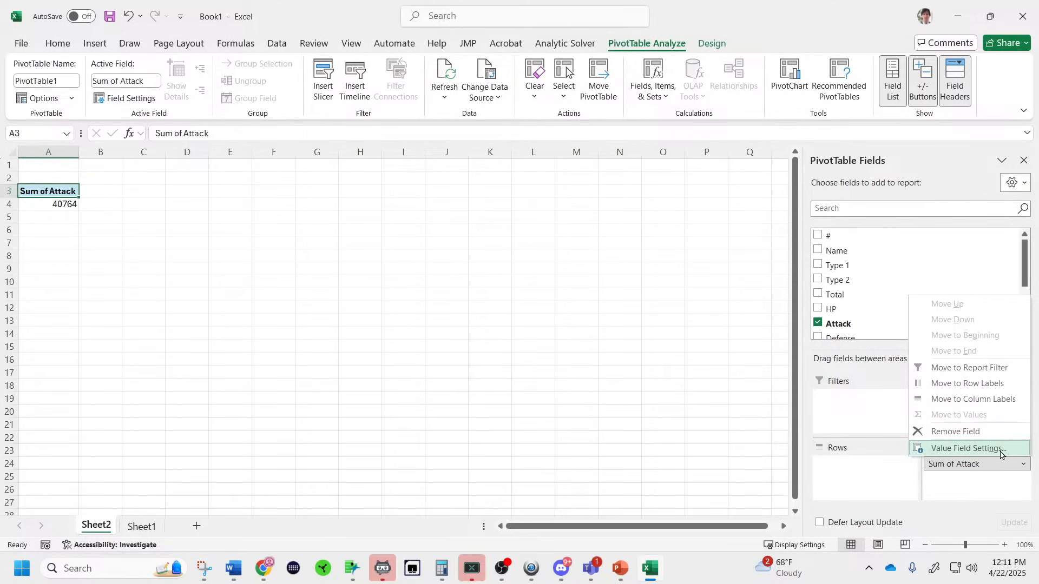
left_click(998, 453)
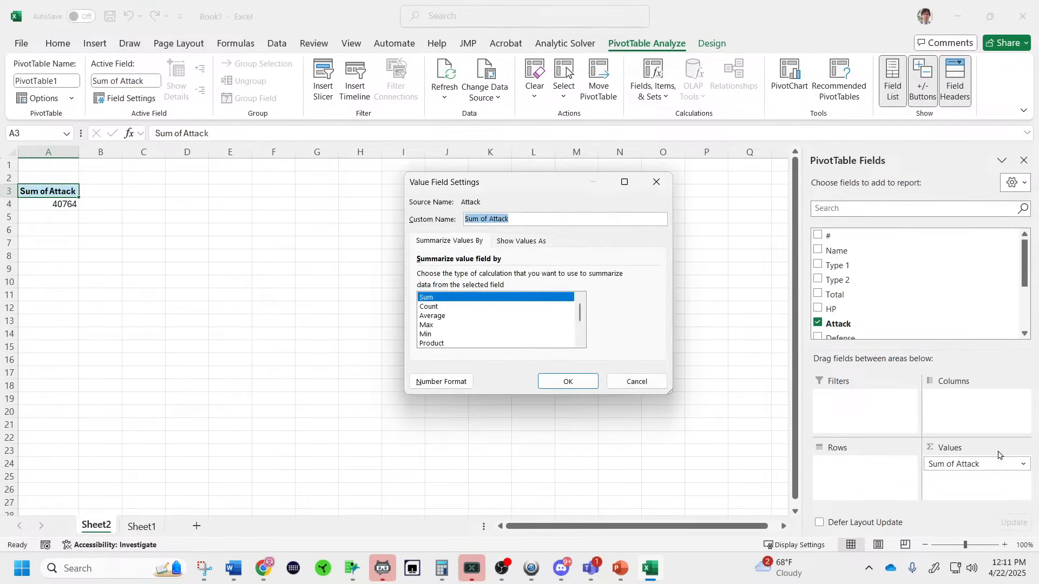
double_click(486, 316)
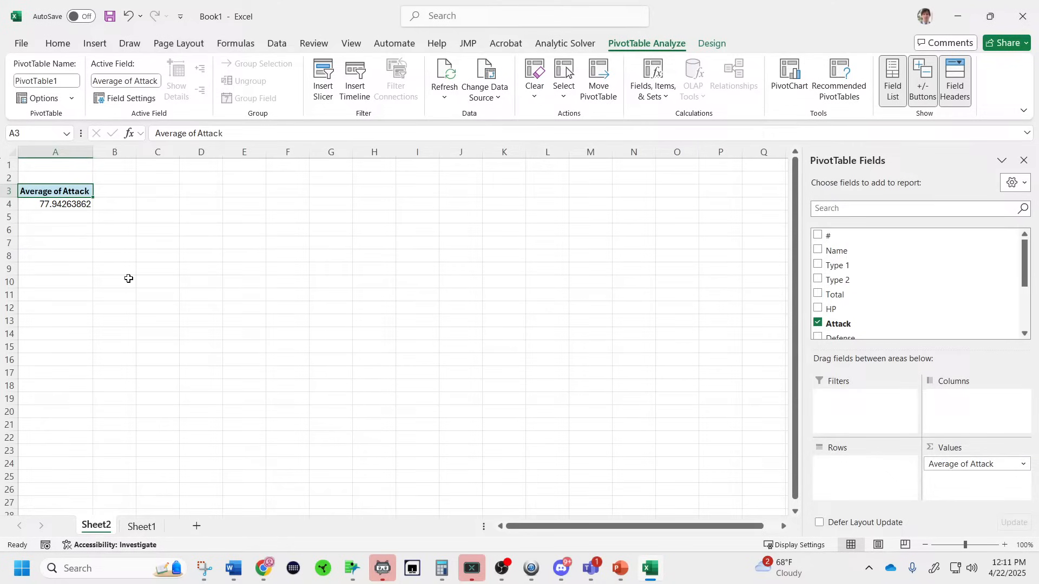
left_click(75, 206)
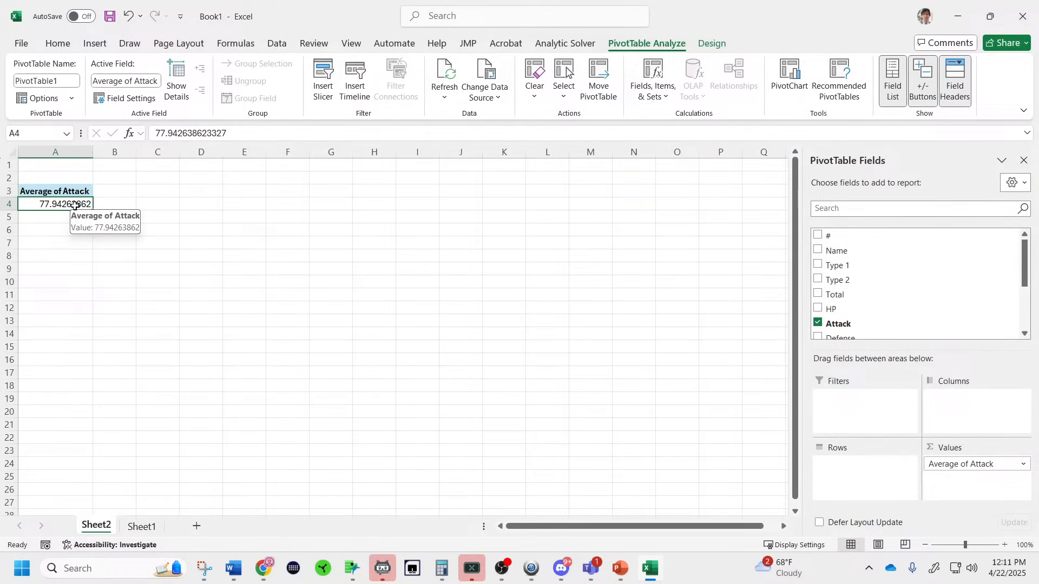
left_click(57, 43)
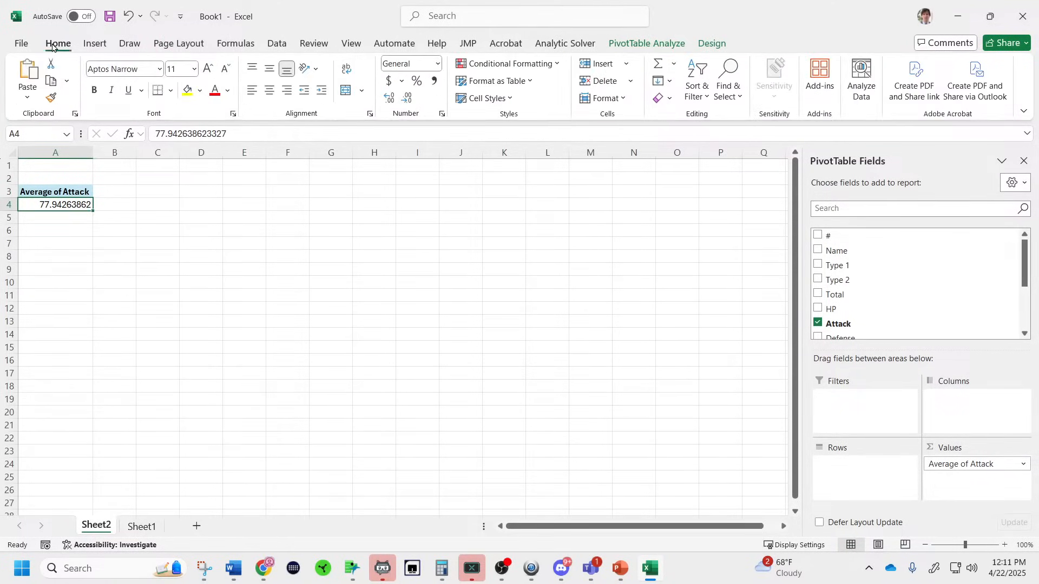
left_click(407, 99)
left_click(408, 100)
left_click(408, 100)
left_click(408, 101)
left_click(408, 100)
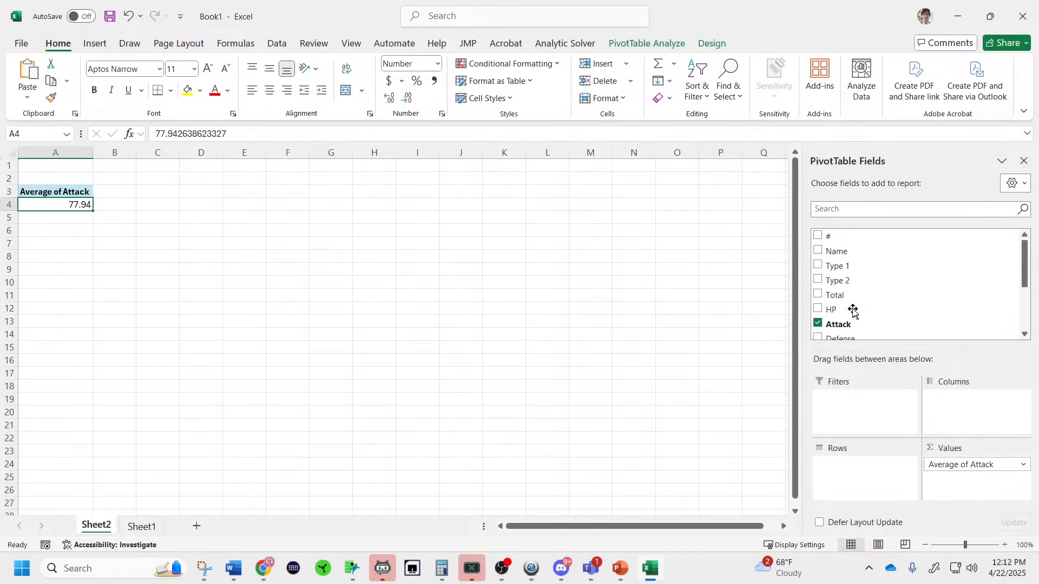
Put Legendary in the pivot rows and Type 1 in the columns.
scroll(851, 309, "down", 3)
left_click_drag(859, 315, 864, 472)
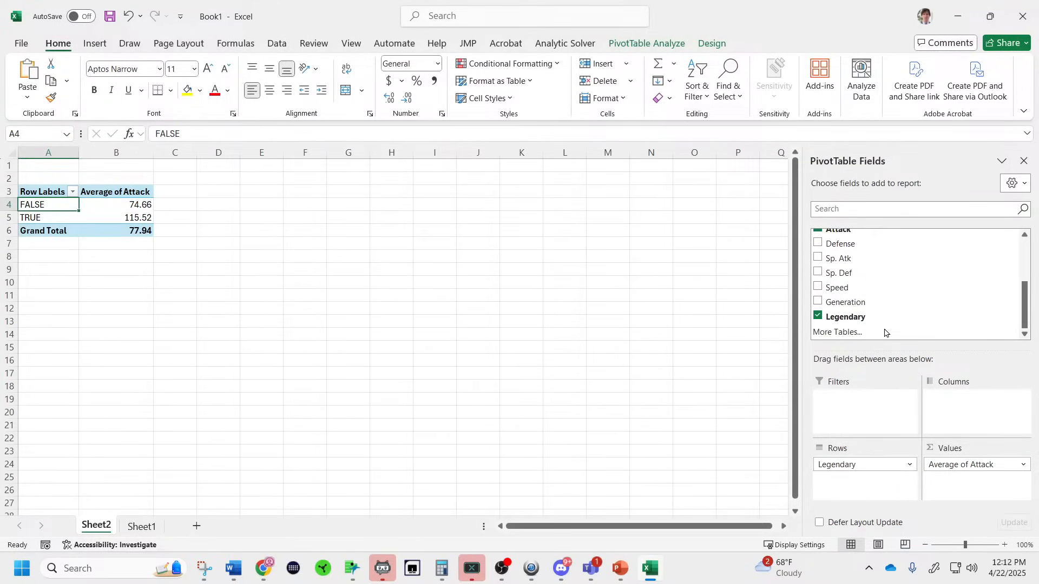
scroll(885, 325, "up", 3)
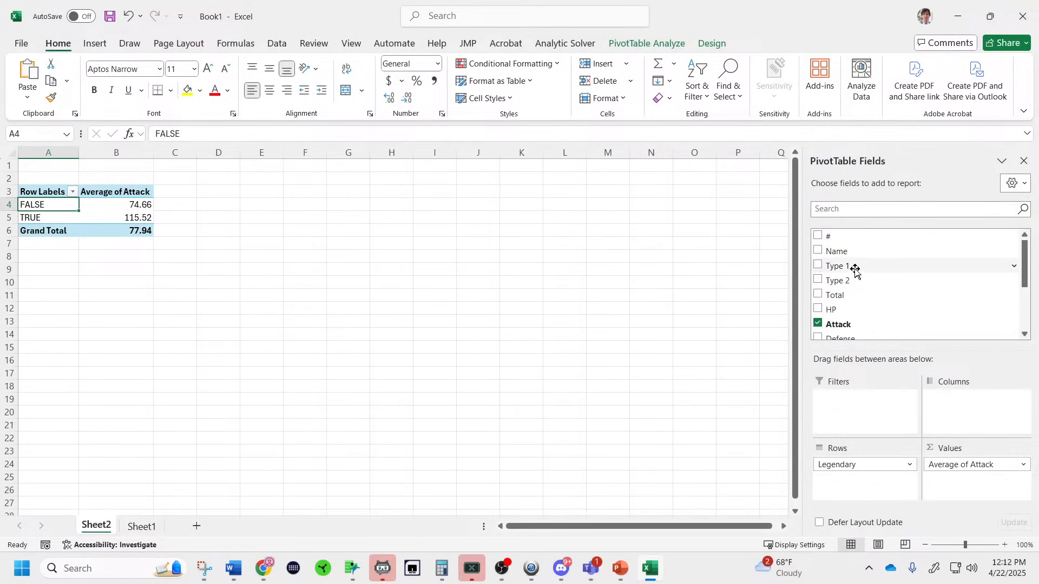
left_click_drag(852, 266, 955, 404)
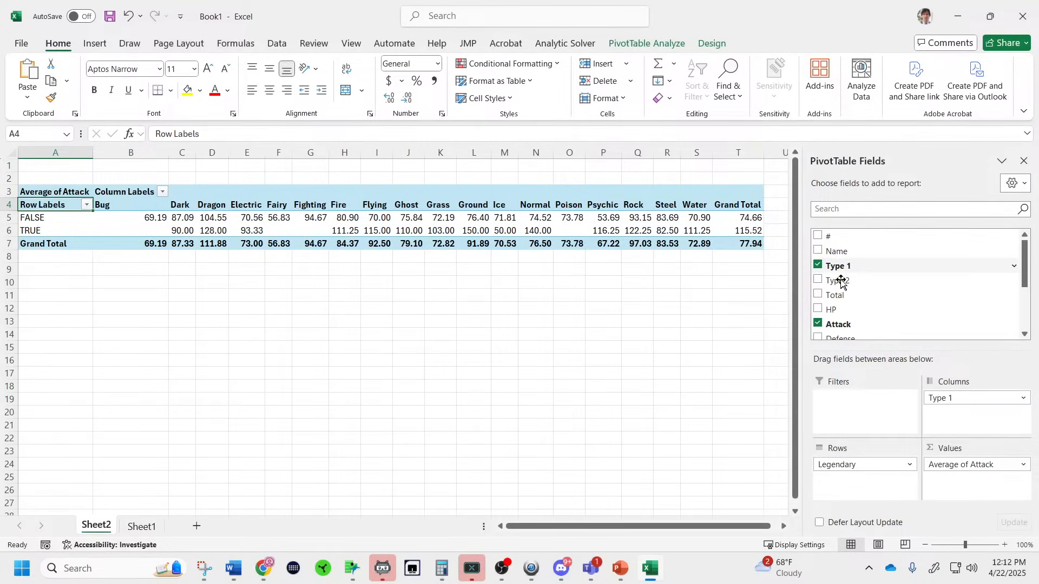
In the Type 1 column filter, clear all the type checkboxes.
left_click_drag(847, 266, 970, 401)
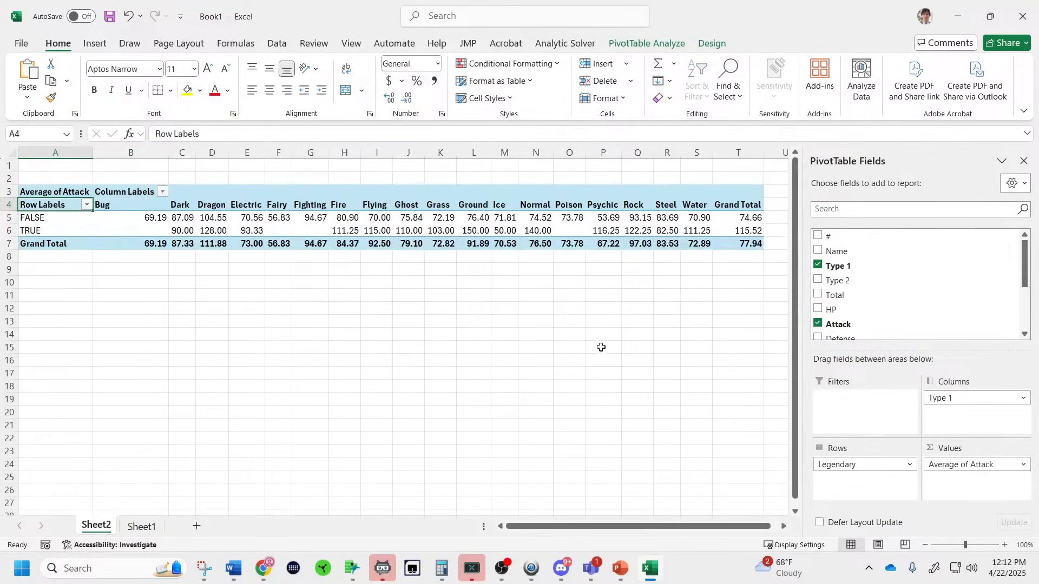
left_click(162, 192)
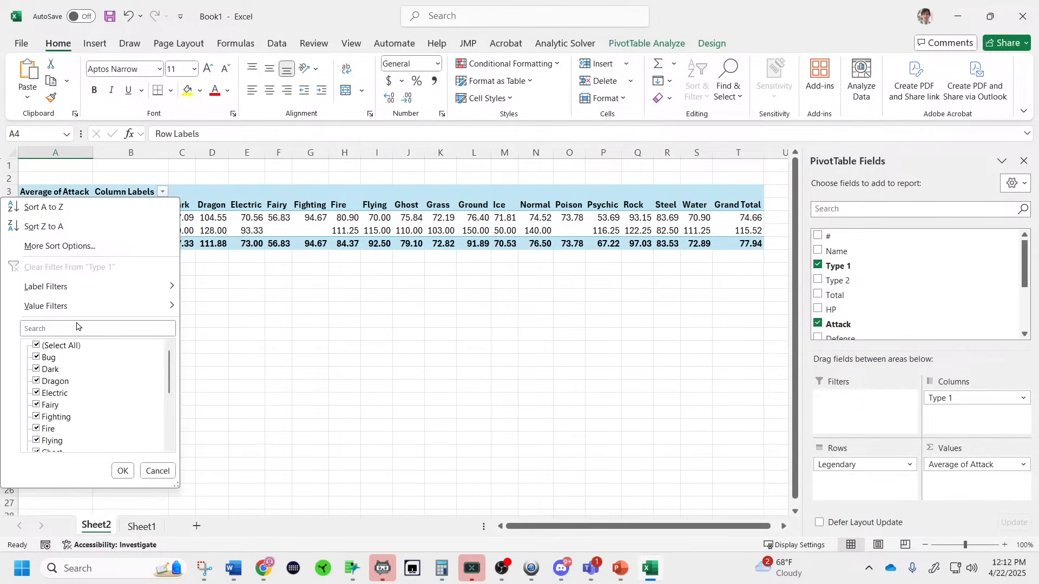
left_click(36, 358)
left_click(37, 370)
left_click(39, 381)
left_click(37, 346)
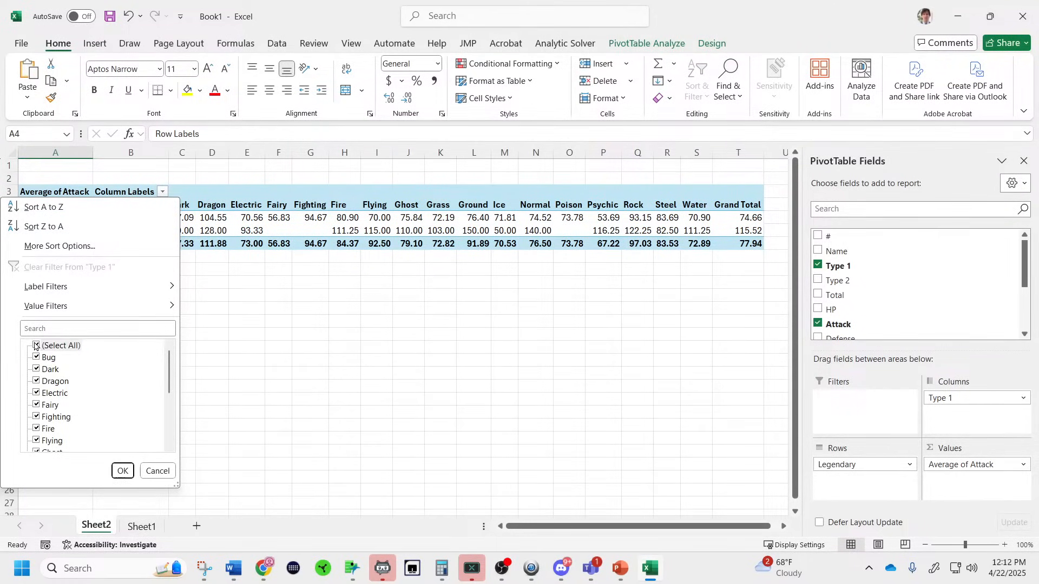
left_click(38, 346)
Check Water, Electric and Dragon in the filter and apply it.
scroll(77, 377, "down", 4)
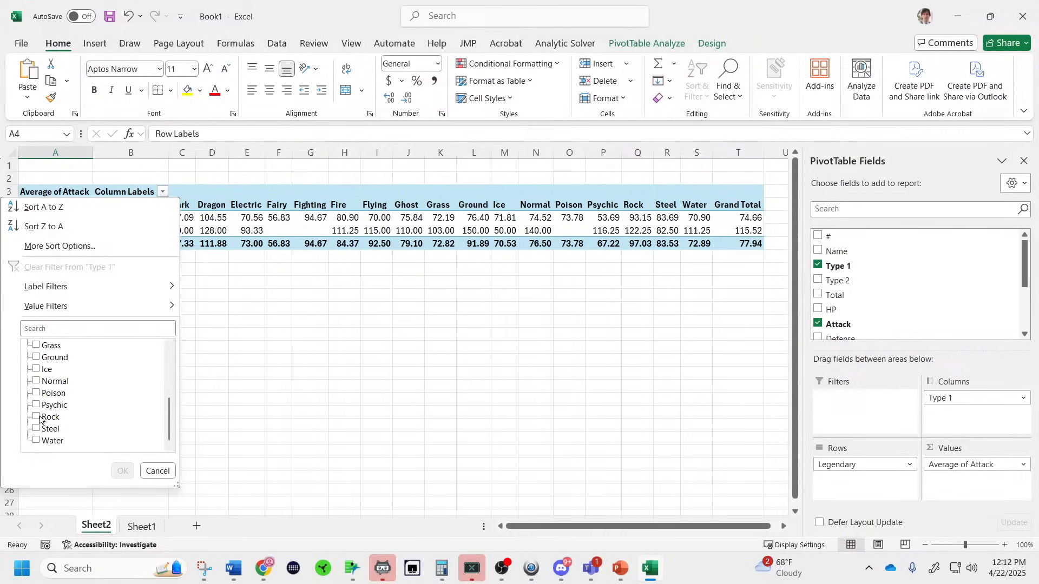
scroll(60, 424, "up", 2)
scroll(61, 425, "down", 1)
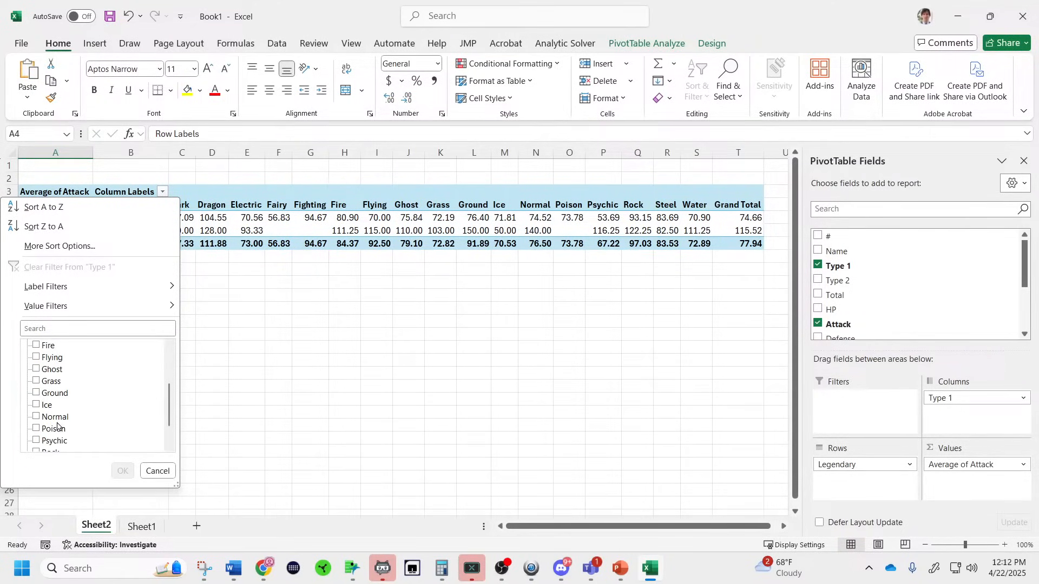
scroll(54, 426, "down", 1)
left_click(37, 441)
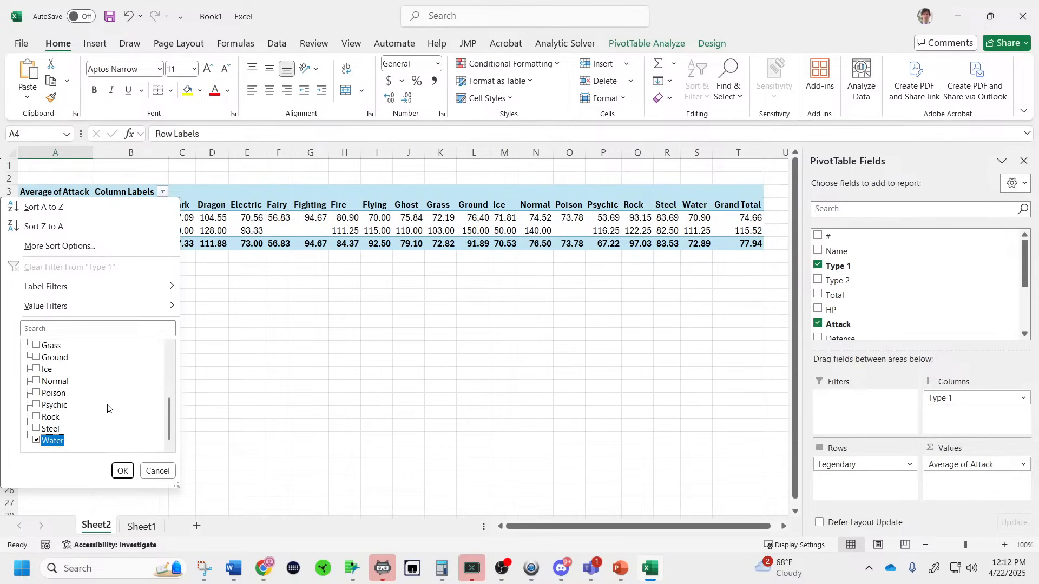
scroll(106, 406, "up", 3)
left_click(42, 382)
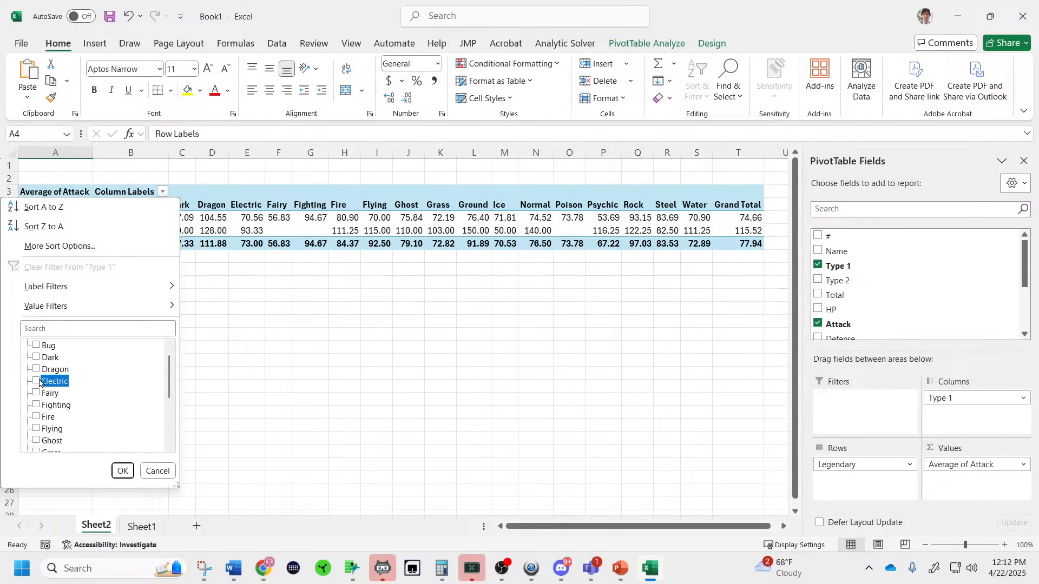
left_click(39, 369)
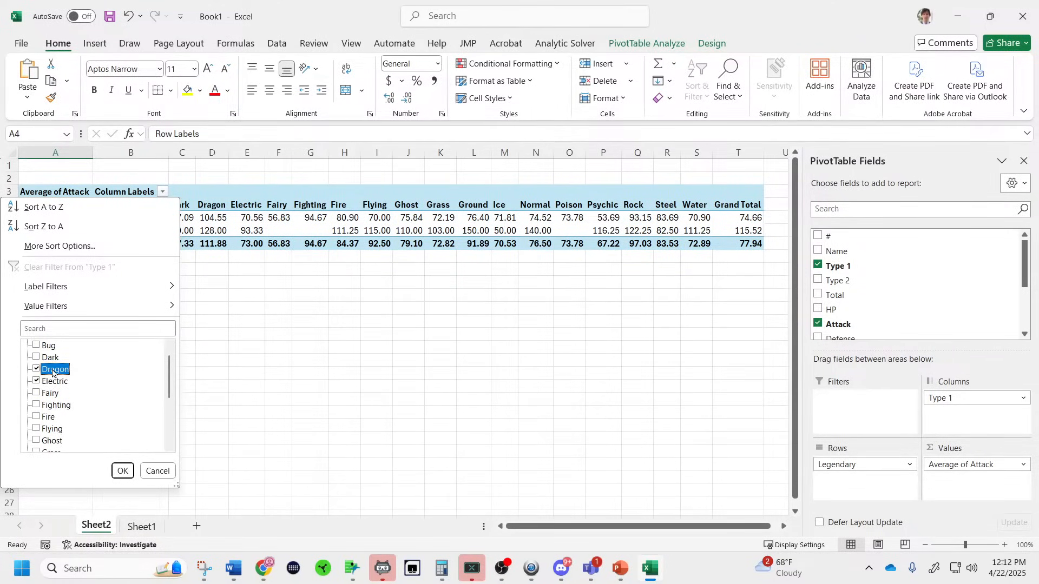
scroll(52, 372, "down", 2)
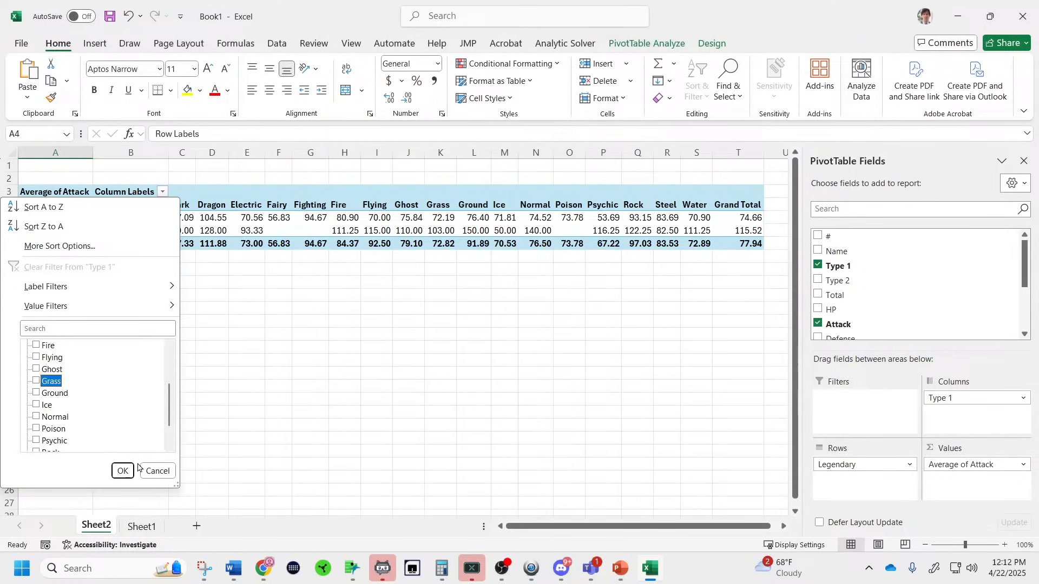
left_click(117, 465)
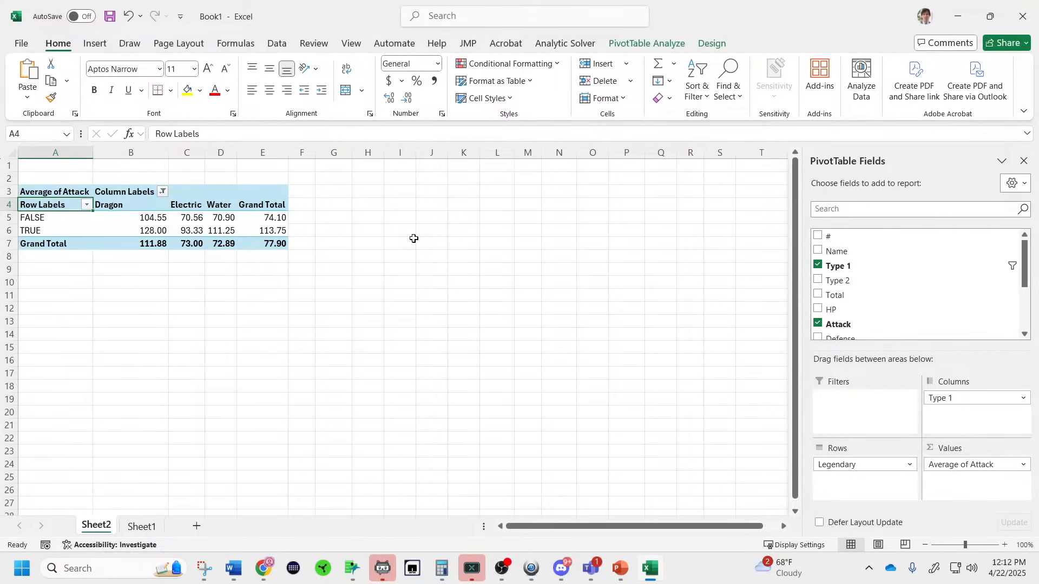
Zoom in on the filtered pivot (Dragon 111.88, Electric 73.00, Water 72.89) and show PivotTable Analyze.
scroll(360, 288, "up", 5)
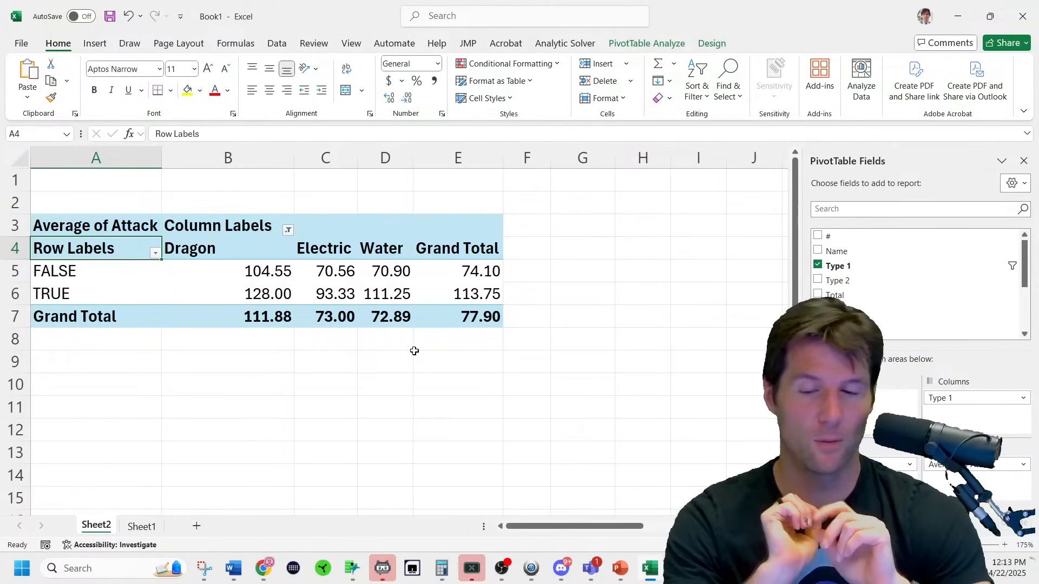
left_click(712, 44)
left_click(646, 44)
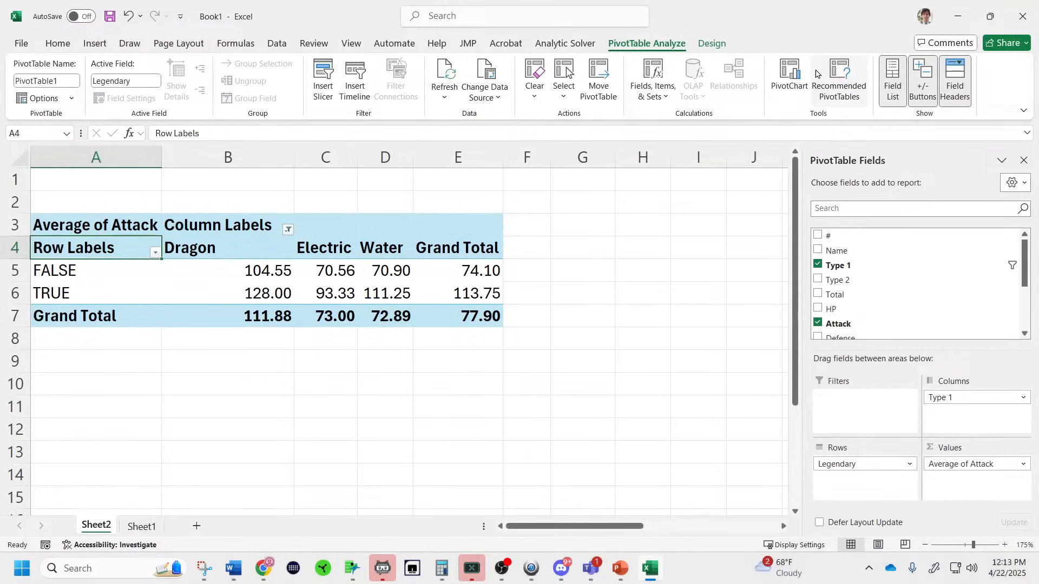
left_click(794, 75)
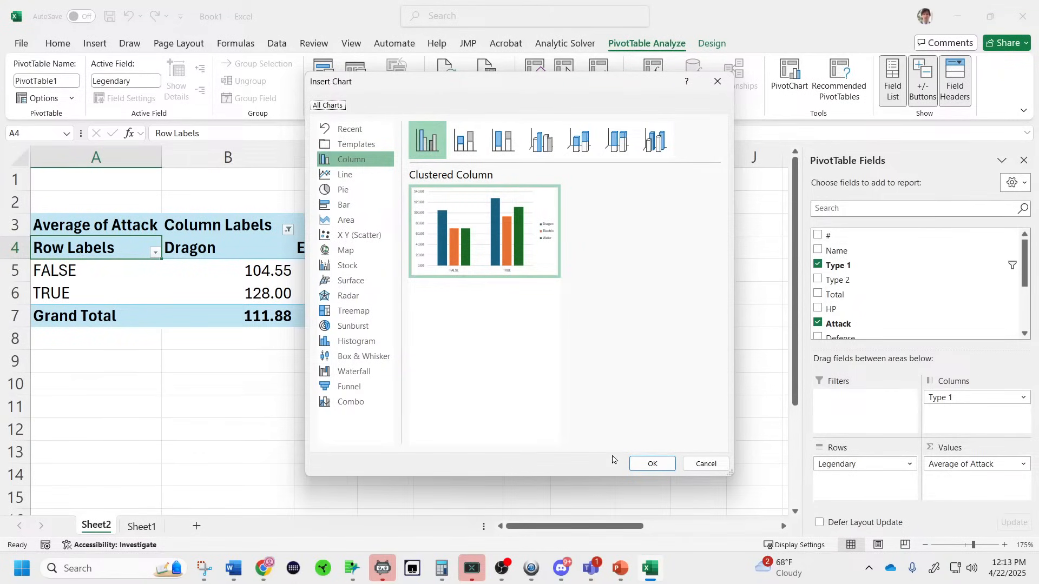
left_click(651, 464)
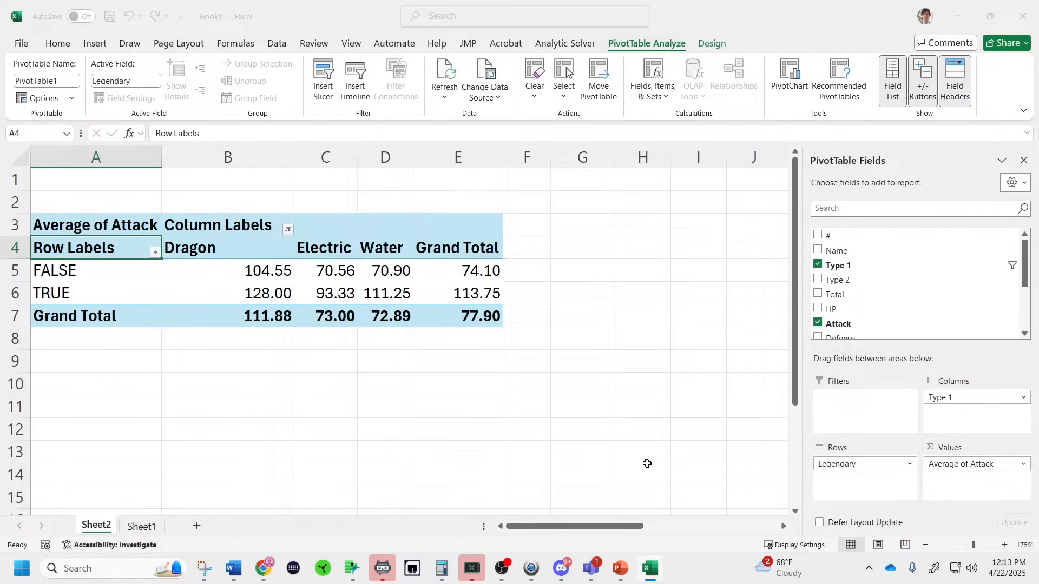
scroll(670, 449, "down", 3)
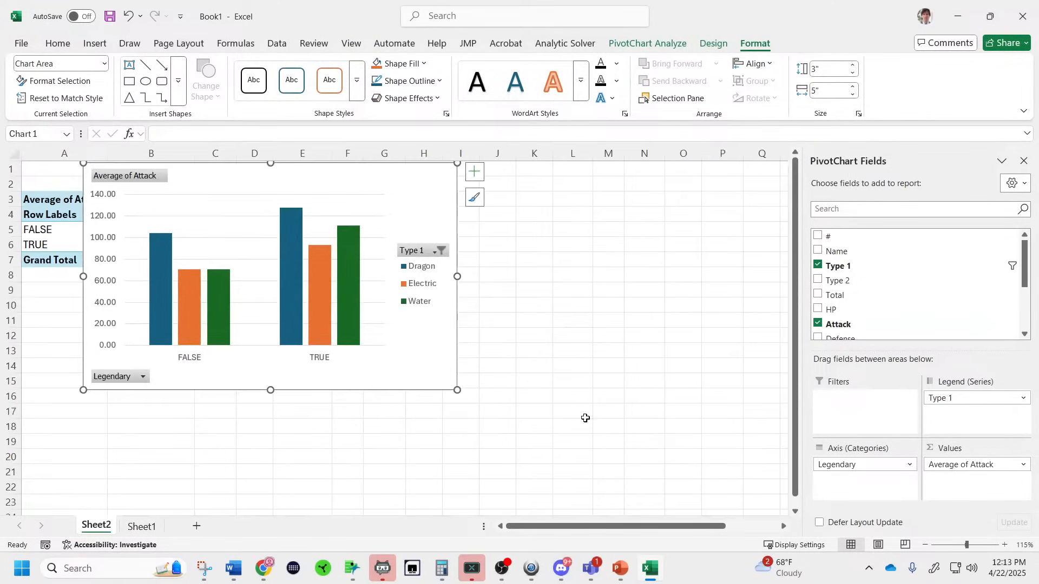
left_click_drag(436, 349, 673, 417)
left_click_drag(812, 474, 867, 479)
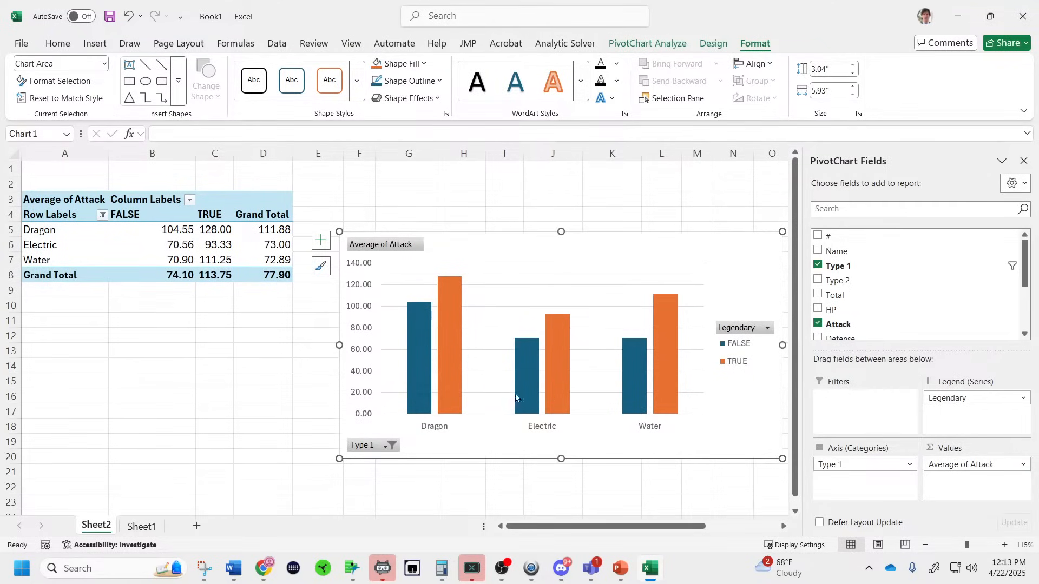
left_click_drag(340, 453, 341, 411)
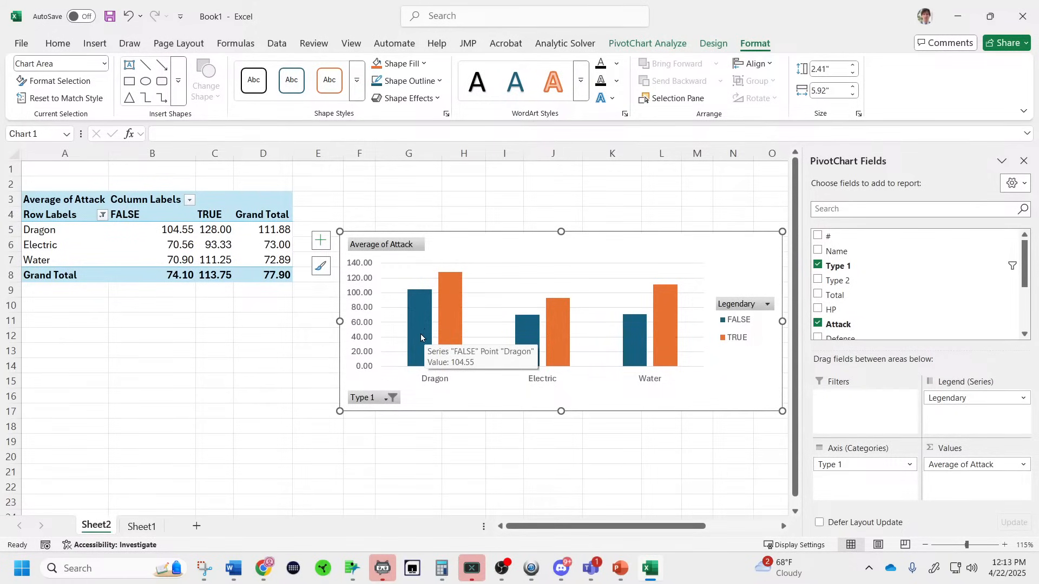
mouse_move(459, 312)
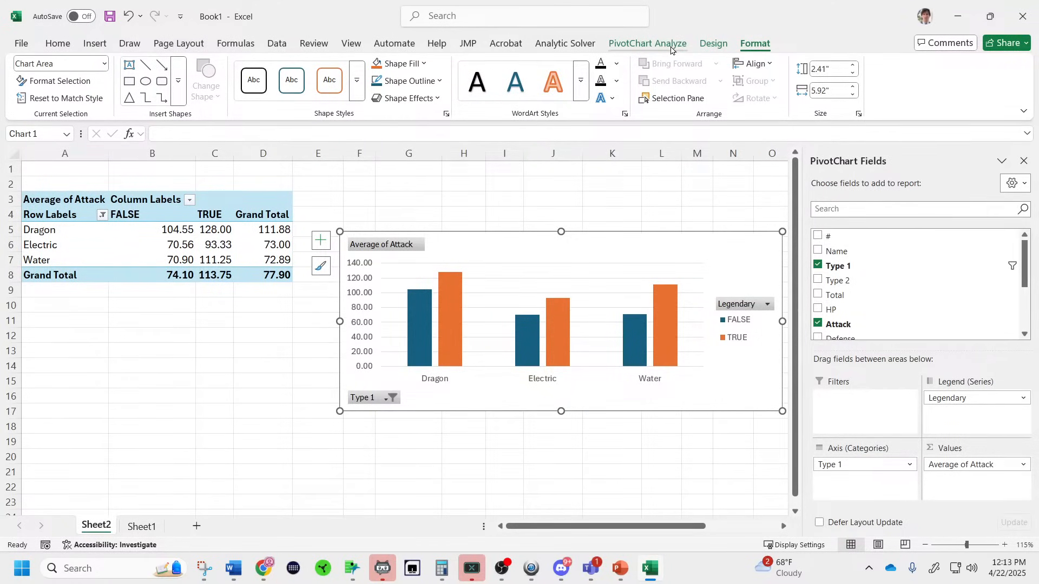
Apply Quick Layout 5 with title, axis title and data table, and make the chart taller.
left_click(728, 46)
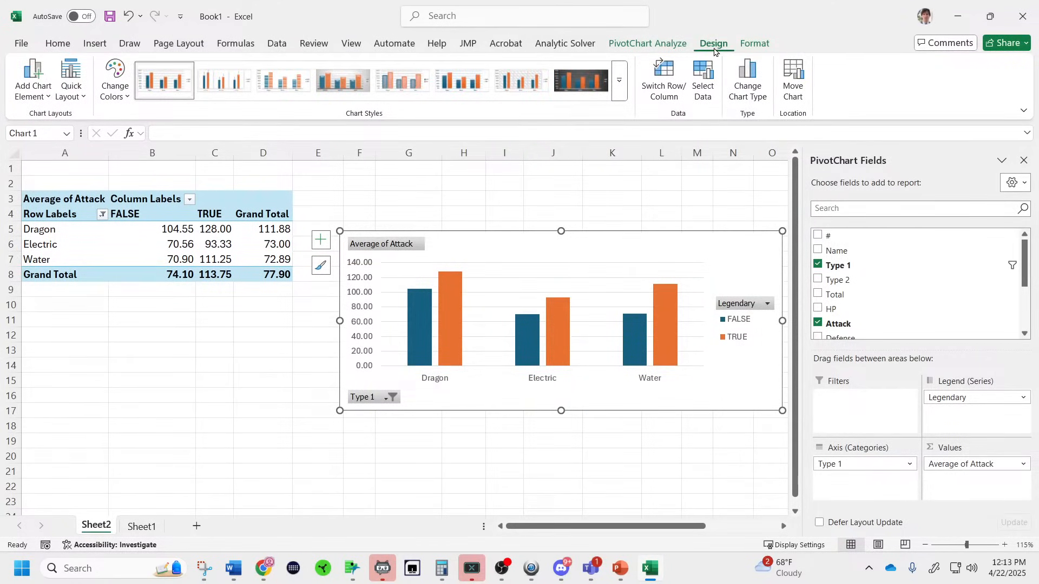
left_click(69, 97)
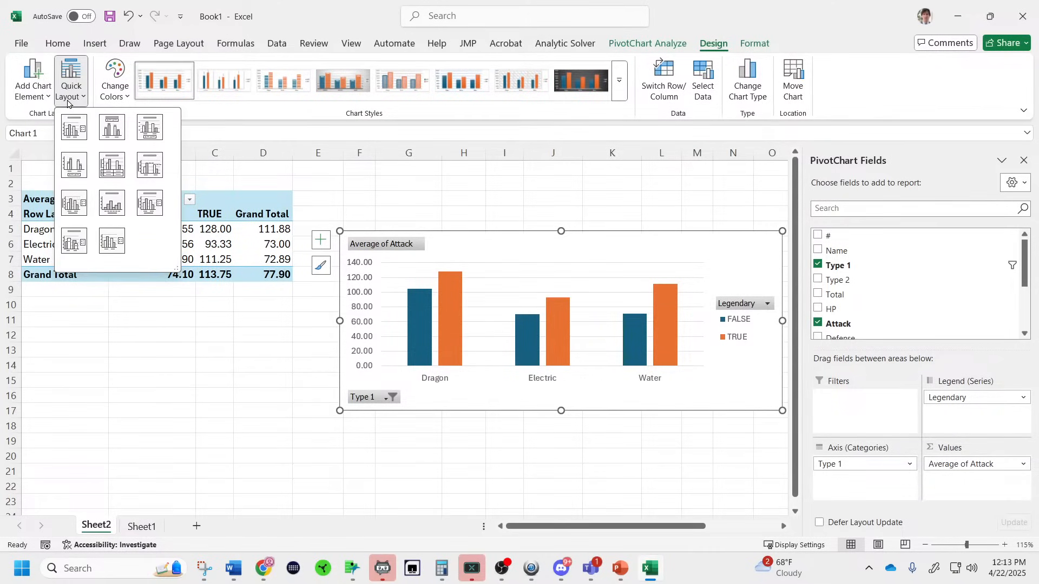
left_click(117, 168)
left_click_drag(782, 410, 775, 481)
Add a primary horizontal axis title to the PivotChart.
left_click(70, 89)
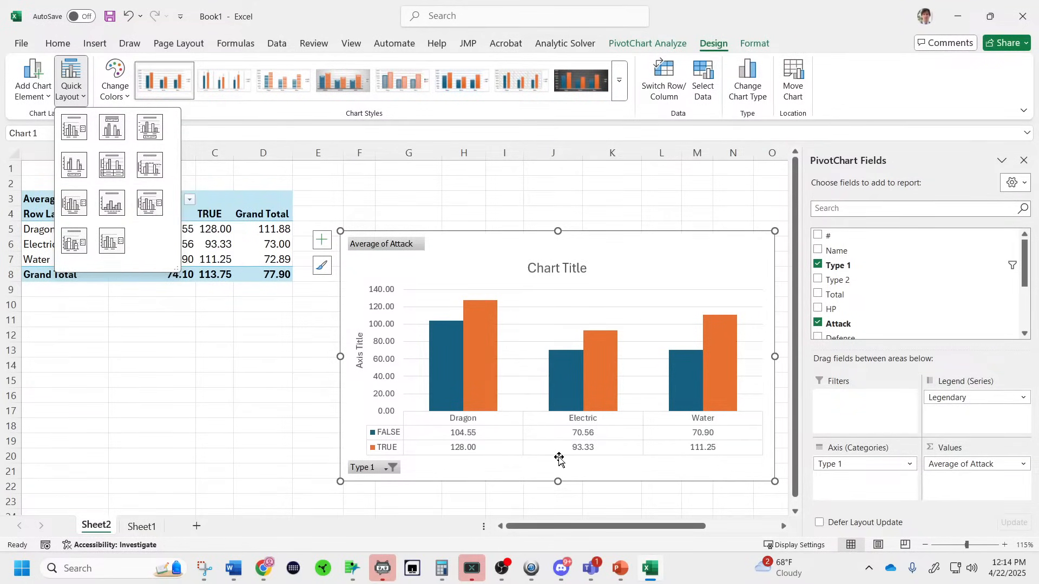
left_click(44, 89)
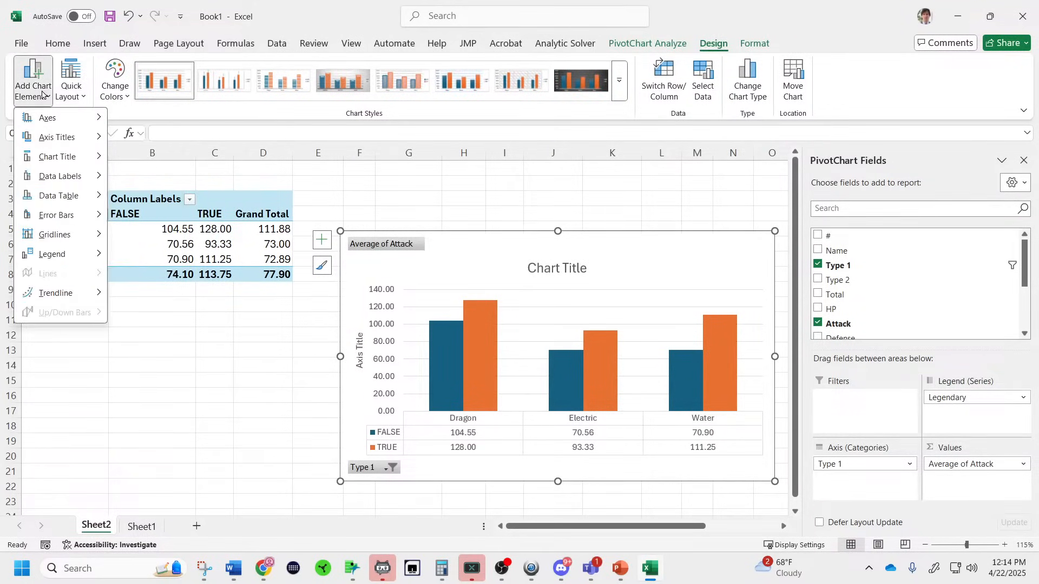
mouse_move(65, 133)
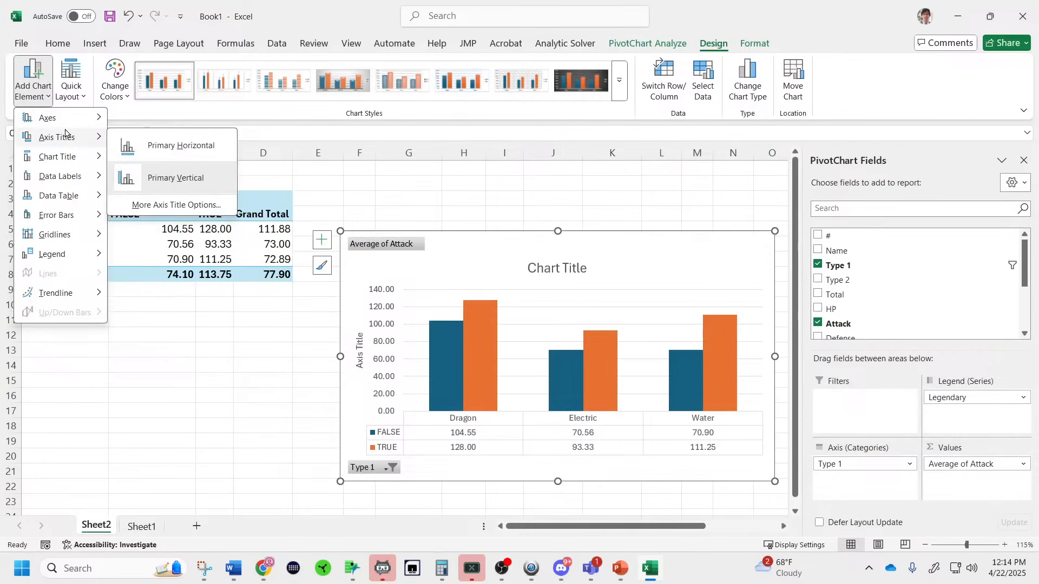
left_click(160, 146)
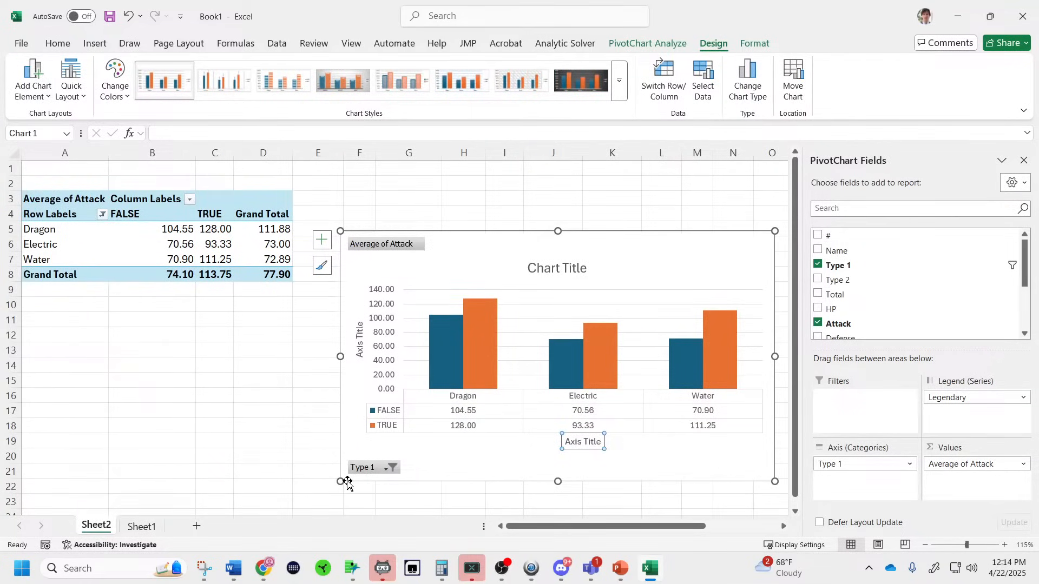
Resize the PivotChart from its lower-left corner.
left_click_drag(354, 380, 553, 508)
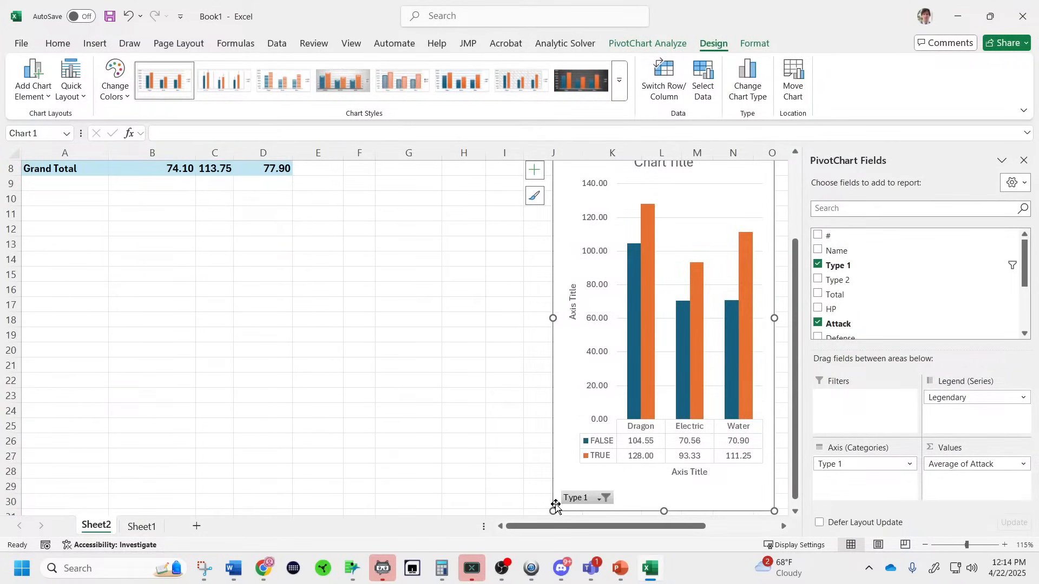
left_click(566, 511)
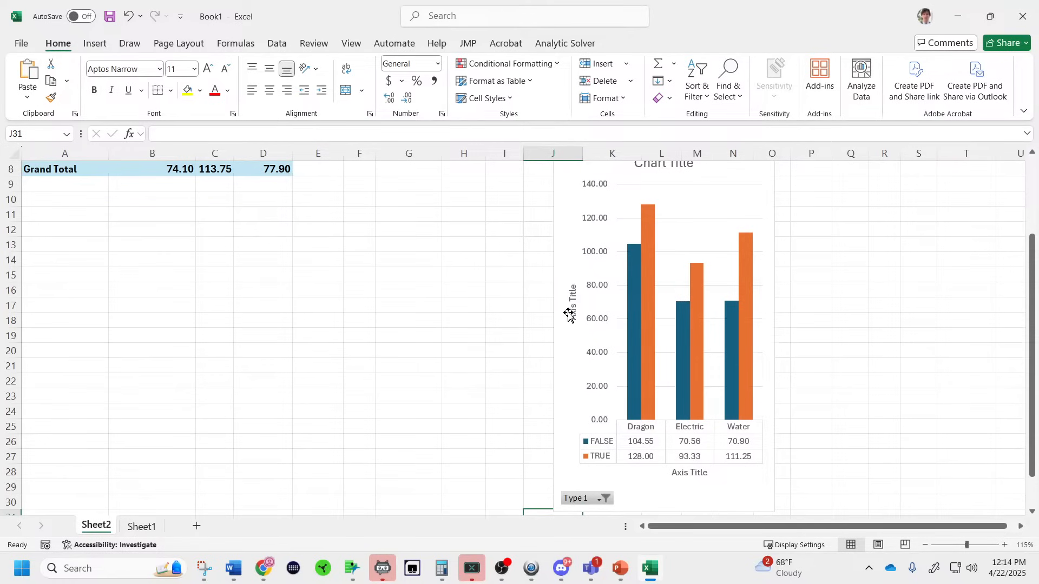
left_click(569, 313)
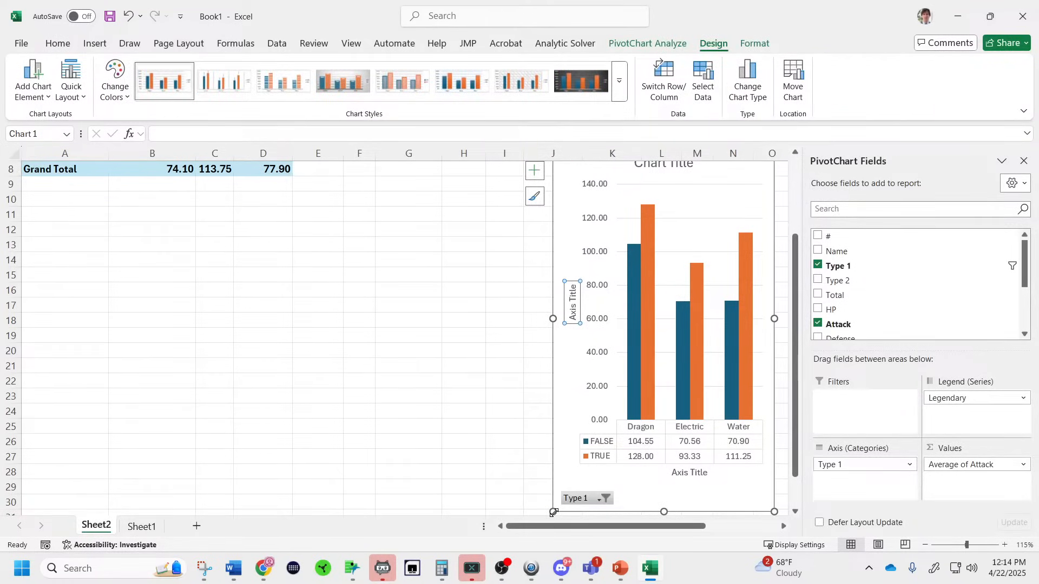
left_click_drag(553, 512, 308, 370)
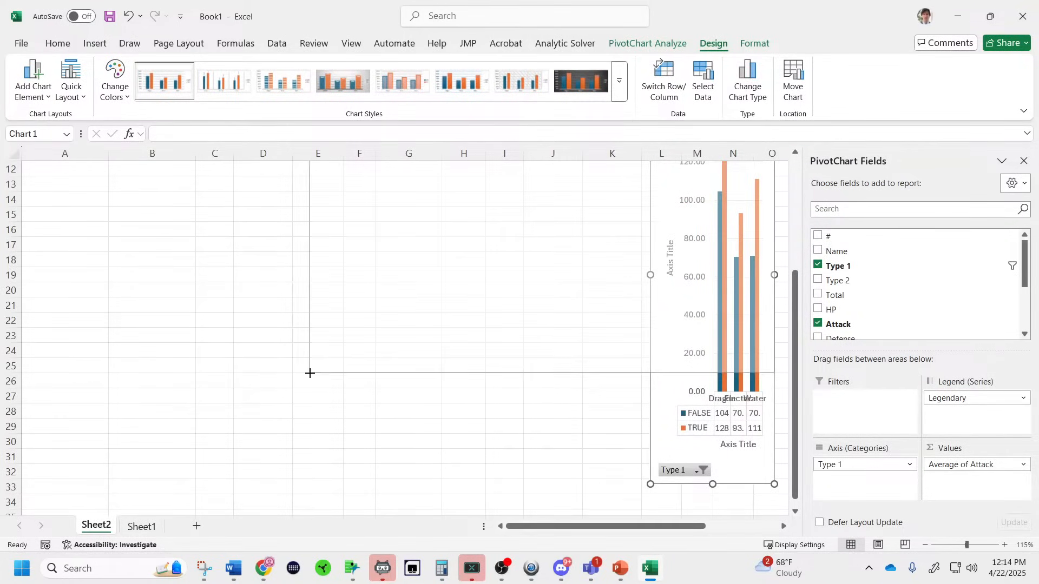
scroll(410, 396, "up", 2)
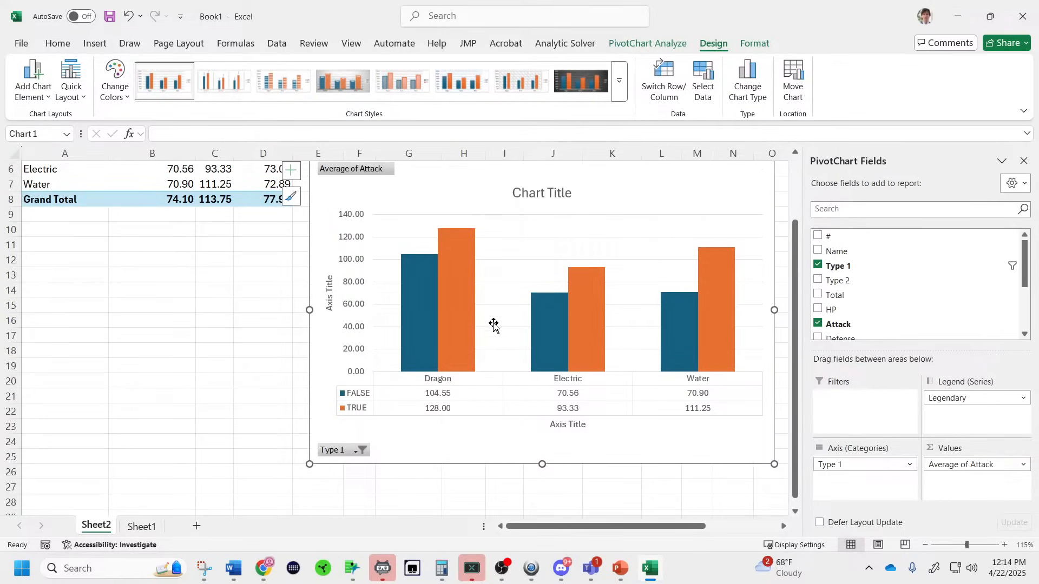
scroll(505, 355, "up", 2)
scroll(511, 352, "down", 1)
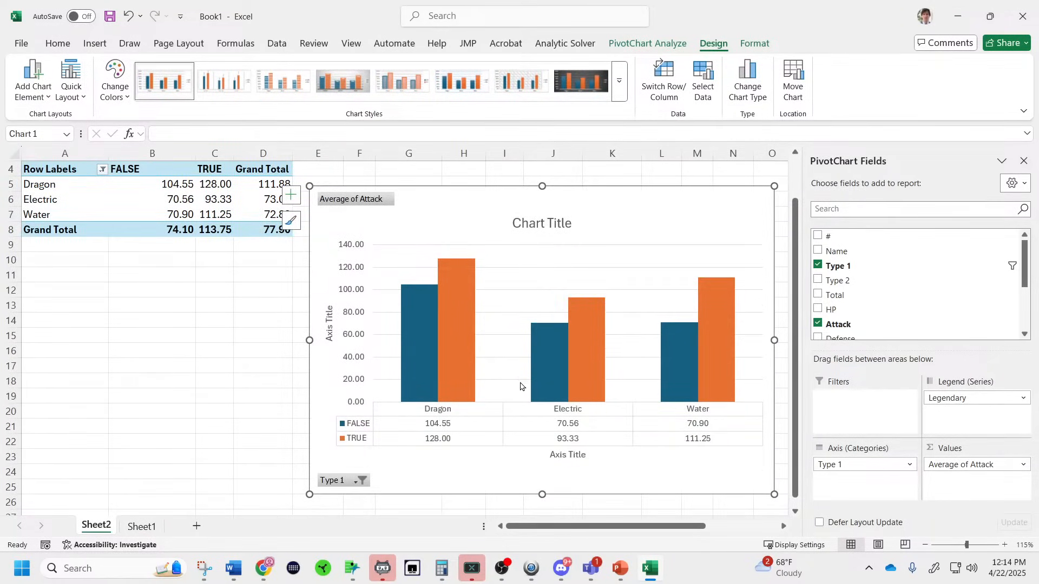
Label the horizontal axis 'Type of Pokemon' and the vertical axis 'average Attack'.
left_click(575, 461)
double_click(558, 456)
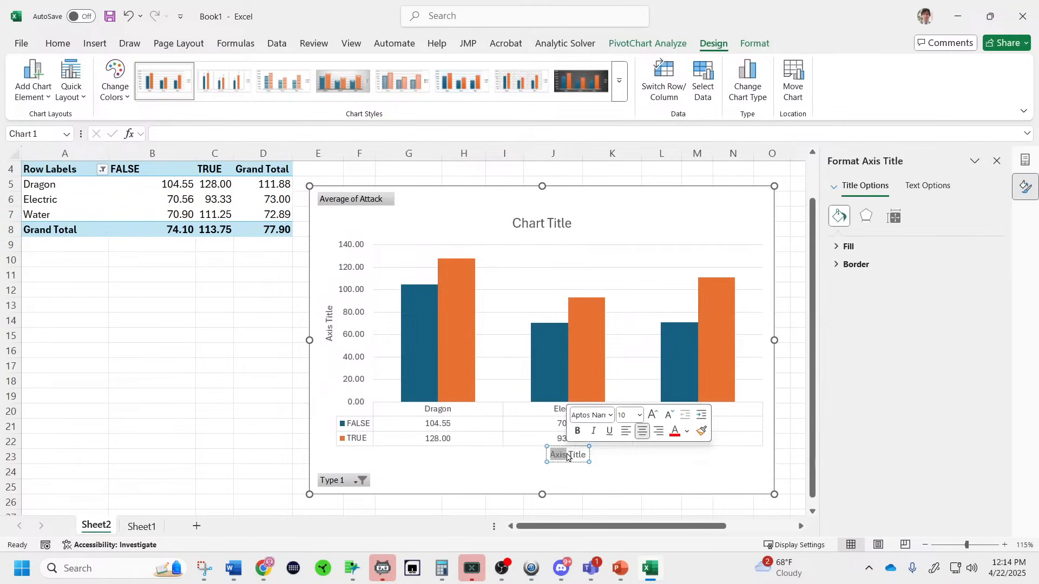
key("ctrl+a")
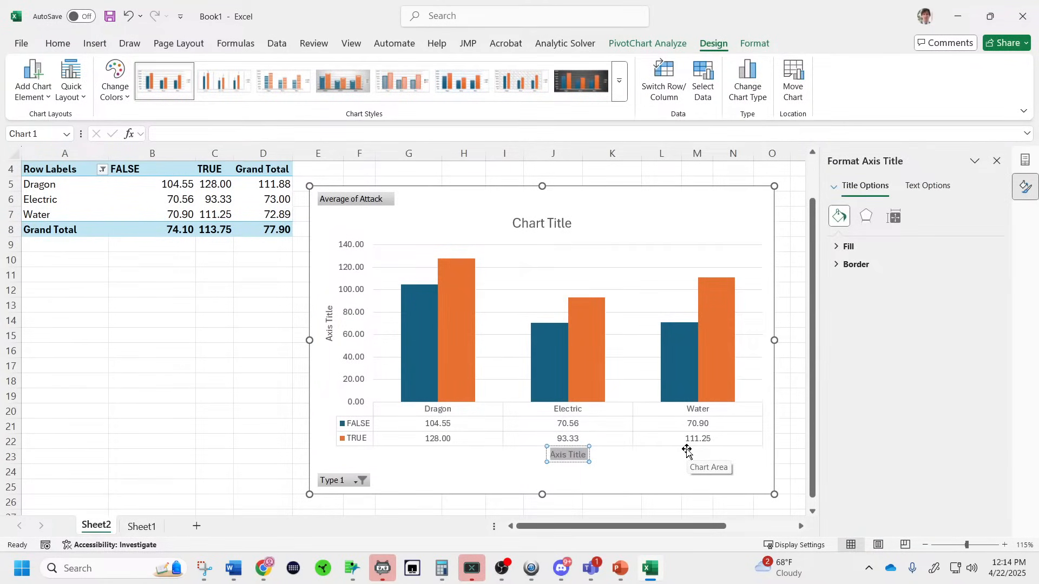
type("Type of Pokemo")
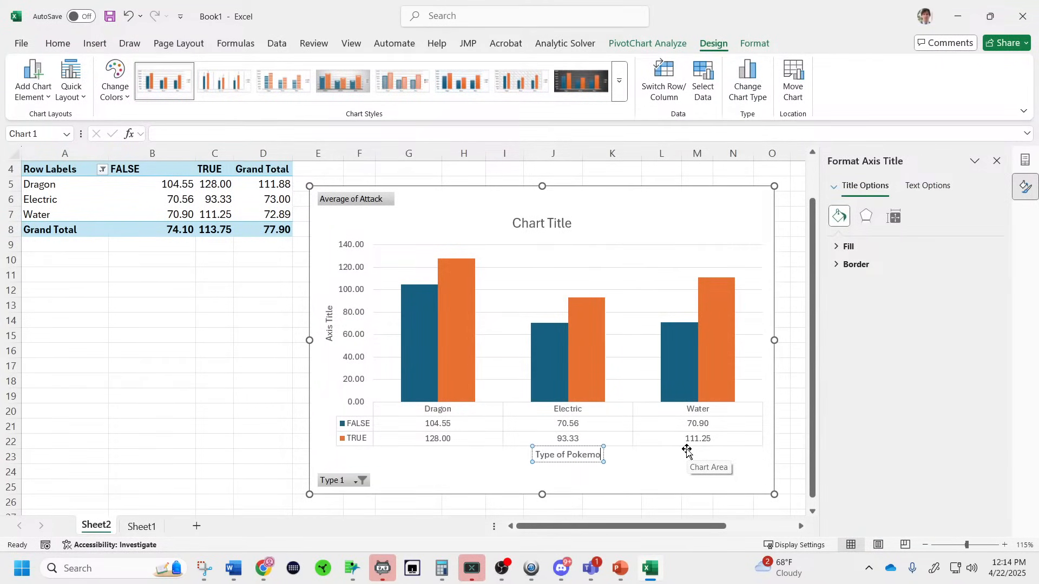
type("n")
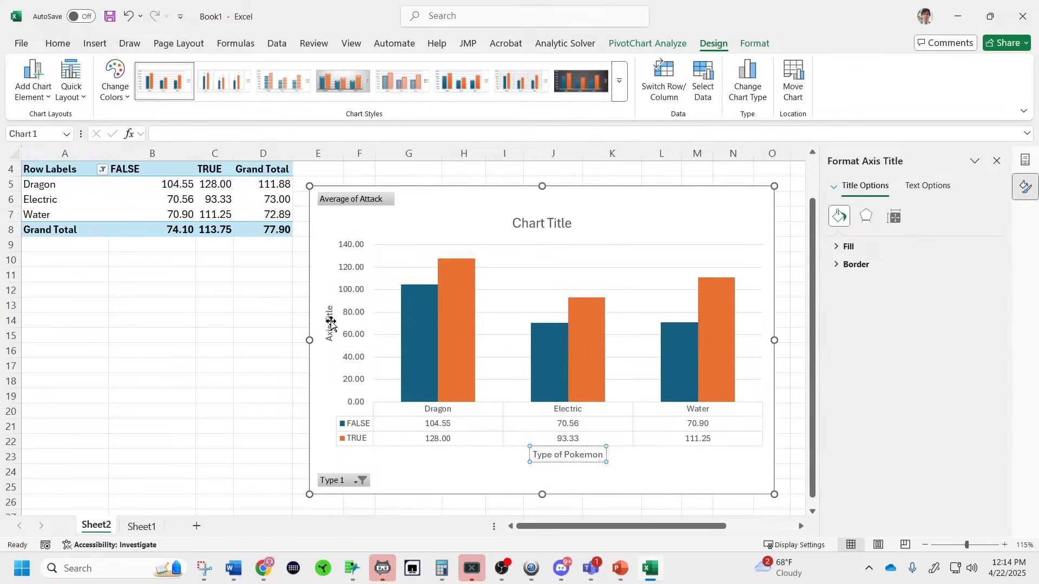
double_click(330, 323)
key("ctrl+a")
key("BackSpace")
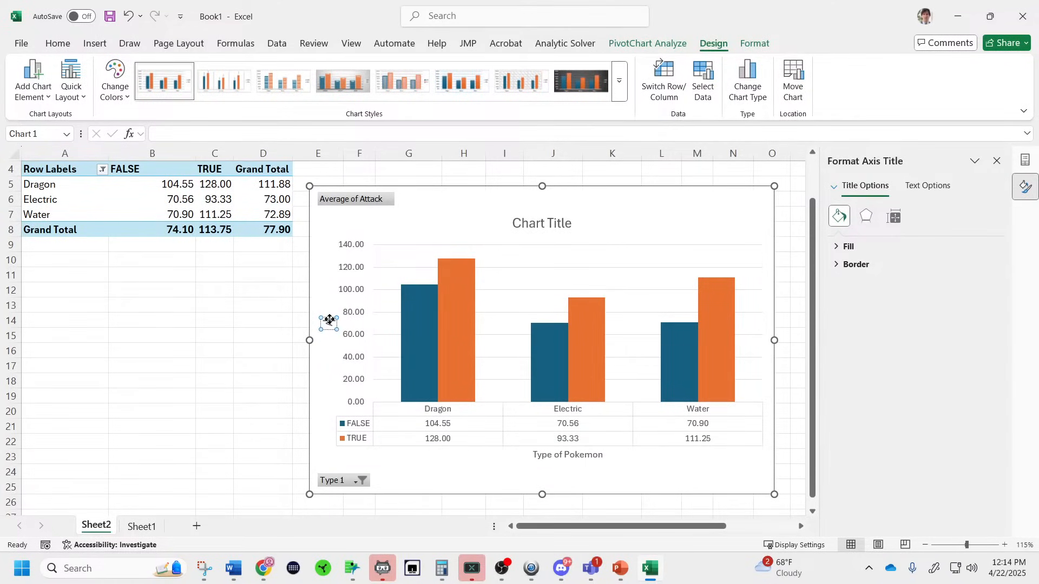
type("average Atta")
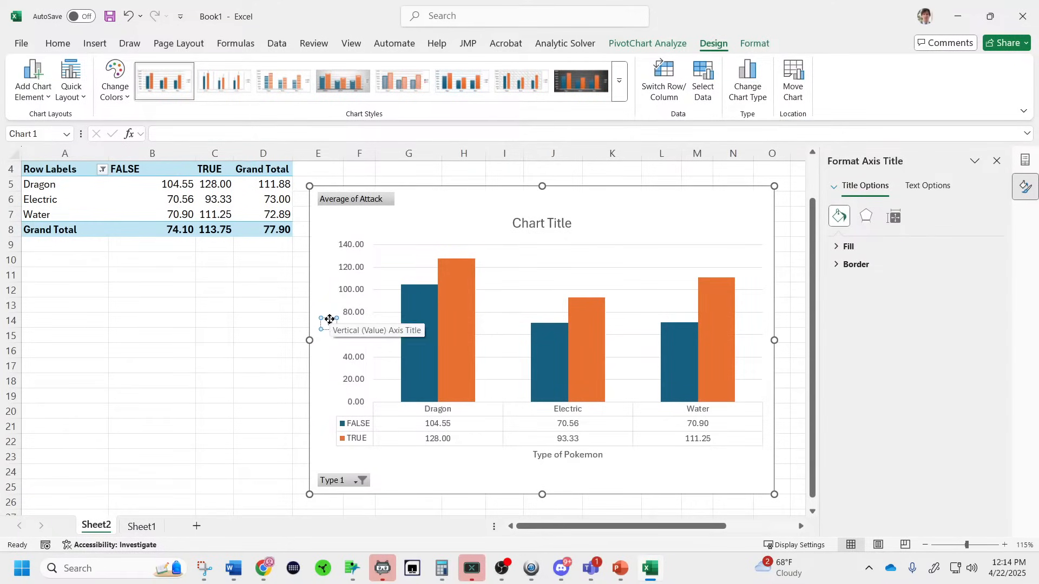
type("ck")
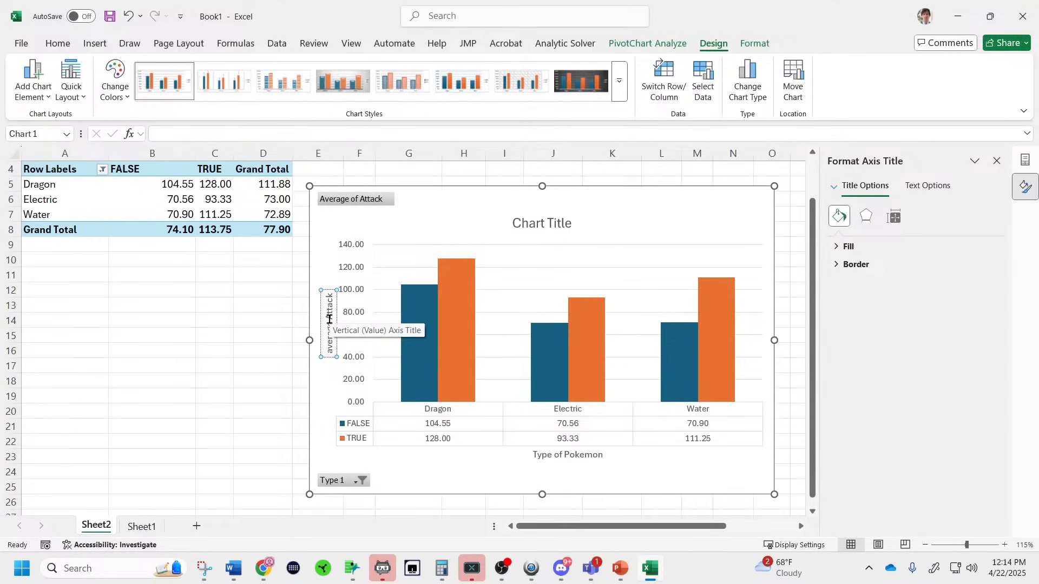
Title the chart 'Average Attack of Pokemon by Type' with an author credit on a second line.
left_click(536, 228)
left_click(536, 228)
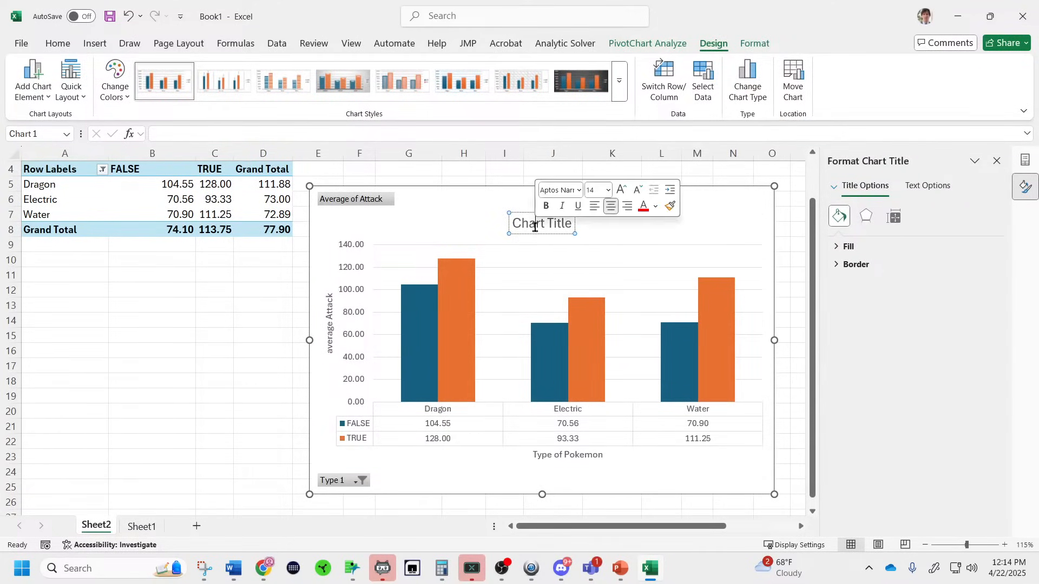
key("ctrl+a")
type("Ave")
type("At")
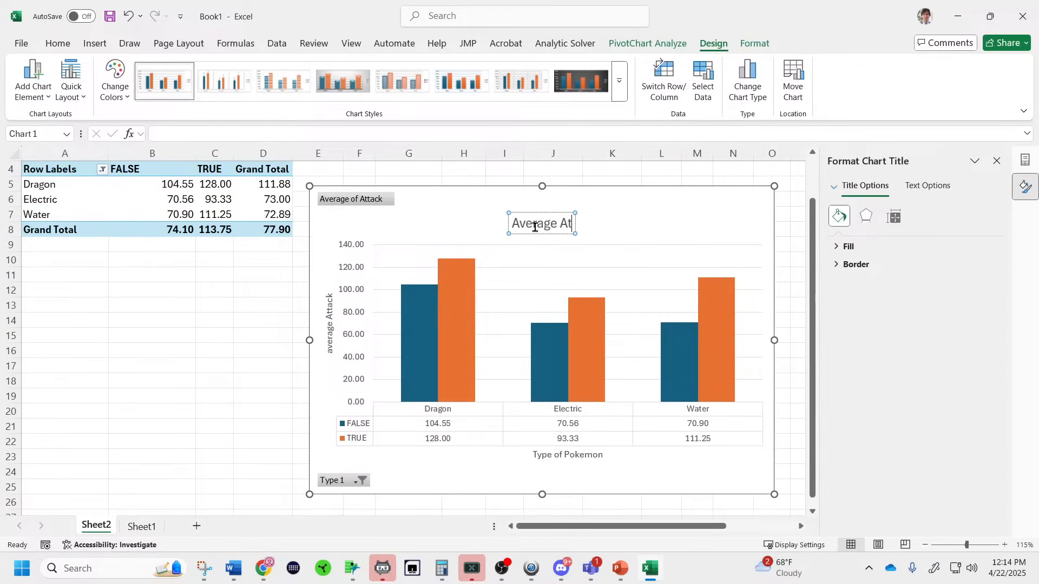
type("tack of Pokemon by Type")
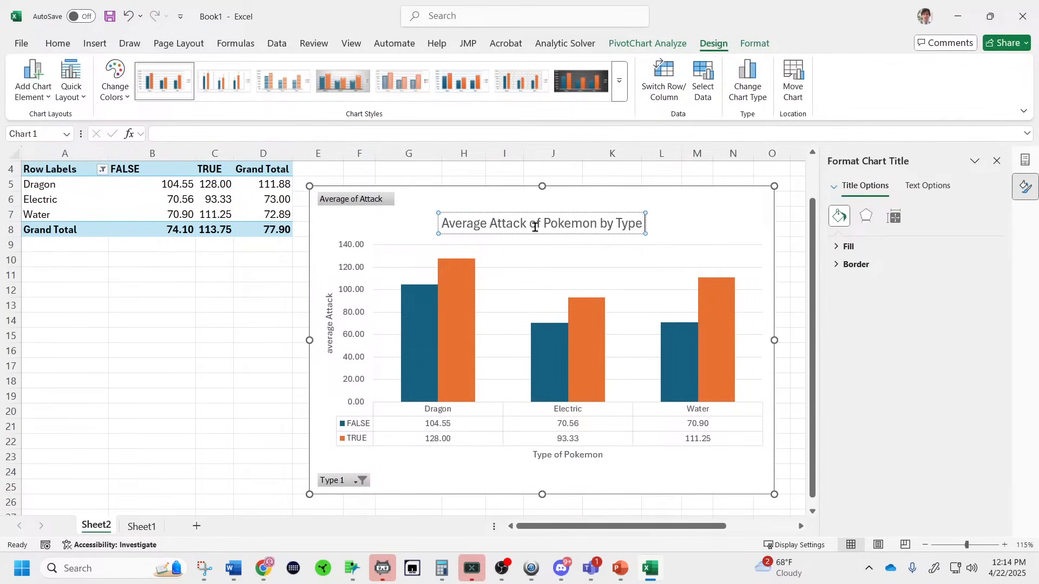
key("Return")
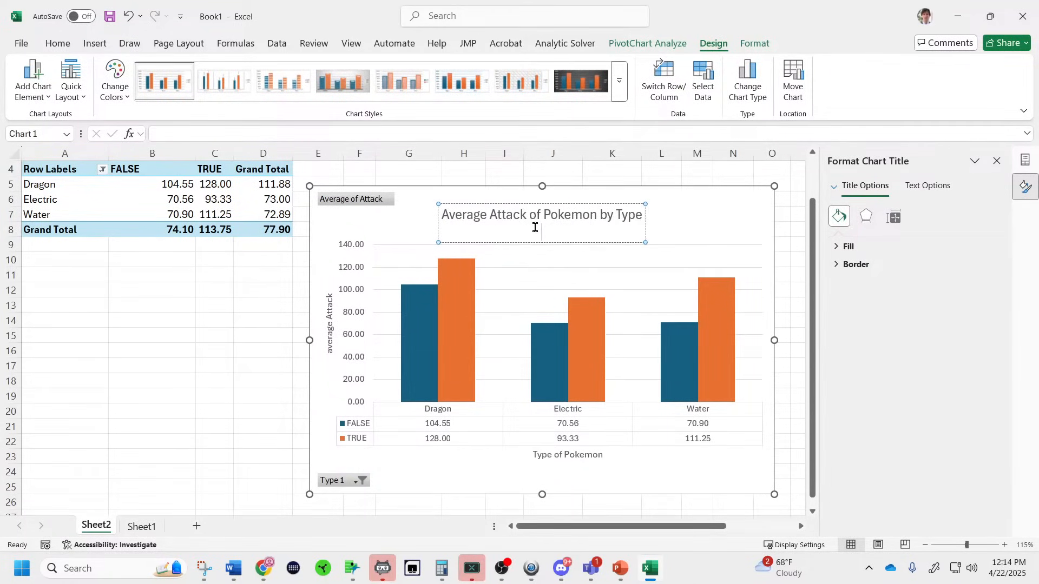
type("Created by Brian")
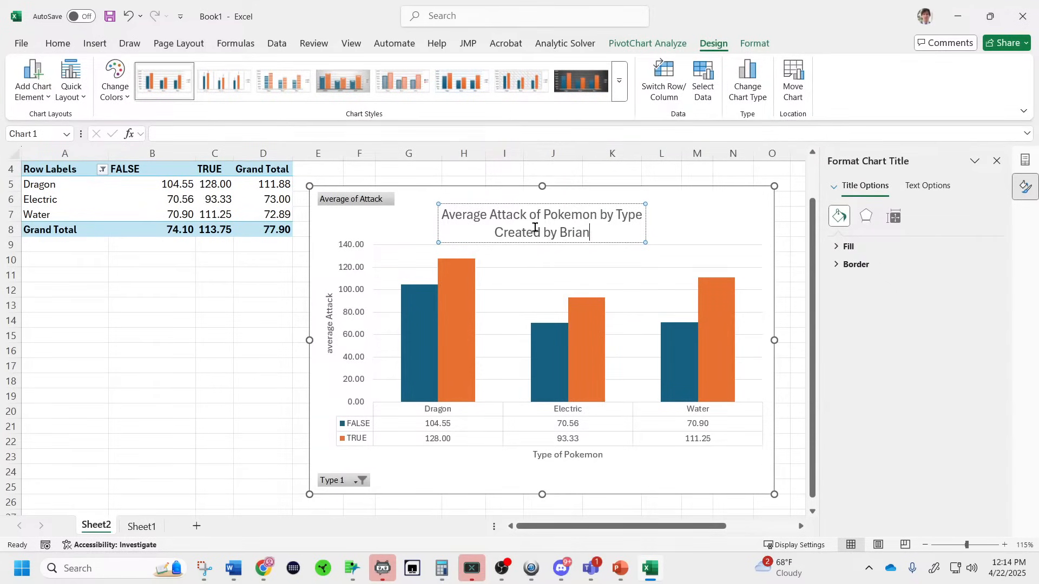
type(" Stevens")
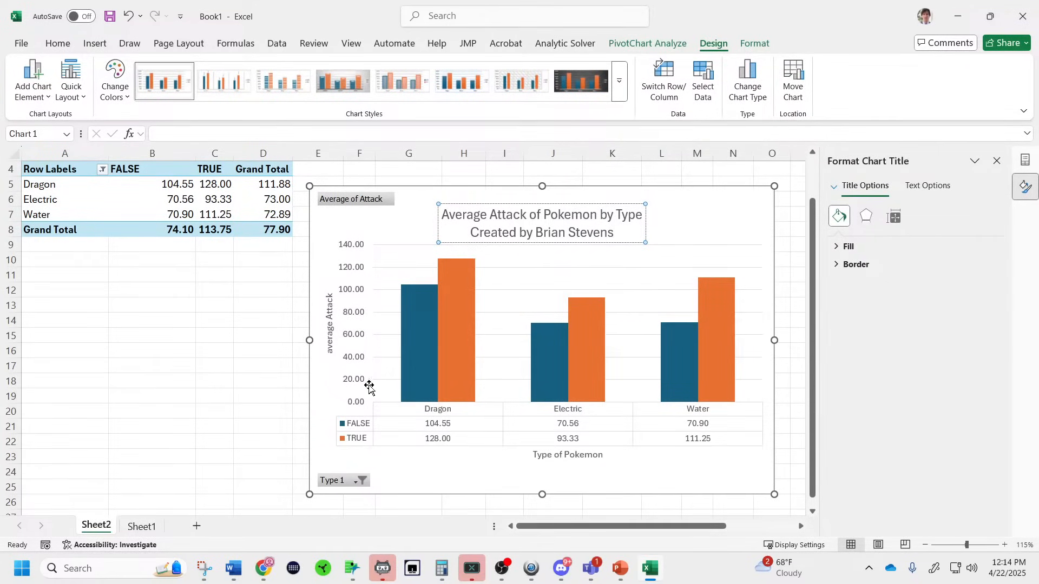
left_click(325, 335)
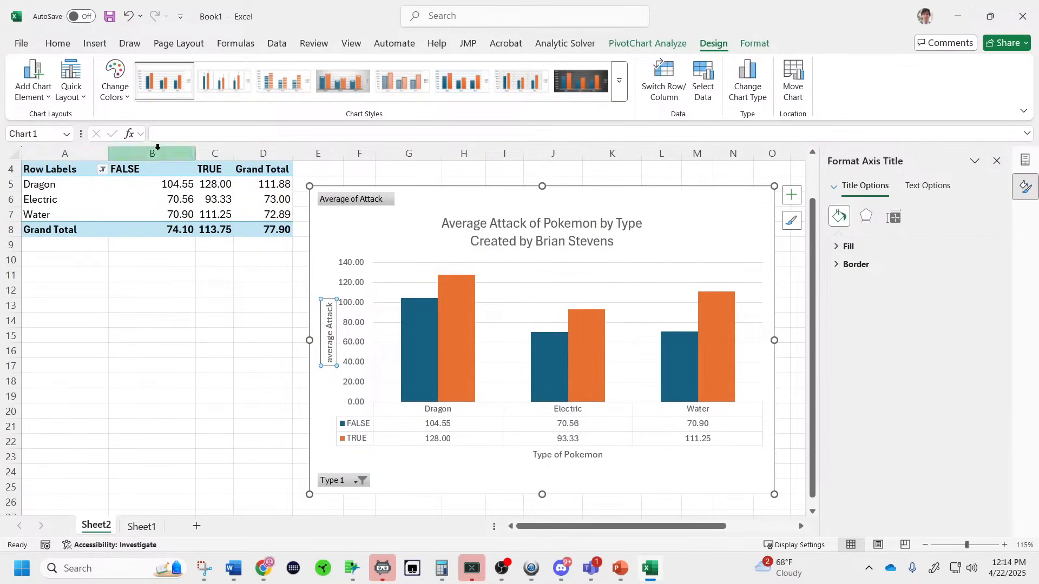
Enlarge both axis titles and capitalise the vertical title to 'Average Attack'.
left_click(58, 44)
left_click(204, 75)
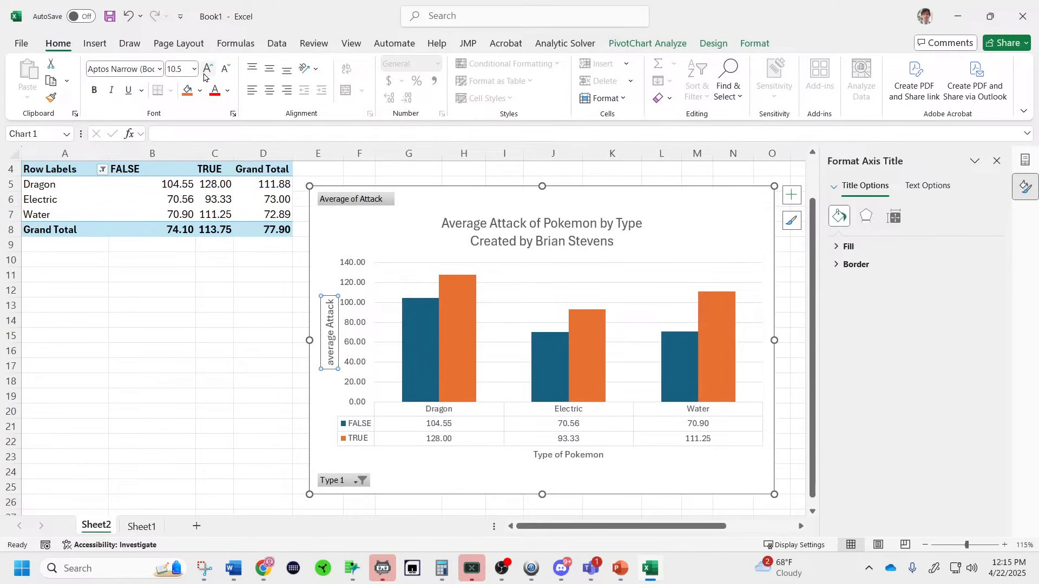
left_click(204, 74)
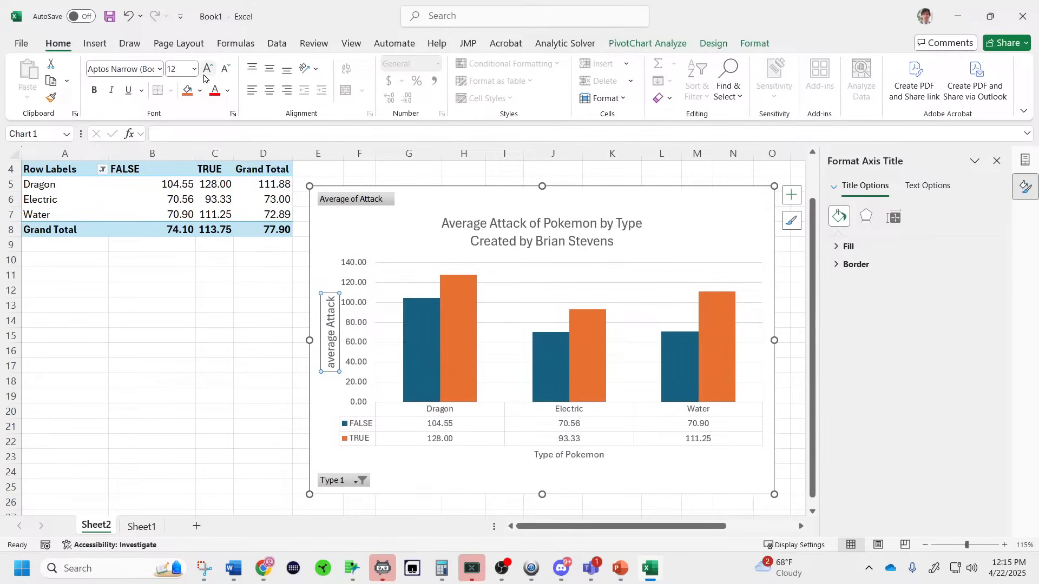
left_click(330, 364)
key("BackSpace")
type("A")
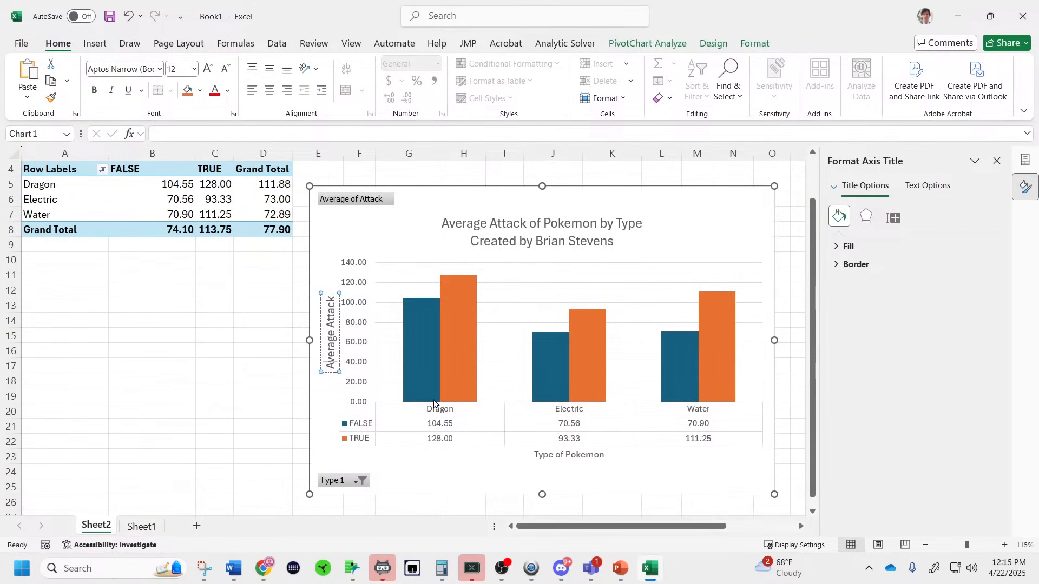
left_click(576, 456)
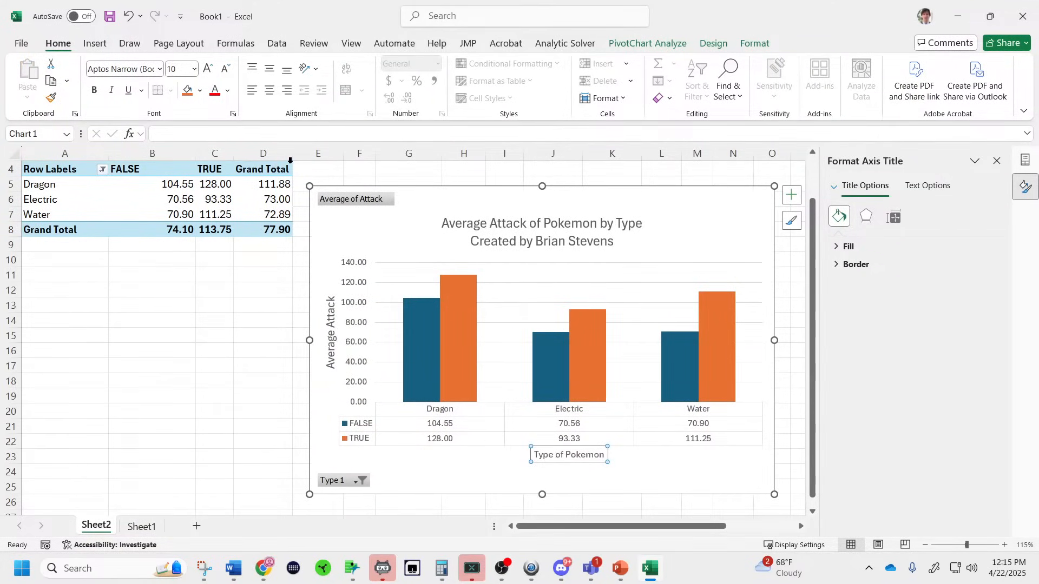
left_click(210, 68)
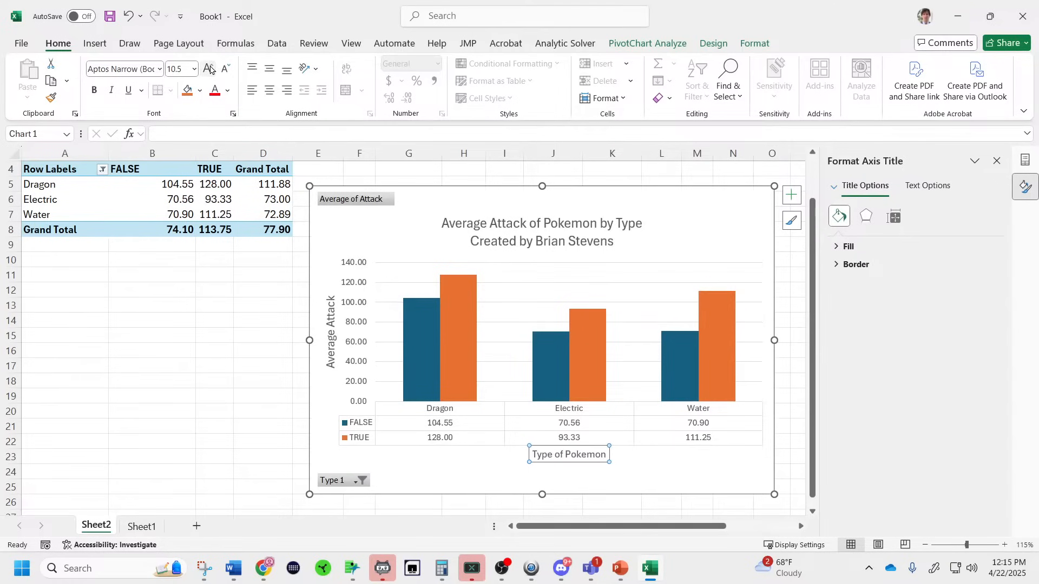
Make the chart title 20-point bold and widen the chart leftward.
left_click(534, 222)
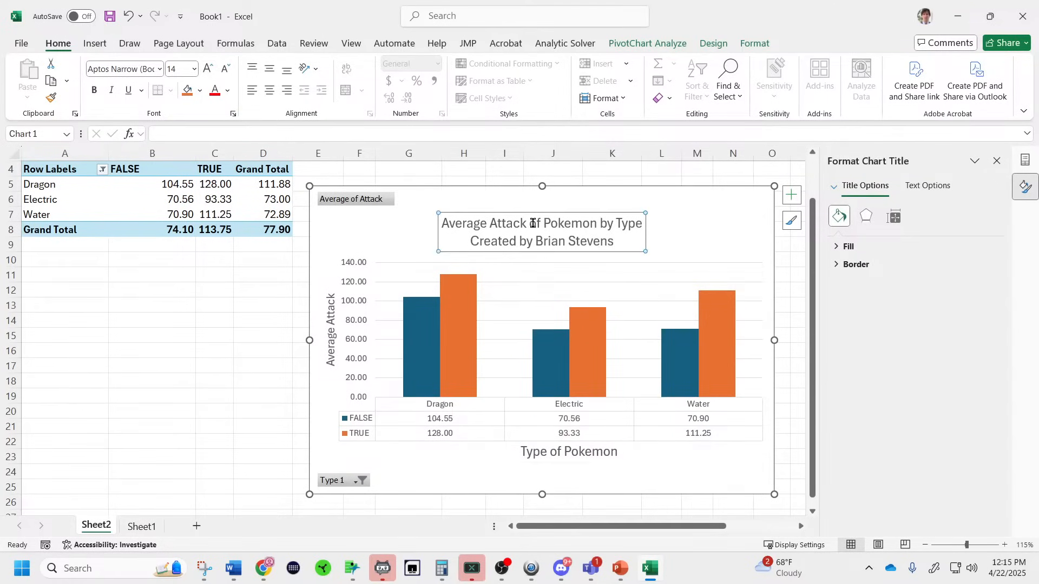
left_click(209, 68)
left_click(208, 68)
left_click(208, 69)
left_click(209, 68)
left_click(208, 68)
left_click(225, 69)
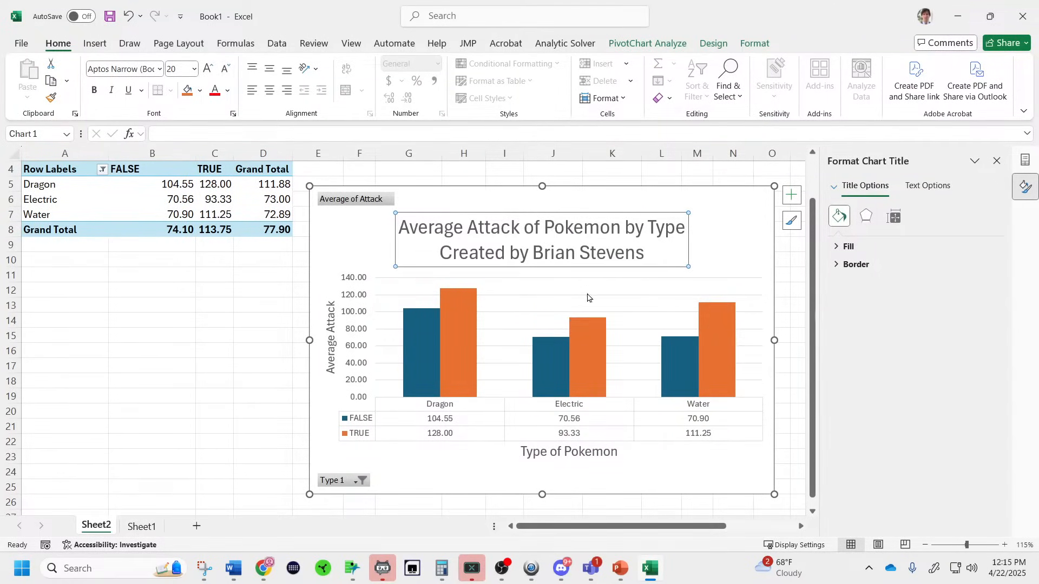
triple_click(554, 252)
key("ctrl+a")
key("ctrl+b")
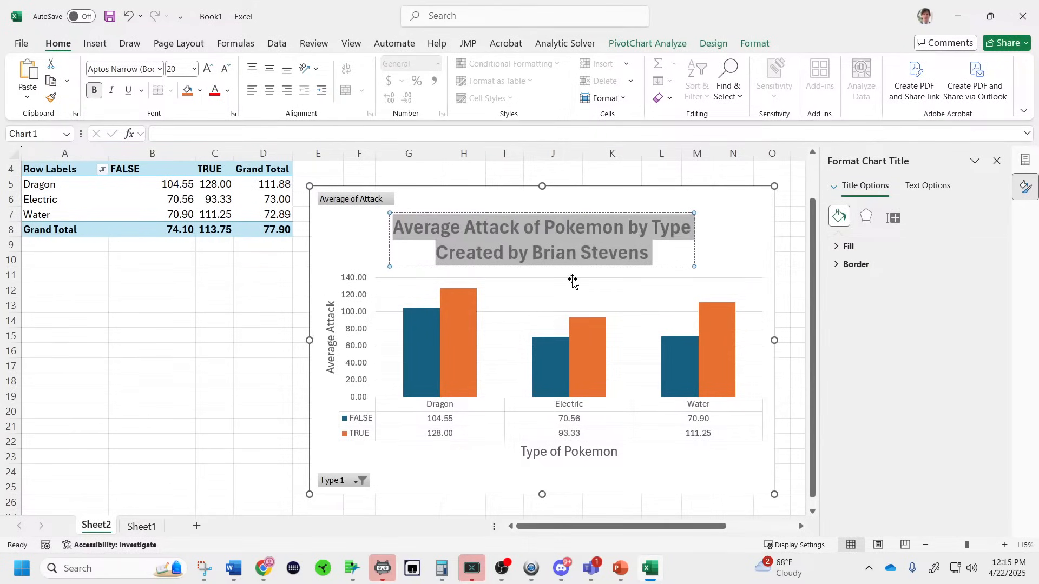
left_click(411, 338)
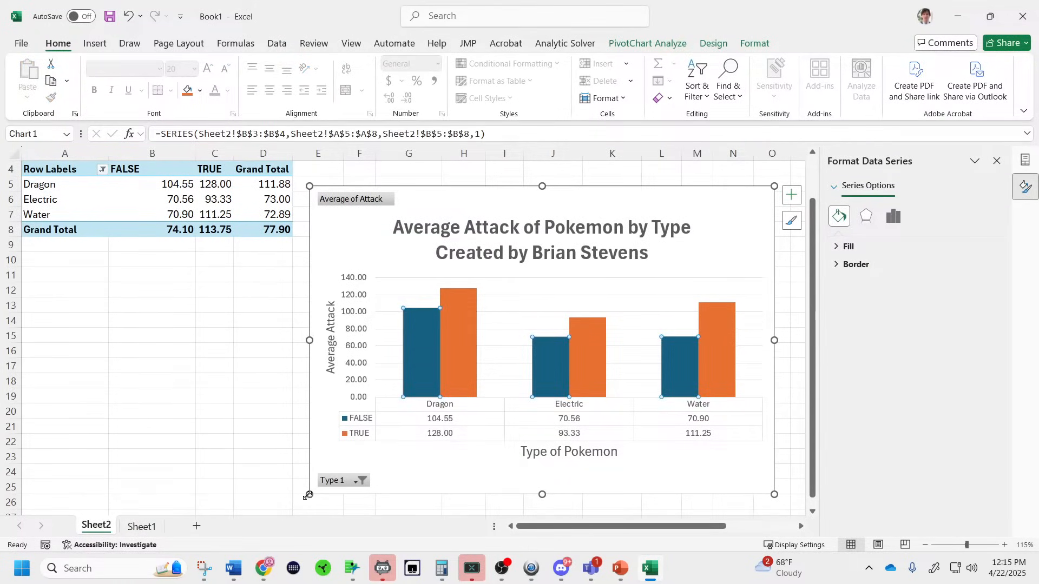
left_click_drag(308, 495, 290, 487)
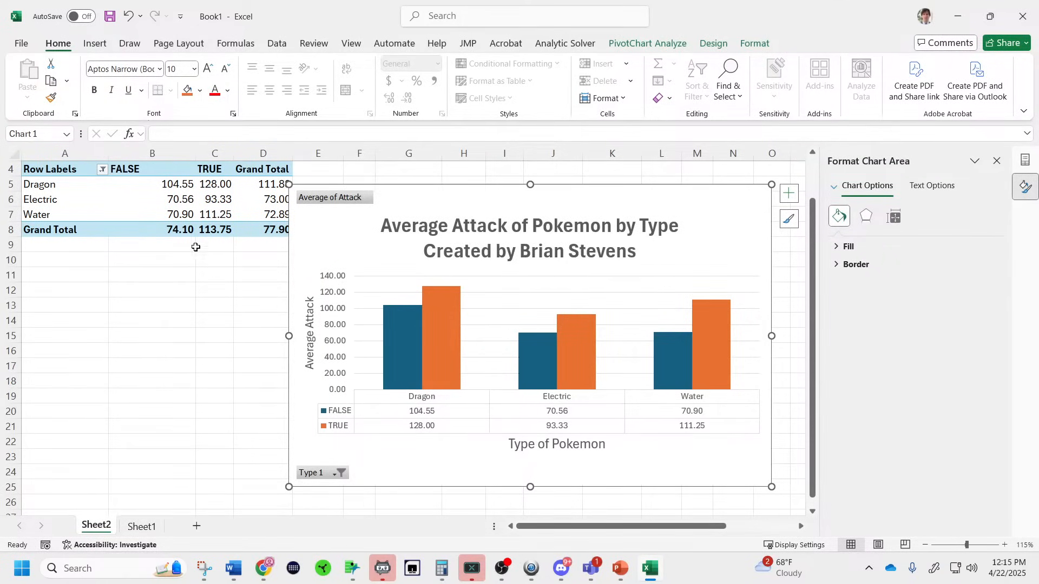
Snip the finished PivotChart, including its title, axis titles and data table.
left_click(203, 569)
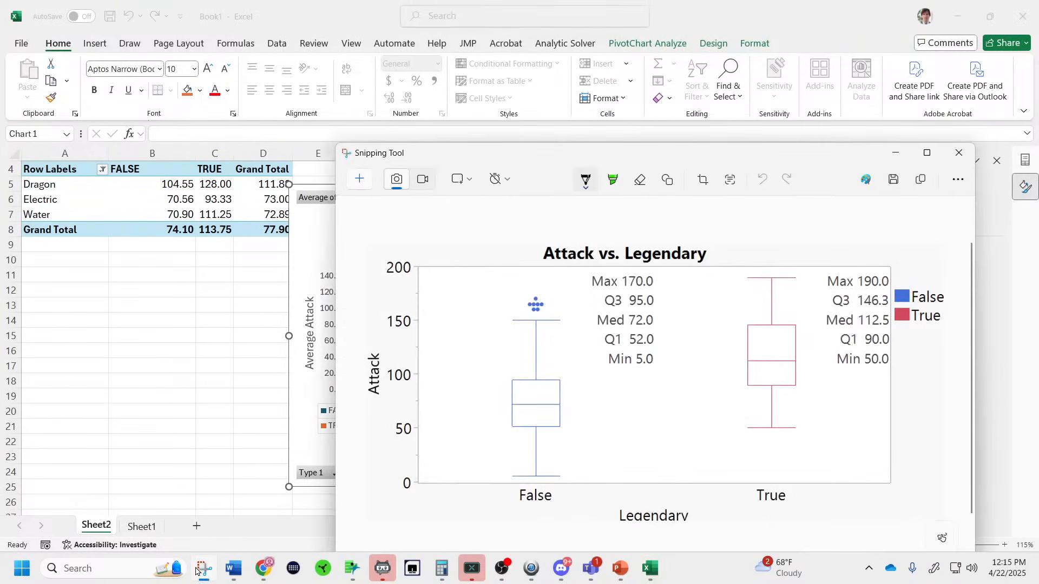
left_click(363, 176)
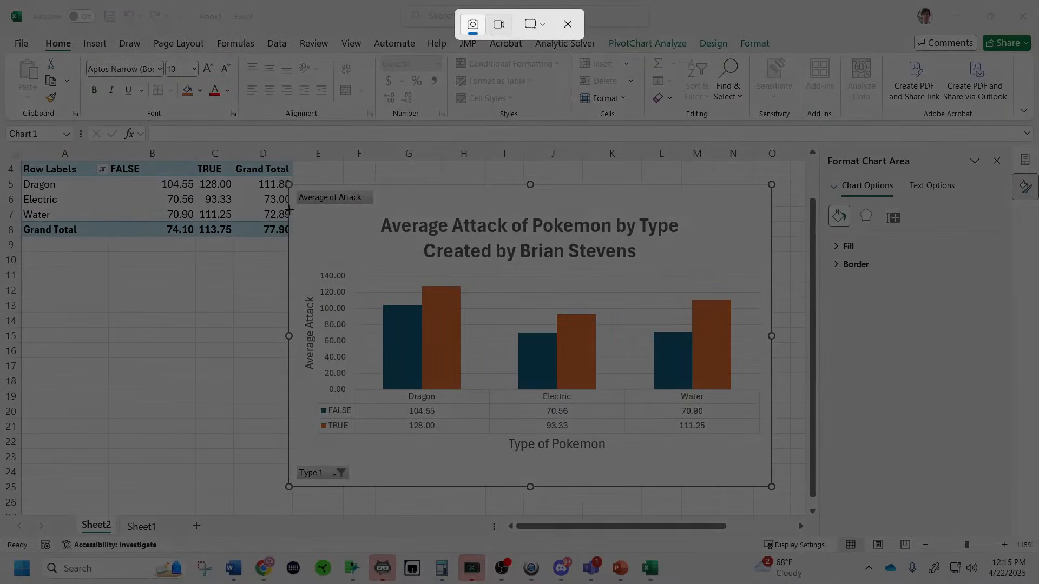
left_click_drag(297, 217, 764, 455)
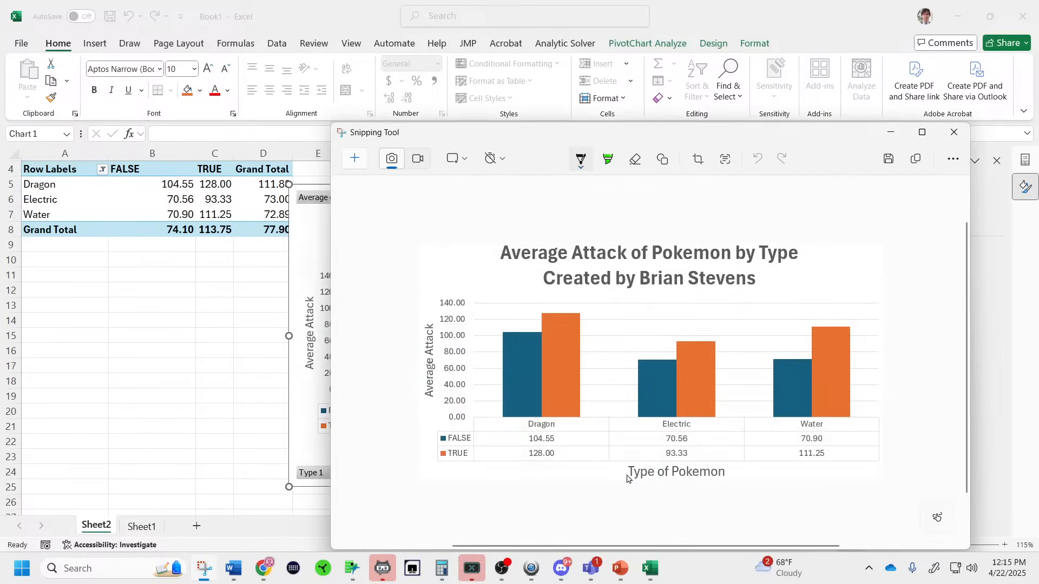
left_click(233, 568)
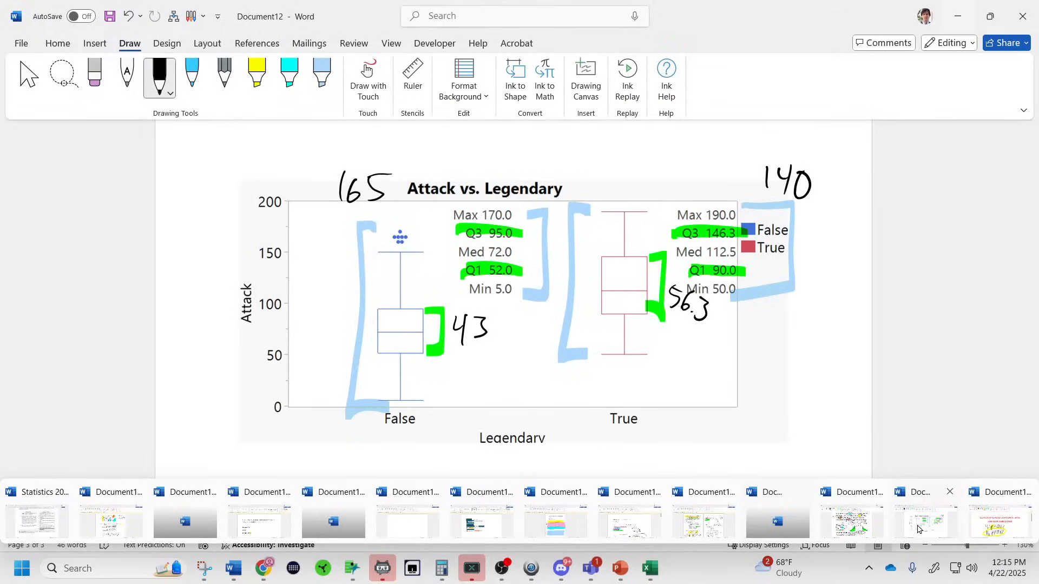
Paste the captured Excel PivotChart picture into Word below the box plot.
left_click(918, 528)
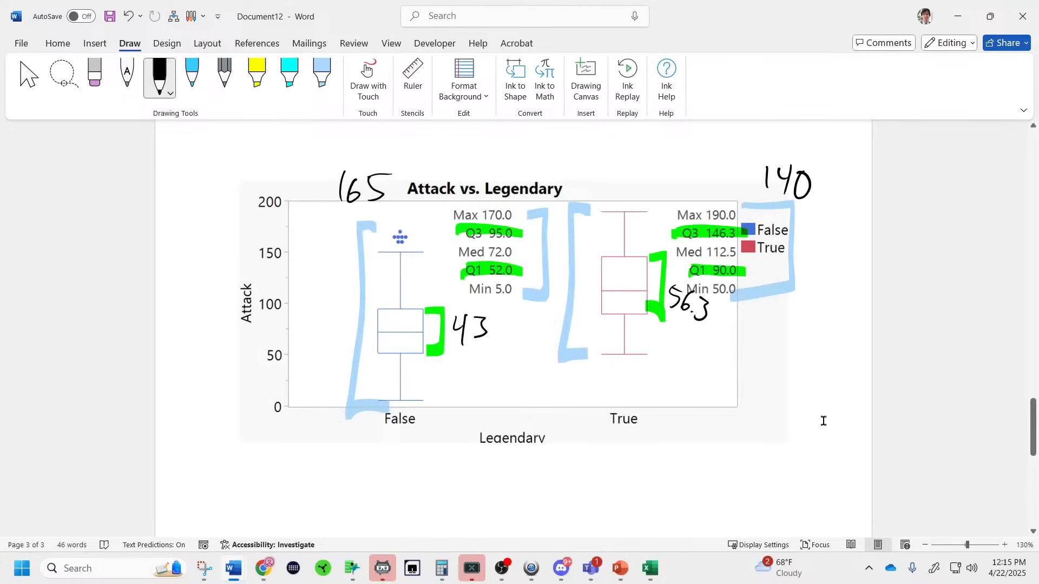
key("ctrl+z")
key("ctrl+v")
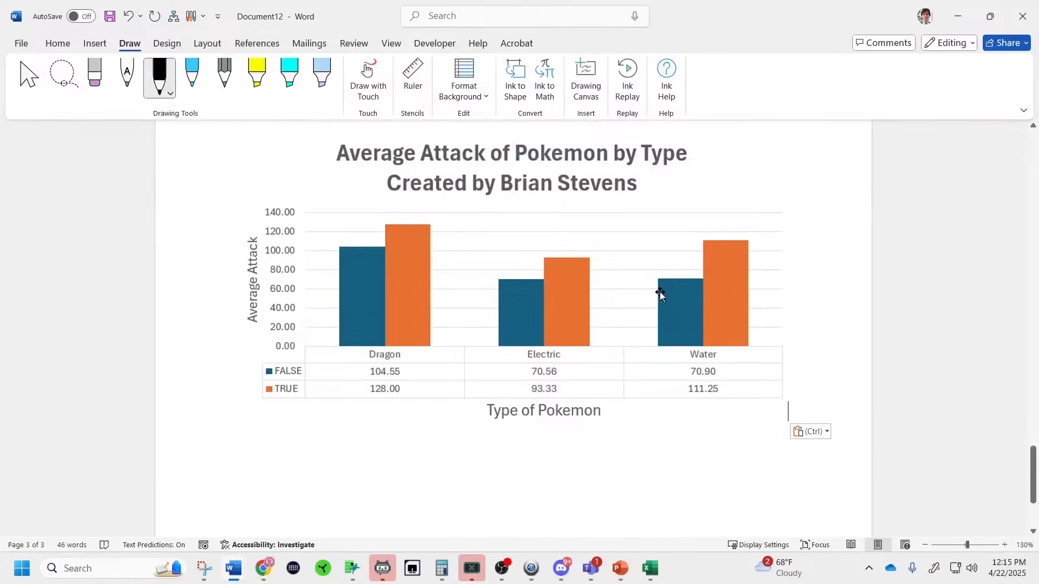
left_click(660, 292)
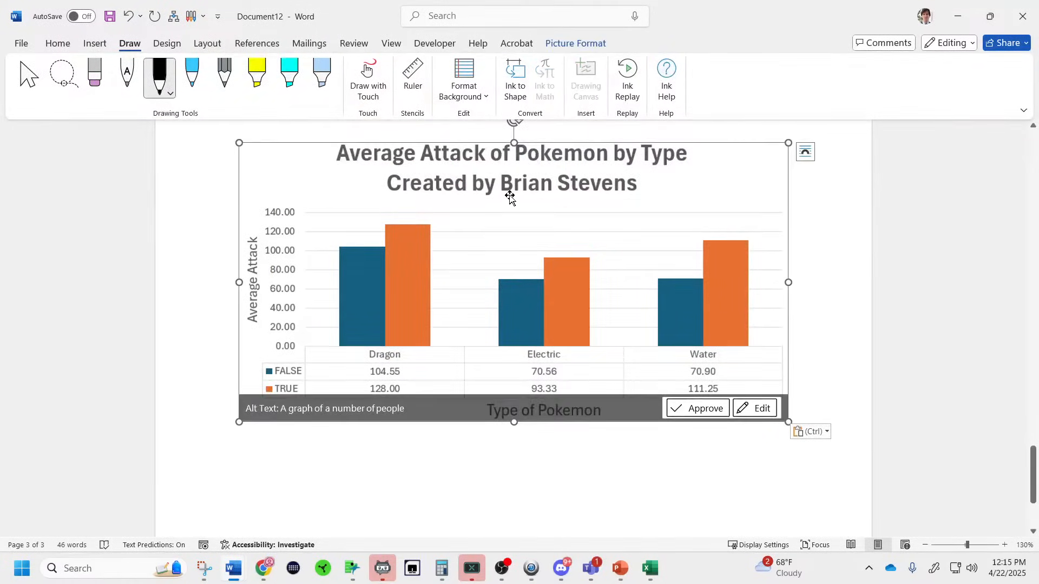
Give the pasted chart picture a thick black frame picture style.
left_click(58, 44)
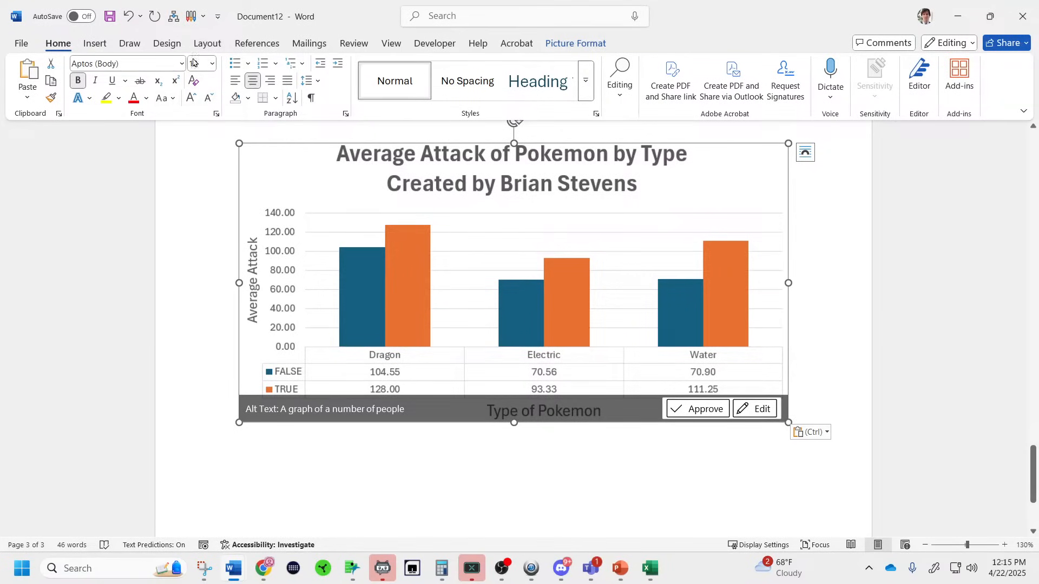
left_click(562, 45)
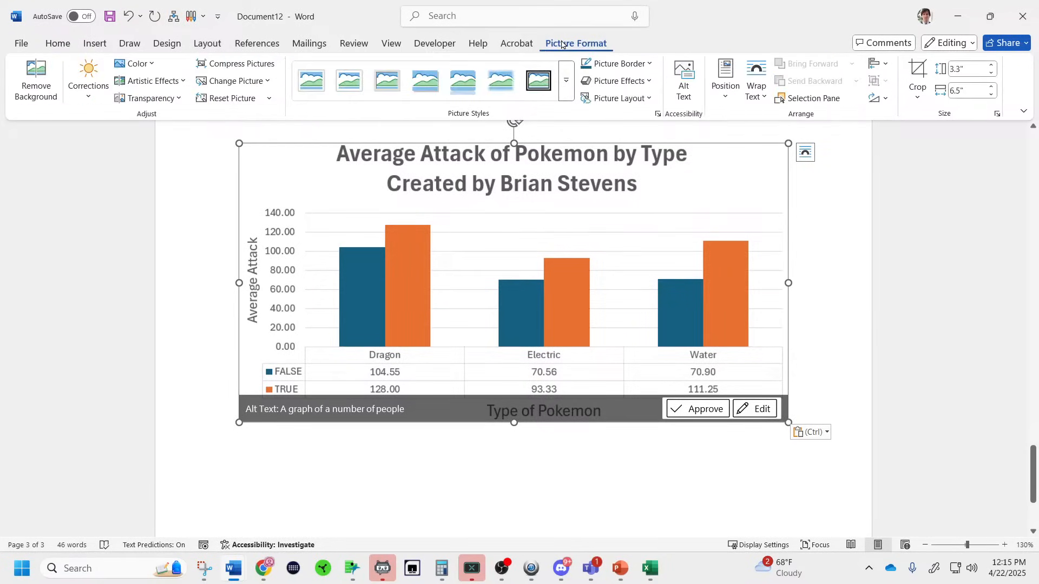
left_click(567, 93)
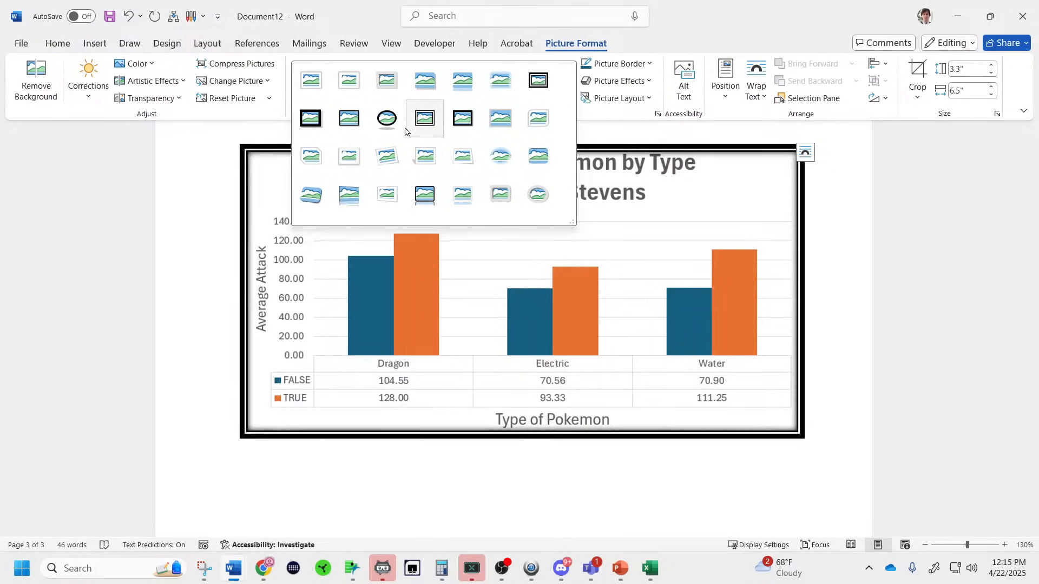
left_click(349, 118)
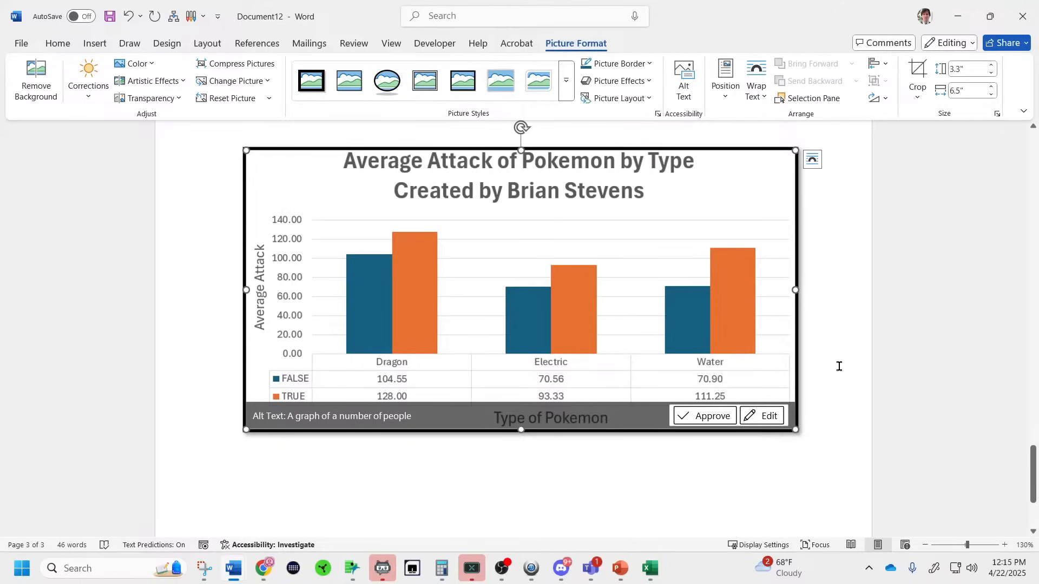
left_click(821, 364)
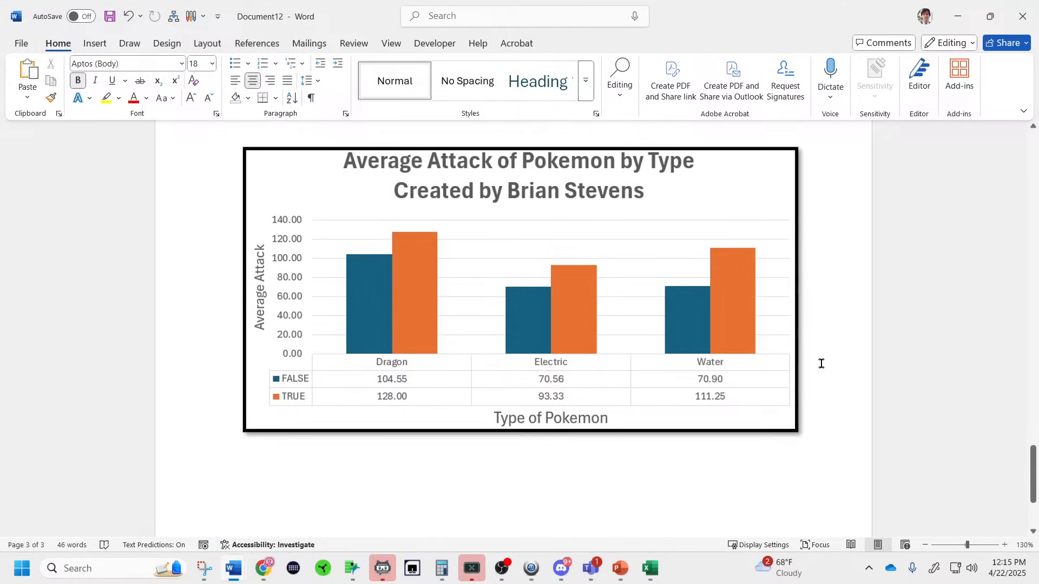